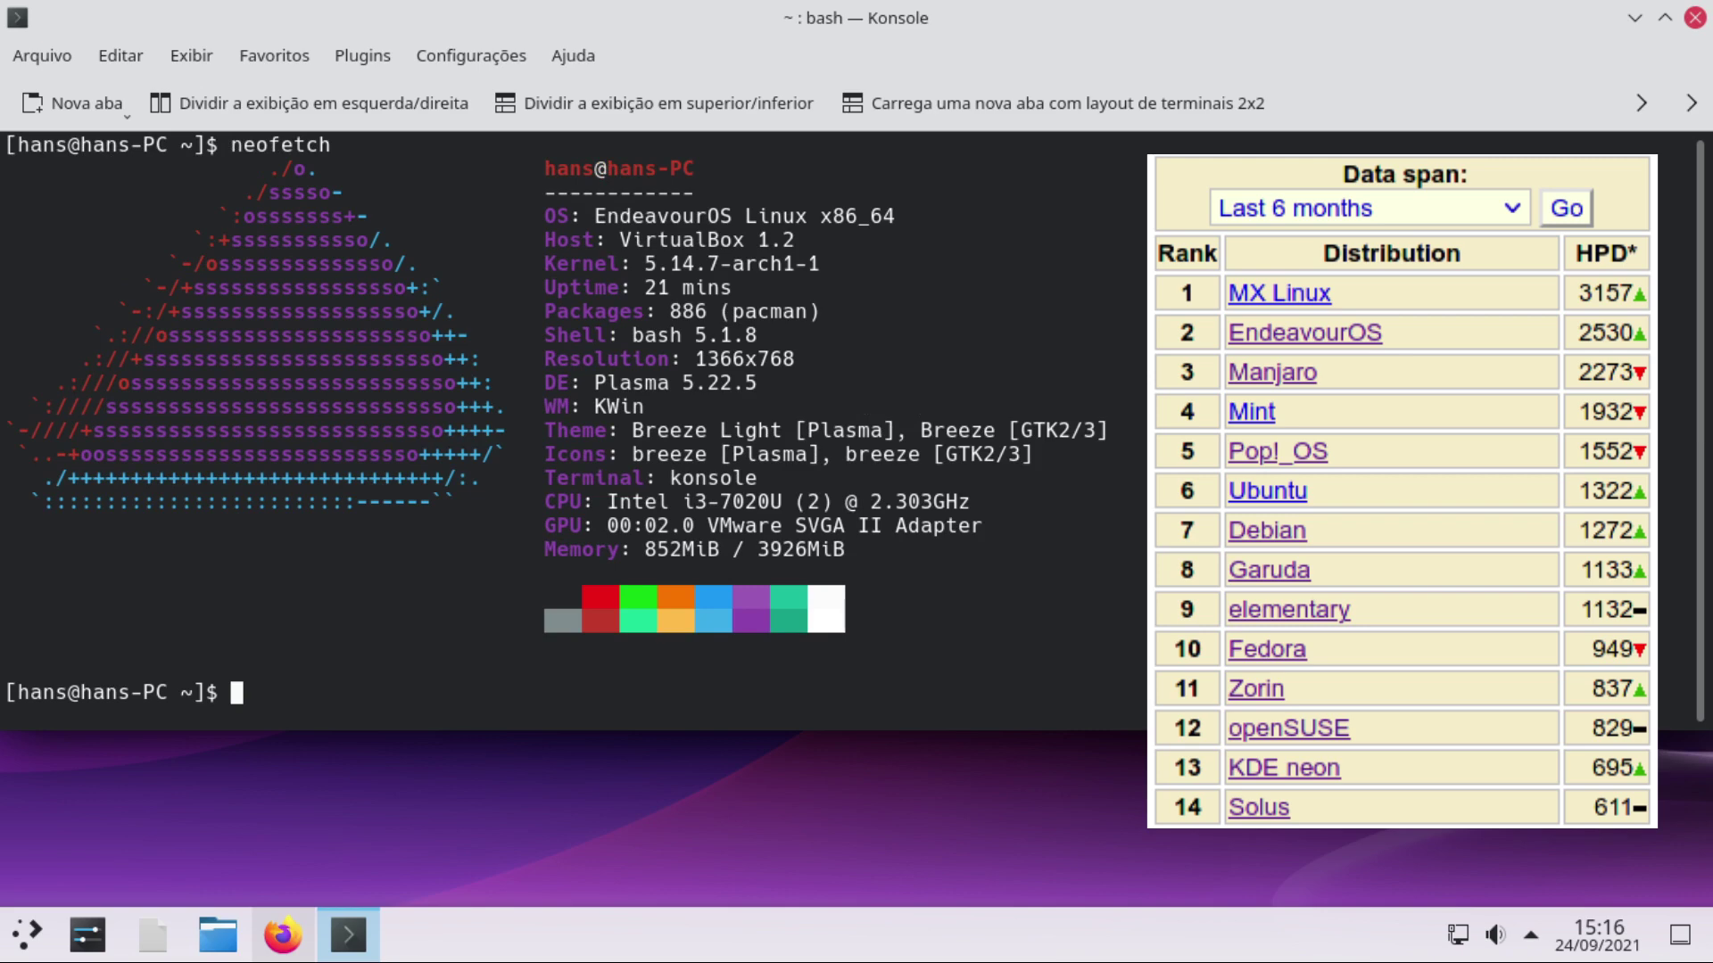
Step: Close the terminal, then download the Harmony Global Theme from the online global themes and apply it to the desktop
left_click(1693, 18)
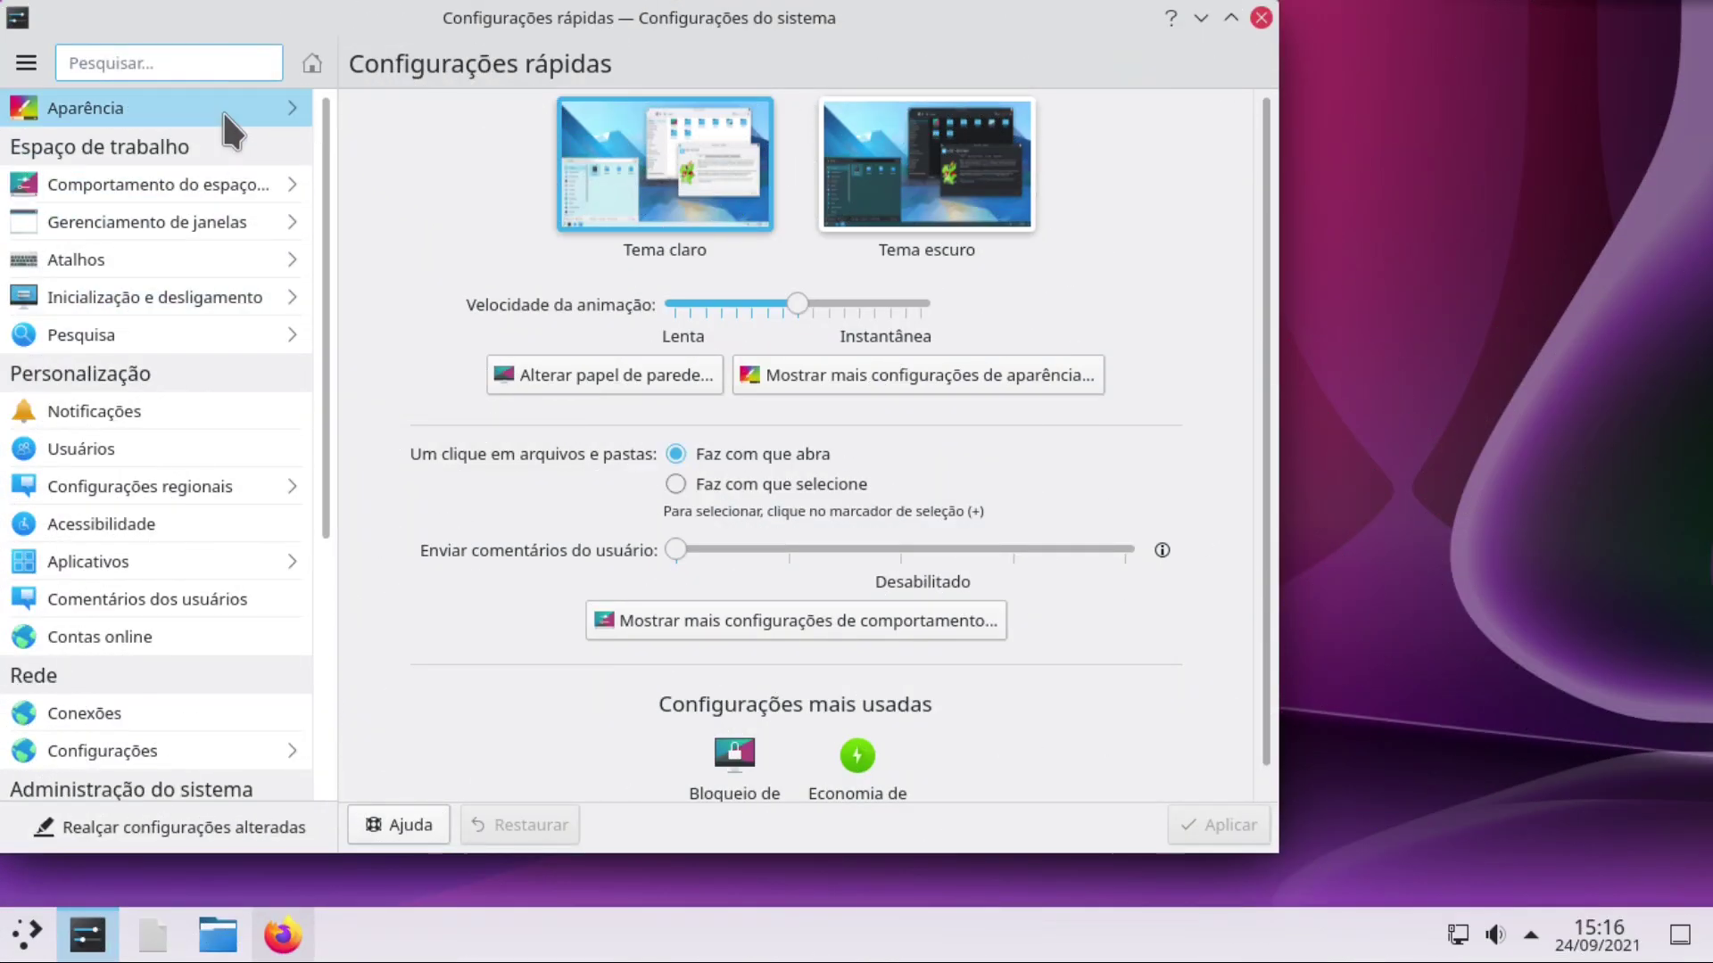
left_click(222, 109)
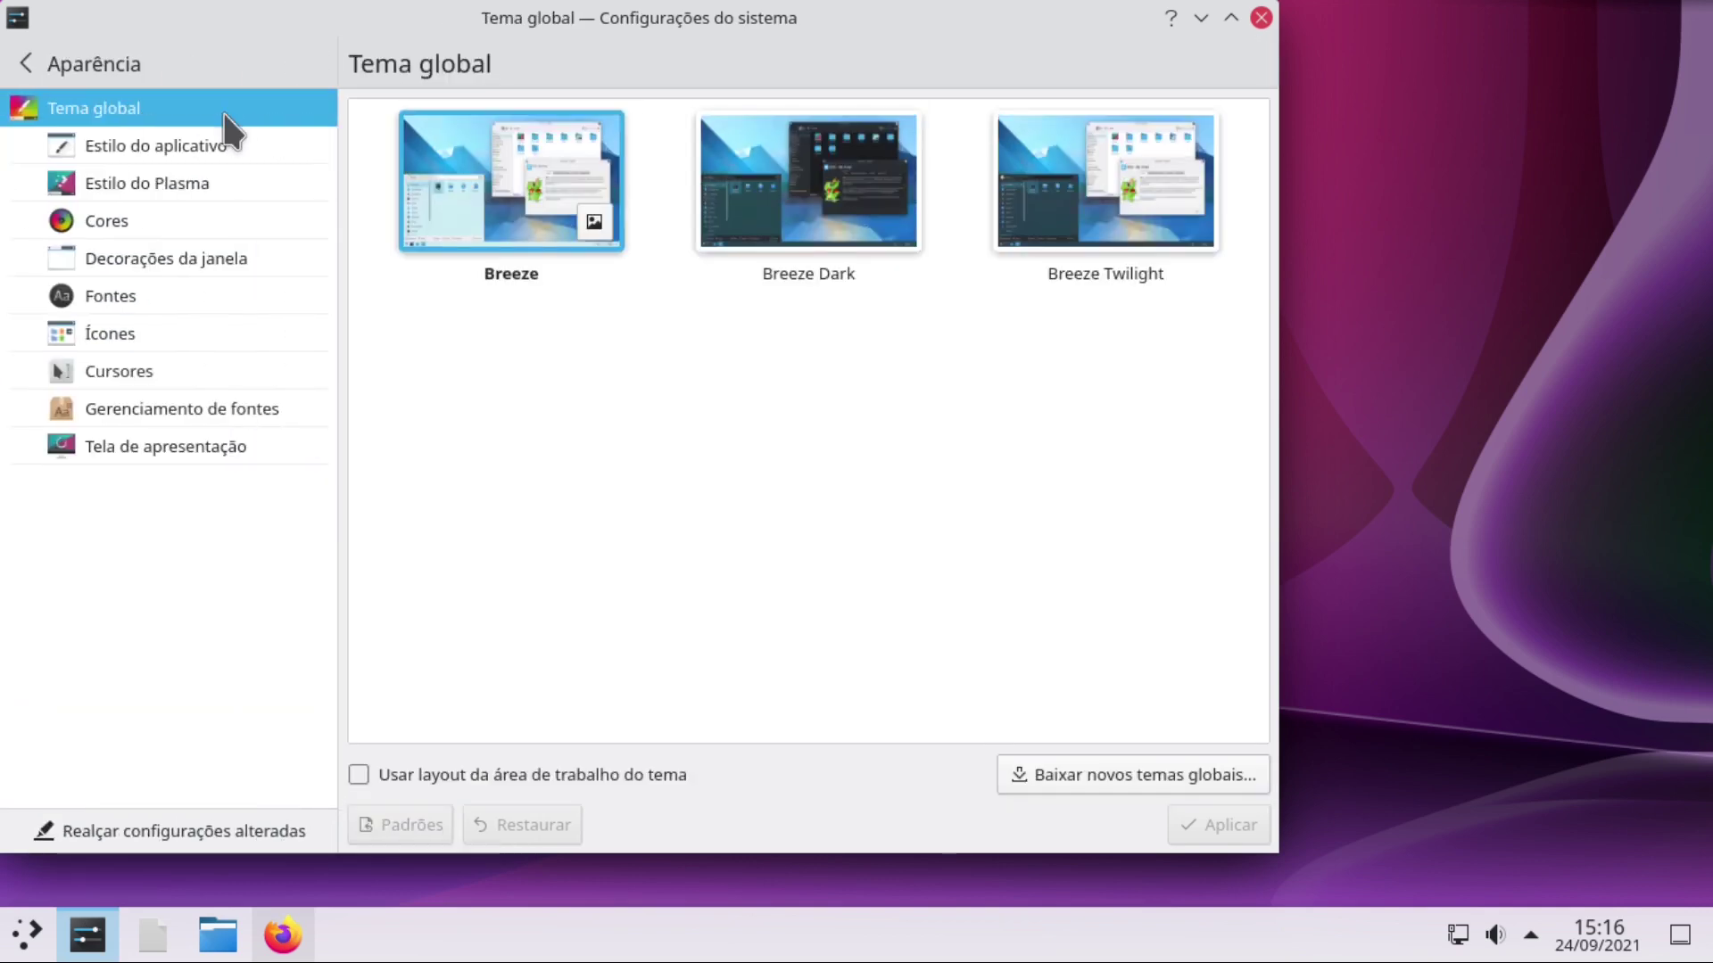
left_click(1062, 774)
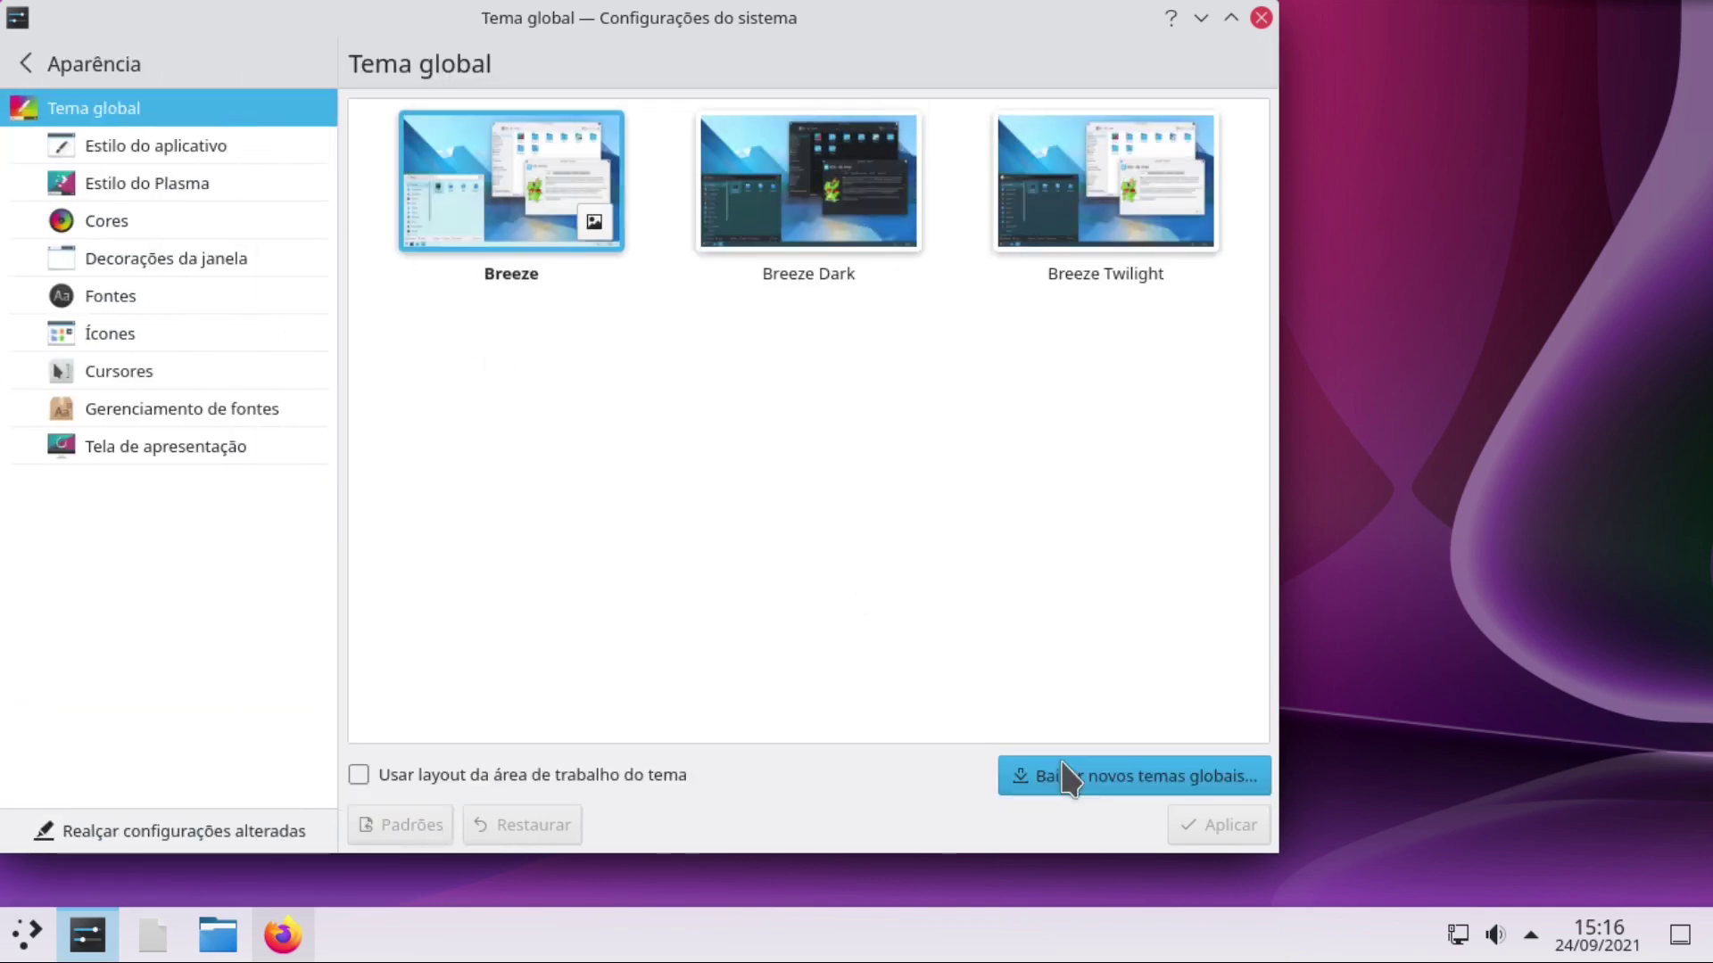
type("harmony")
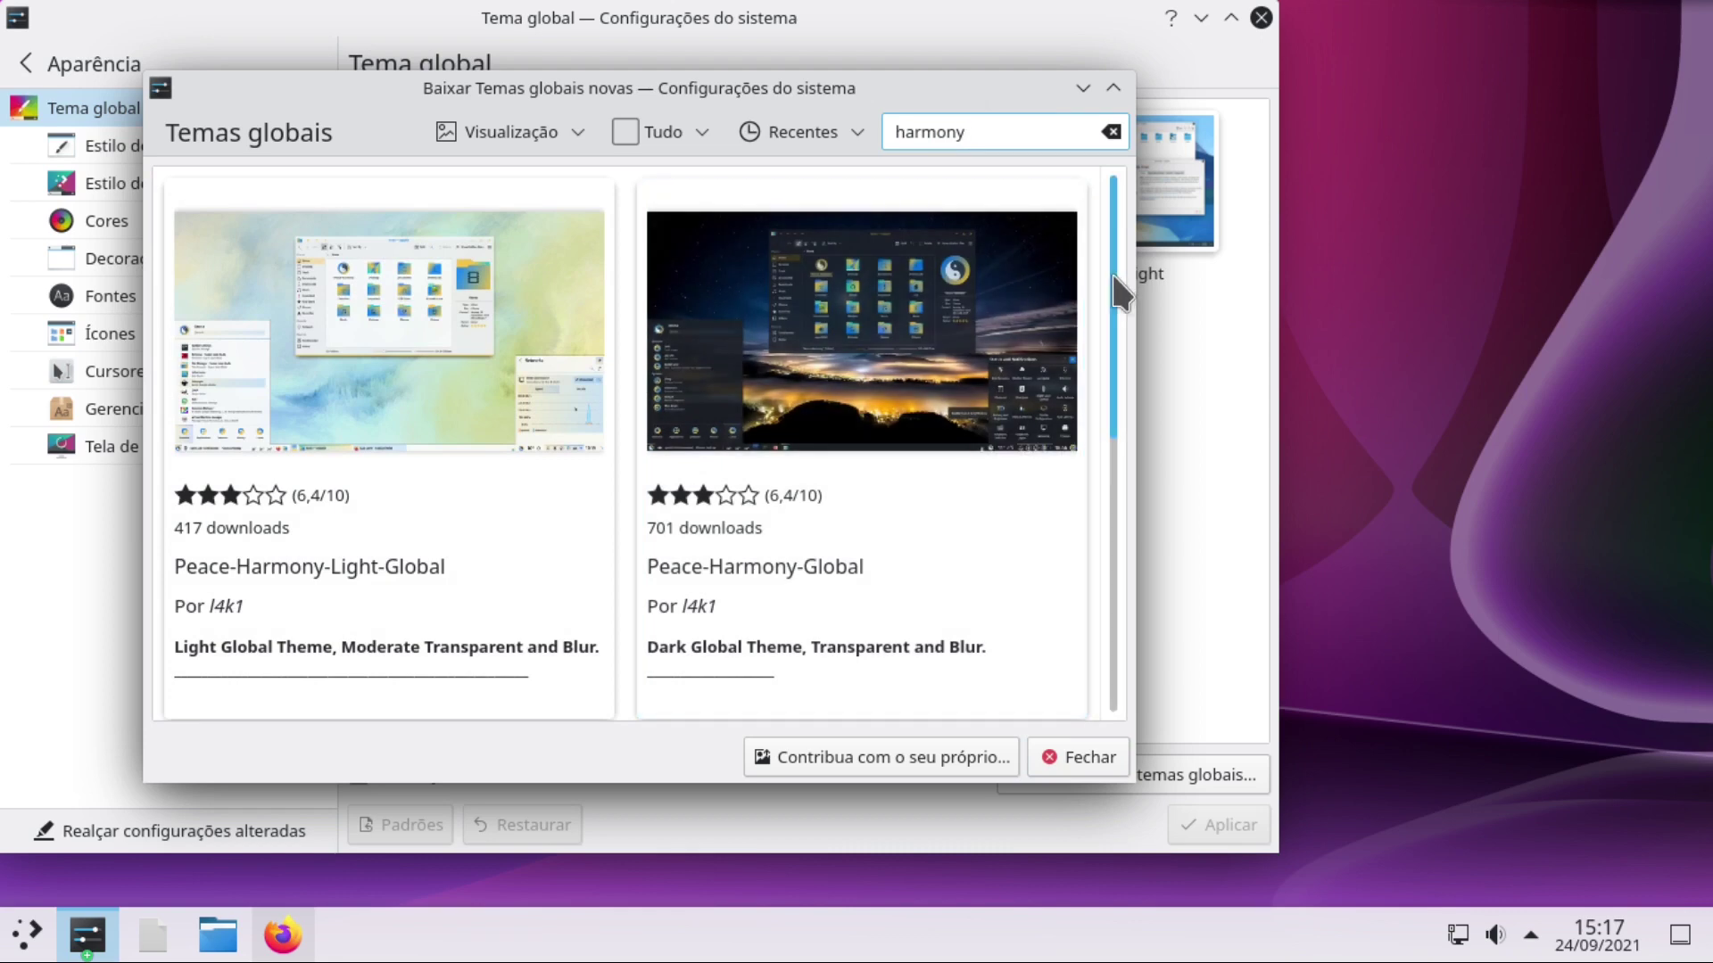
left_click_drag(1109, 277, 1097, 488)
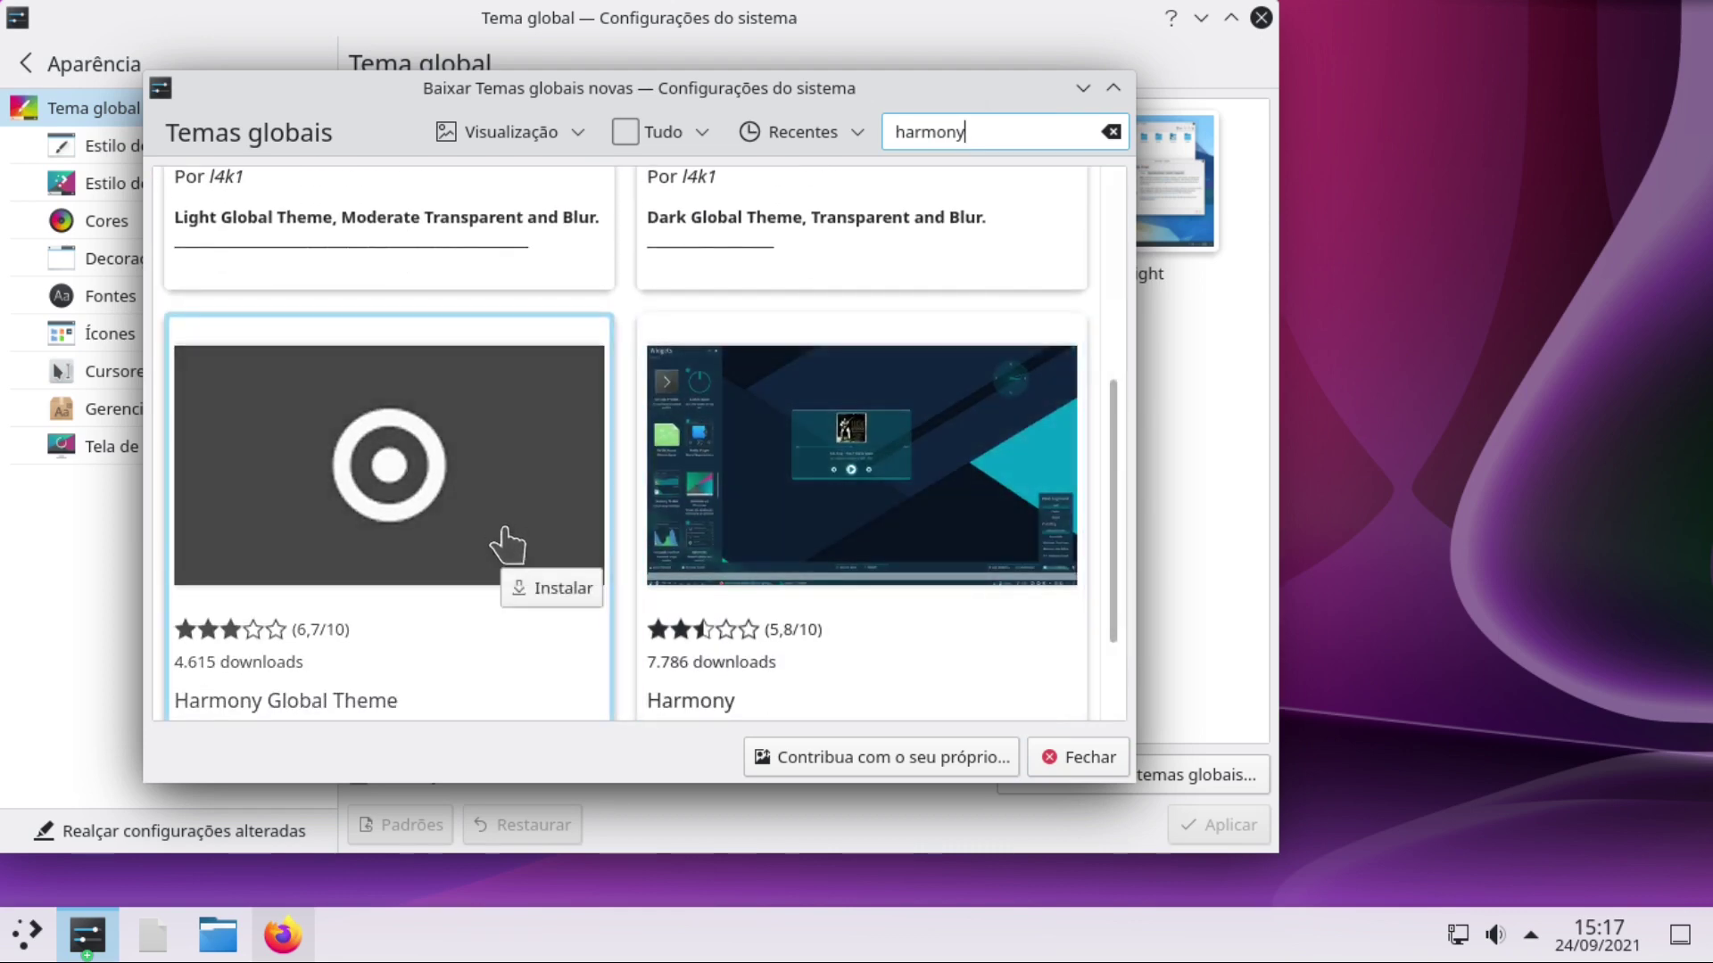
left_click(514, 538)
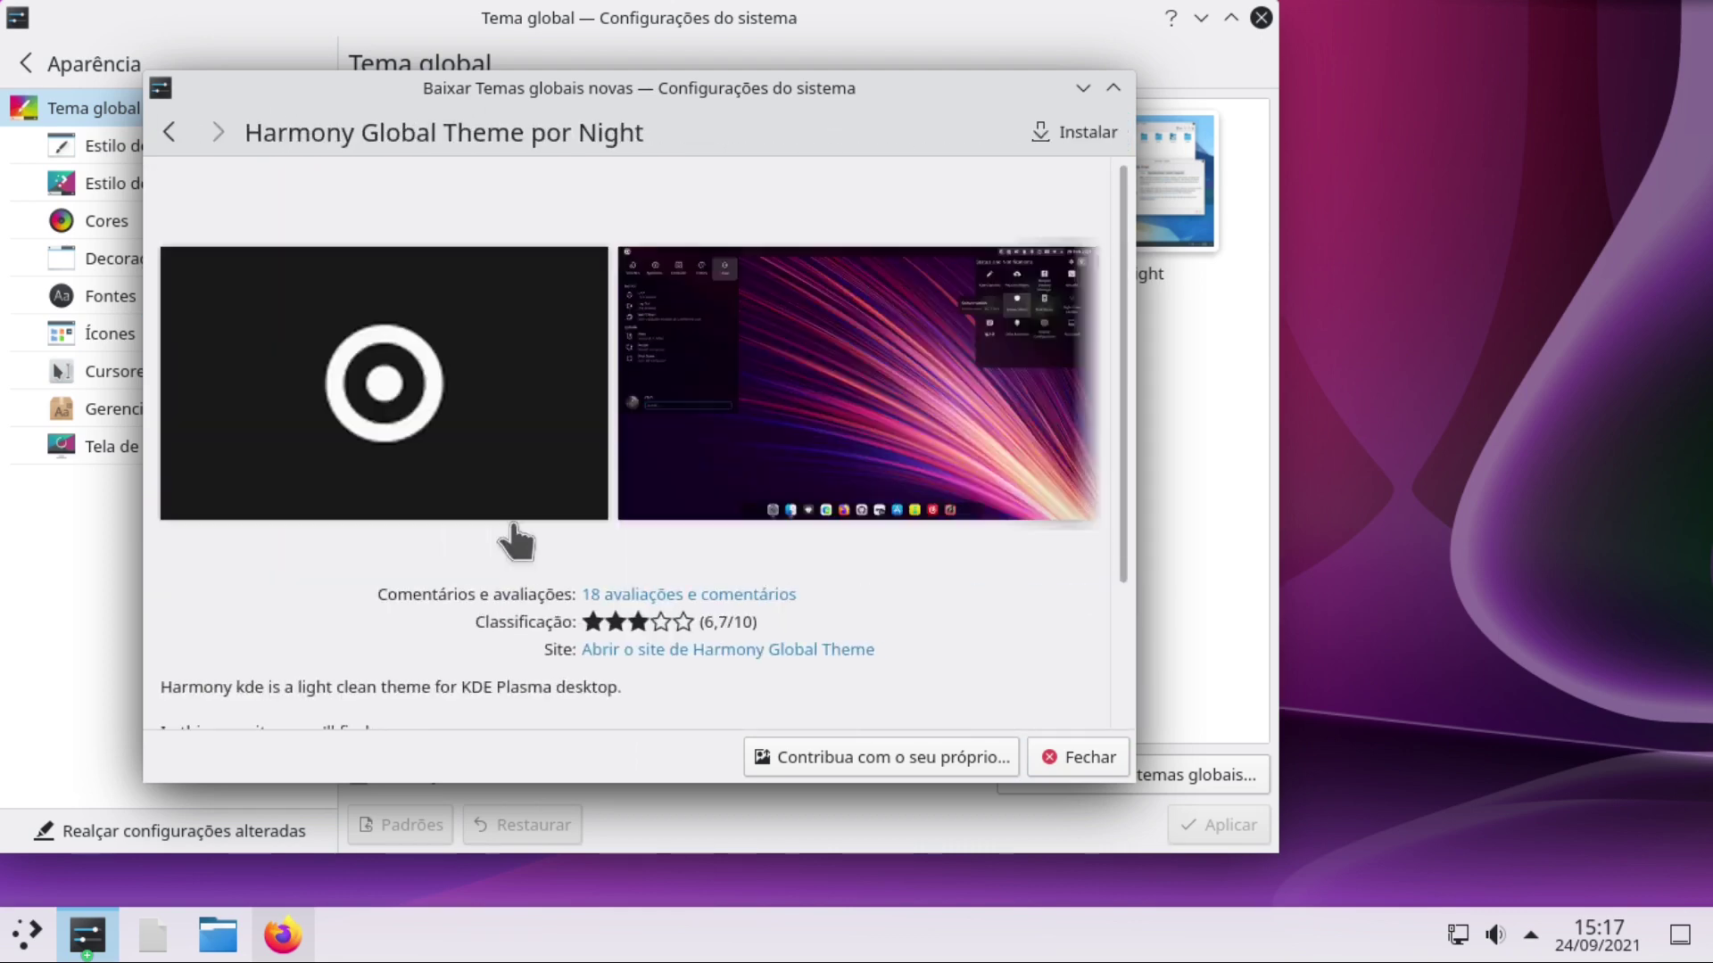
left_click(1058, 135)
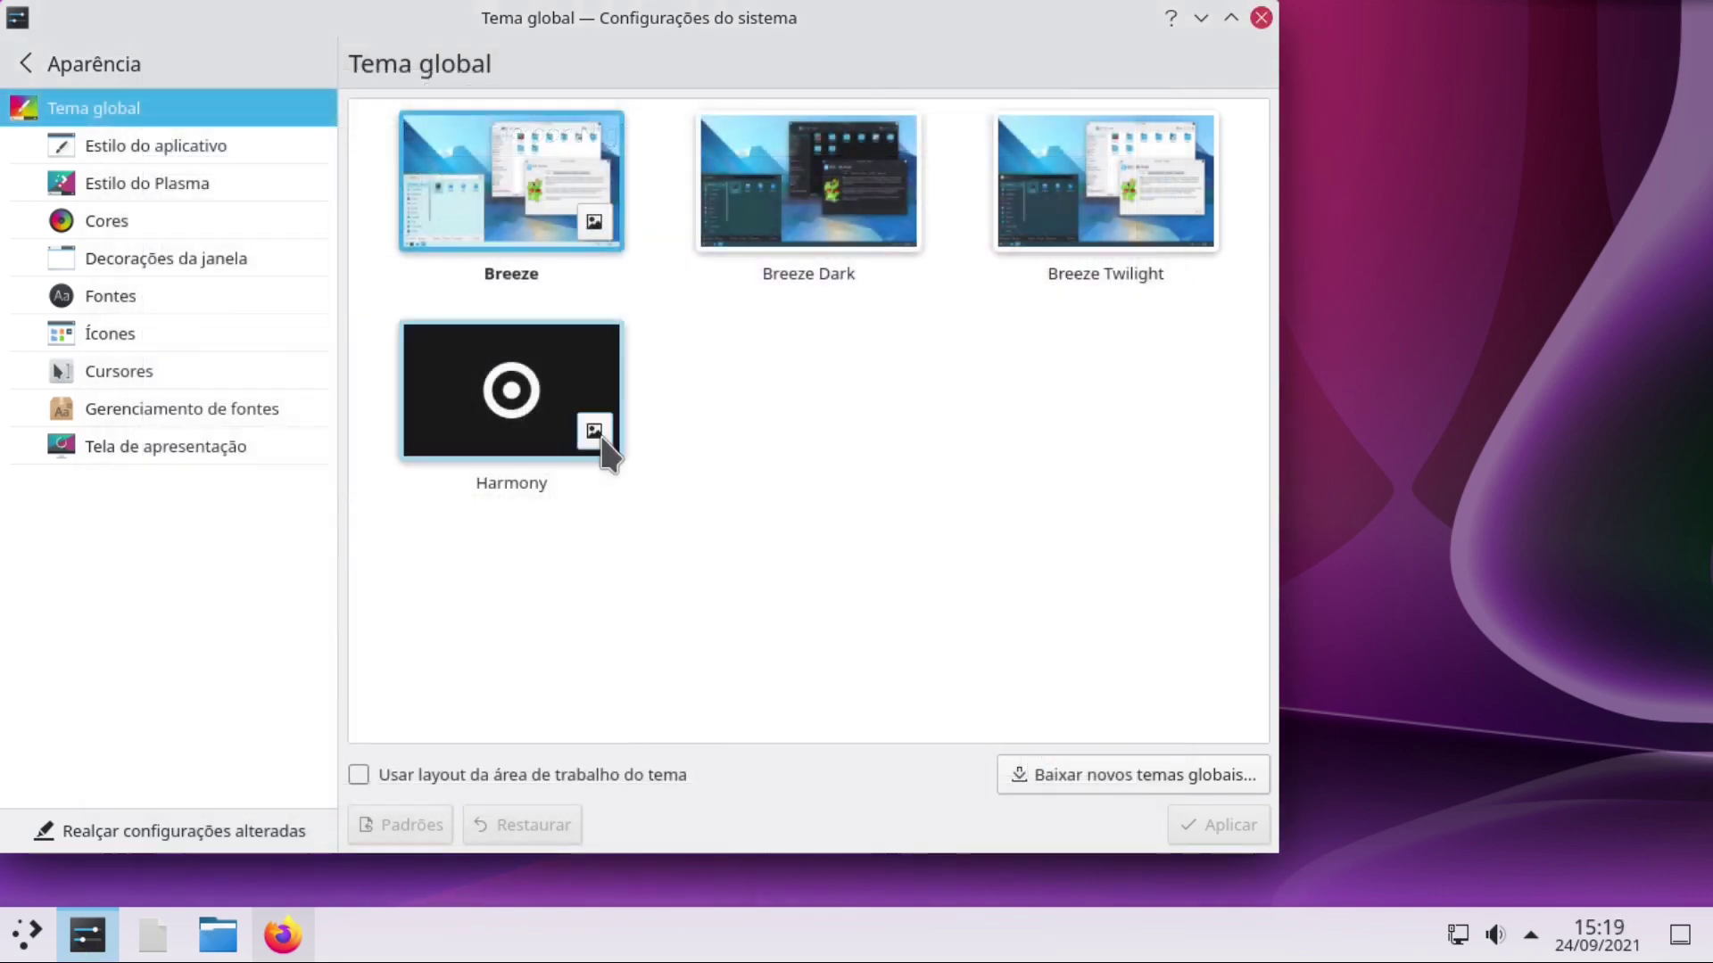
left_click(546, 394)
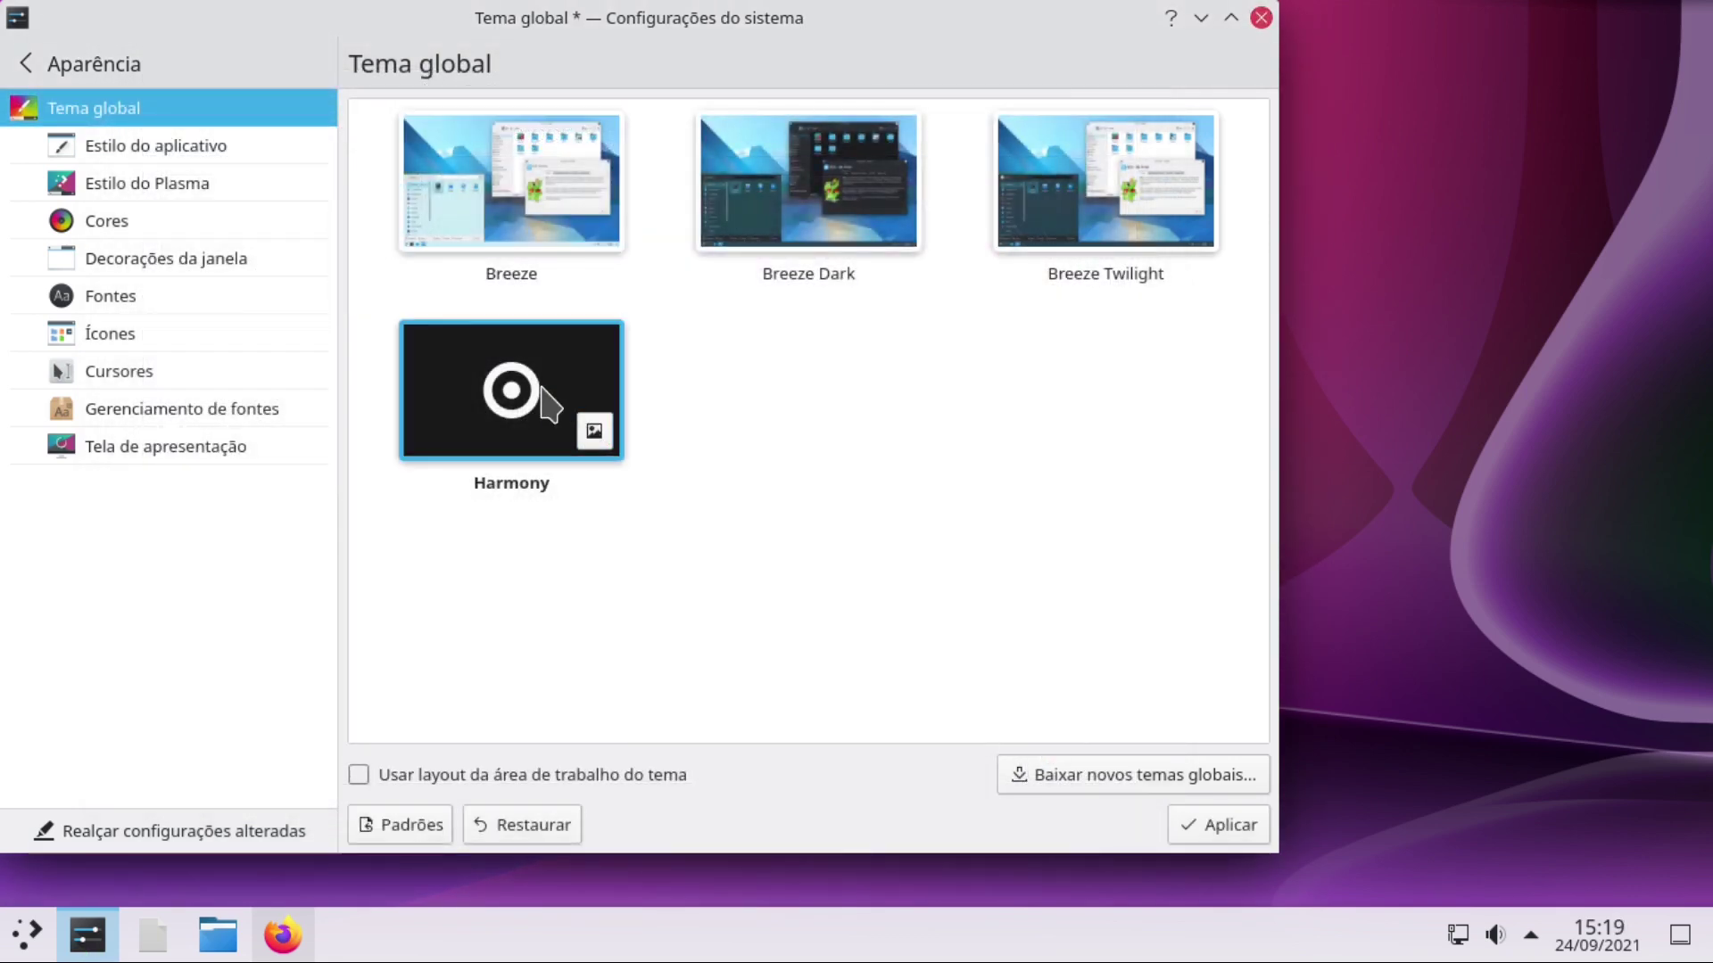
left_click(1220, 835)
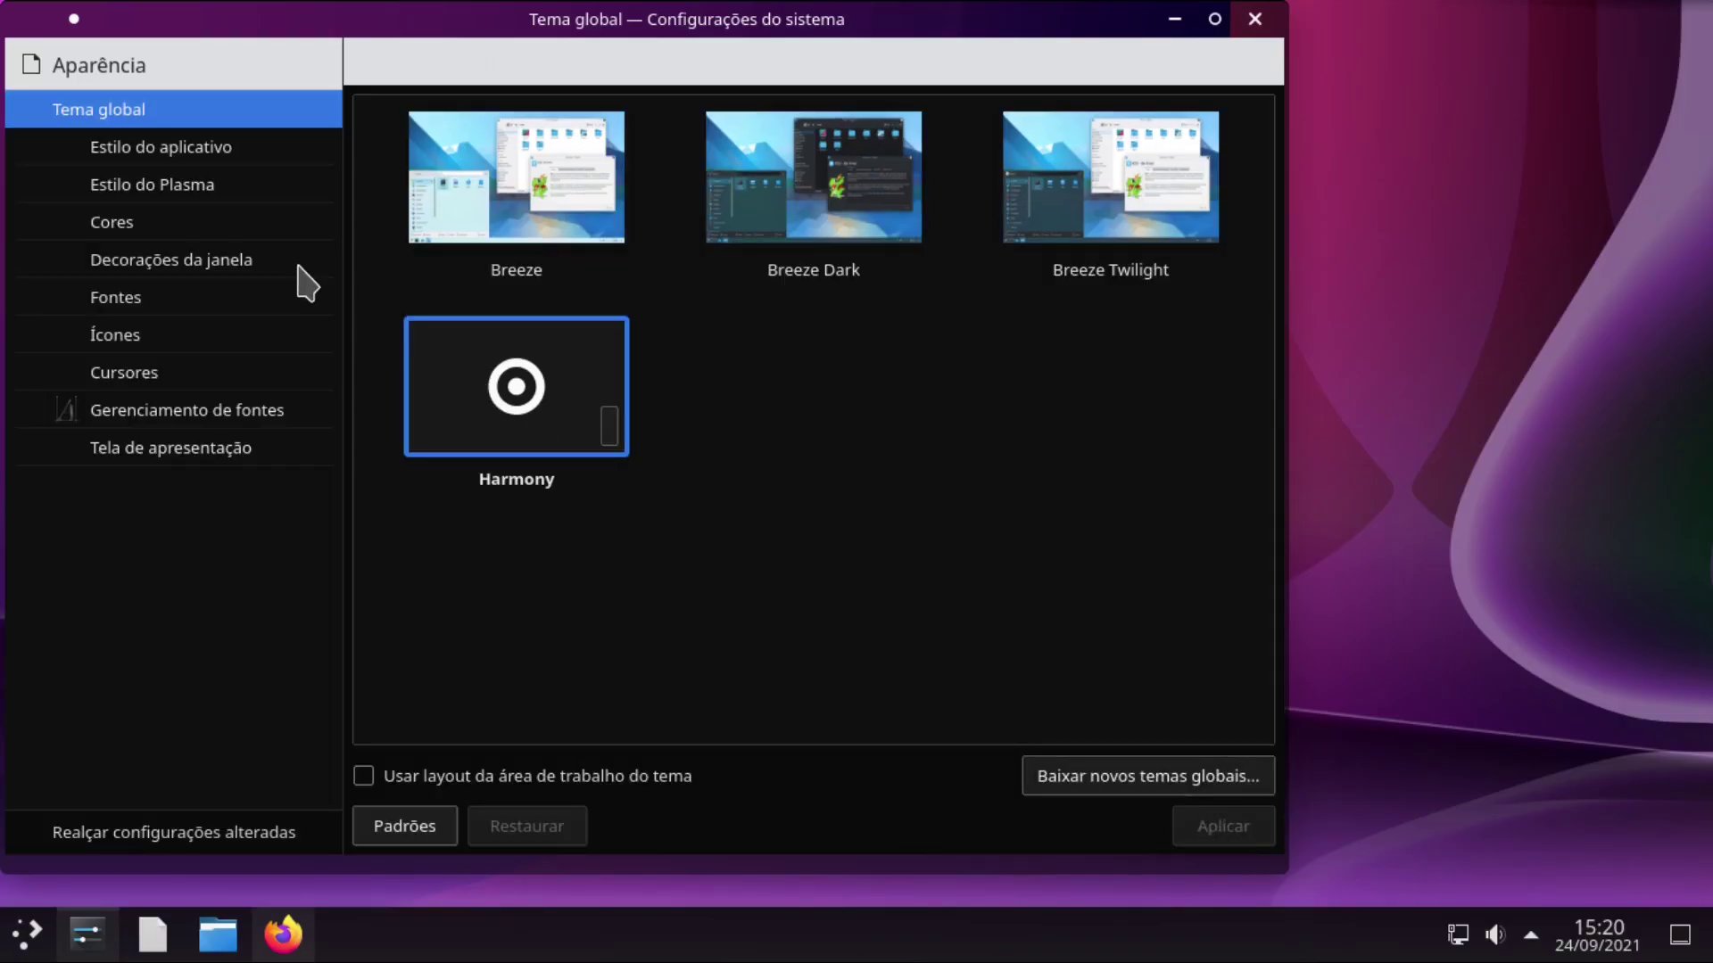
Step: Find the Candy icons theme by searching "candy" in the online icon themes, install it and apply candy-icons
left_click(154, 334)
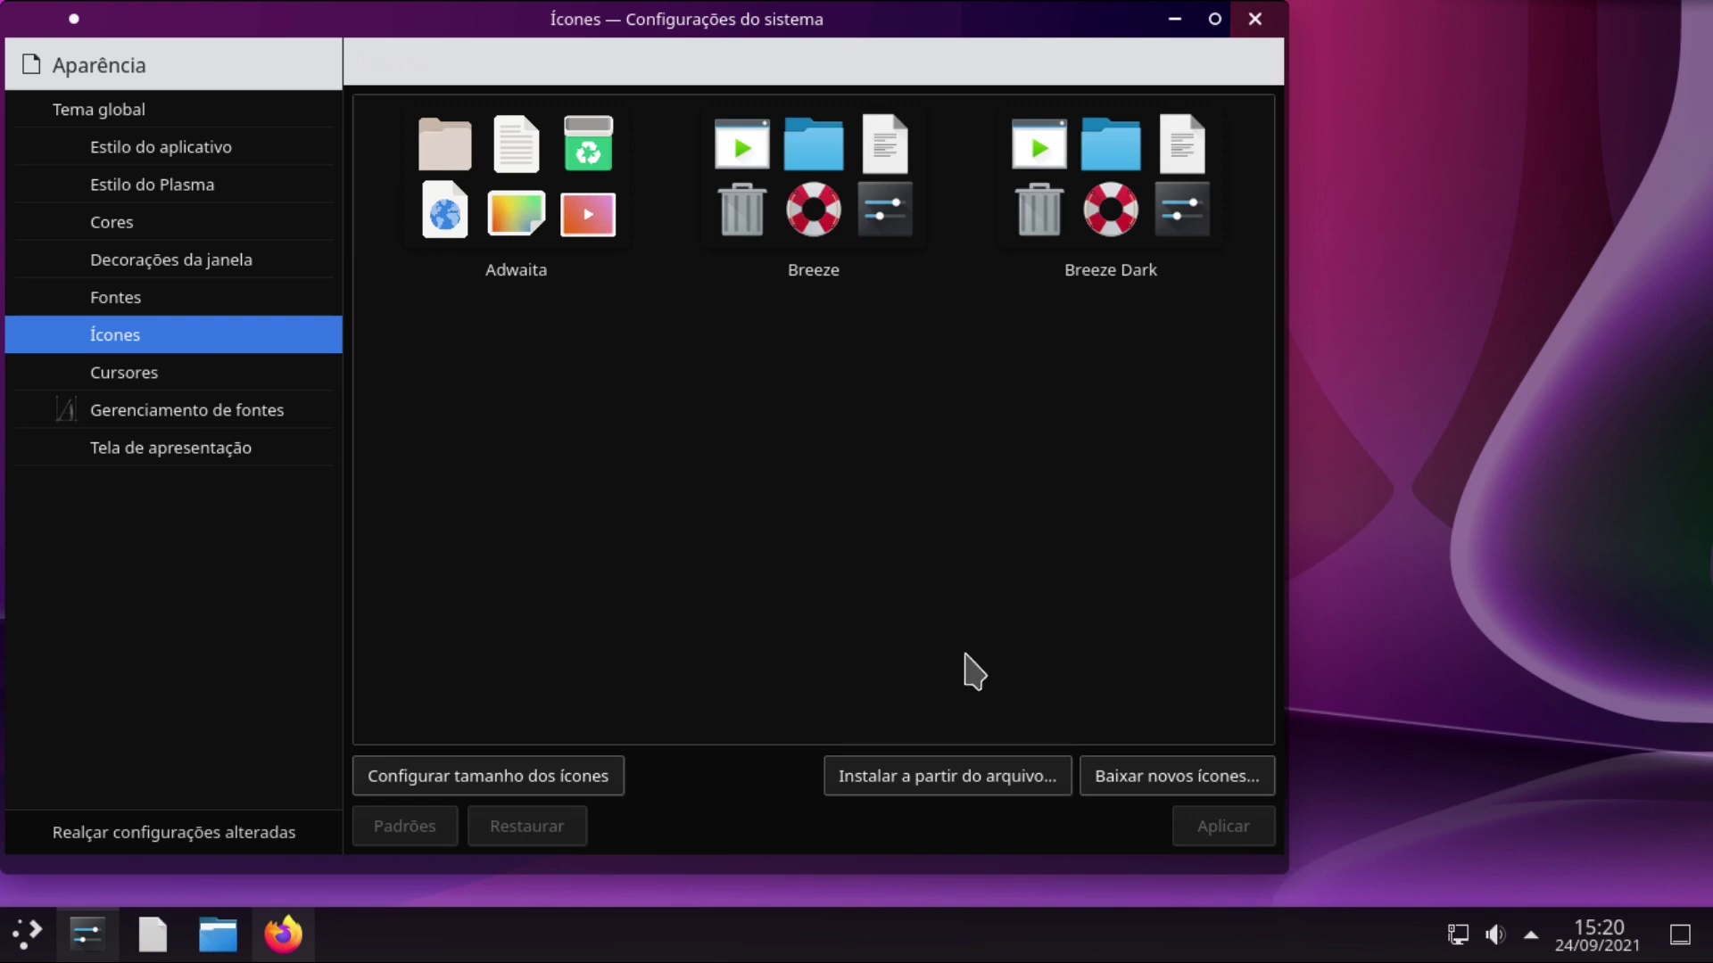
left_click(1159, 793)
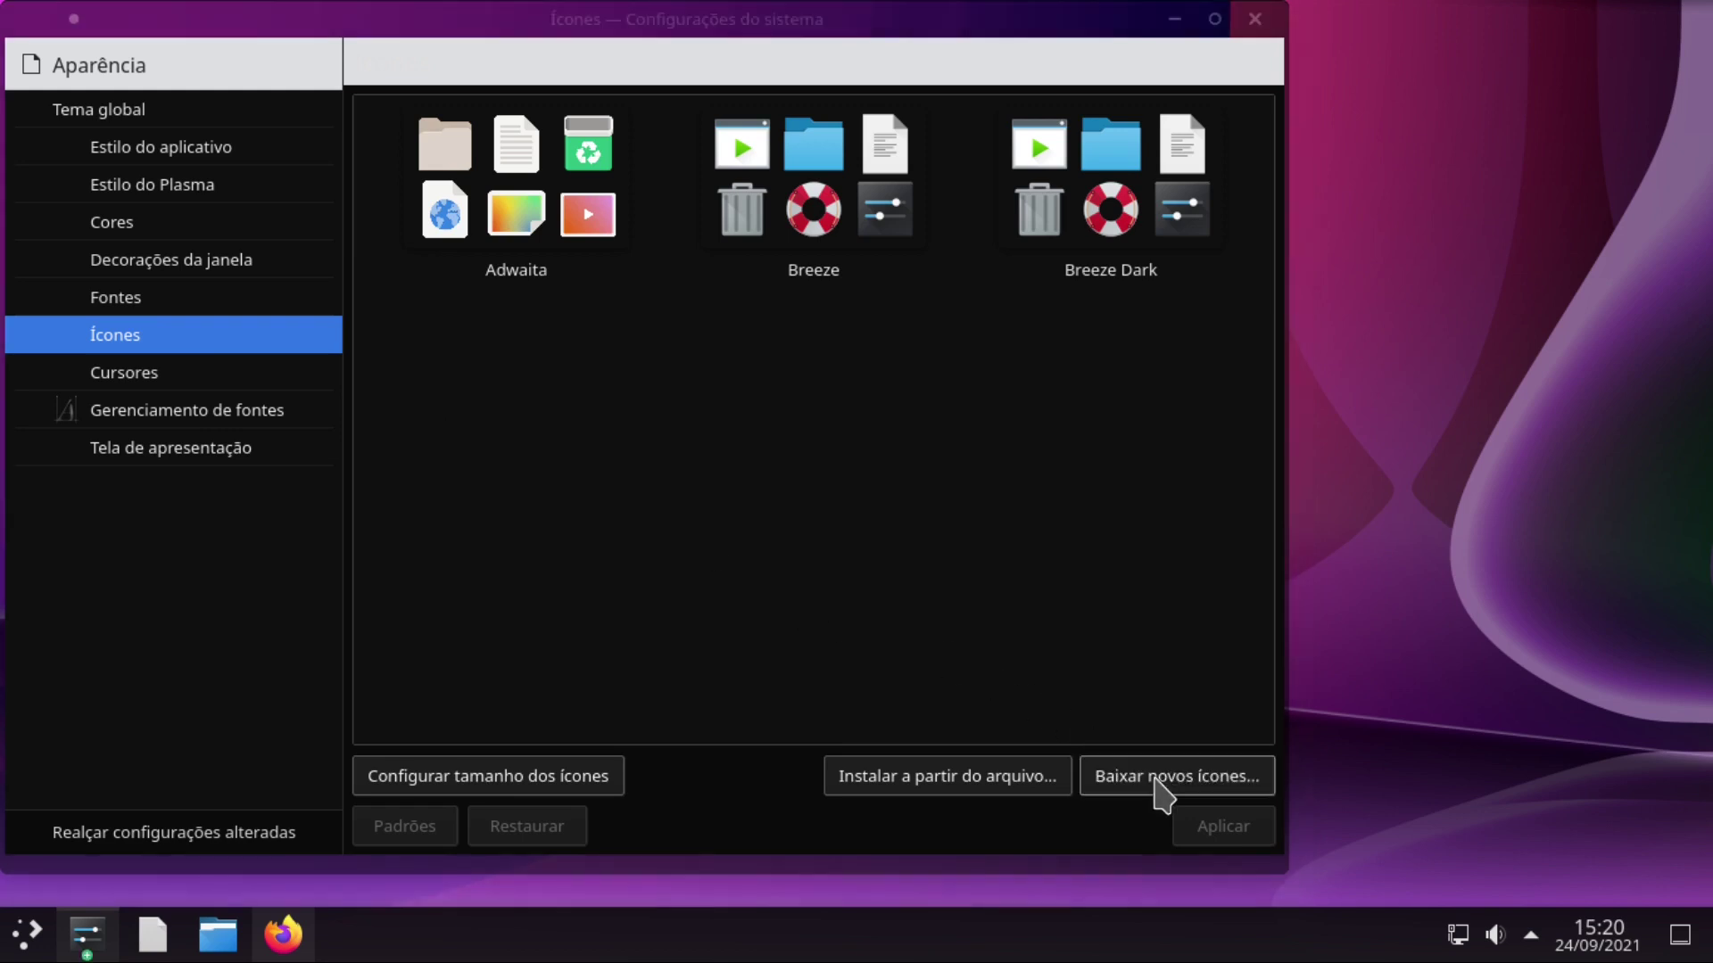
left_click(1002, 134)
type("candy")
scroll(1122, 379, "down", 1)
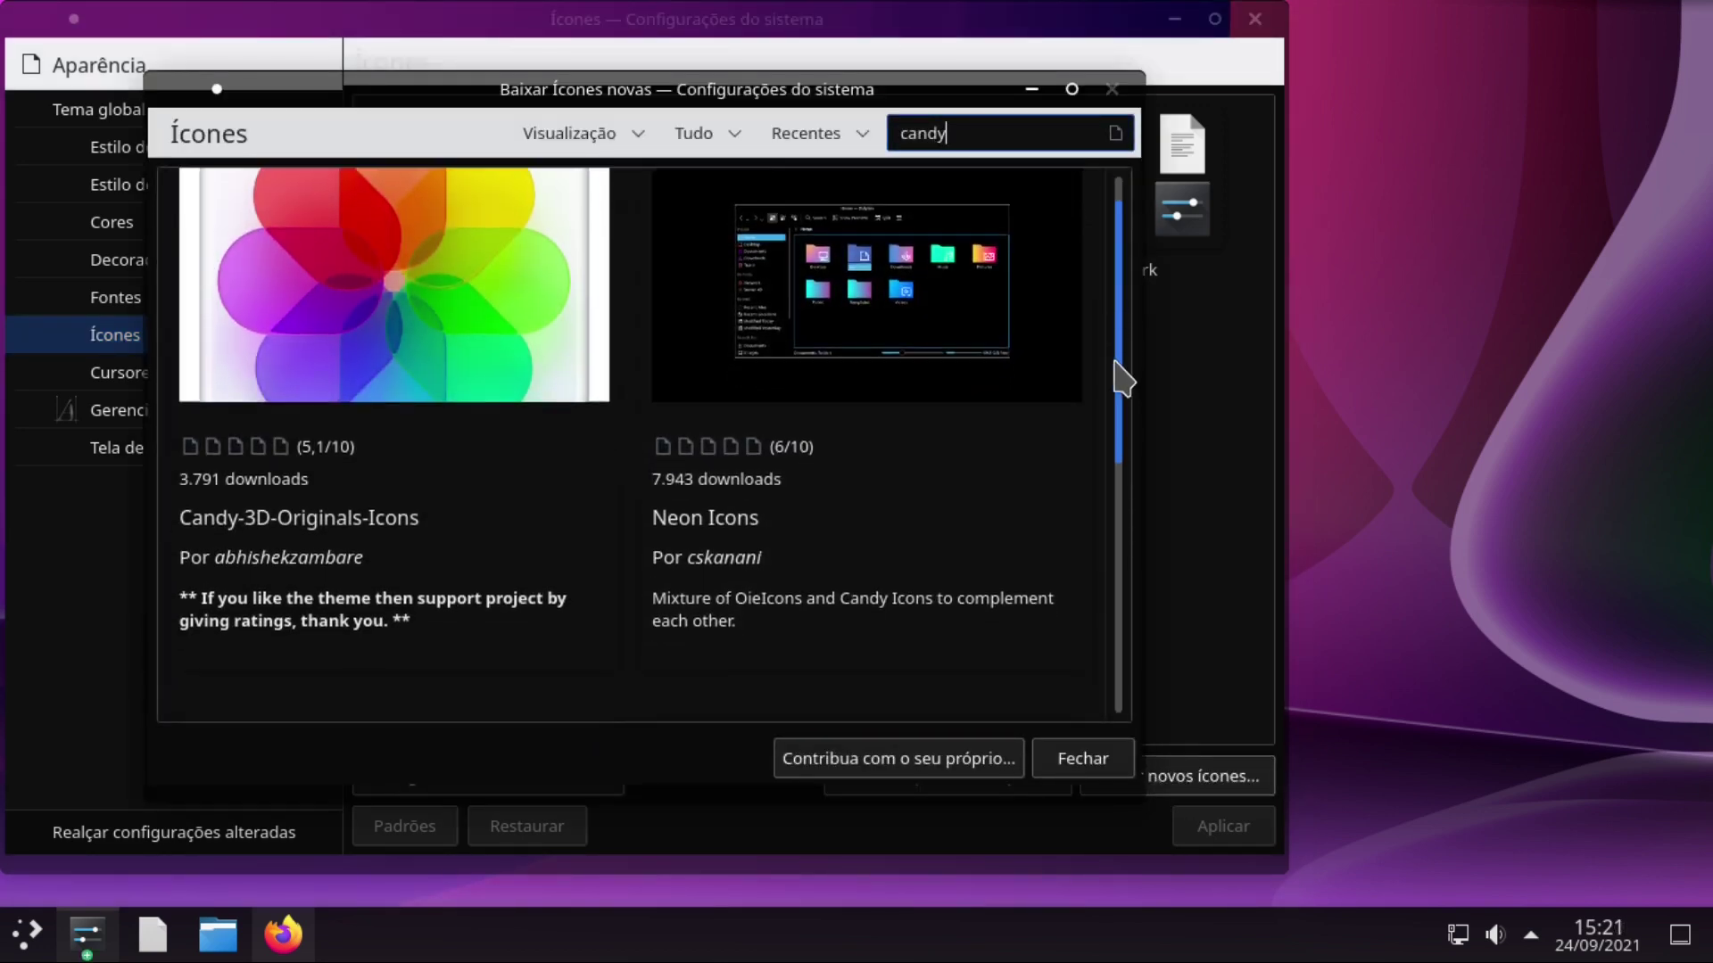
left_click_drag(1122, 379, 1108, 614)
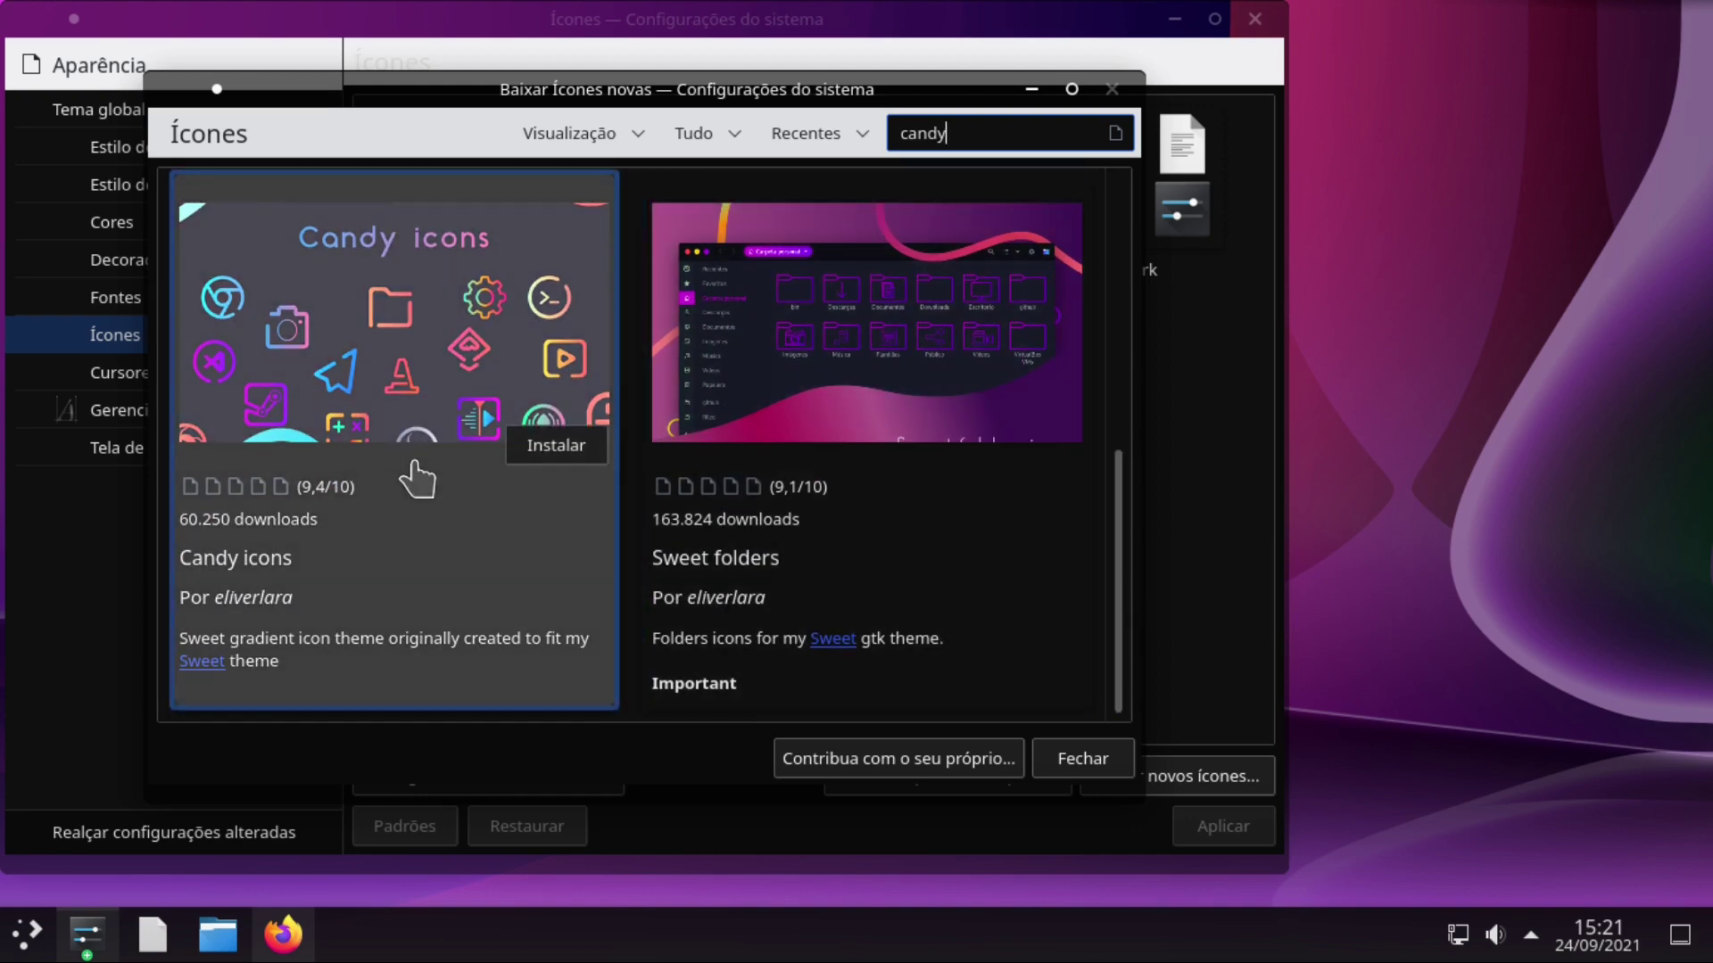
left_click(413, 441)
left_click(1088, 136)
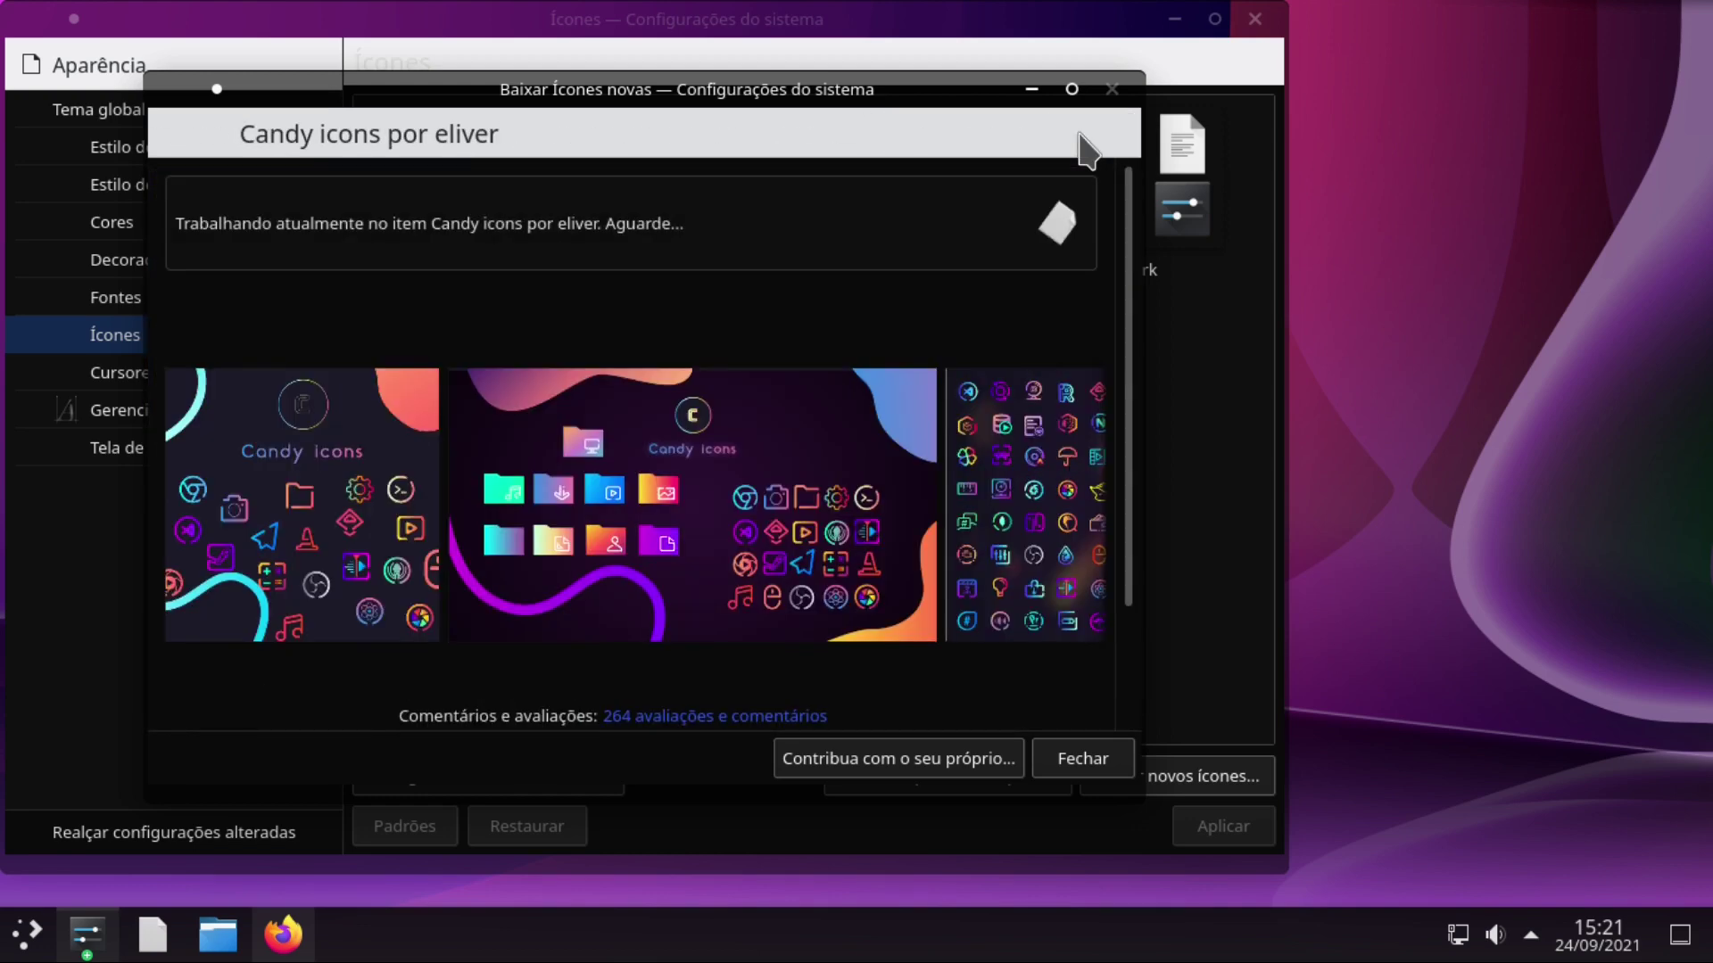
left_click(1082, 758)
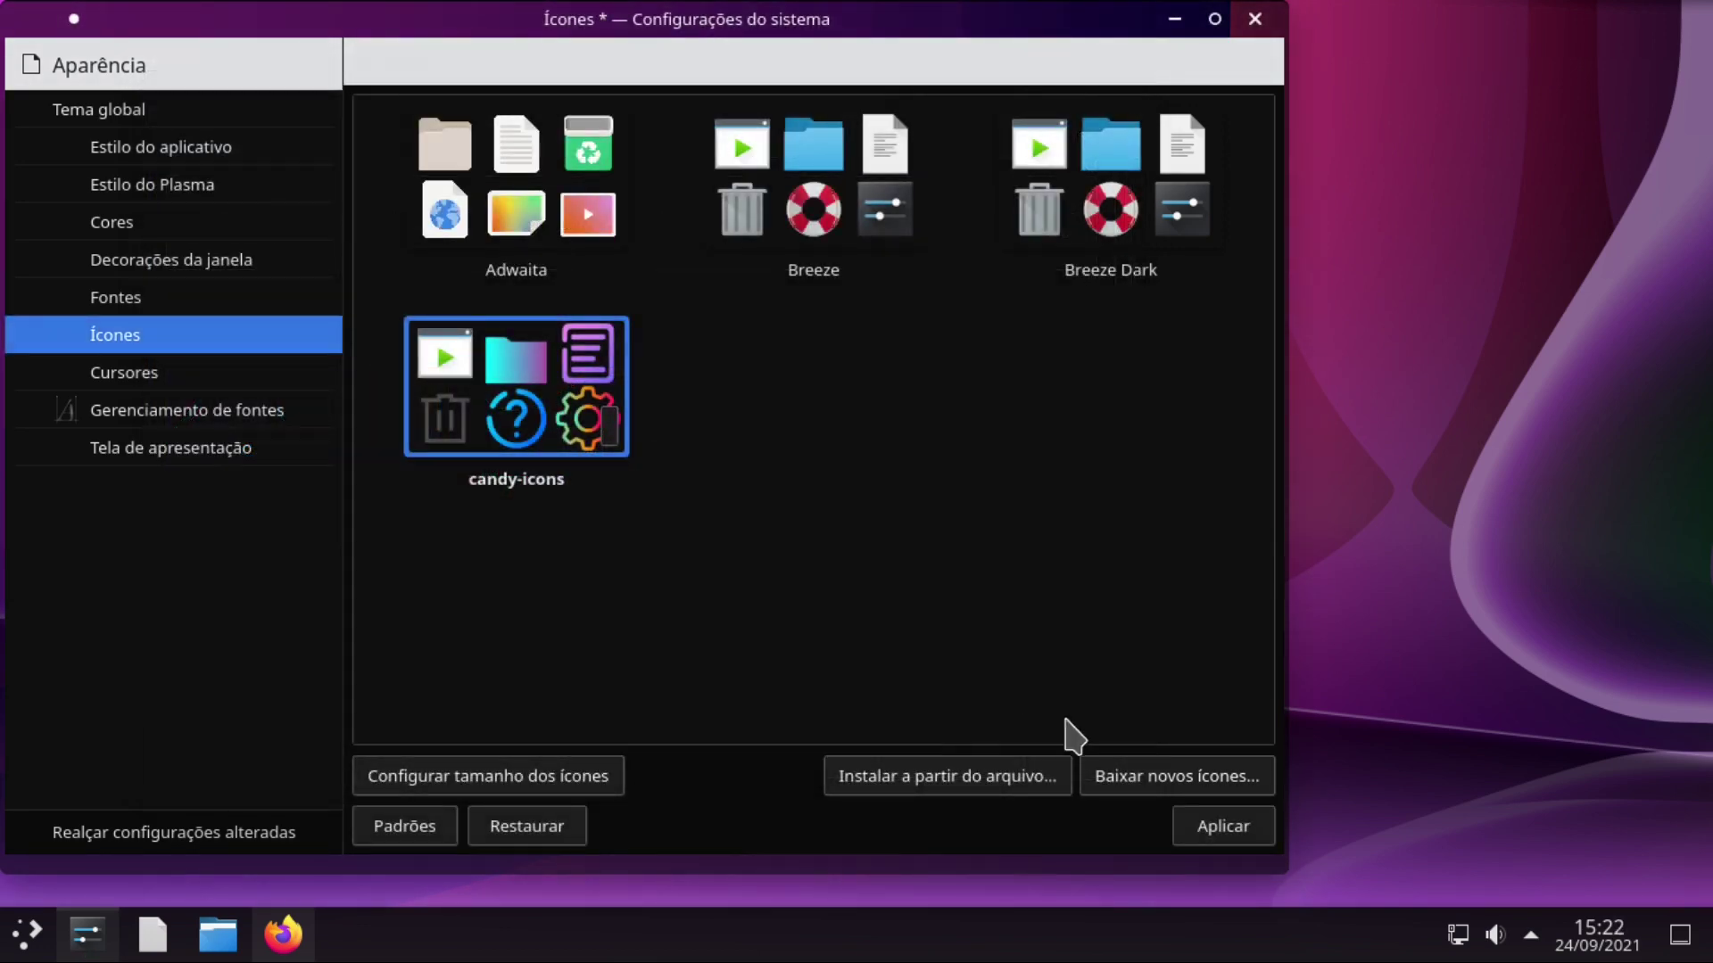
left_click(1201, 825)
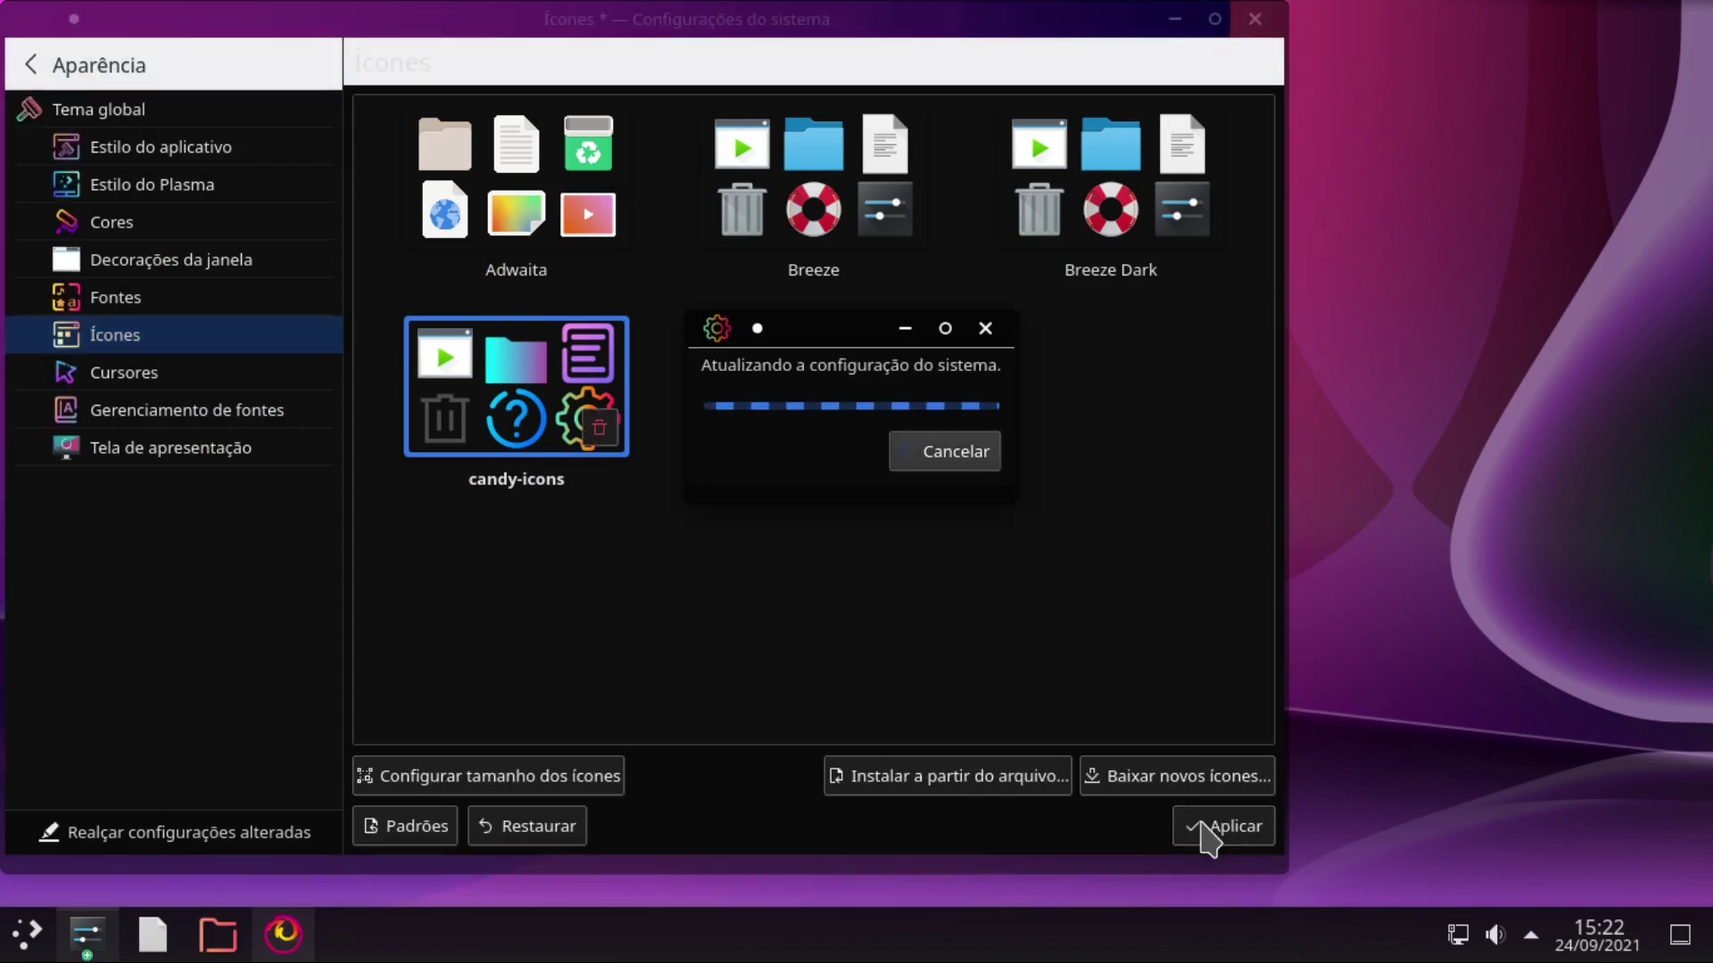
Step: Install the Sunset cursors theme from the online cursor catalogue and use it for the pointer
left_click(169, 375)
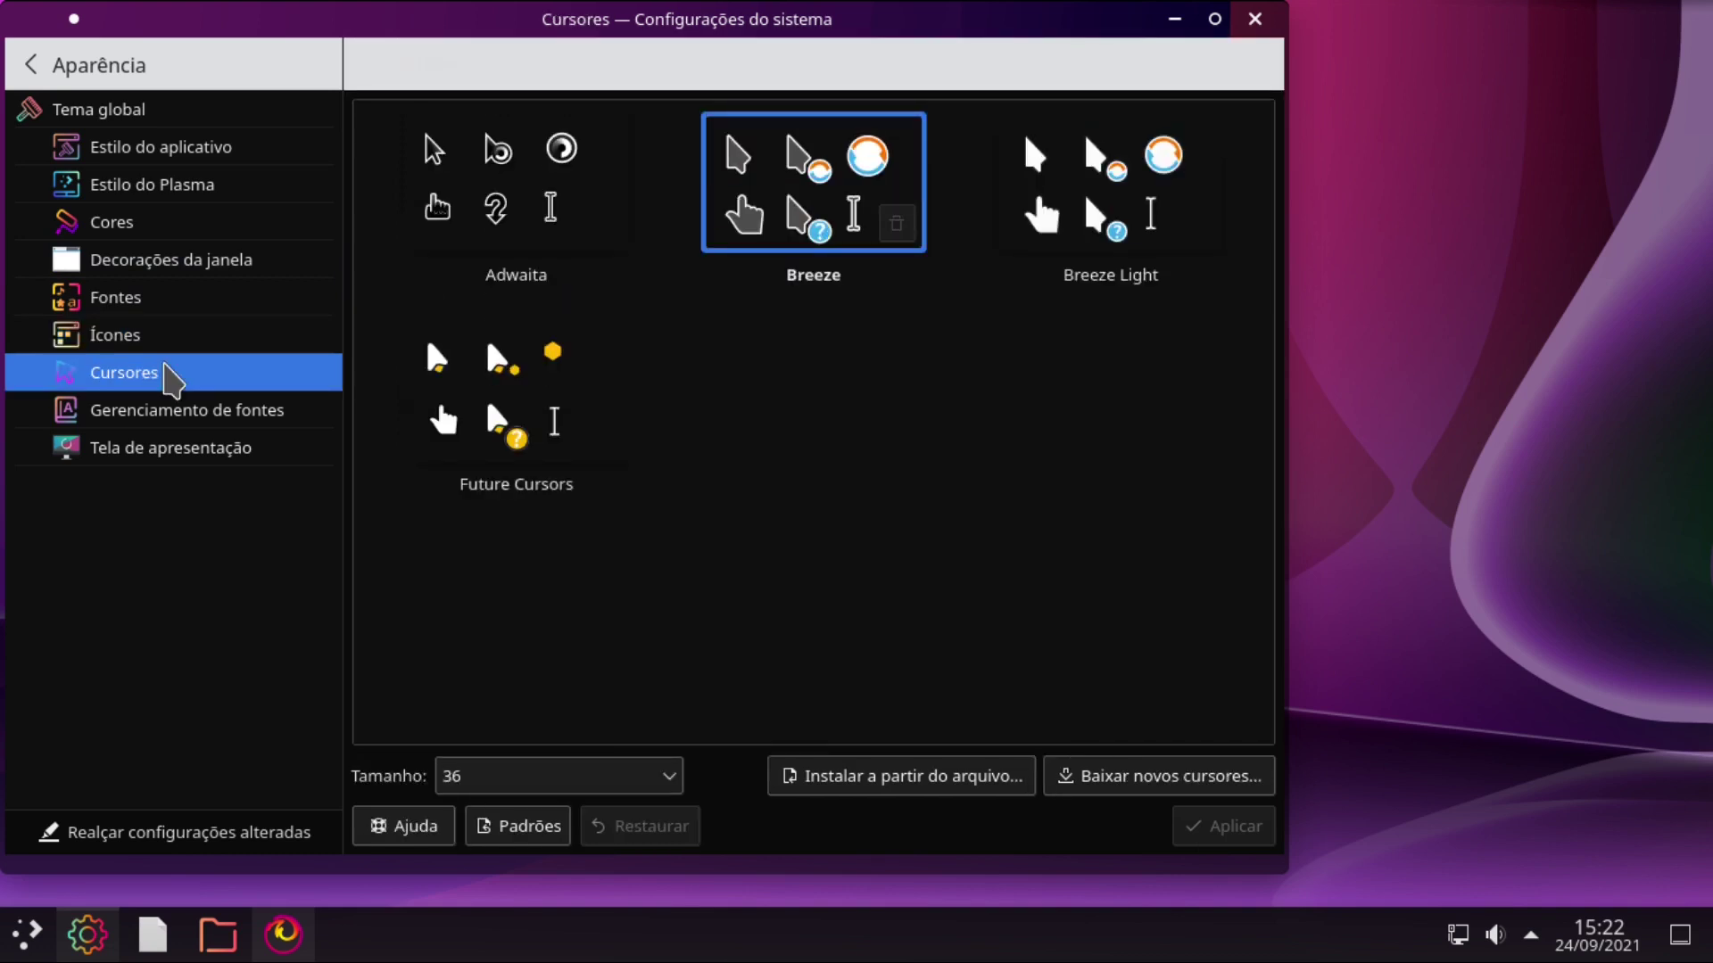
left_click(1104, 778)
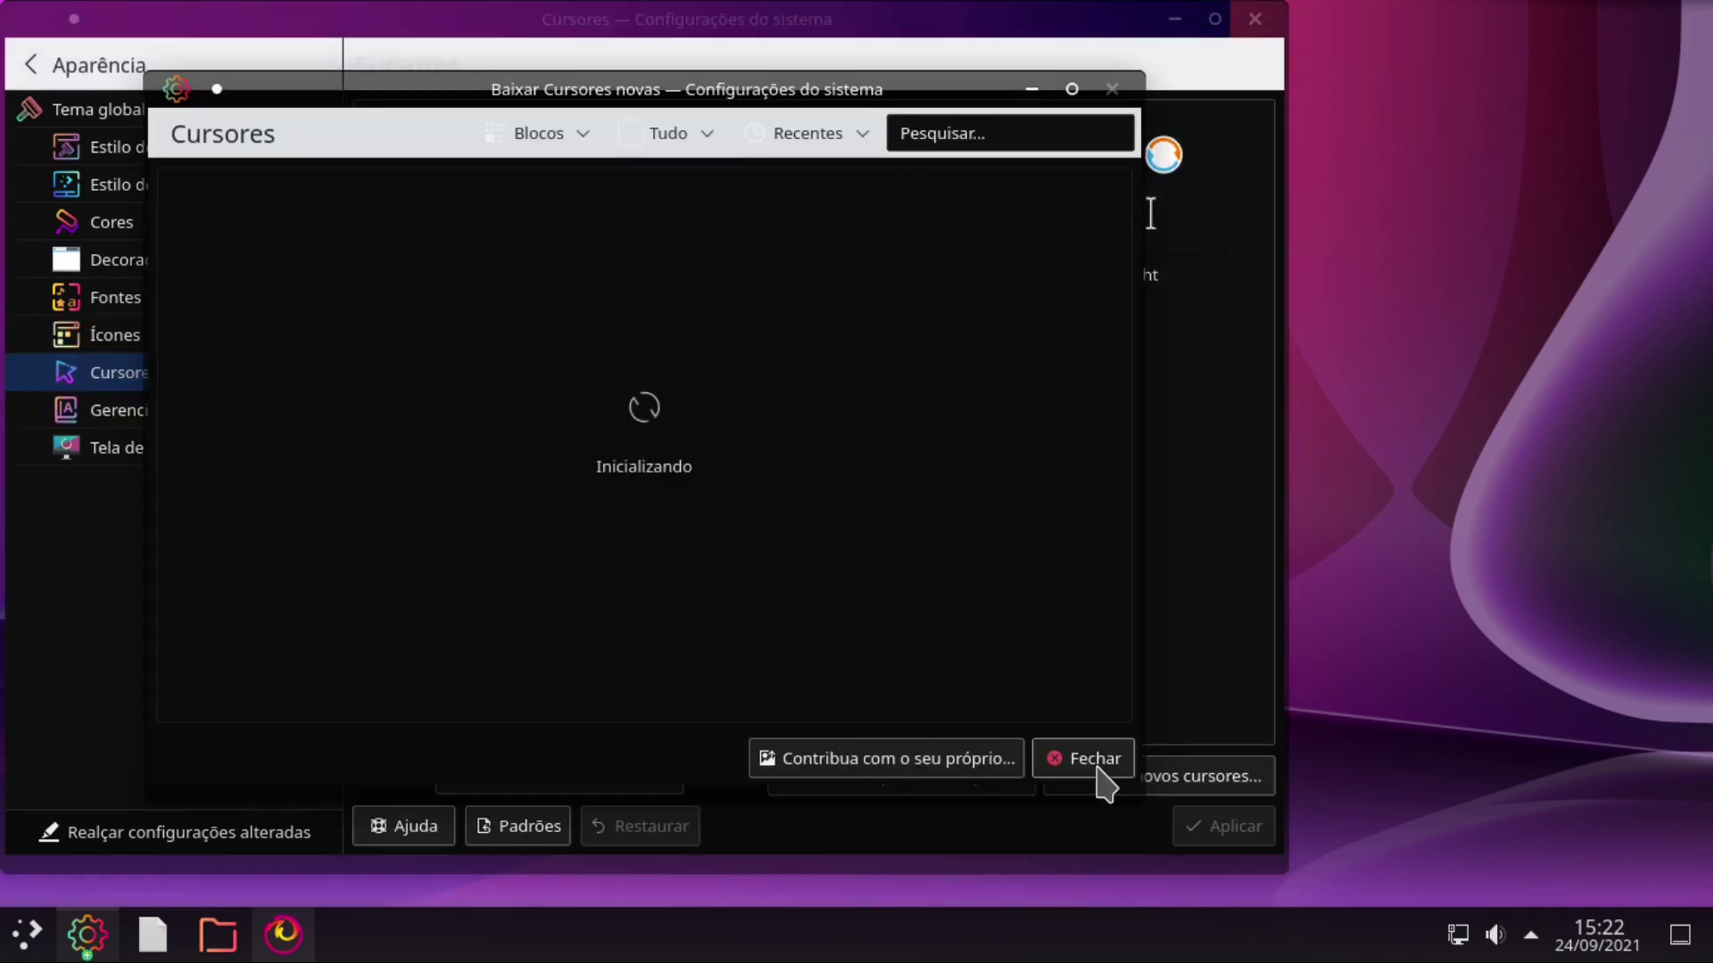
left_click(410, 257)
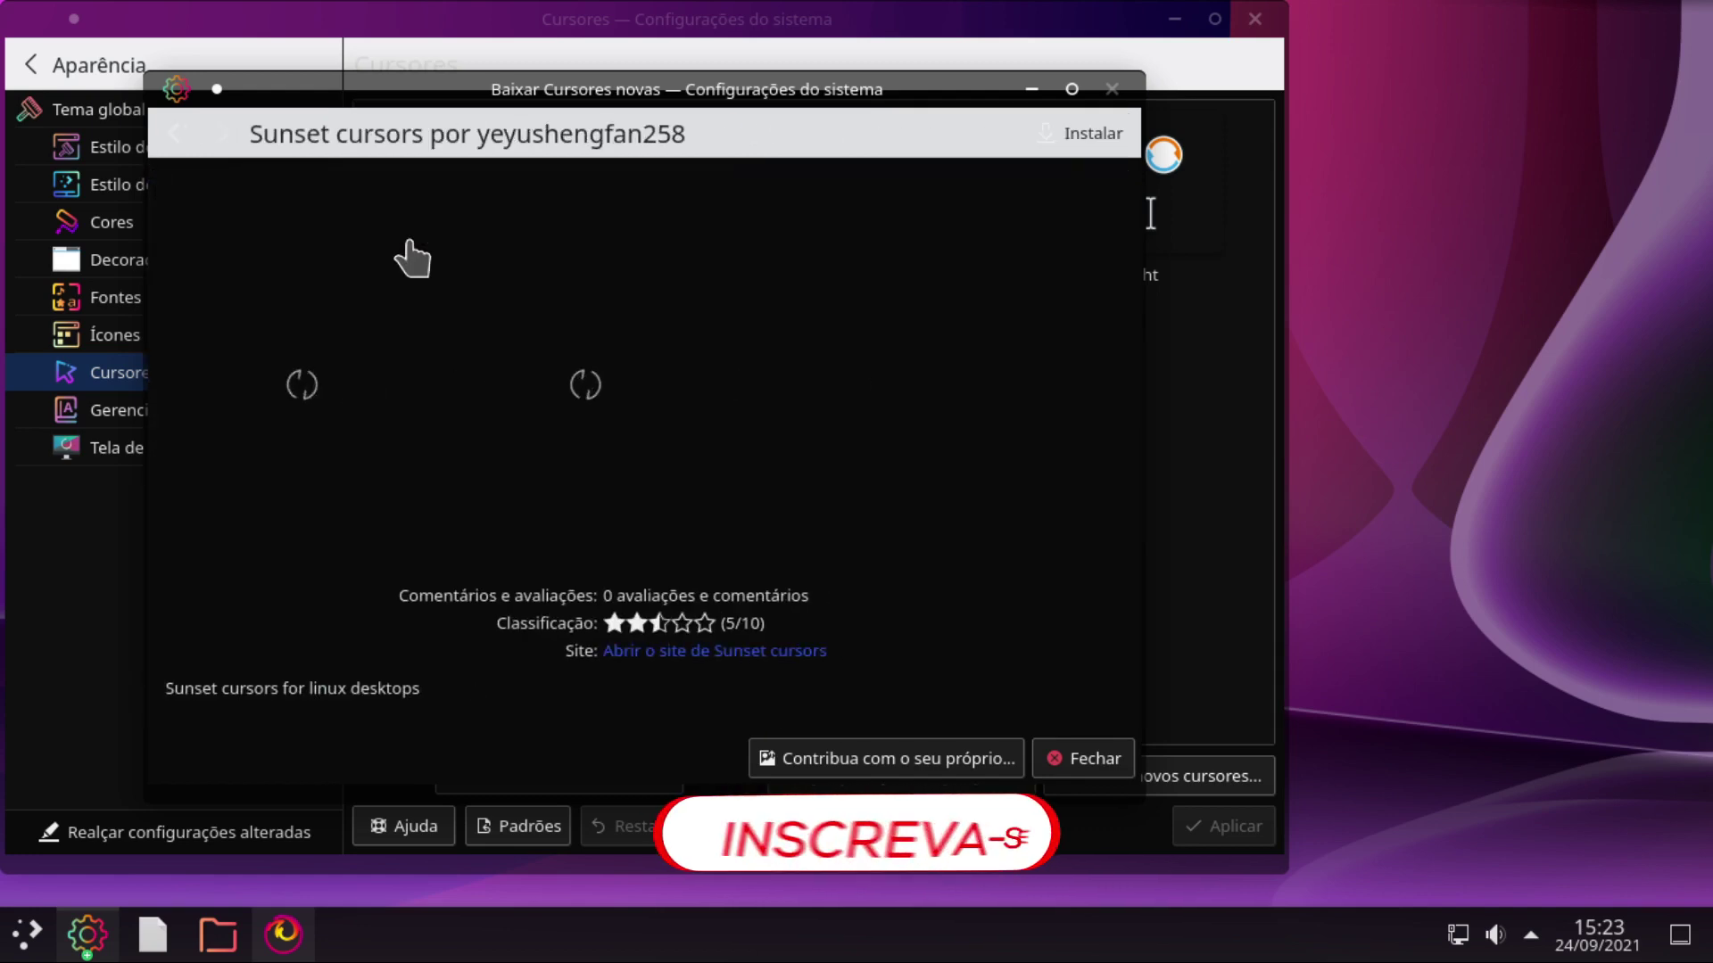
left_click(1079, 129)
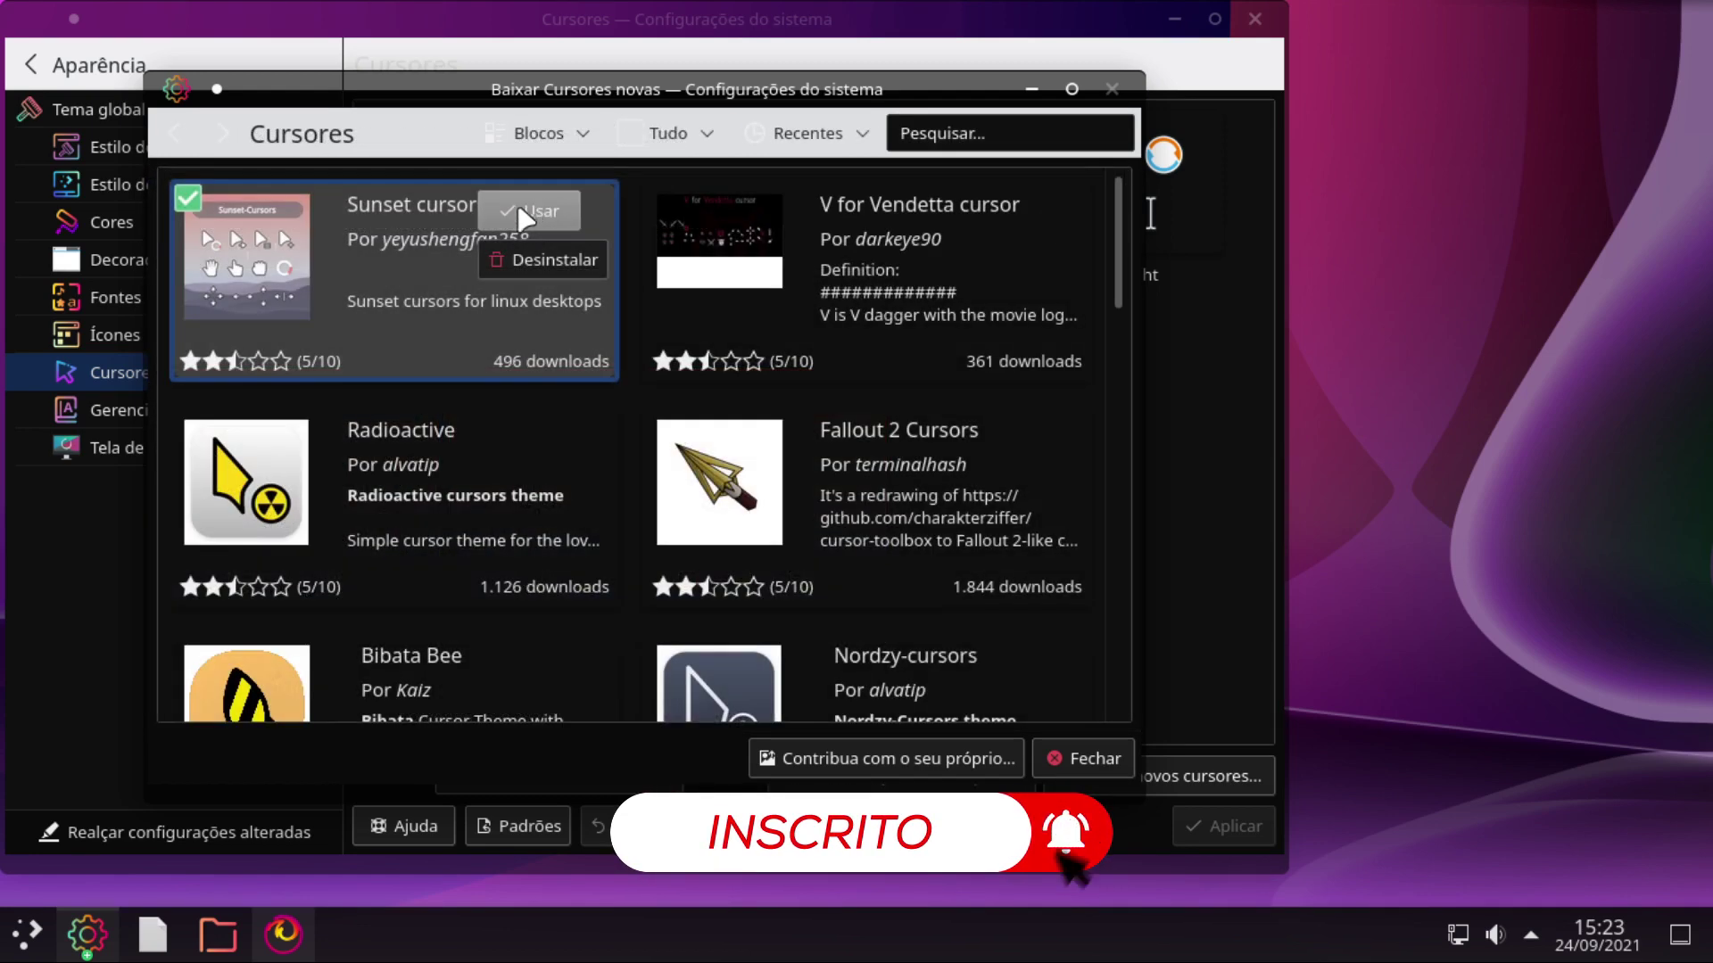
left_click(1085, 759)
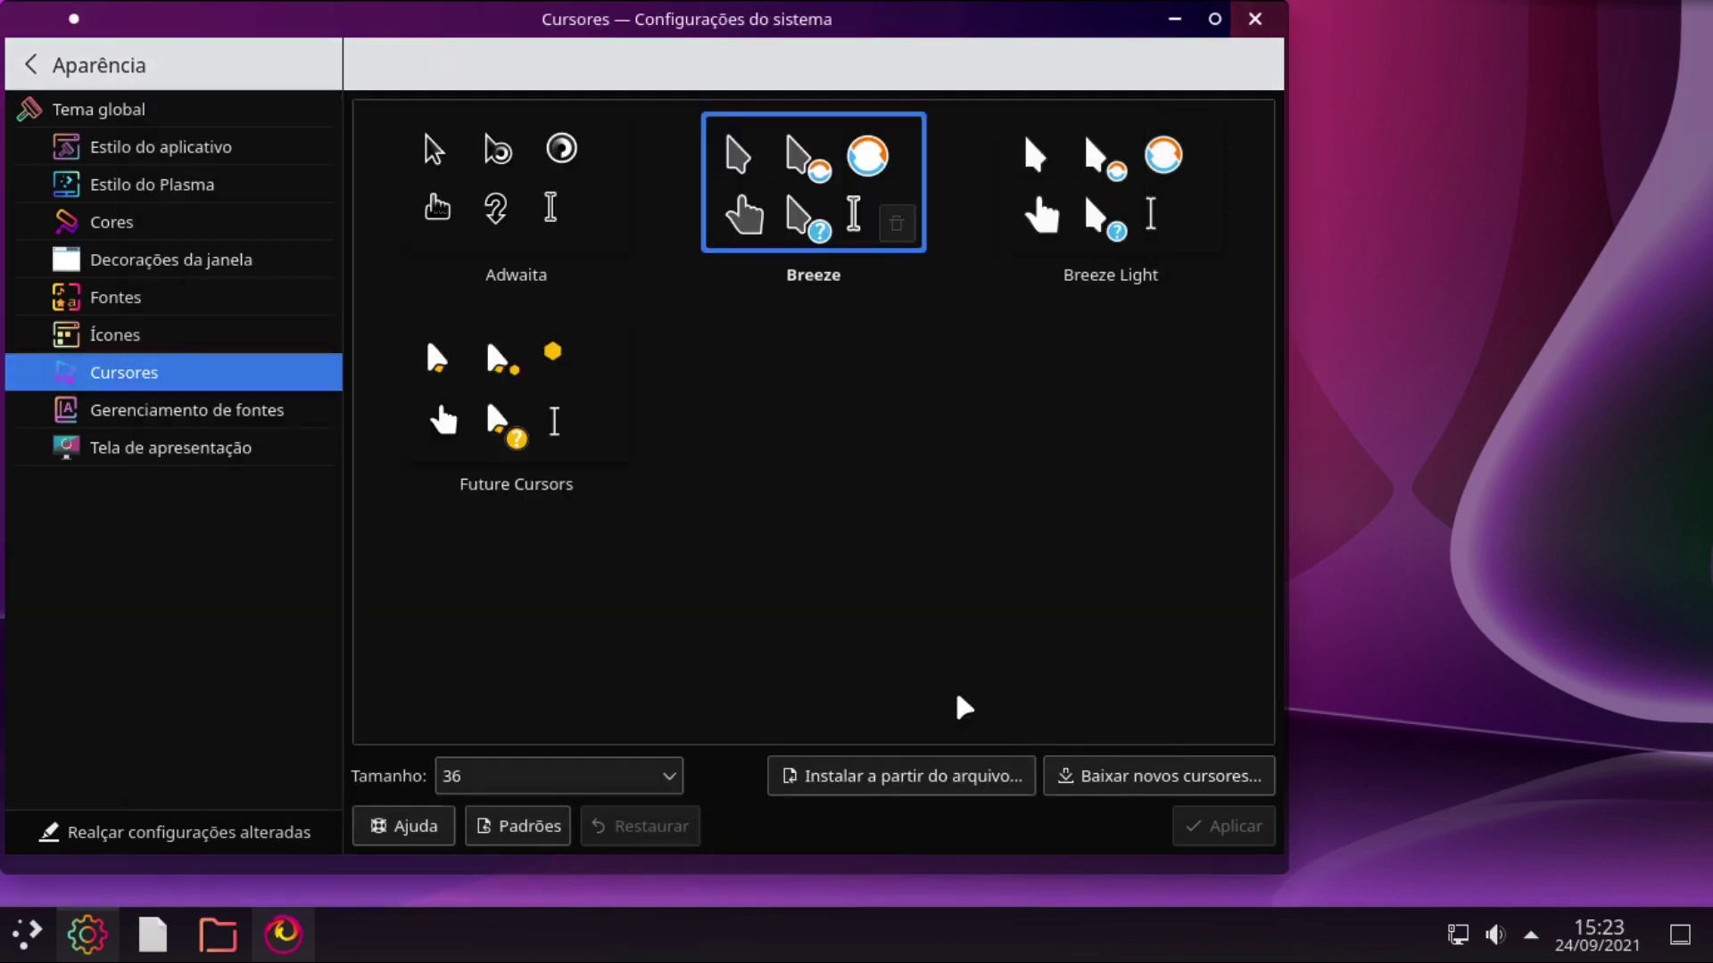
Step: Search the downloadable splash screens for "ende" and close the system settings
left_click(198, 455)
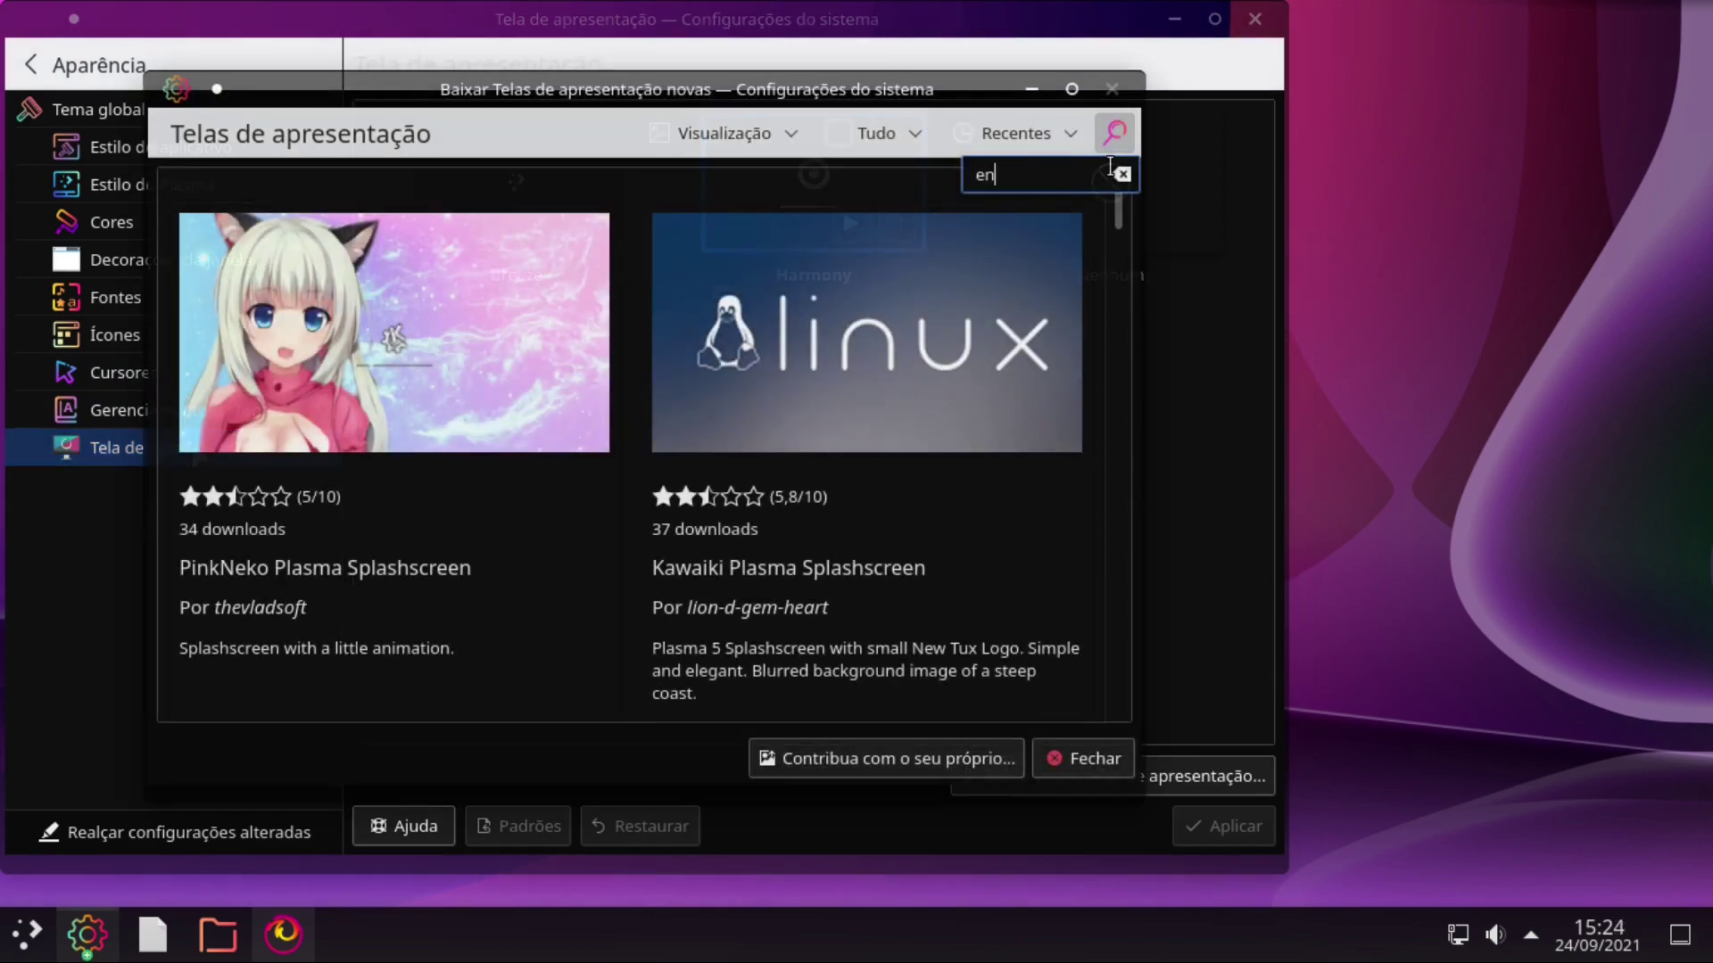
type("de")
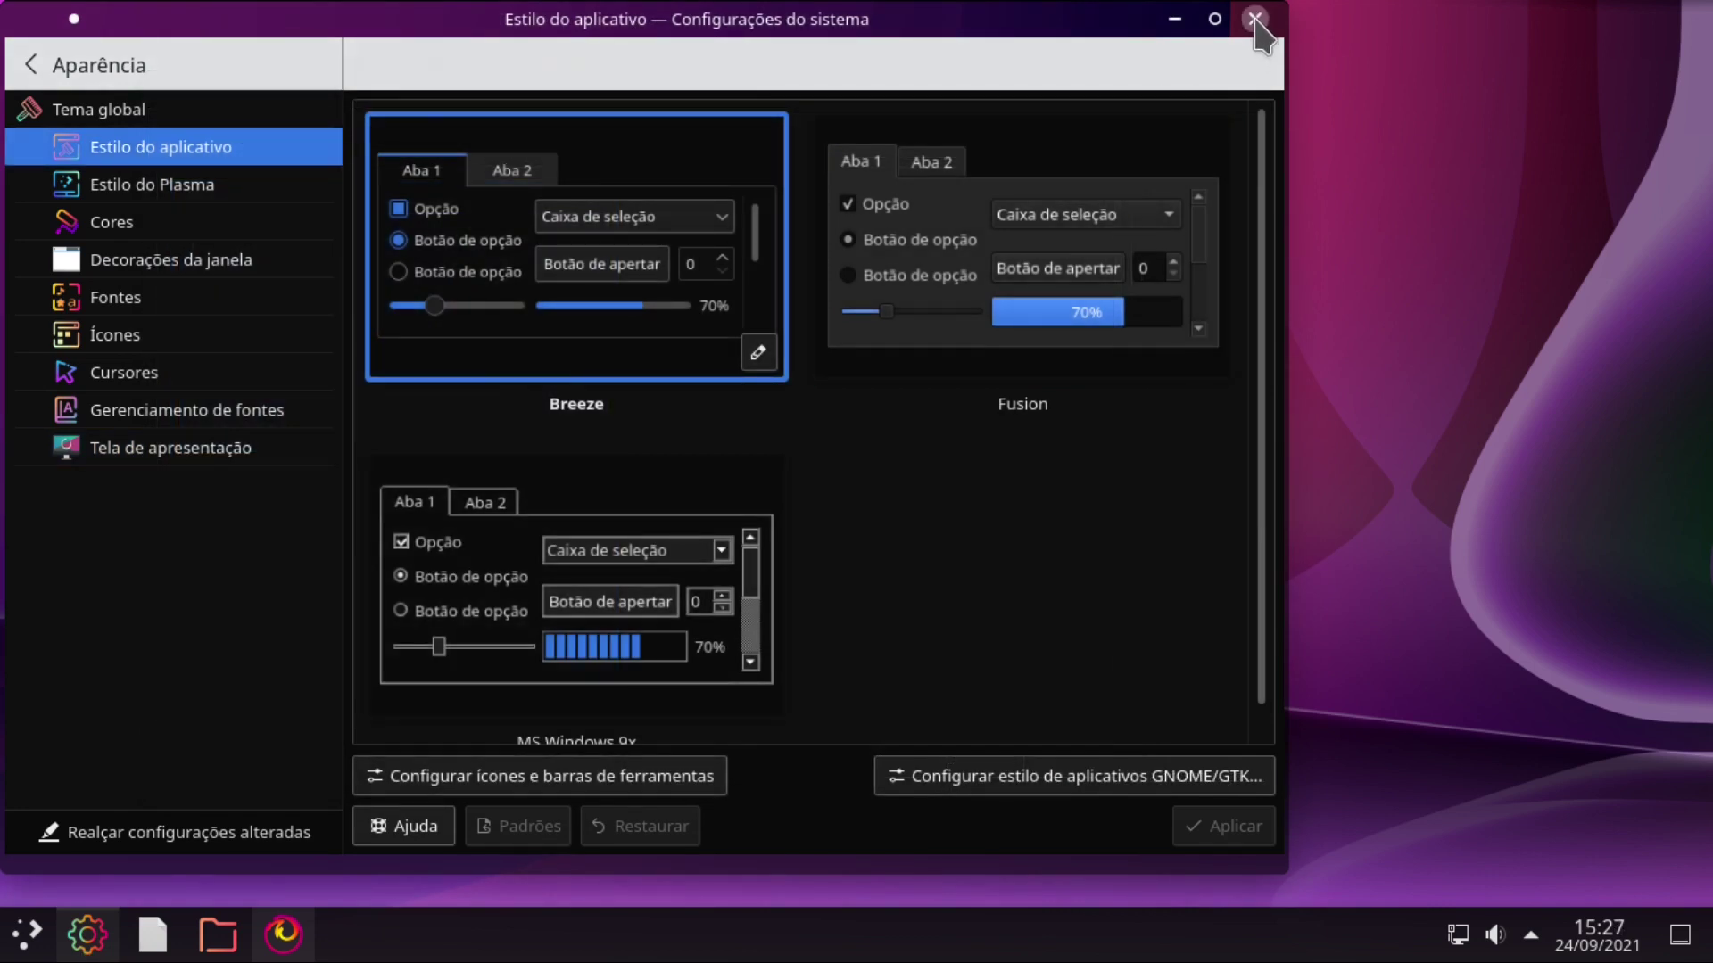
left_click(1255, 17)
Step: In an enlarged-text Konsole terminal, run "sudo pacman -S kvantum-qt5" and enter the account password to install Kvantum
key("ctrl+alt+t")
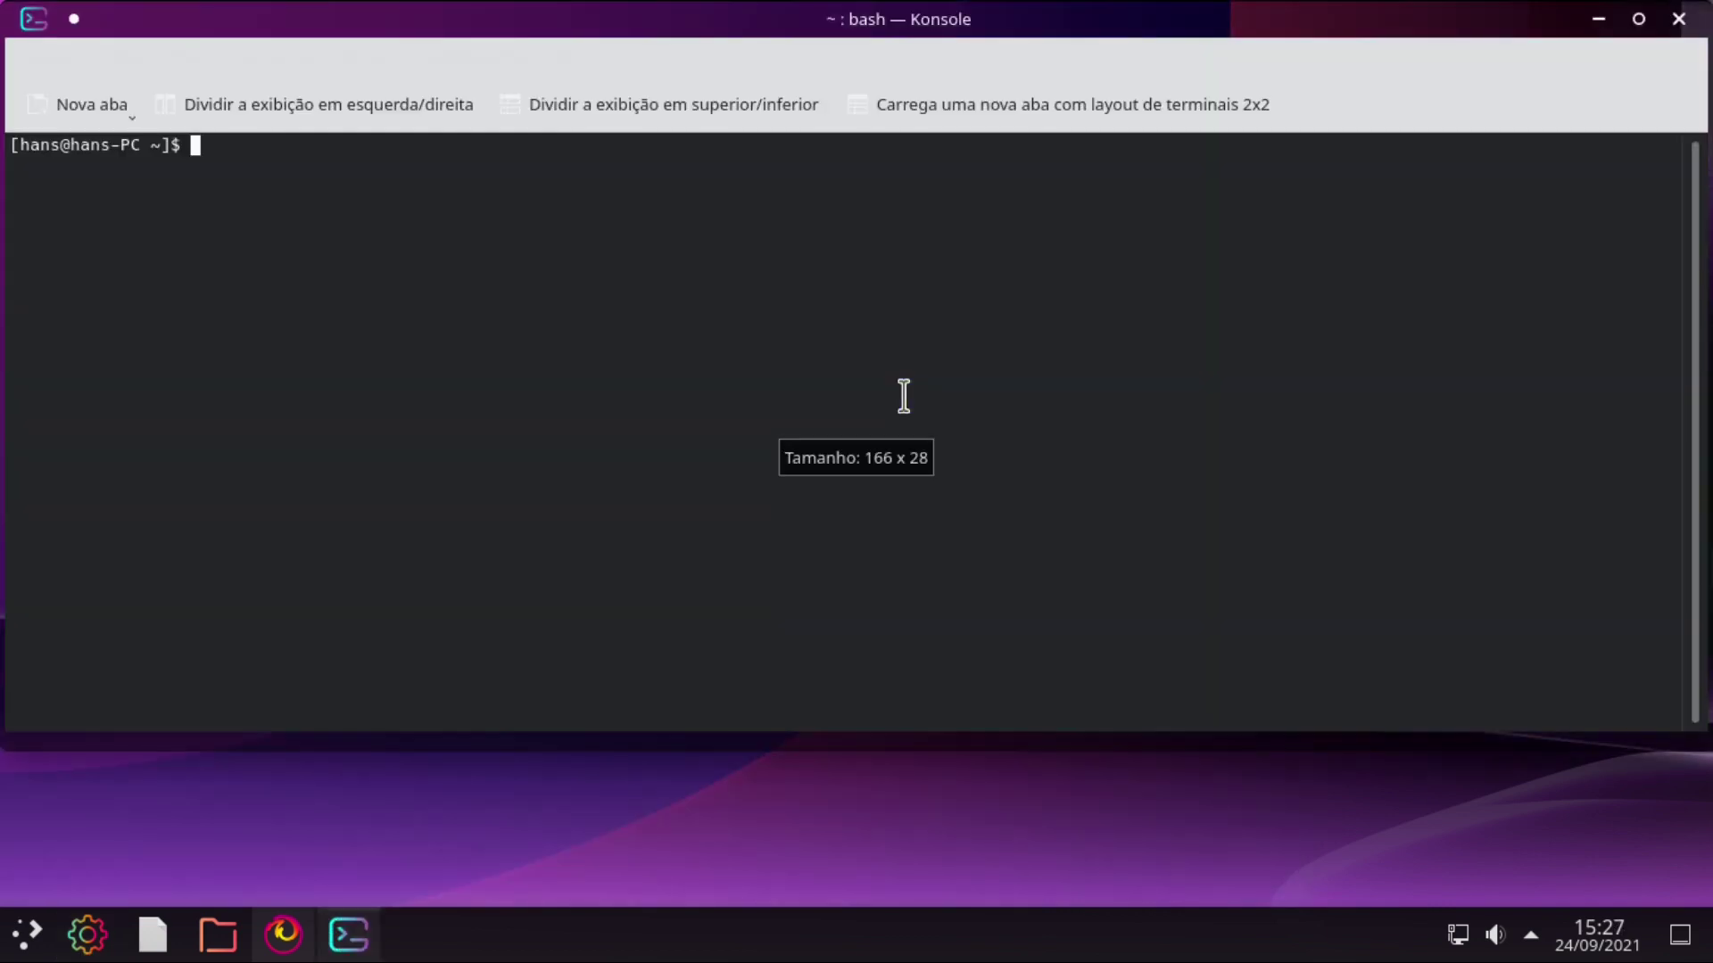
key("ctrl+plus")
type("sudo pacman -S kvantum-qt5")
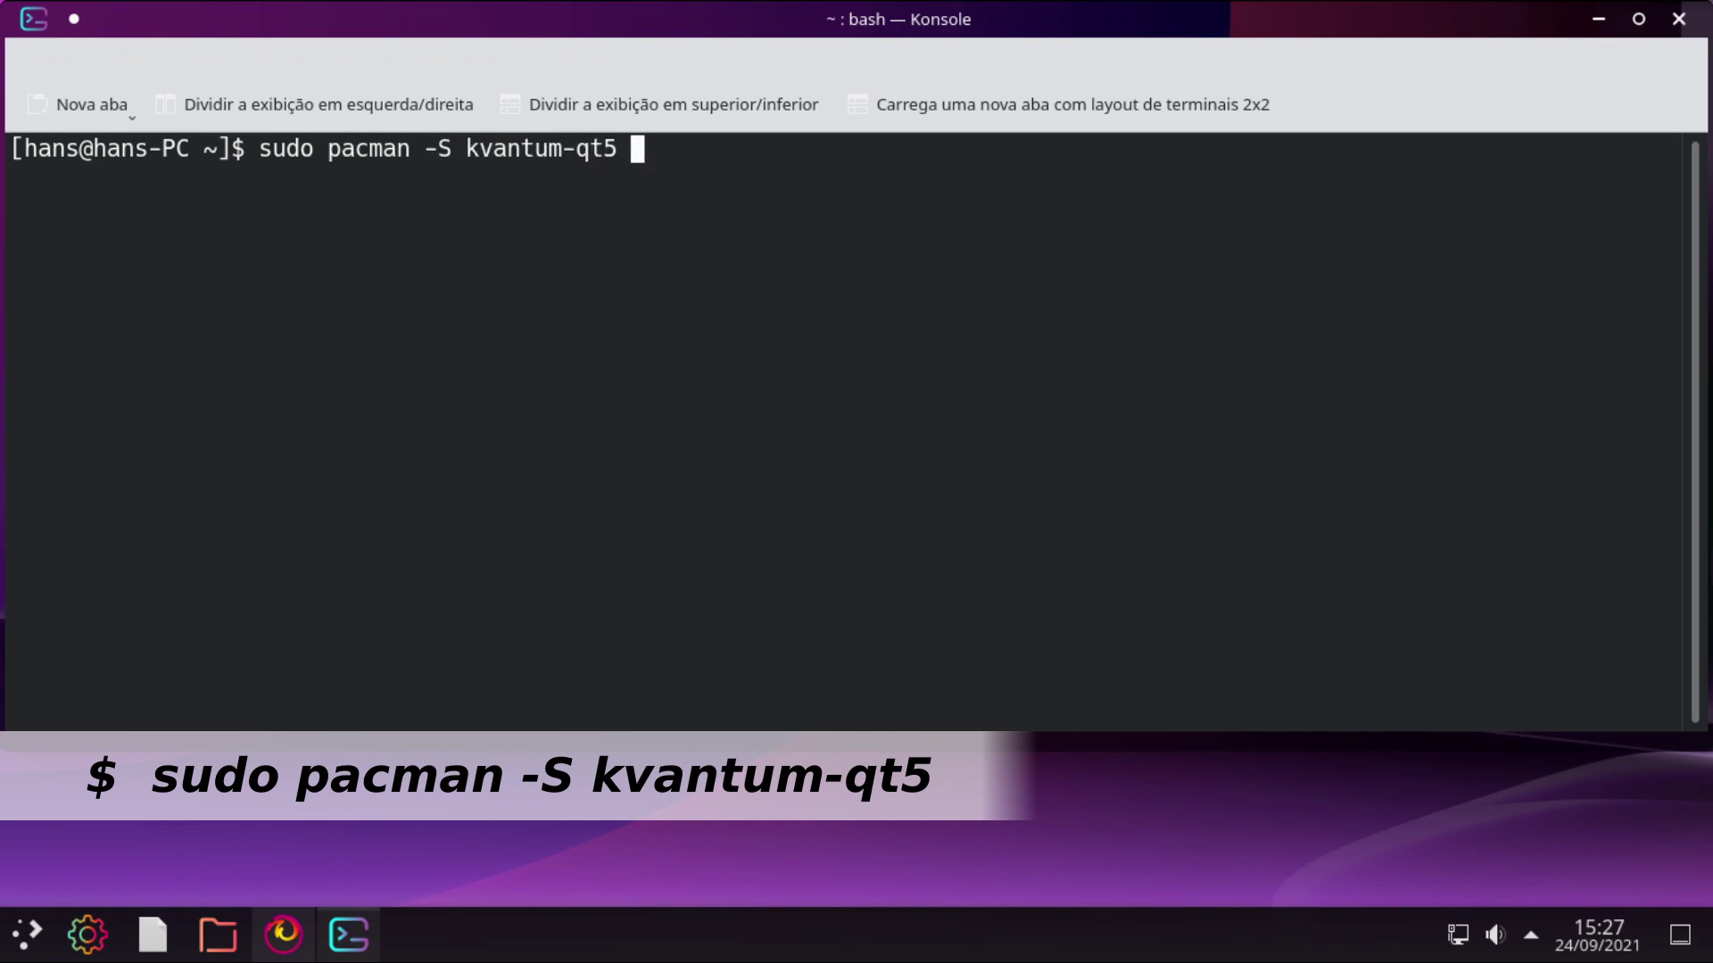
key("Return")
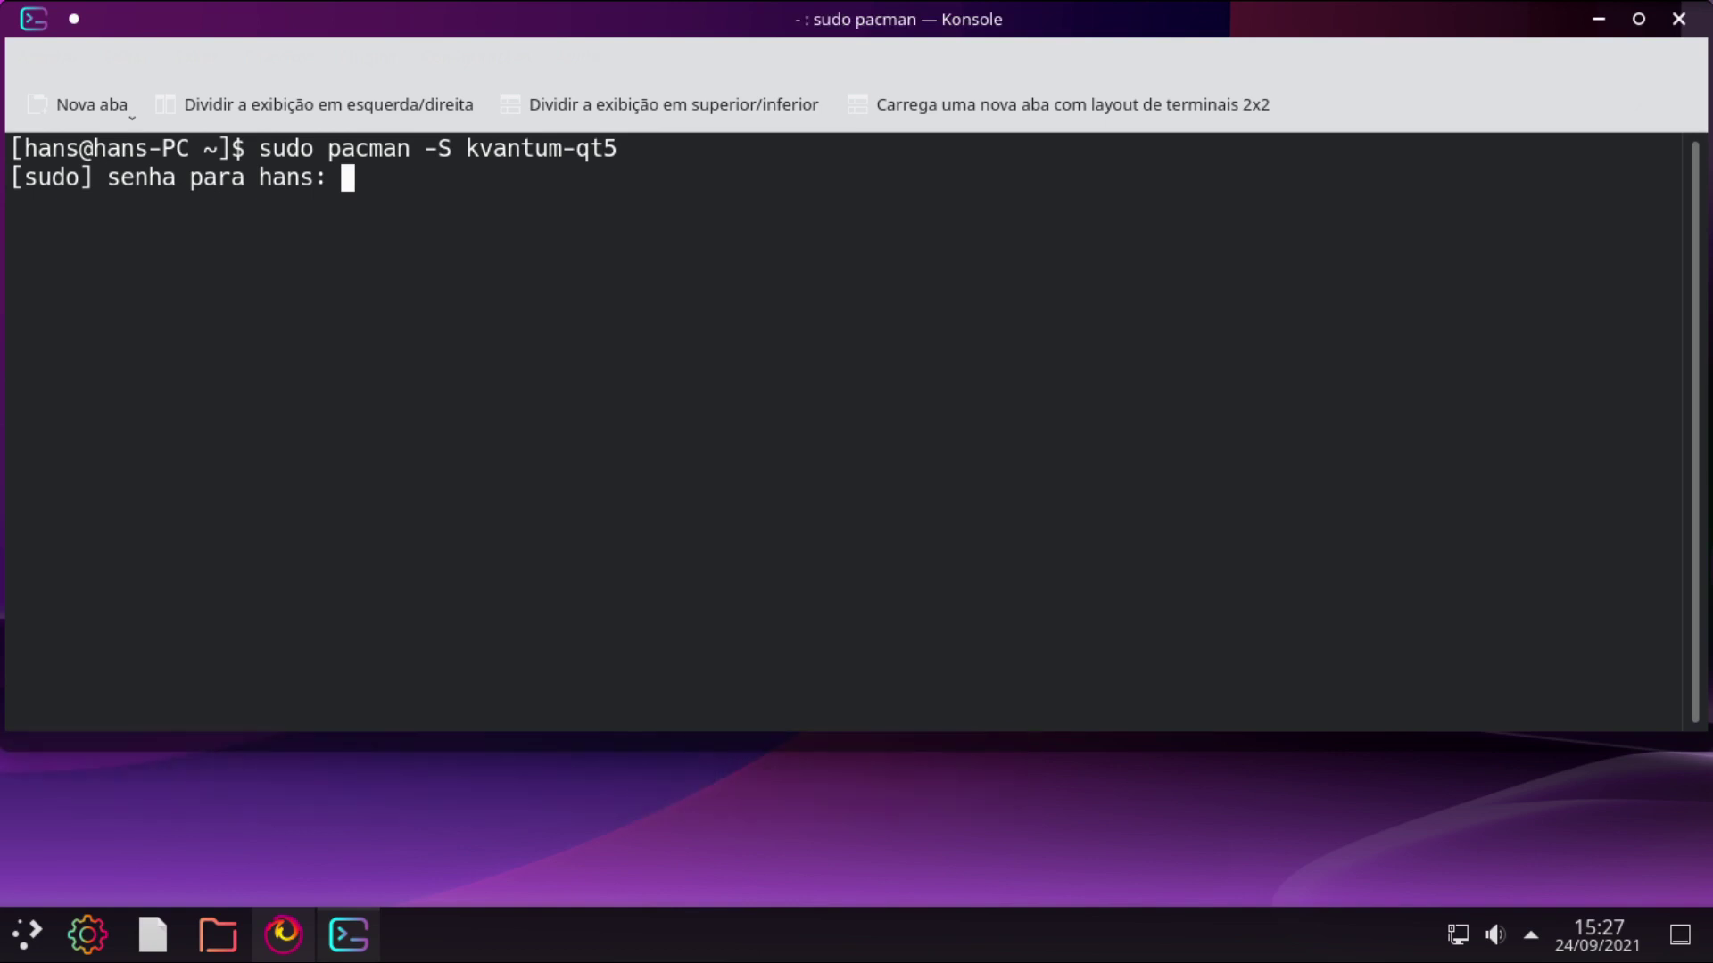
key("Return")
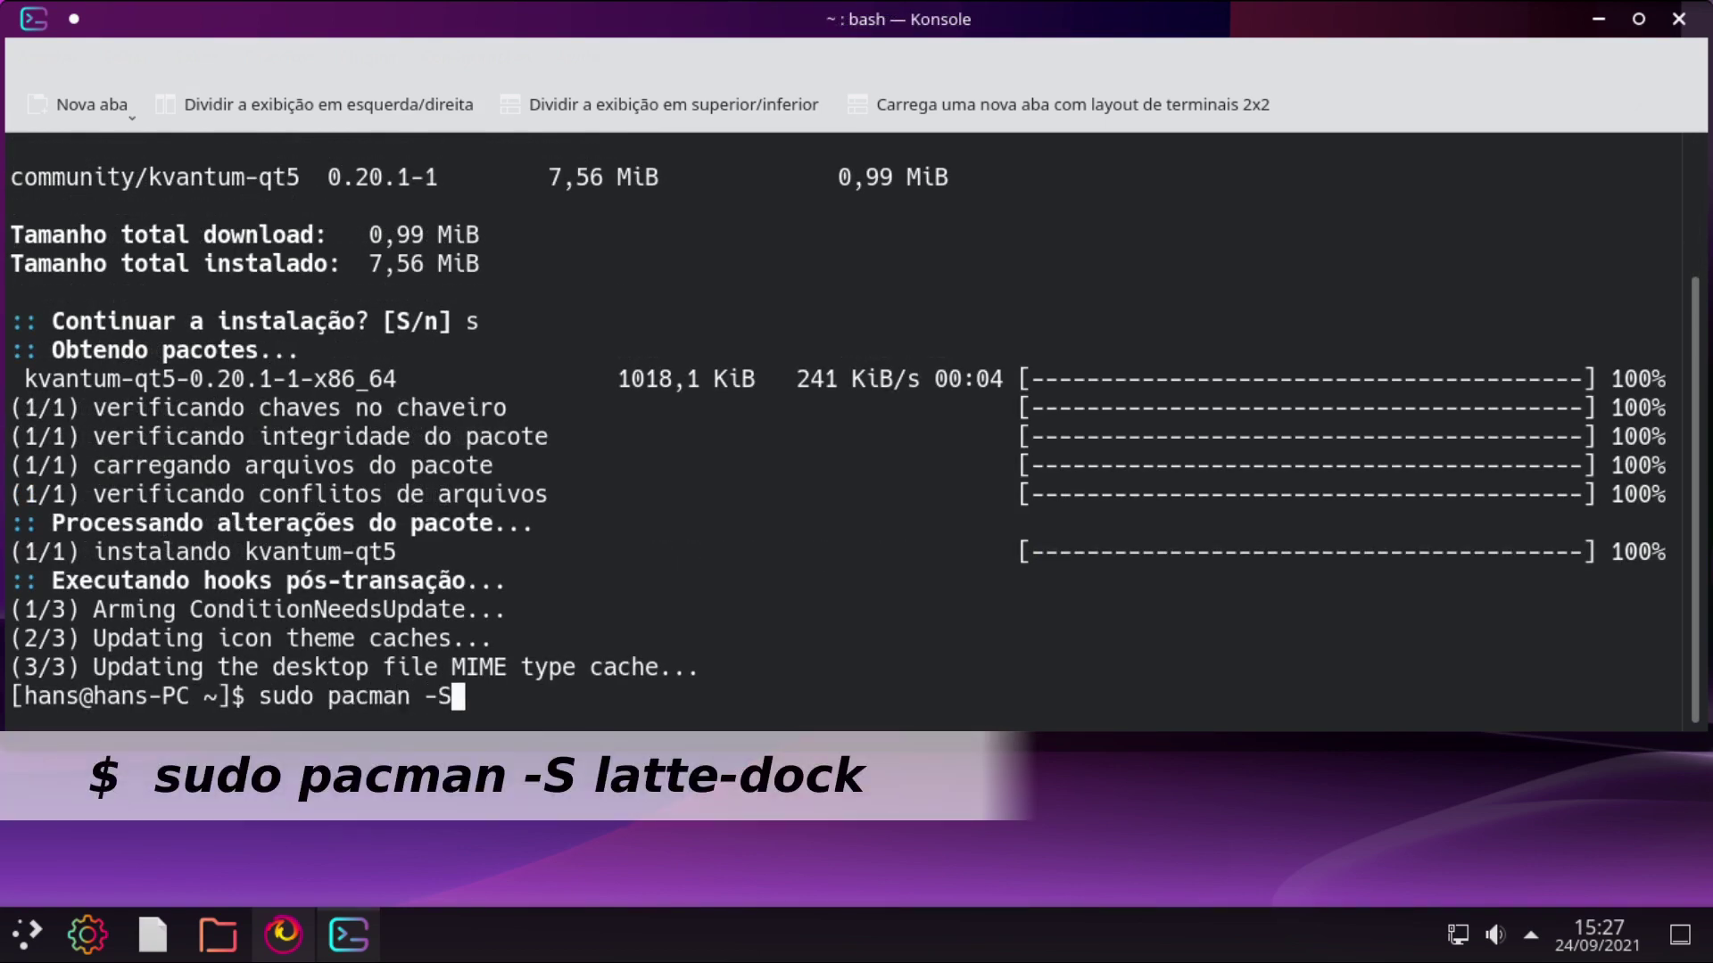
Step: Install Latte Dock by running "sudo pacman -S latte-dock" in the terminal
type("tte")
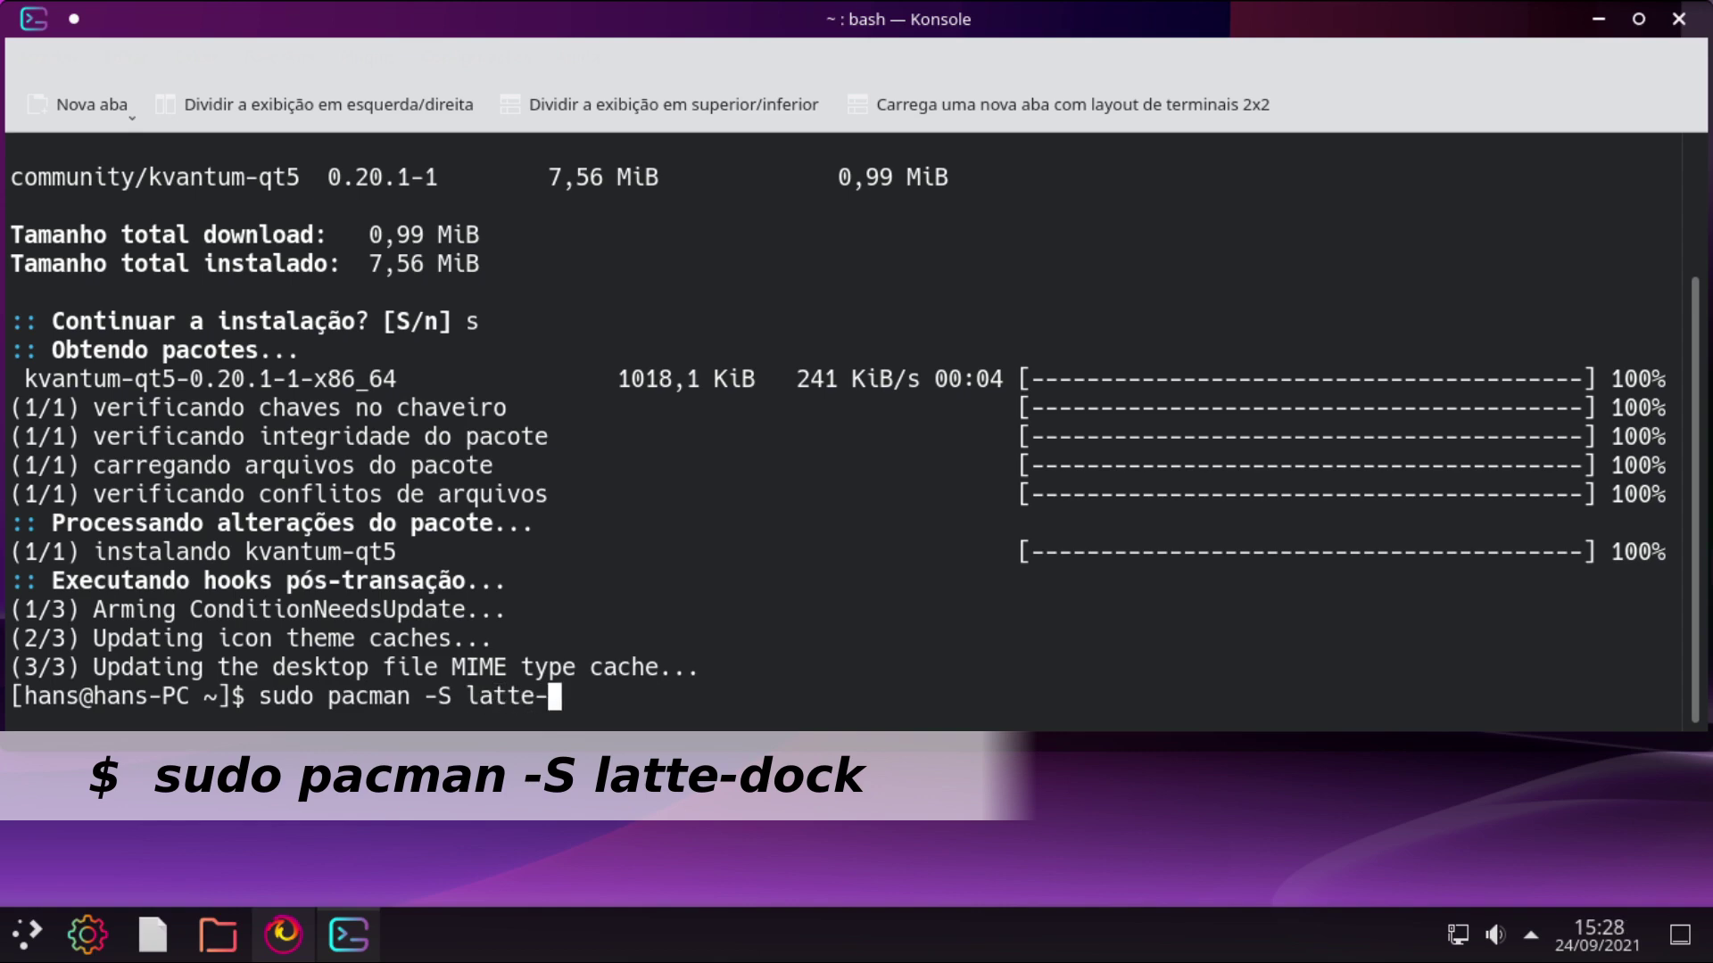
type("-dock")
key("Return")
key("Return")
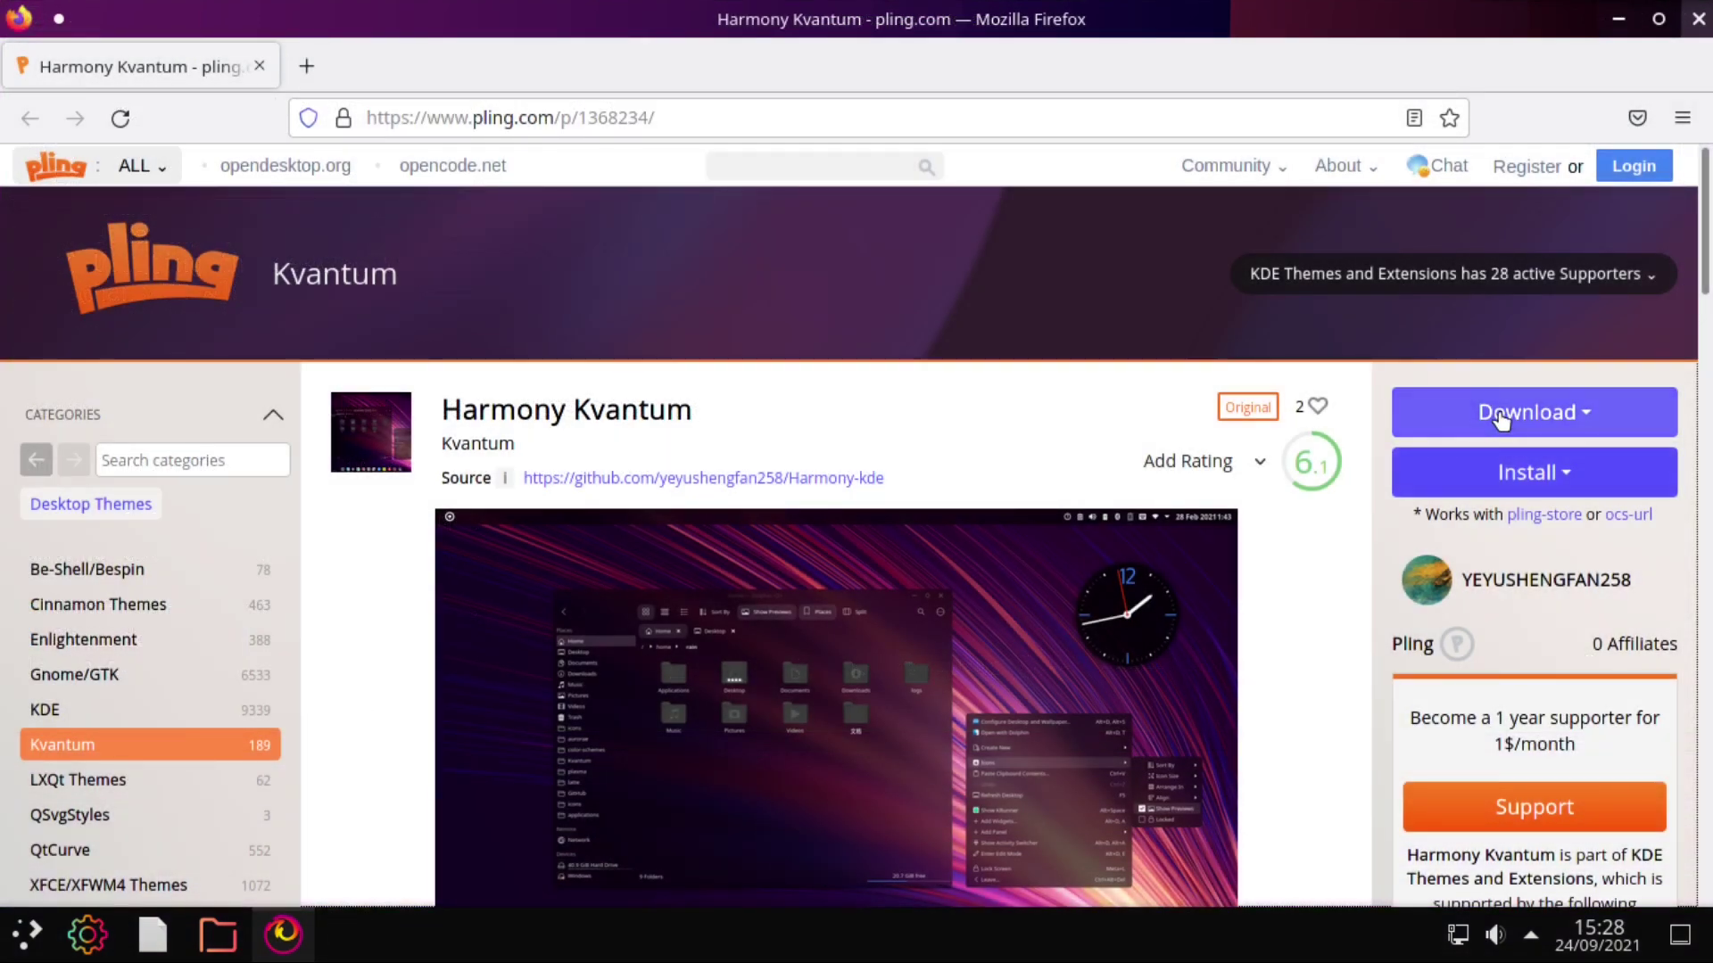
Step: Switch to Firefox and download Harmony.zip from the Harmony Kvantum page on pling.com
left_click(1485, 414)
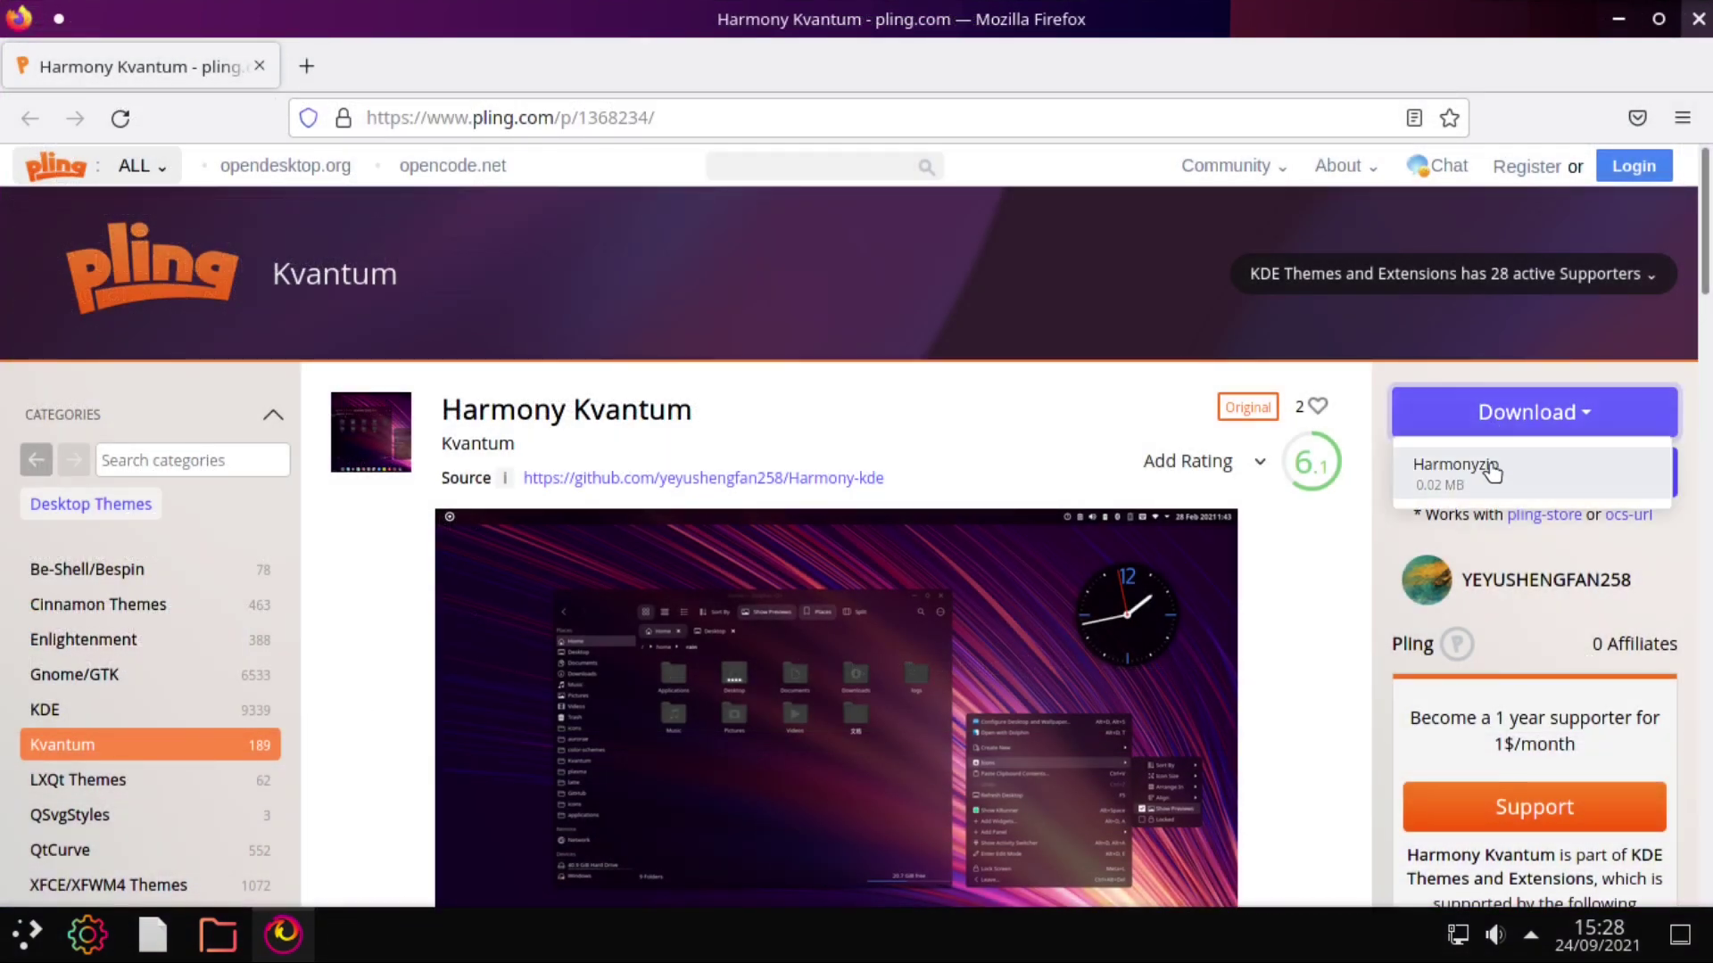
left_click(1498, 478)
left_click(945, 533)
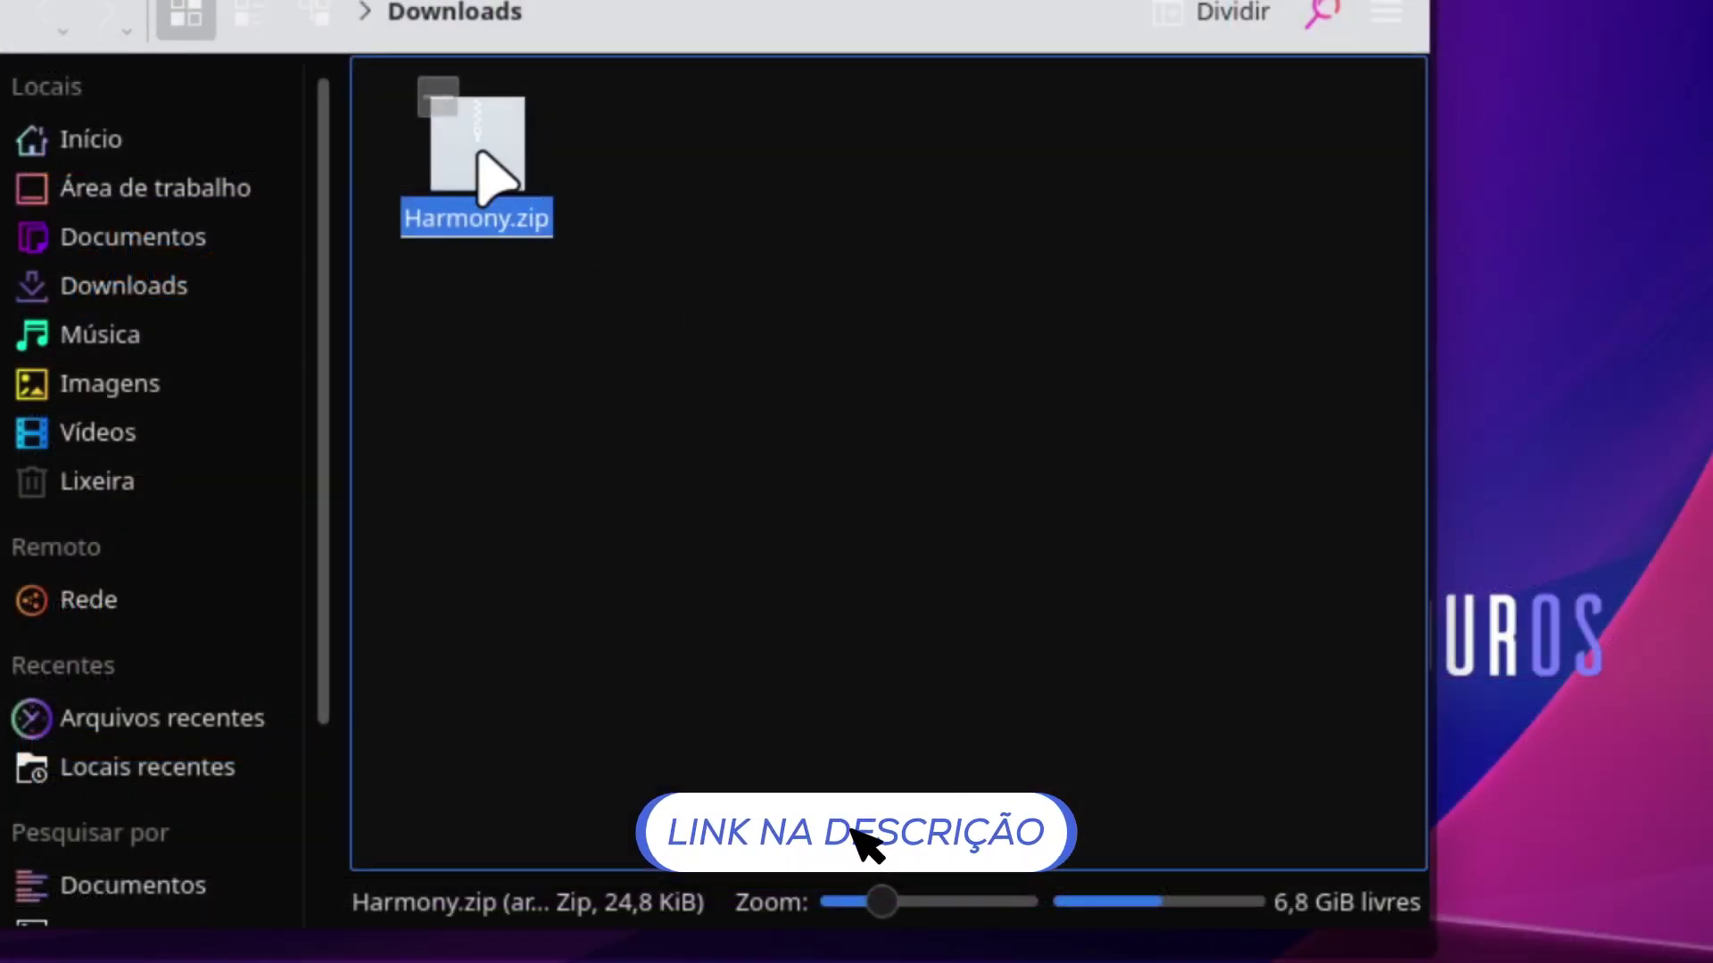
Step: Extract Harmony.zip directly into the Downloads folder
right_click(480, 156)
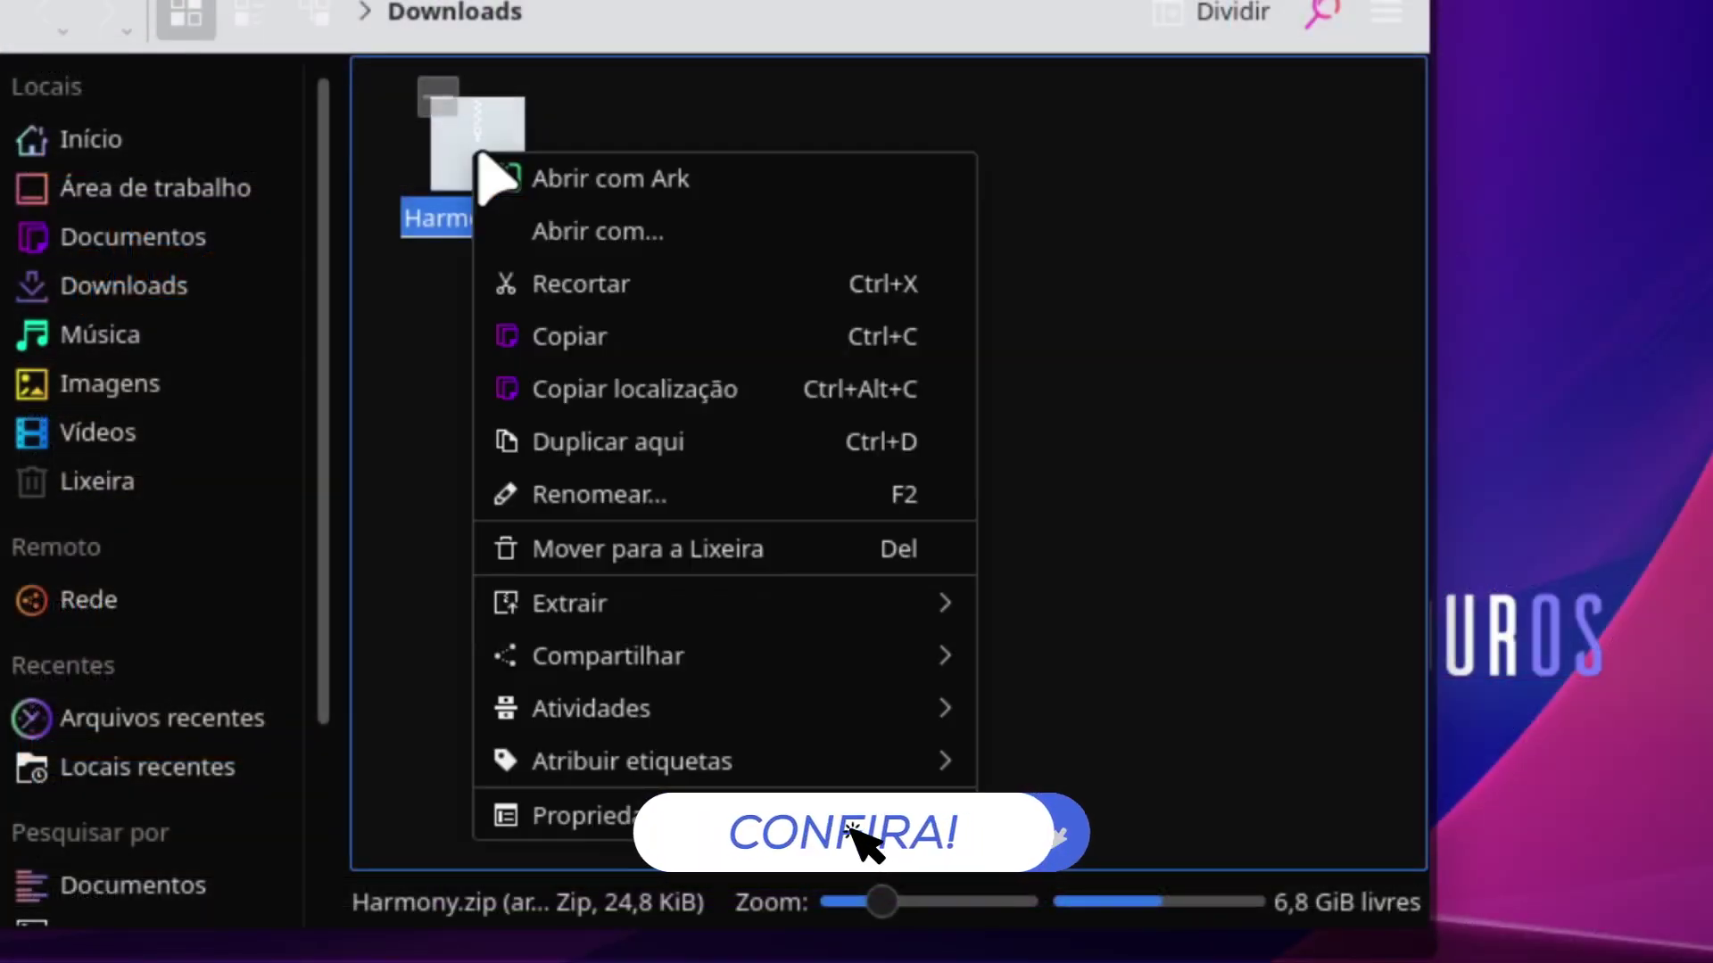
mouse_move(879, 604)
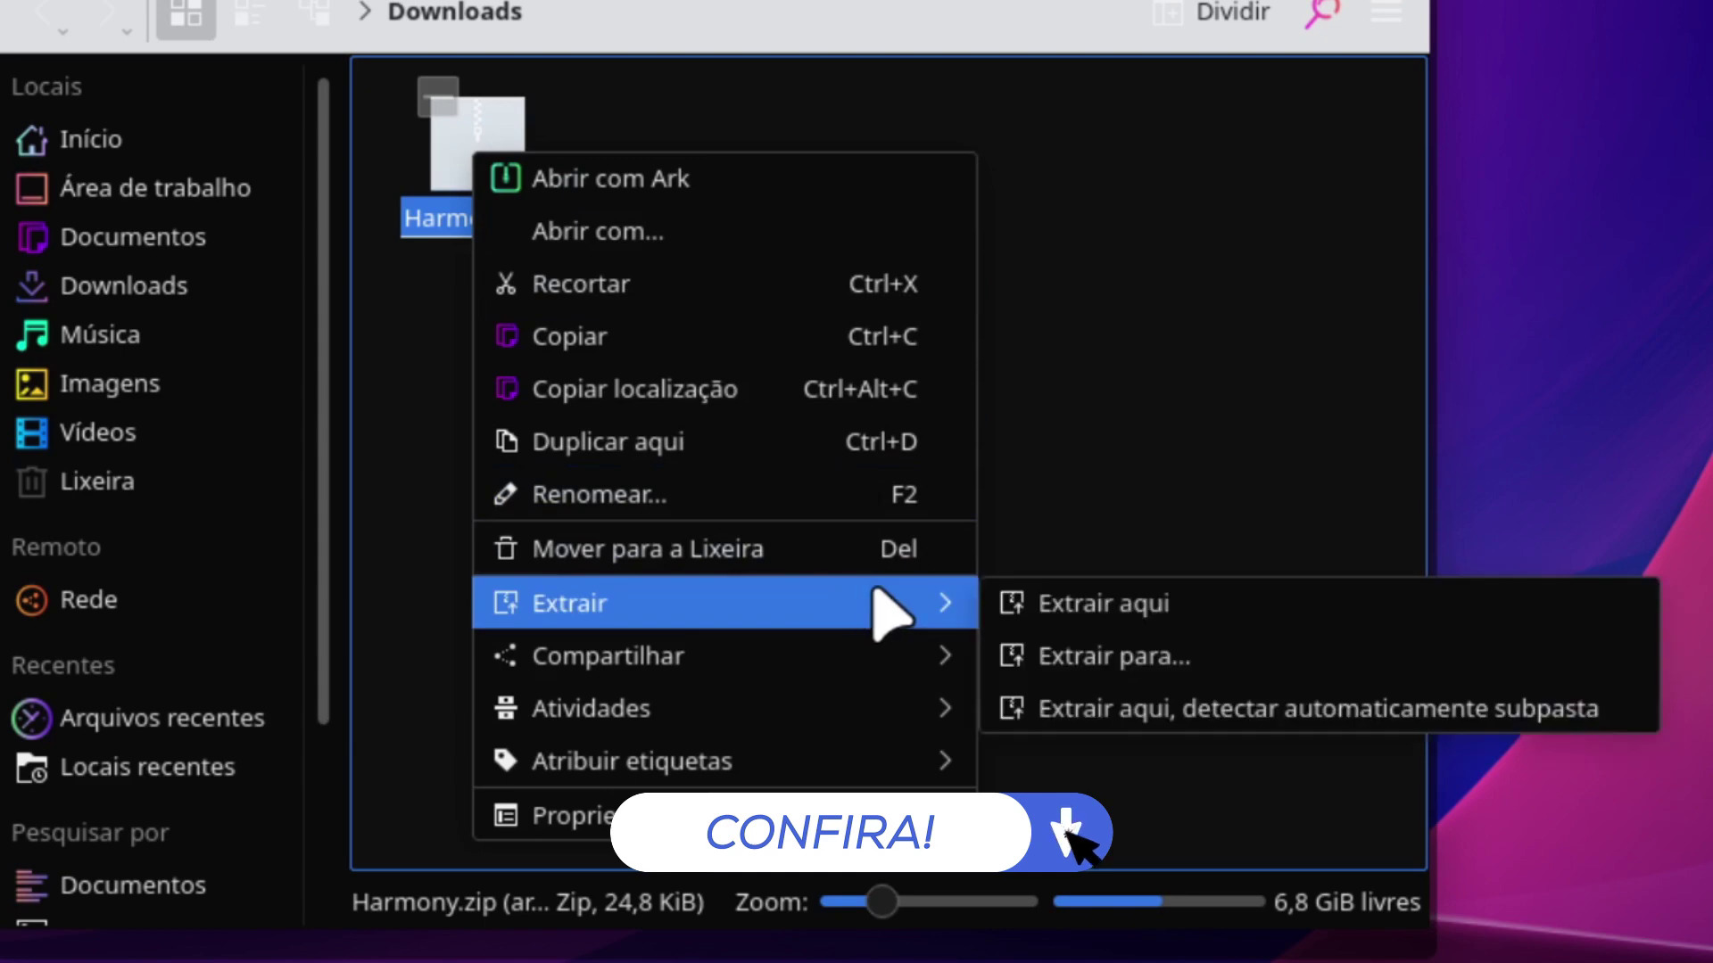
left_click(1068, 603)
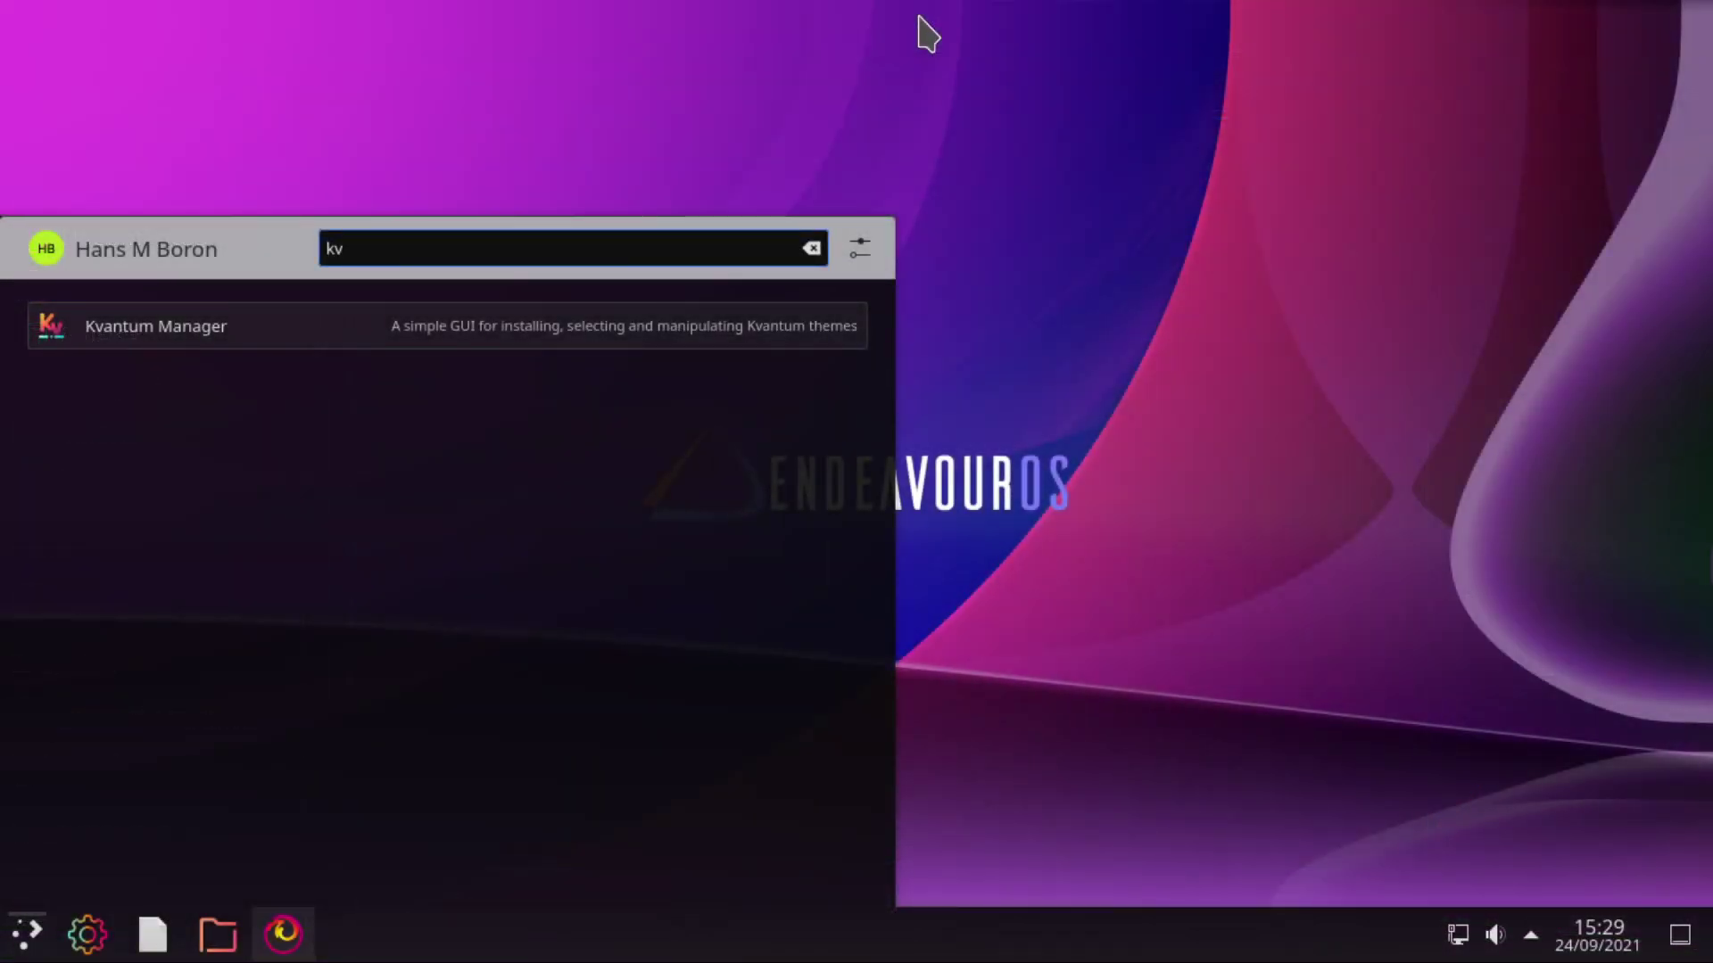
Step: Open Kvantum Manager and install the theme from the folder /home/hans/Downloads/Harmony
key("Return")
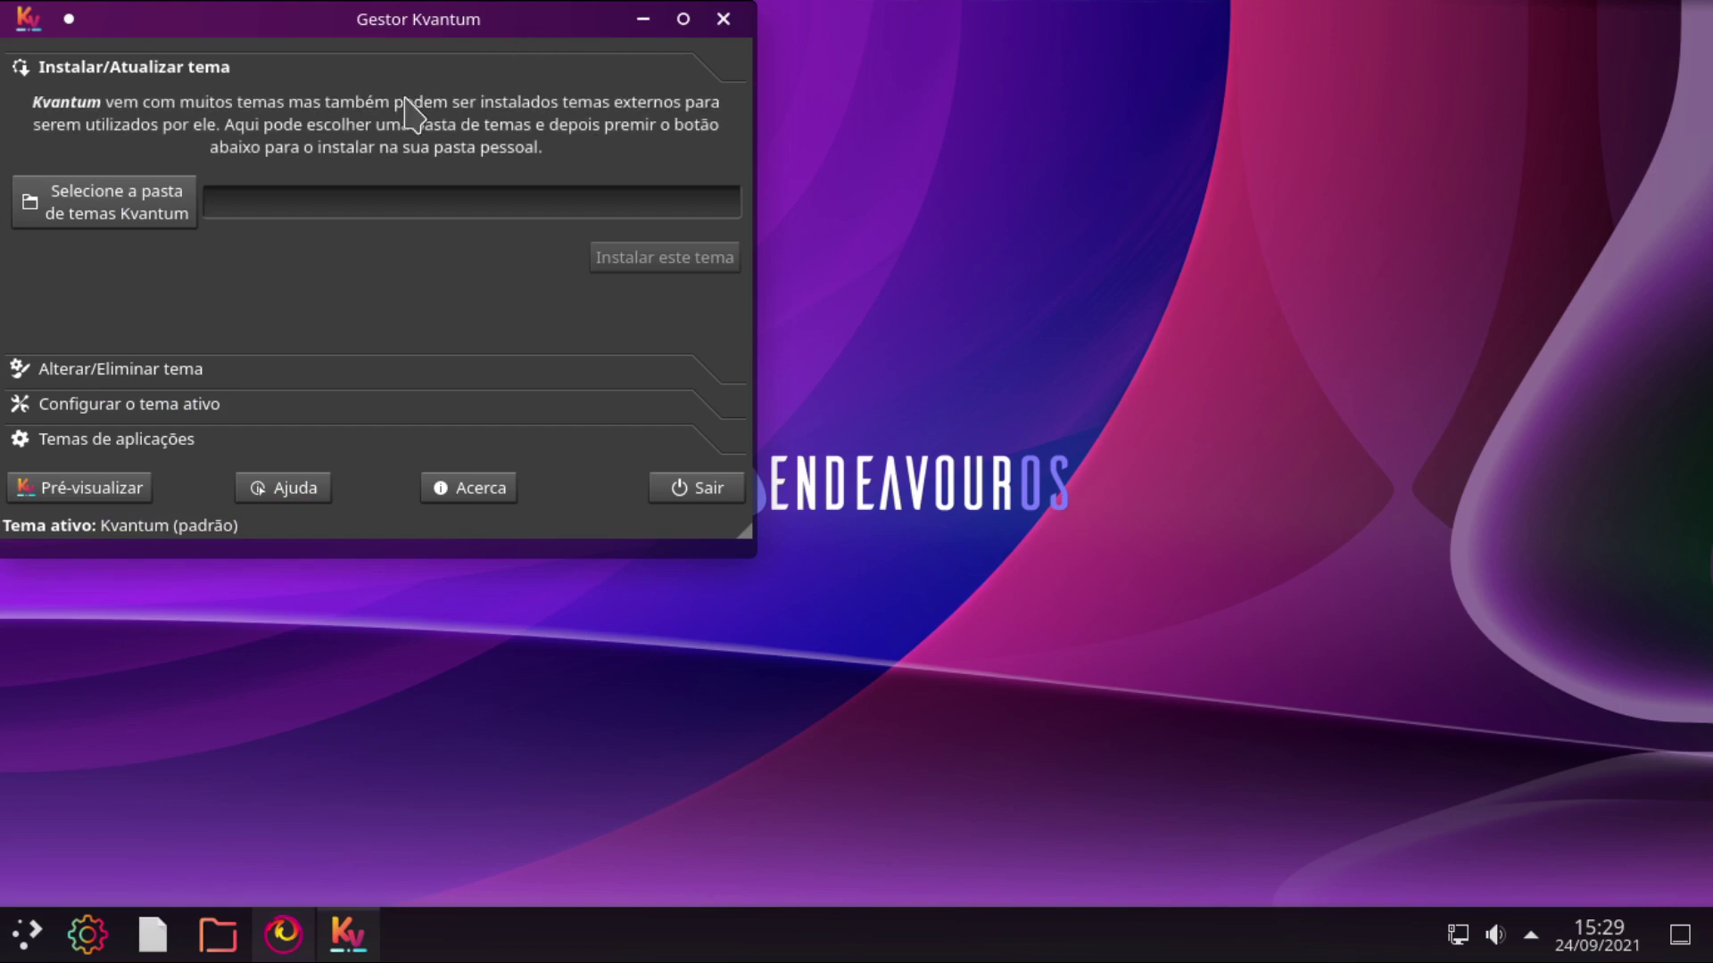
left_click(160, 212)
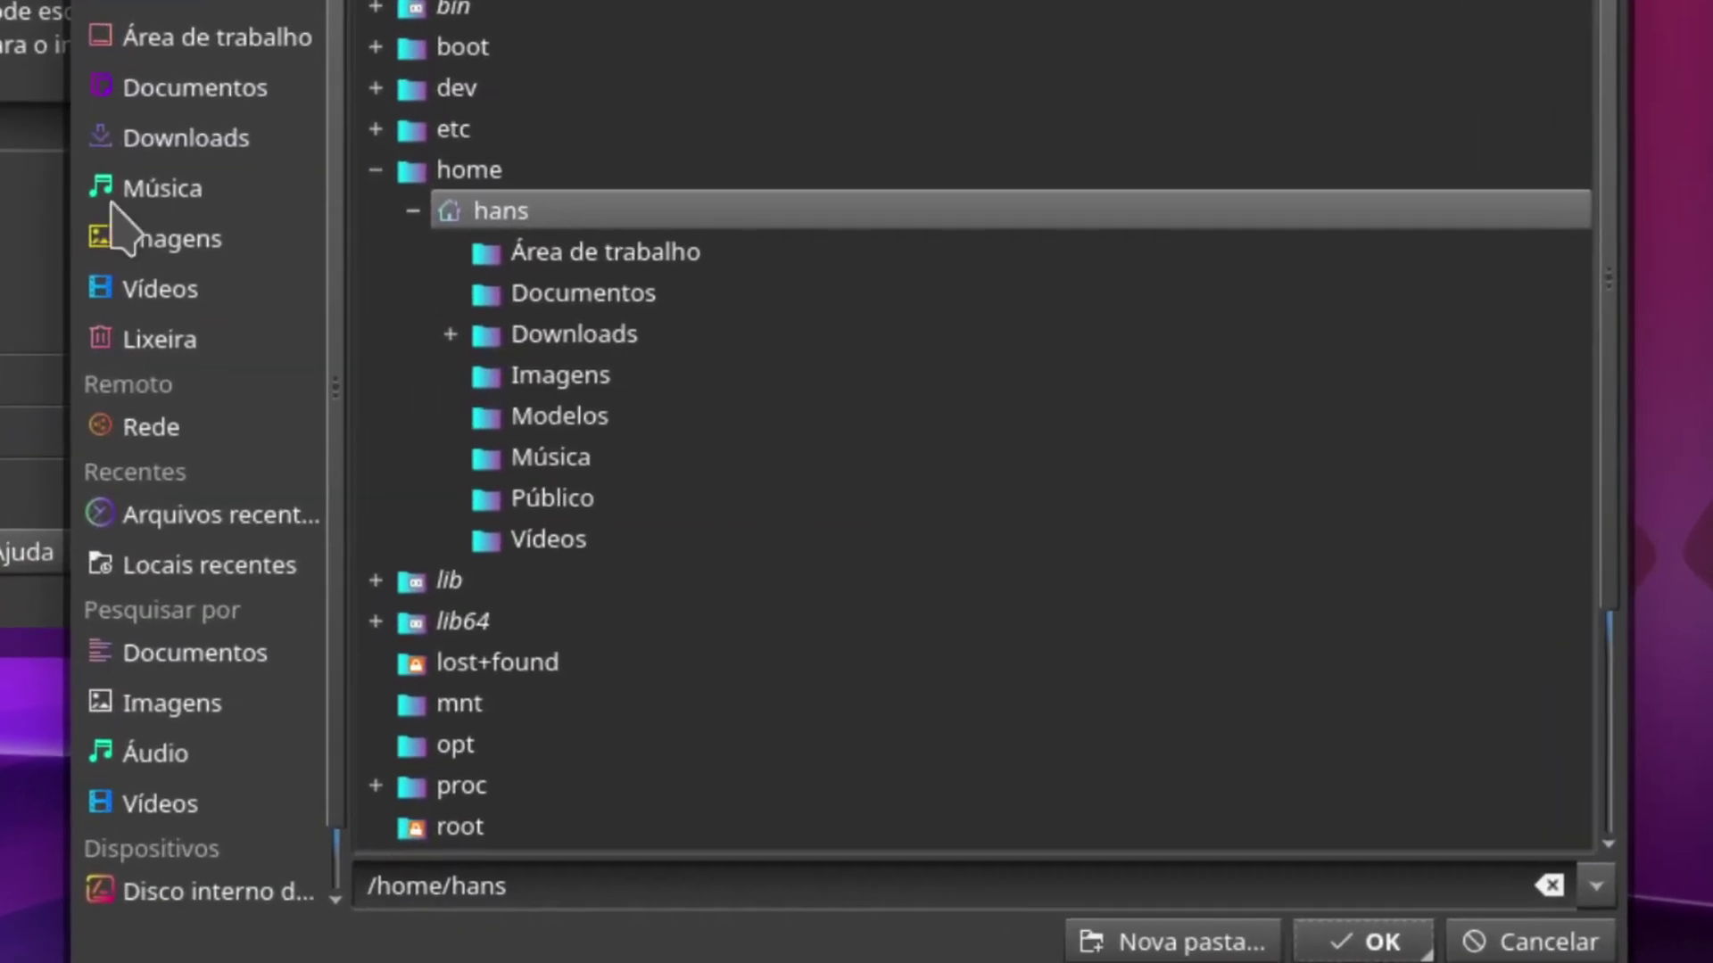
left_click(450, 334)
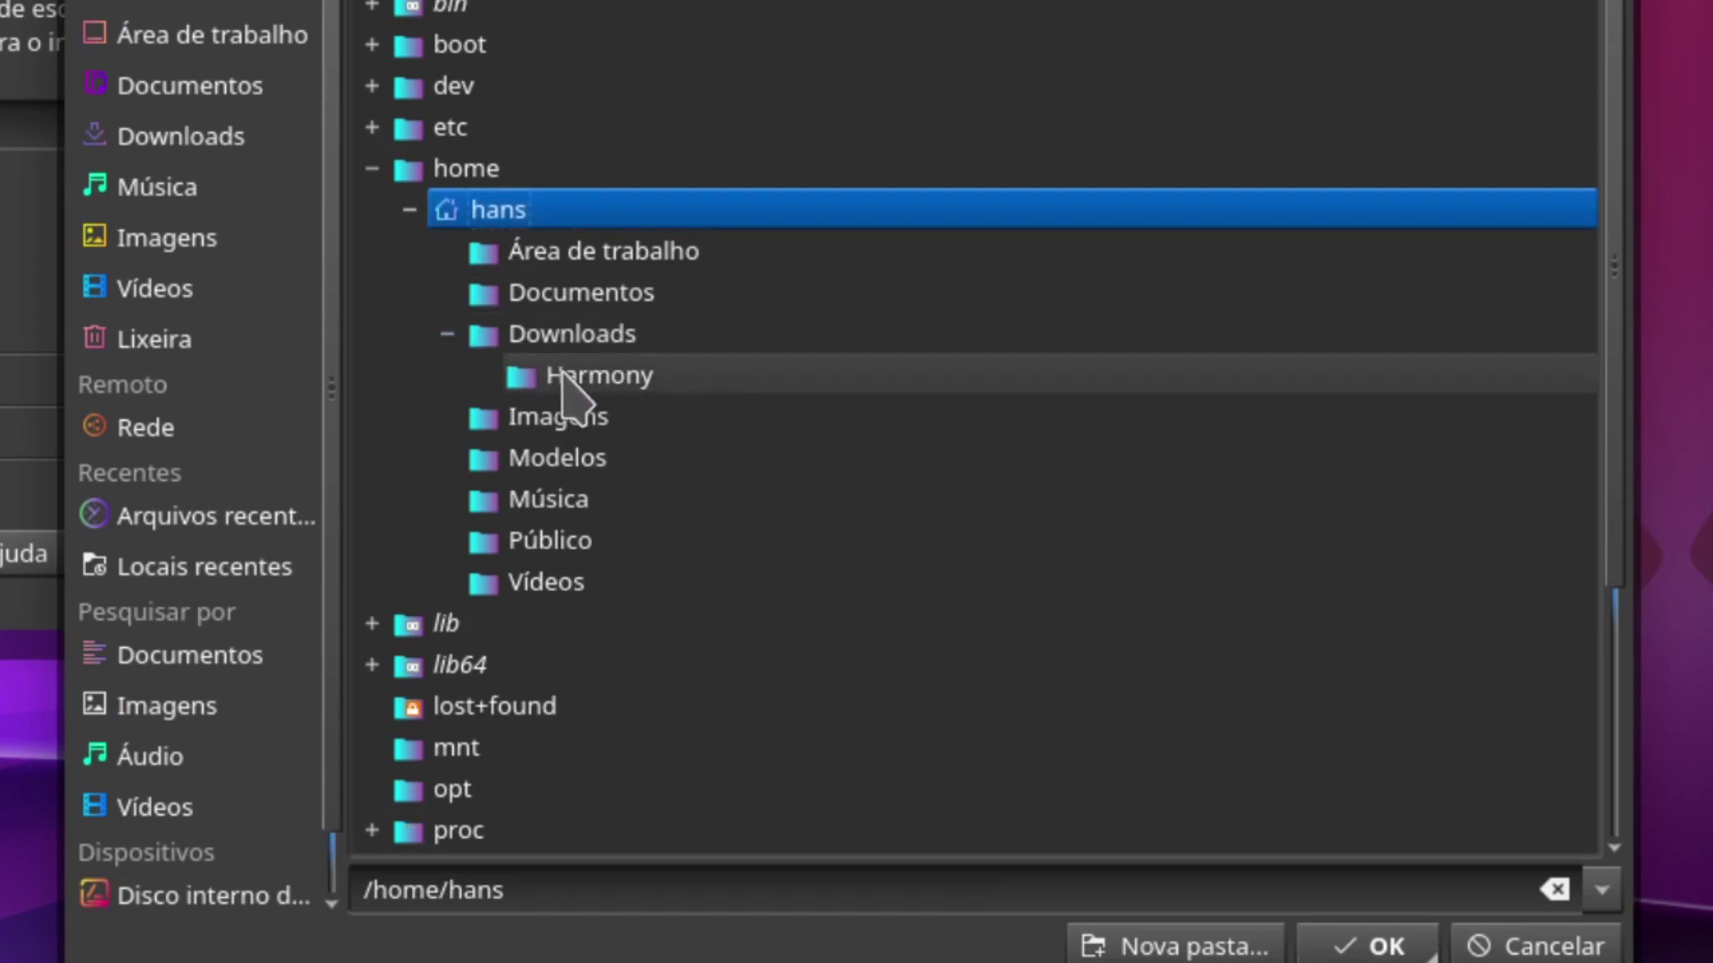
left_click(563, 379)
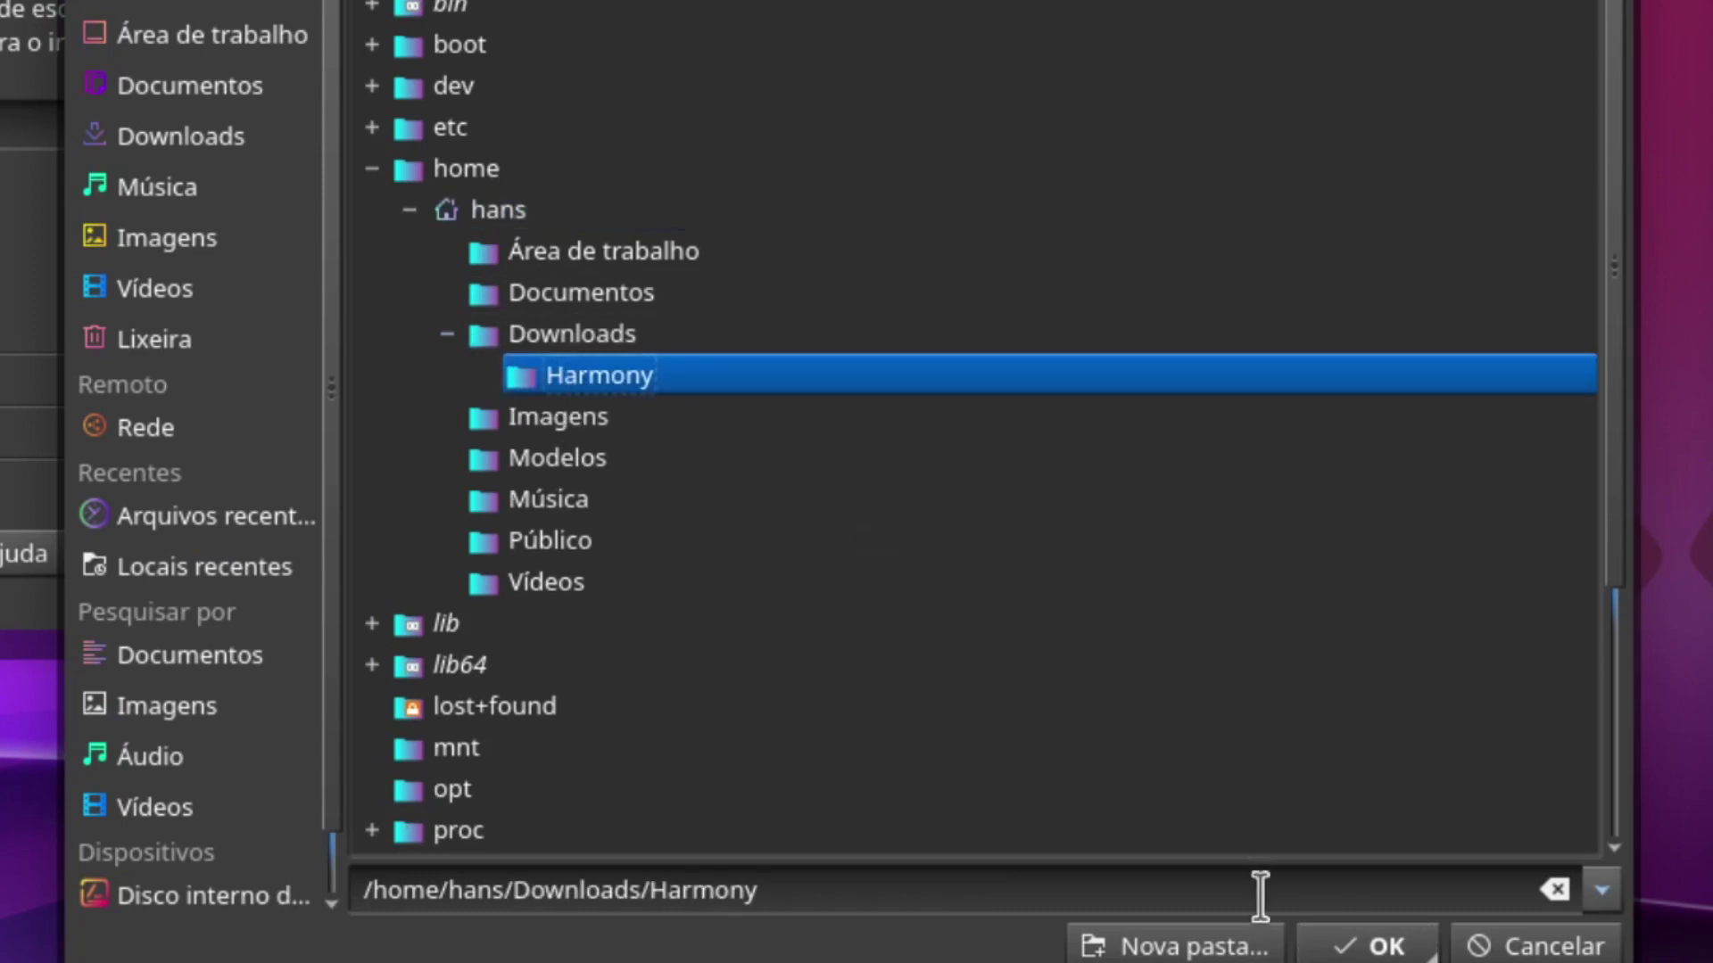
left_click(1325, 946)
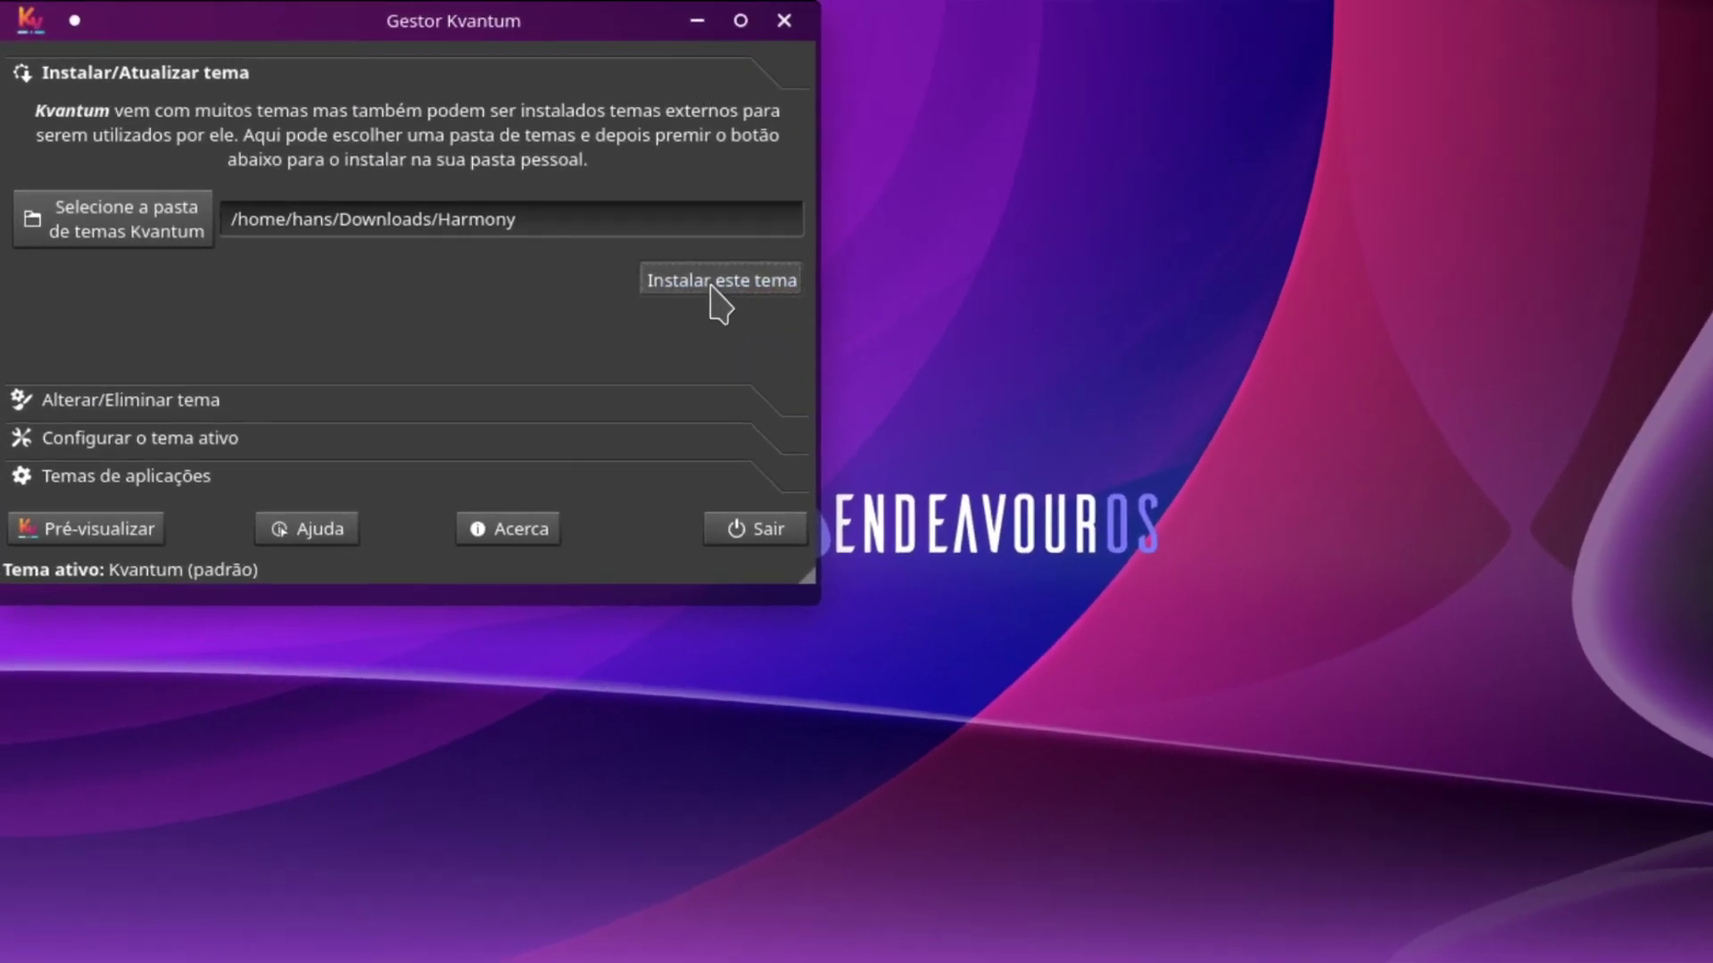
left_click(667, 263)
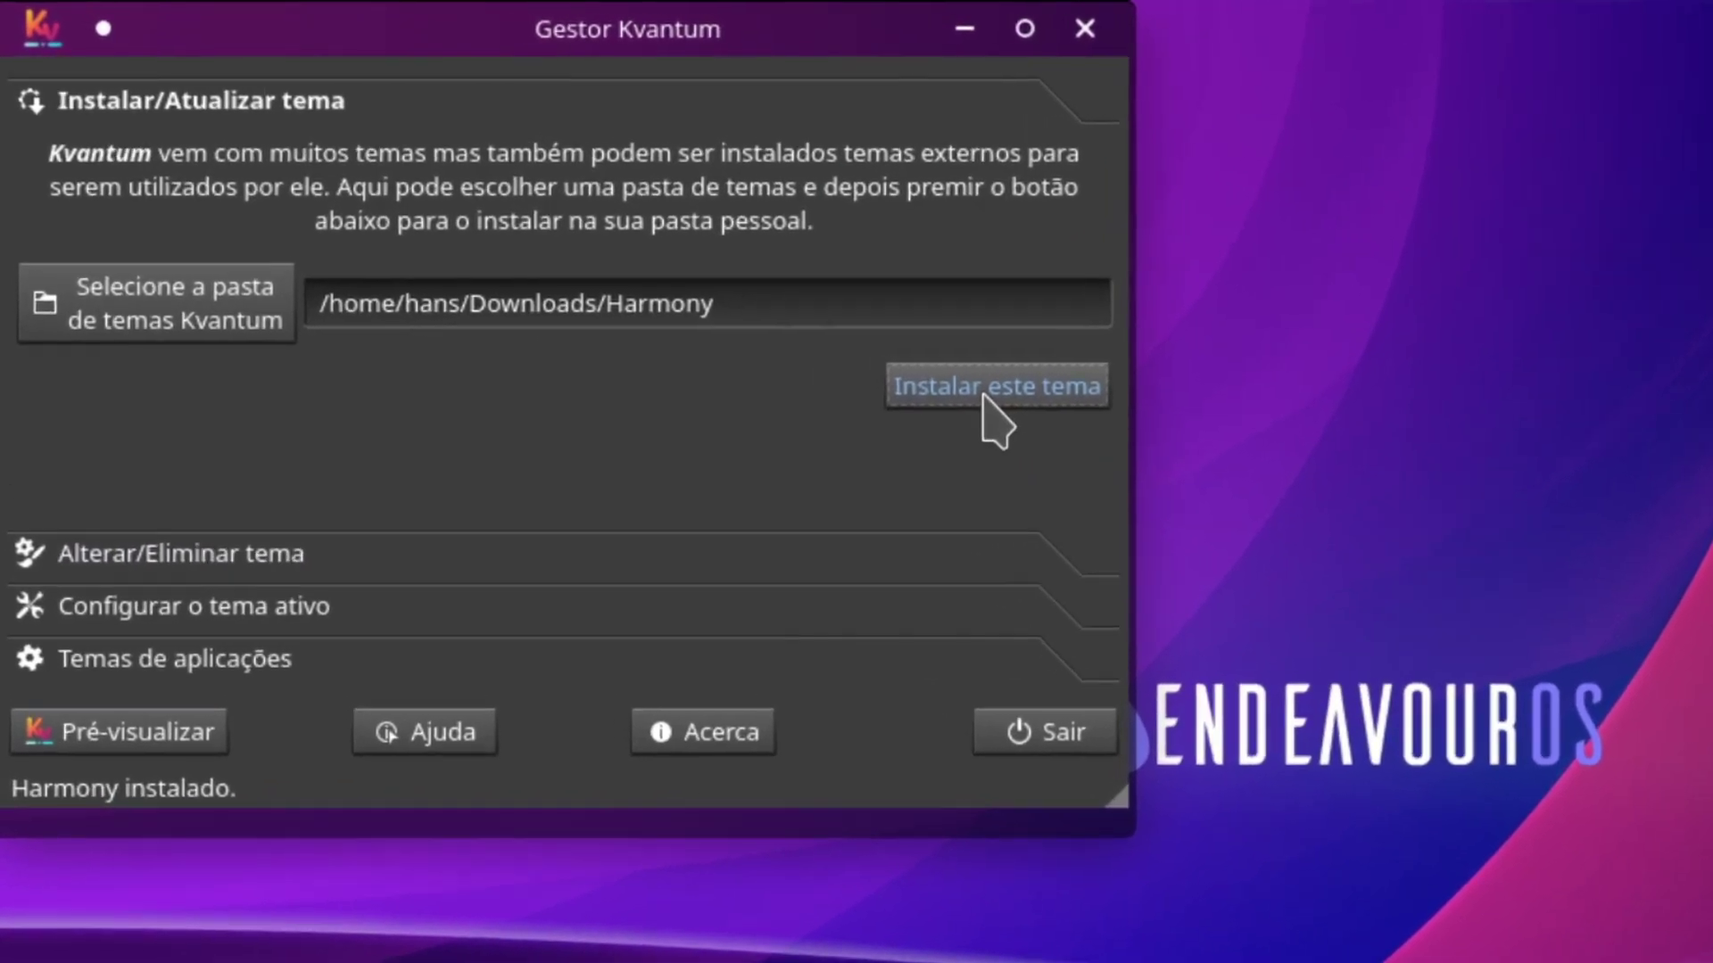
Step: Make the Harmony theme the active Kvantum theme
left_click(250, 563)
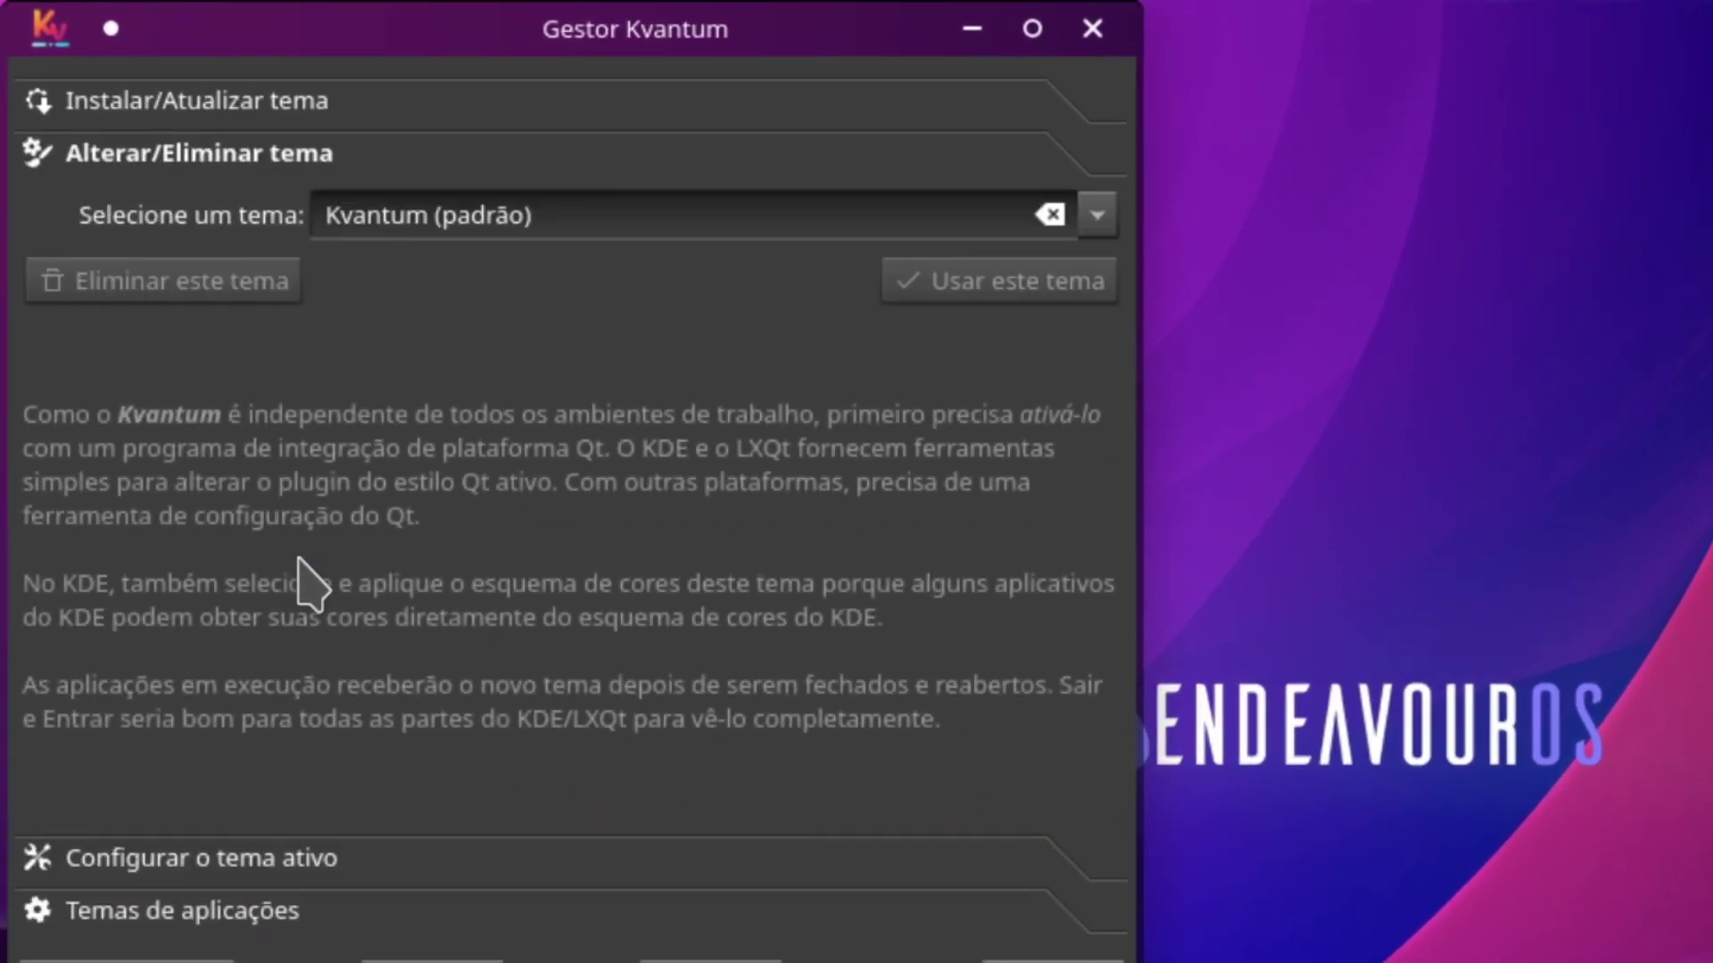
left_click(1099, 219)
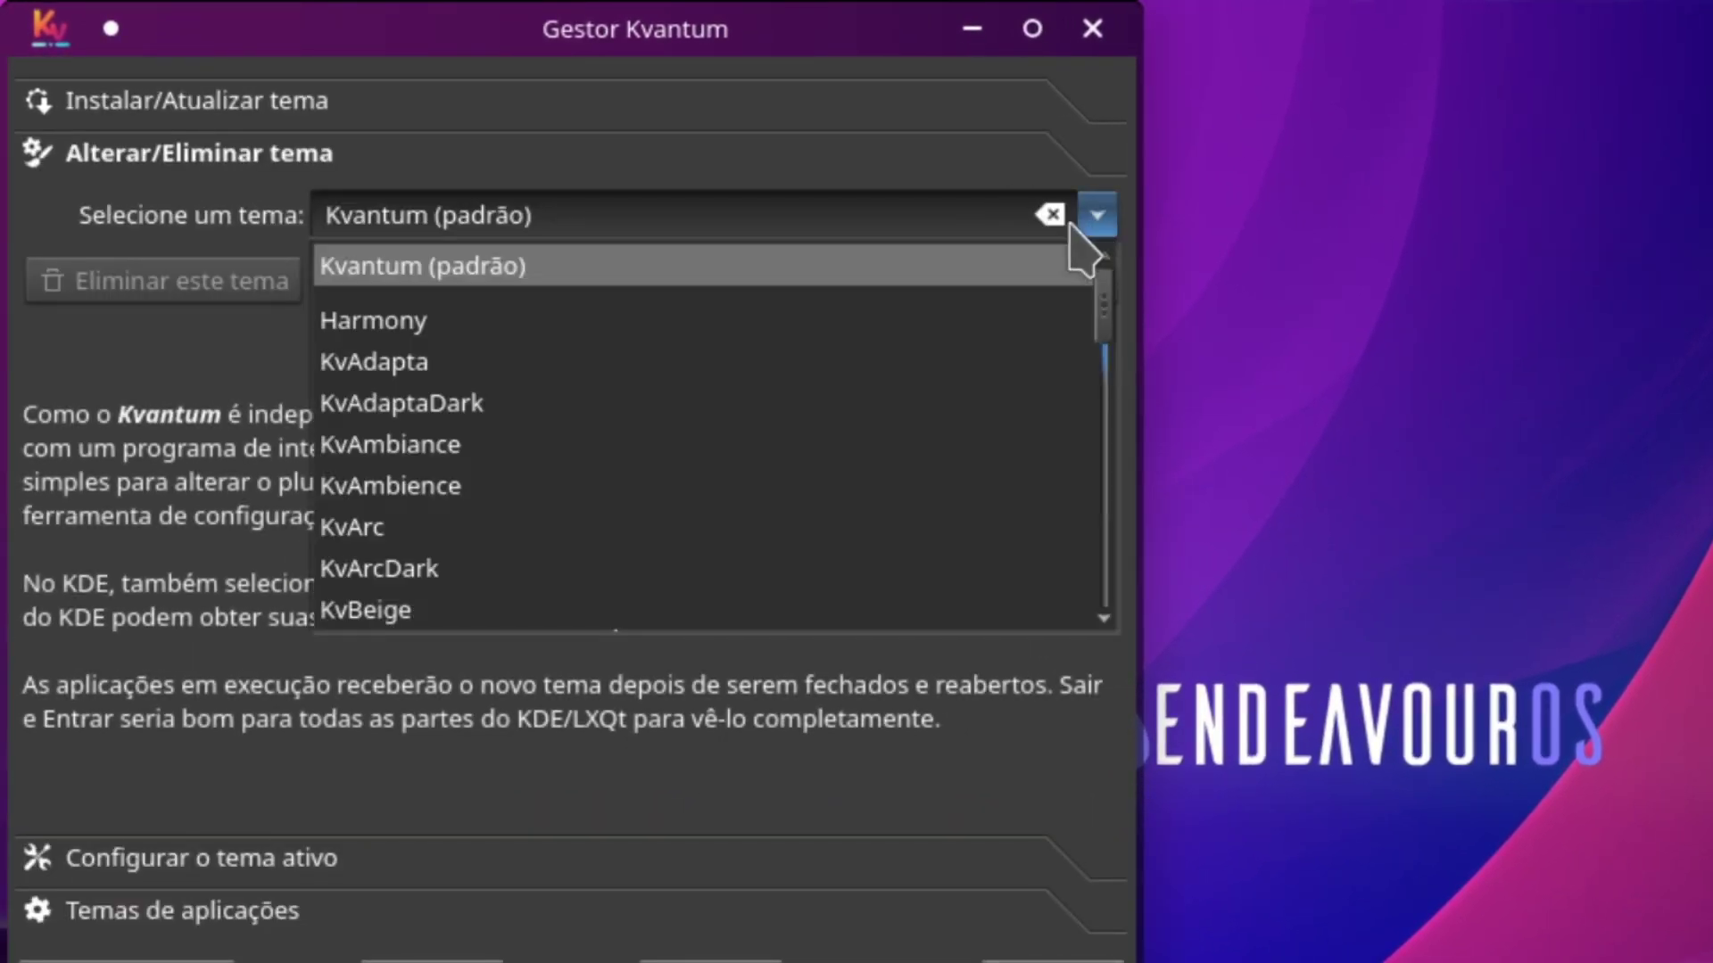
left_click(412, 323)
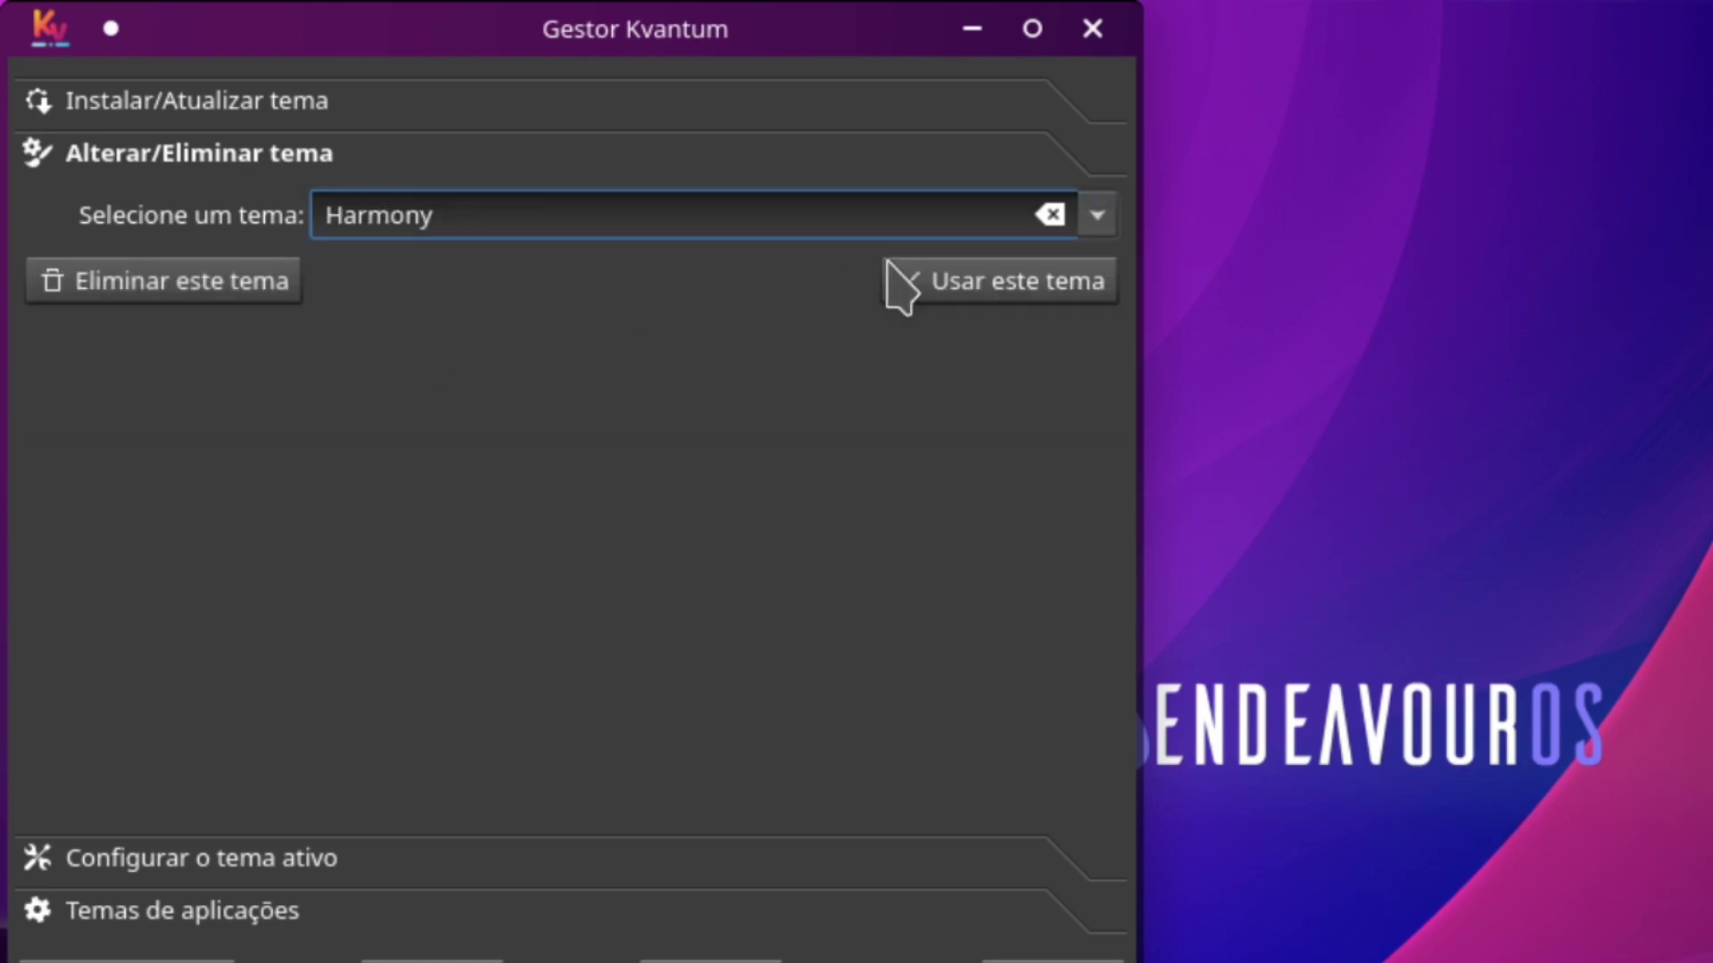
left_click(952, 284)
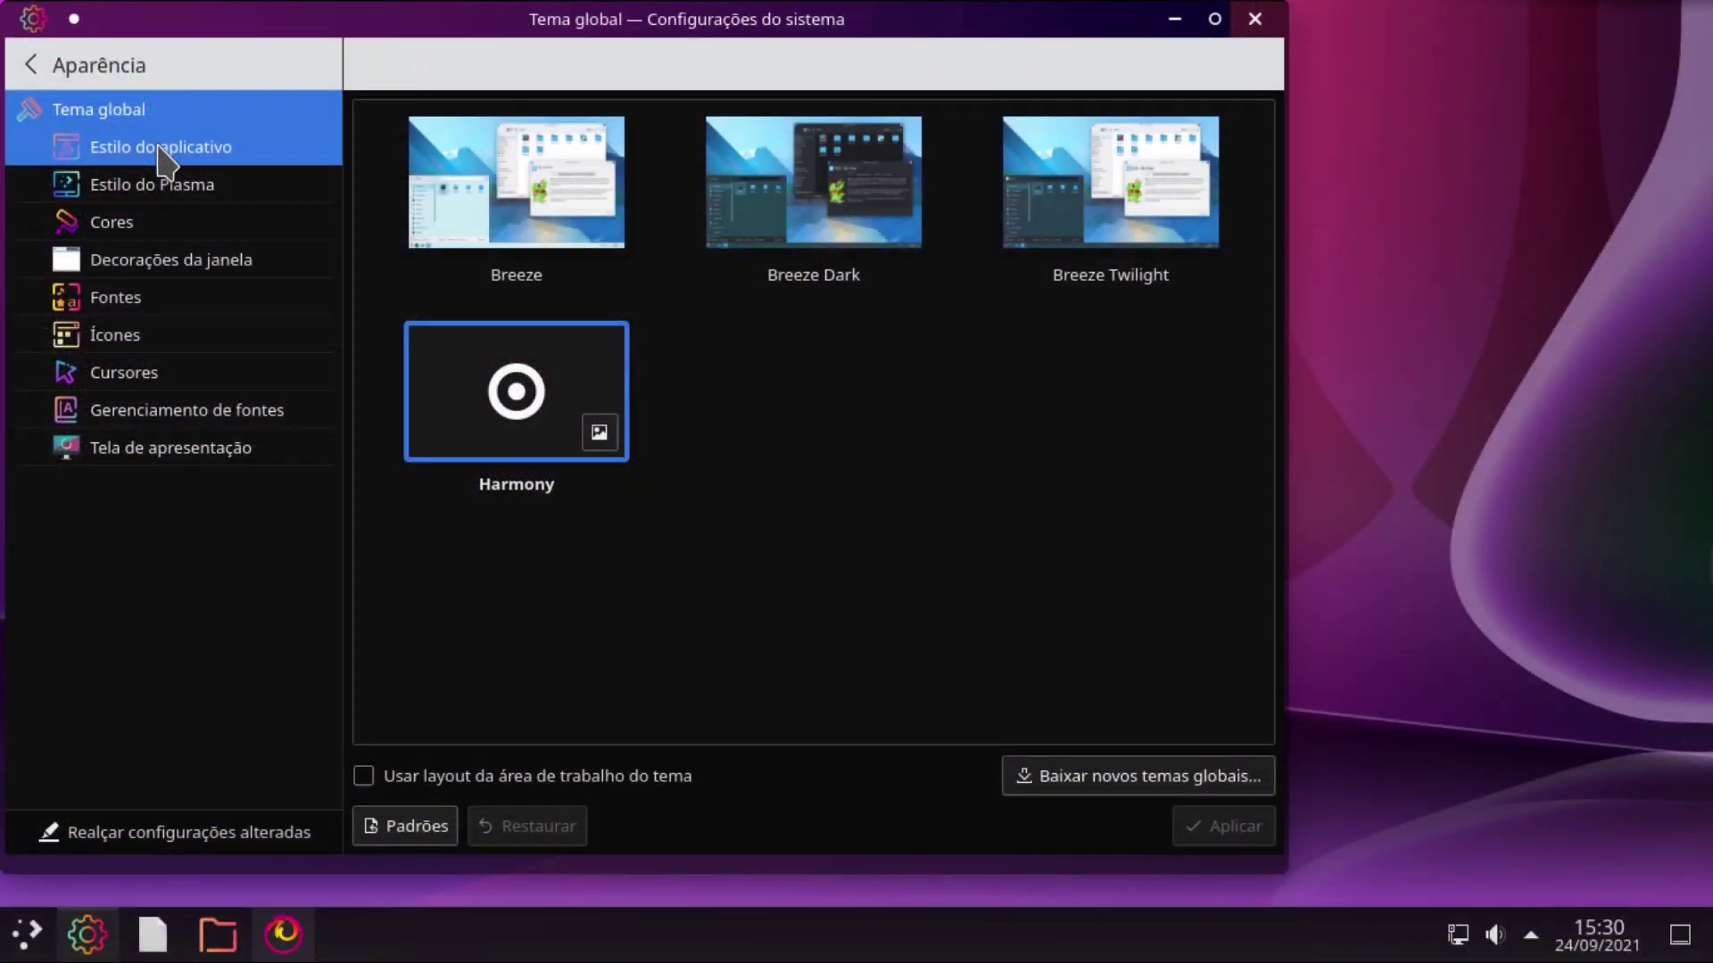
Step: In System Settings, apply kvantum as the application style and close the settings window
left_click(159, 150)
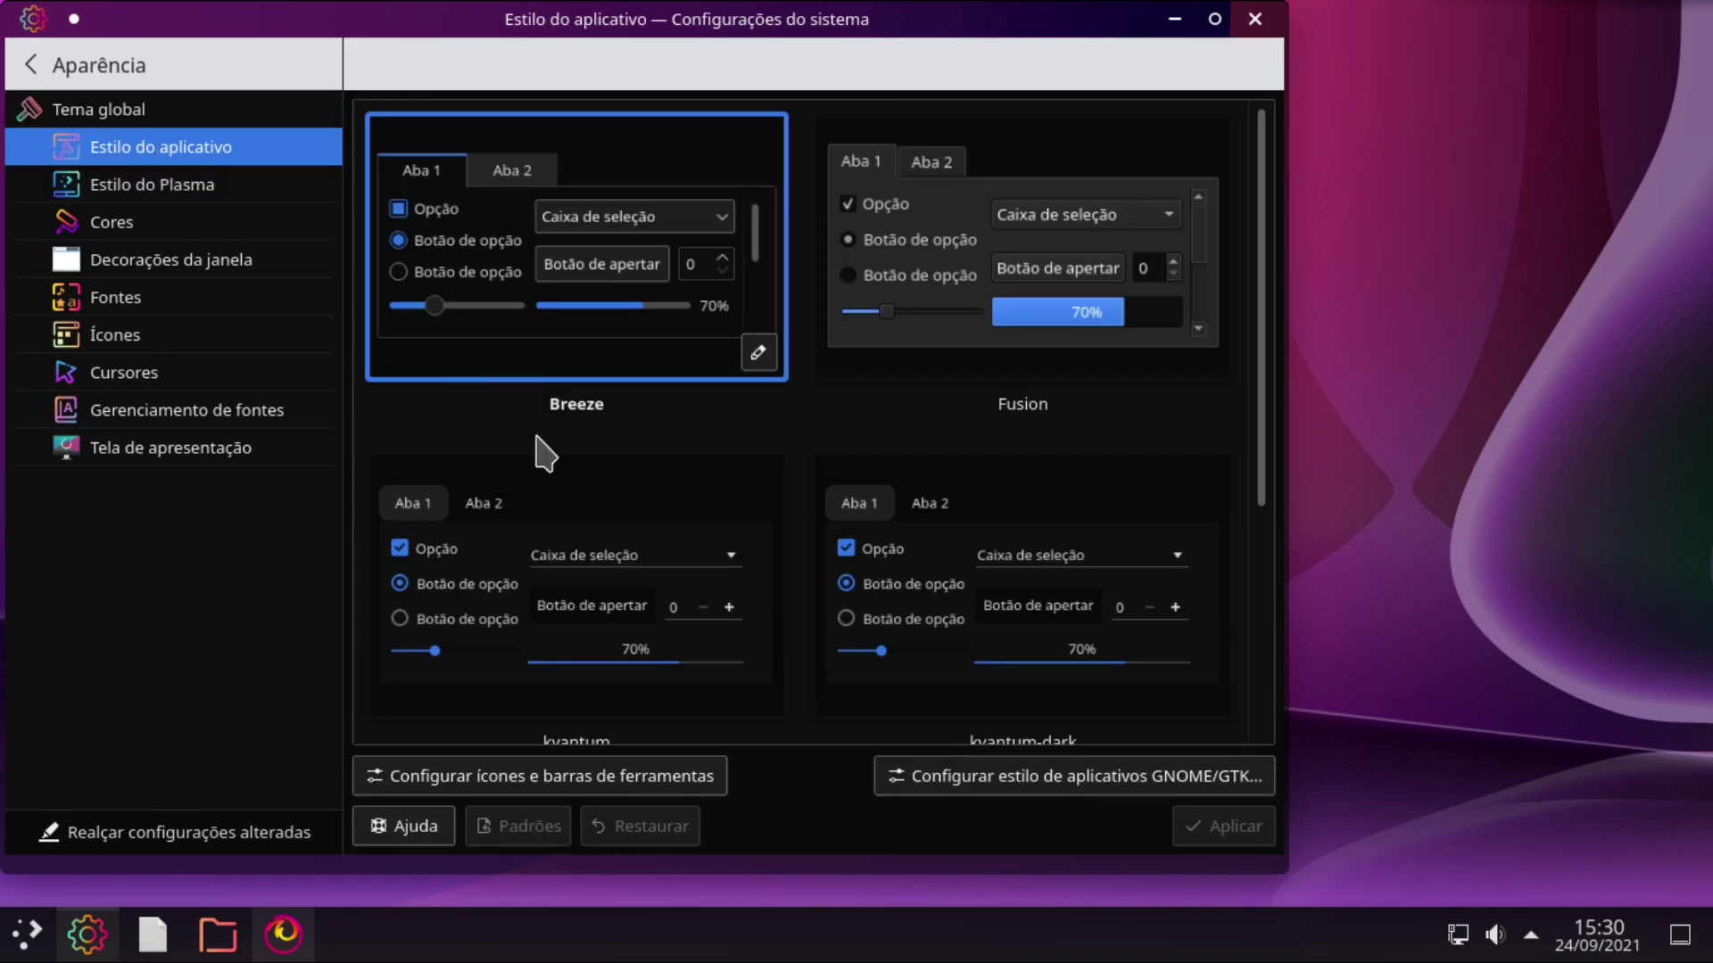
scroll(544, 455, "down", 4)
left_click(589, 279)
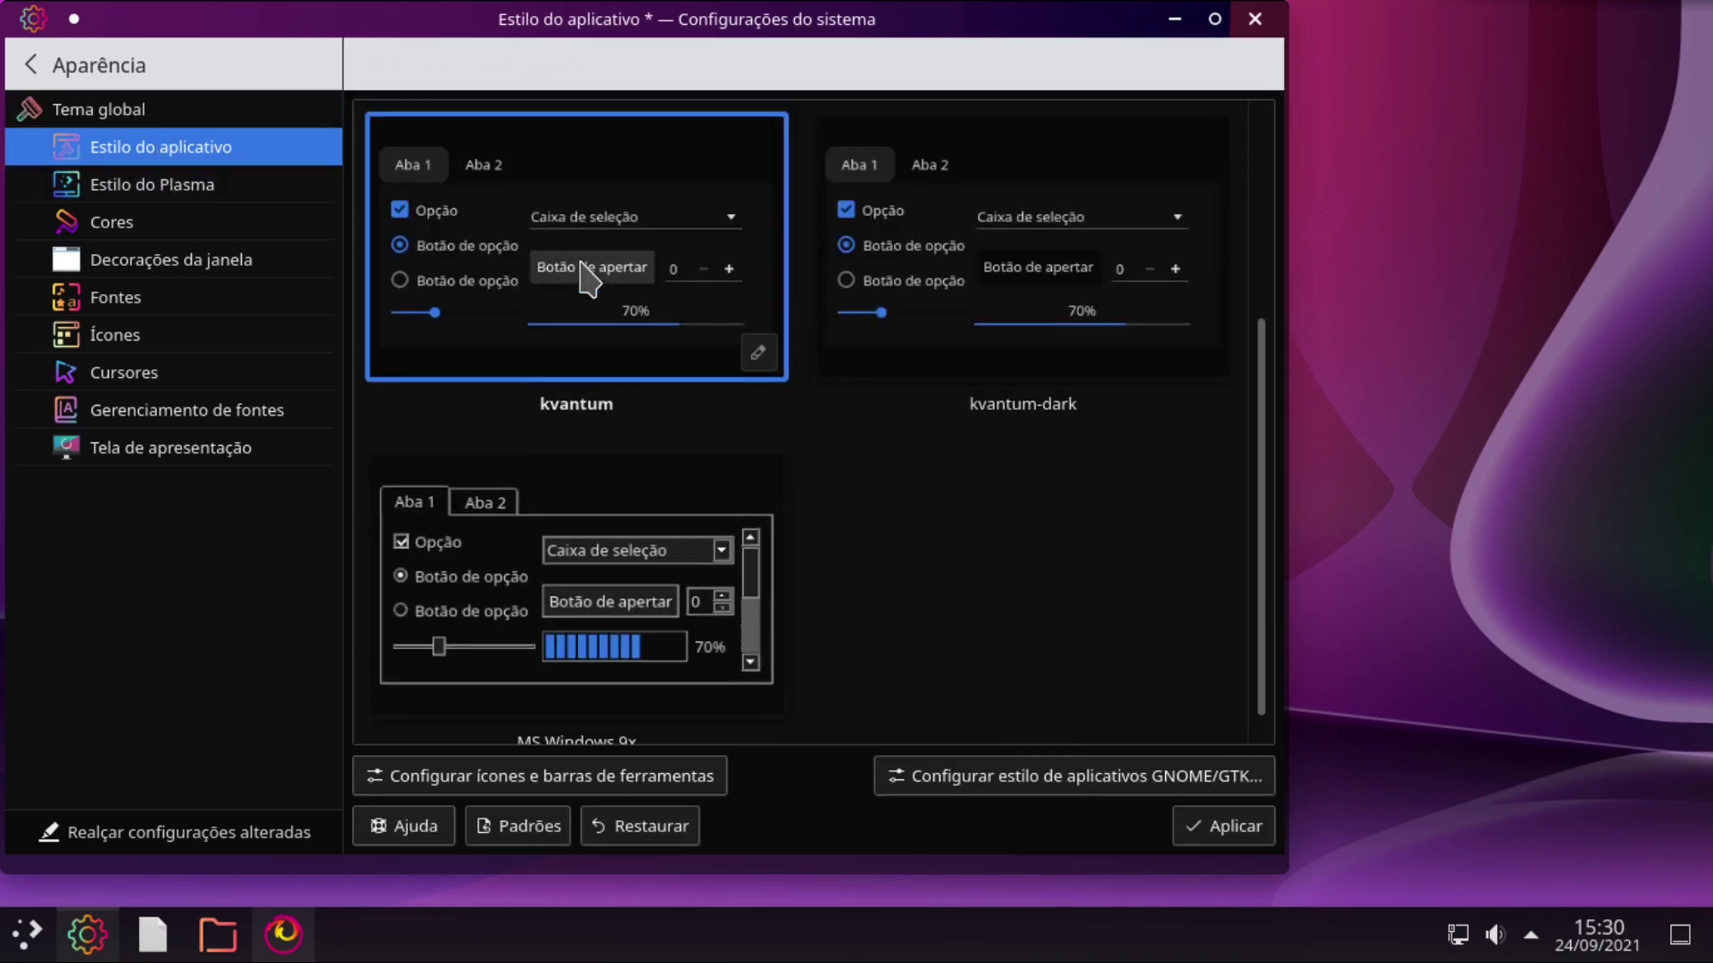
left_click(1237, 834)
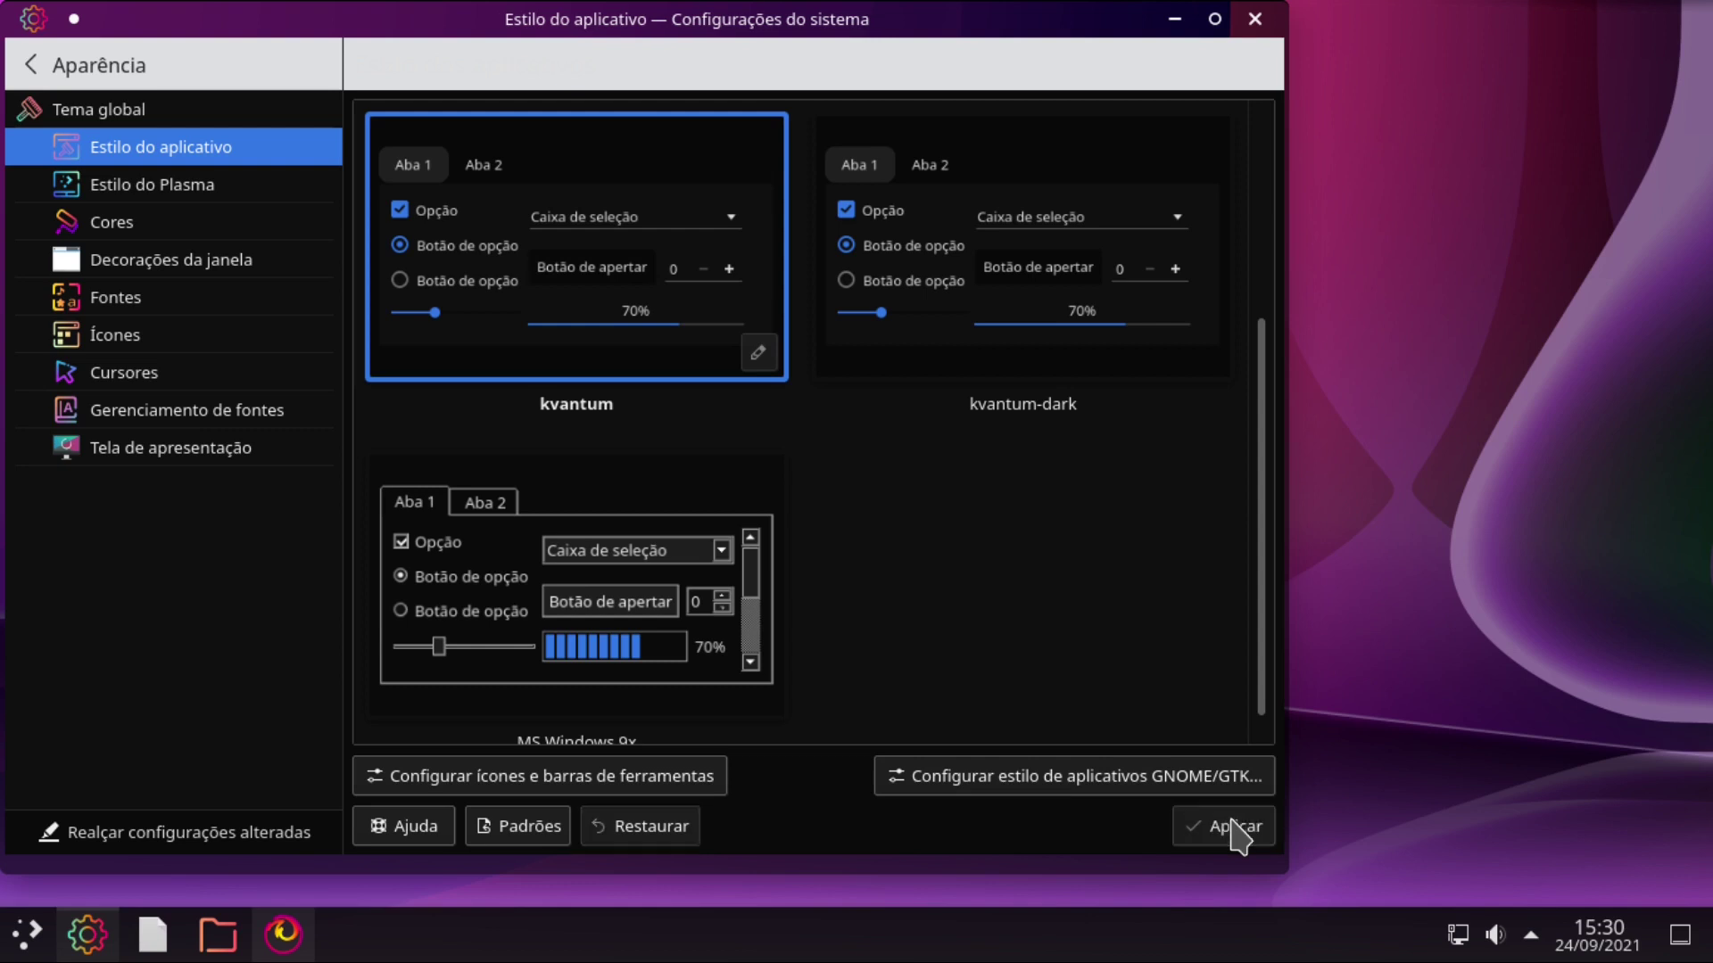
left_click(1256, 18)
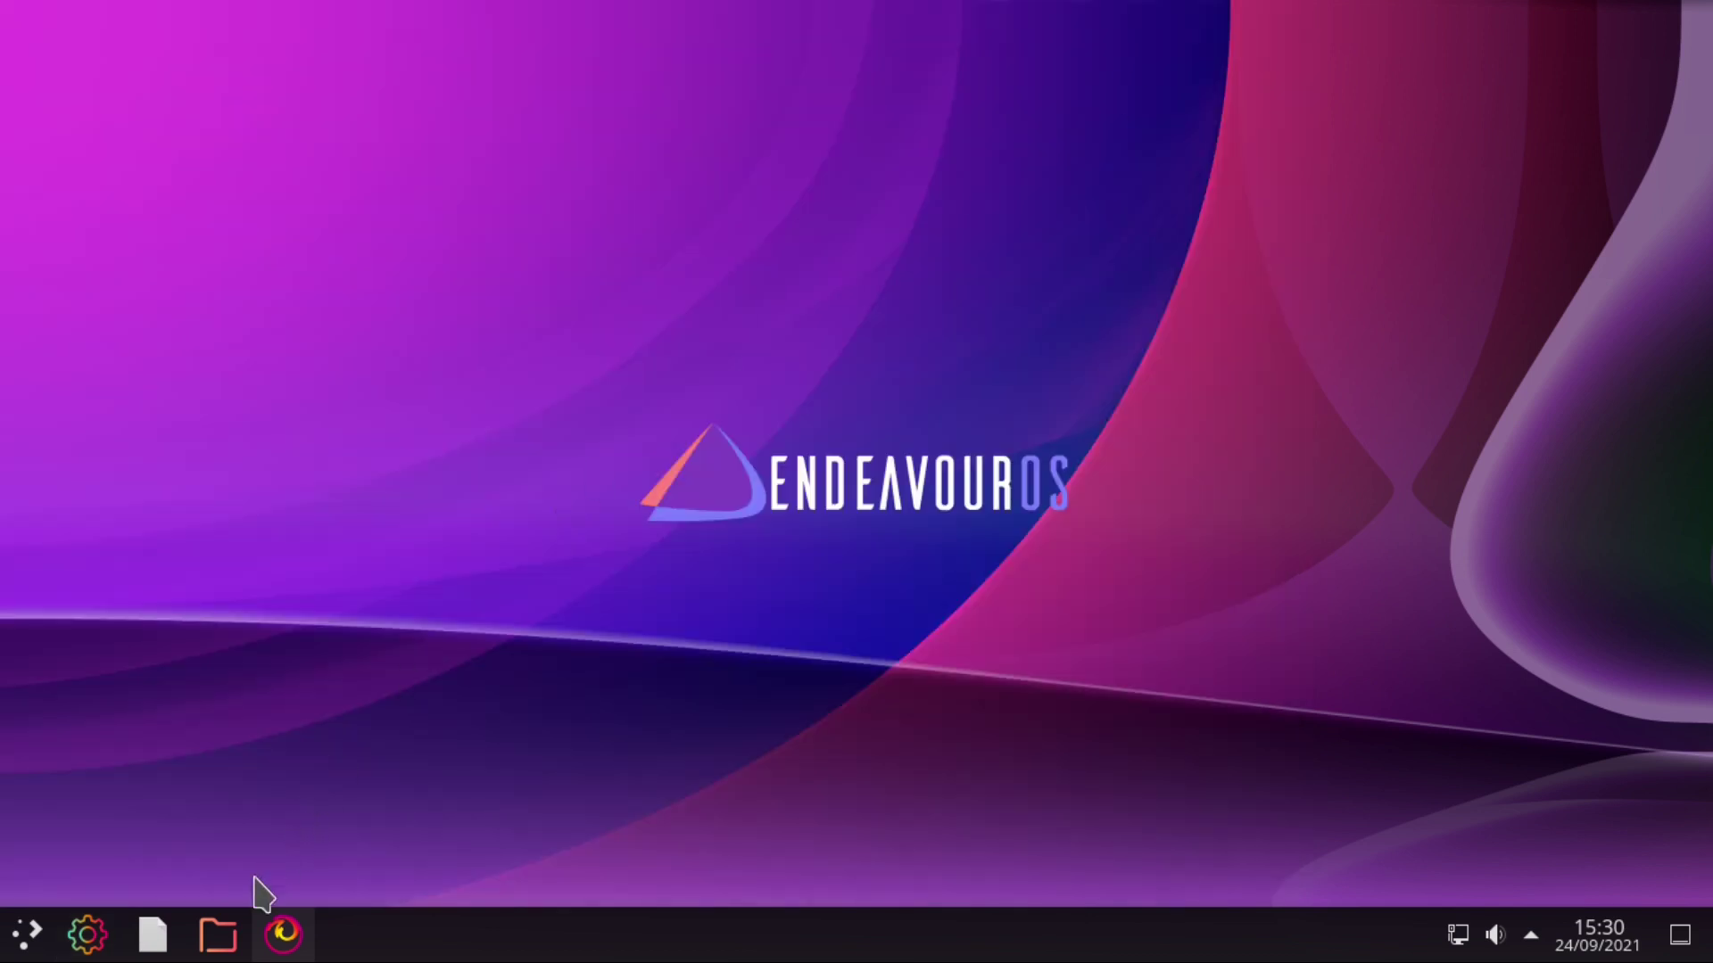
Step: Open the home folder in Dolphin and move its window to the middle of the desktop to view the applied style
left_click(219, 932)
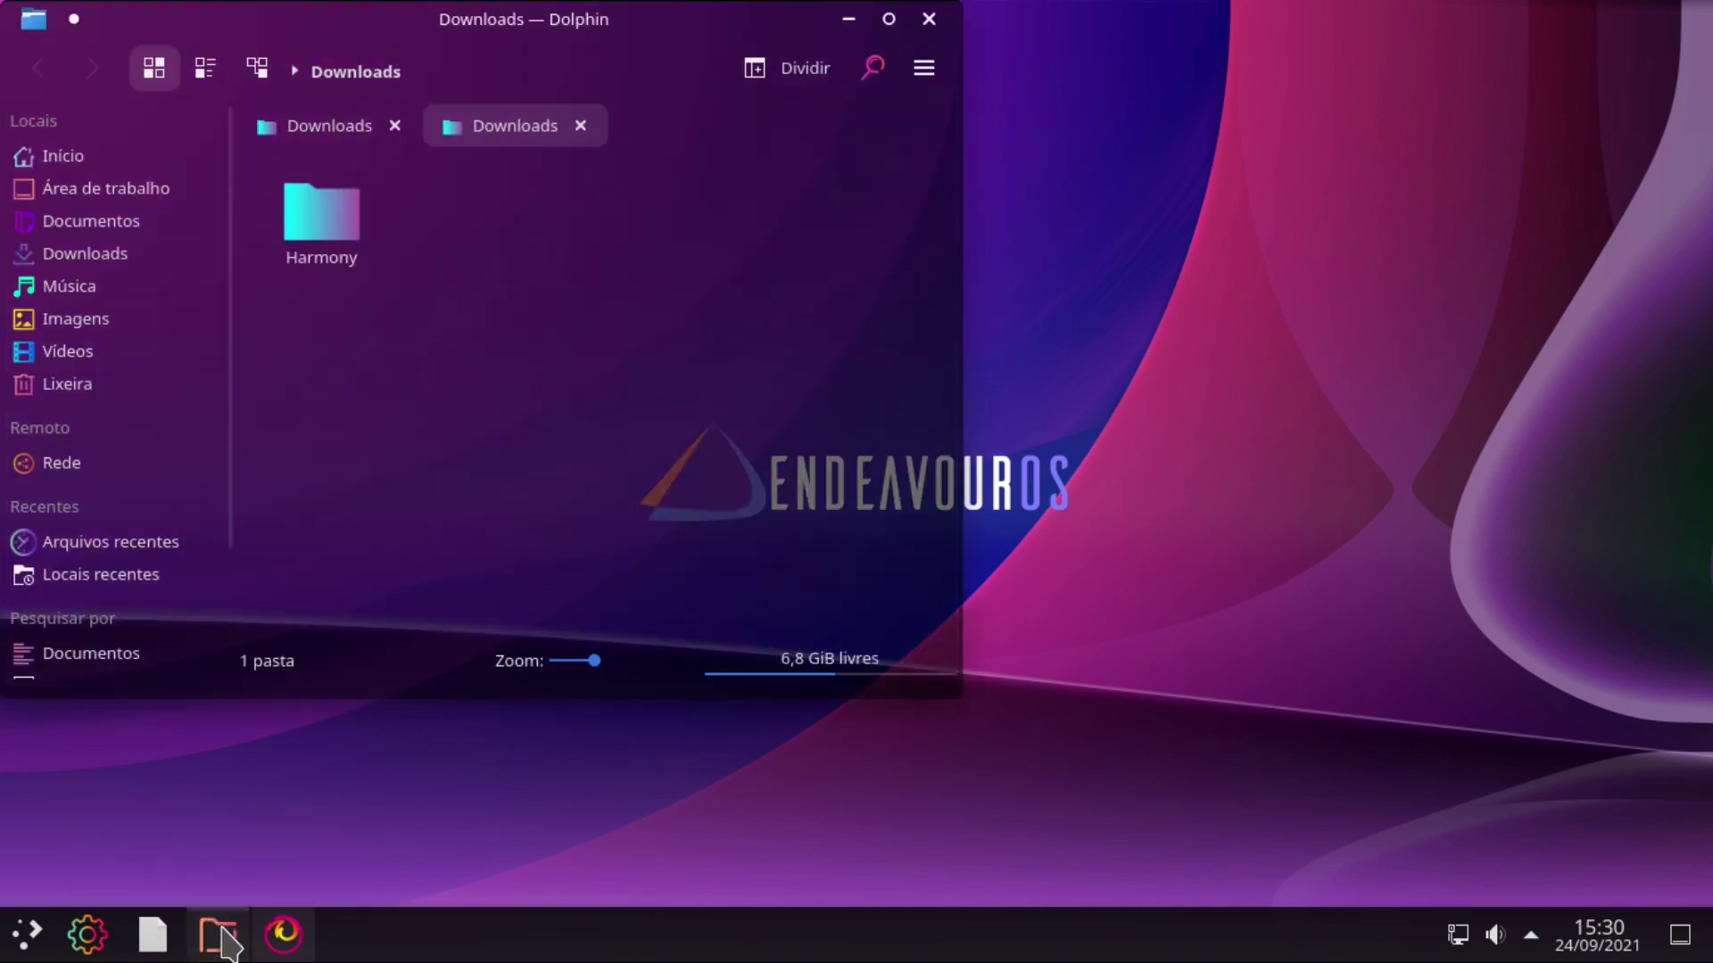
left_click(86, 160)
left_click_drag(504, 38, 847, 117)
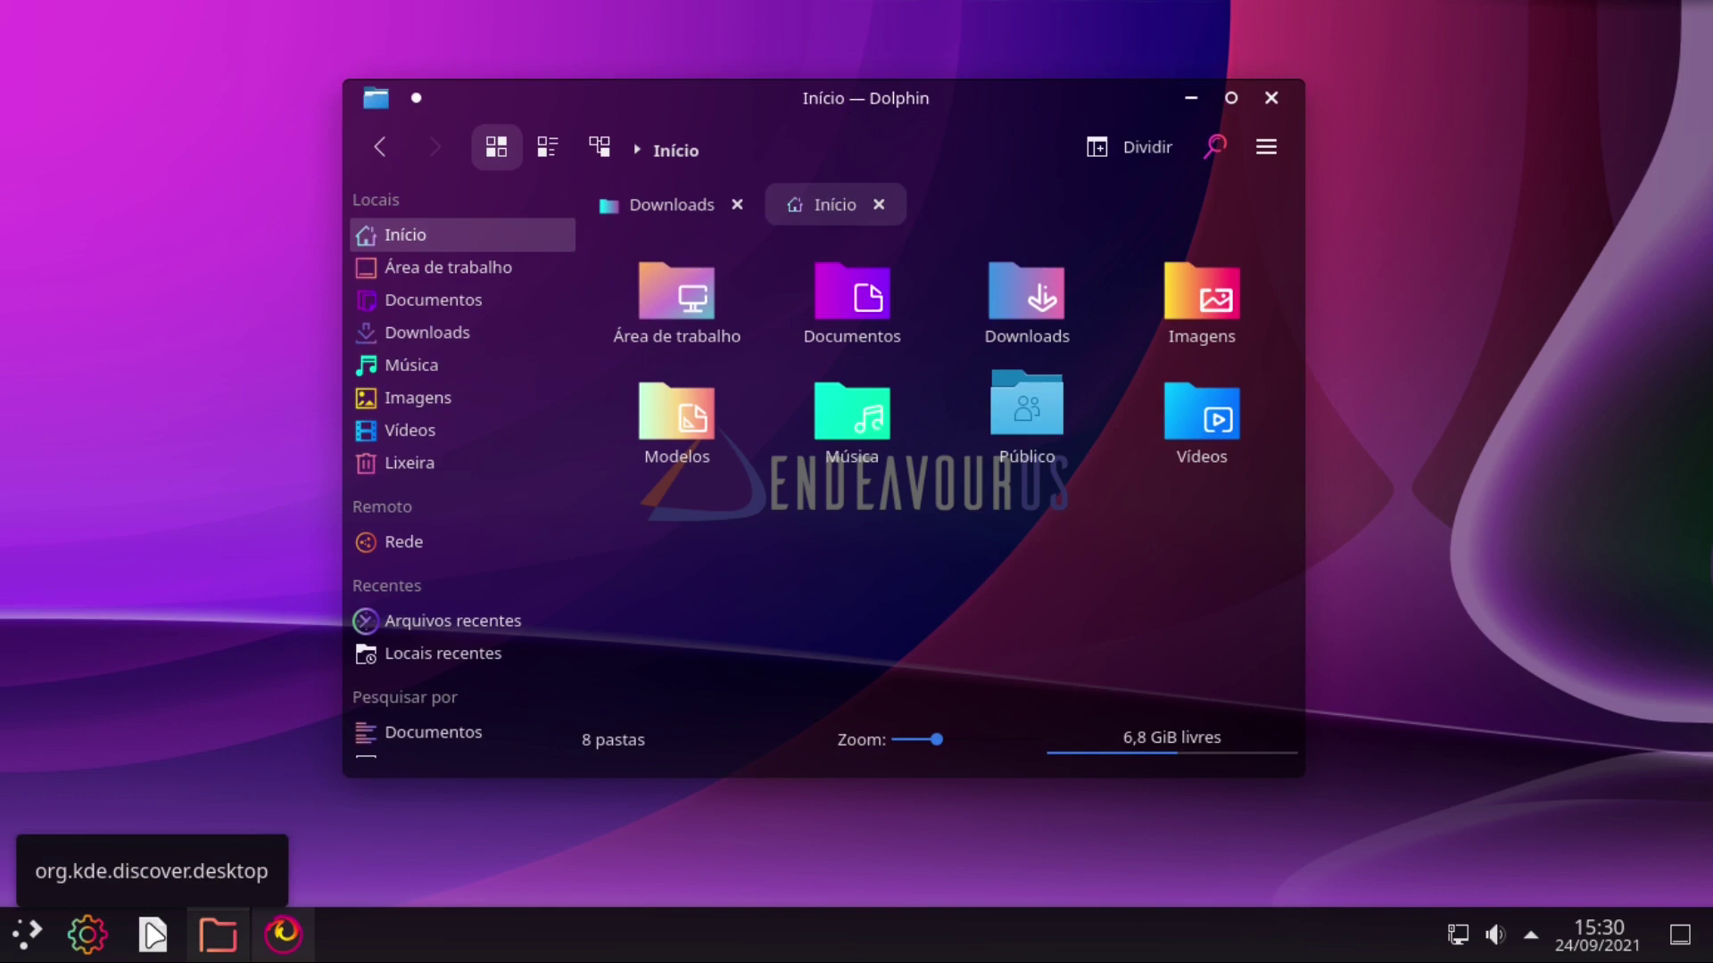
Step: Unpin the Discover launcher from the task manager
left_click(1650, 761)
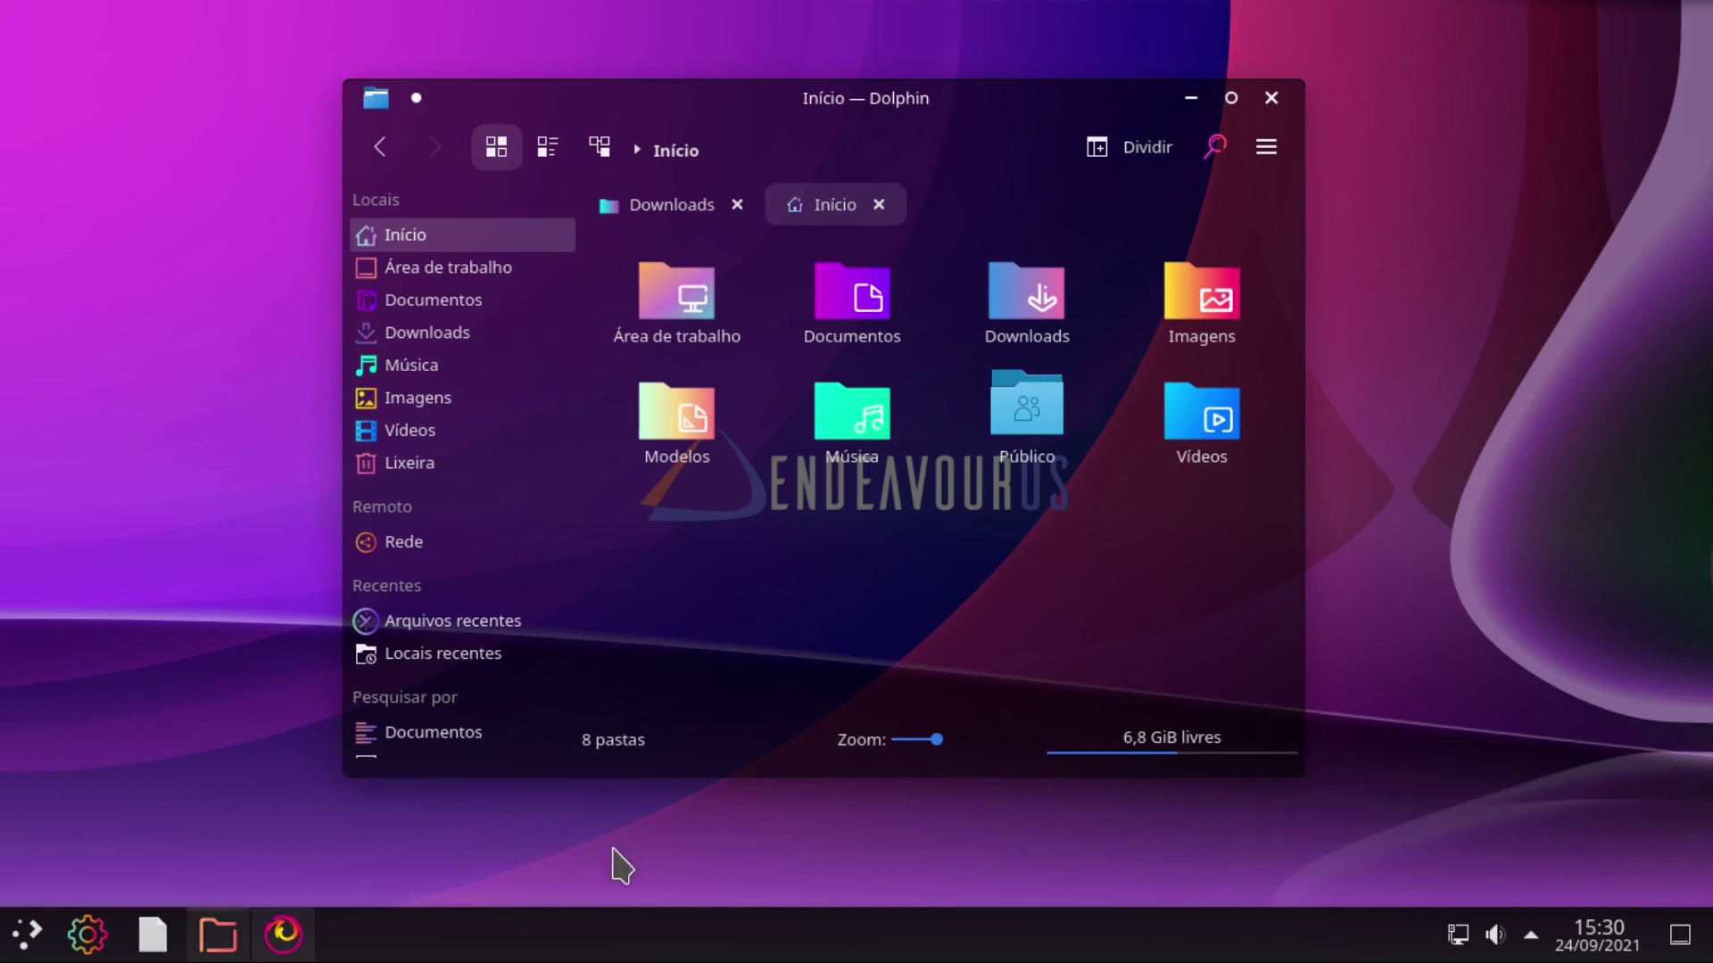
right_click(165, 934)
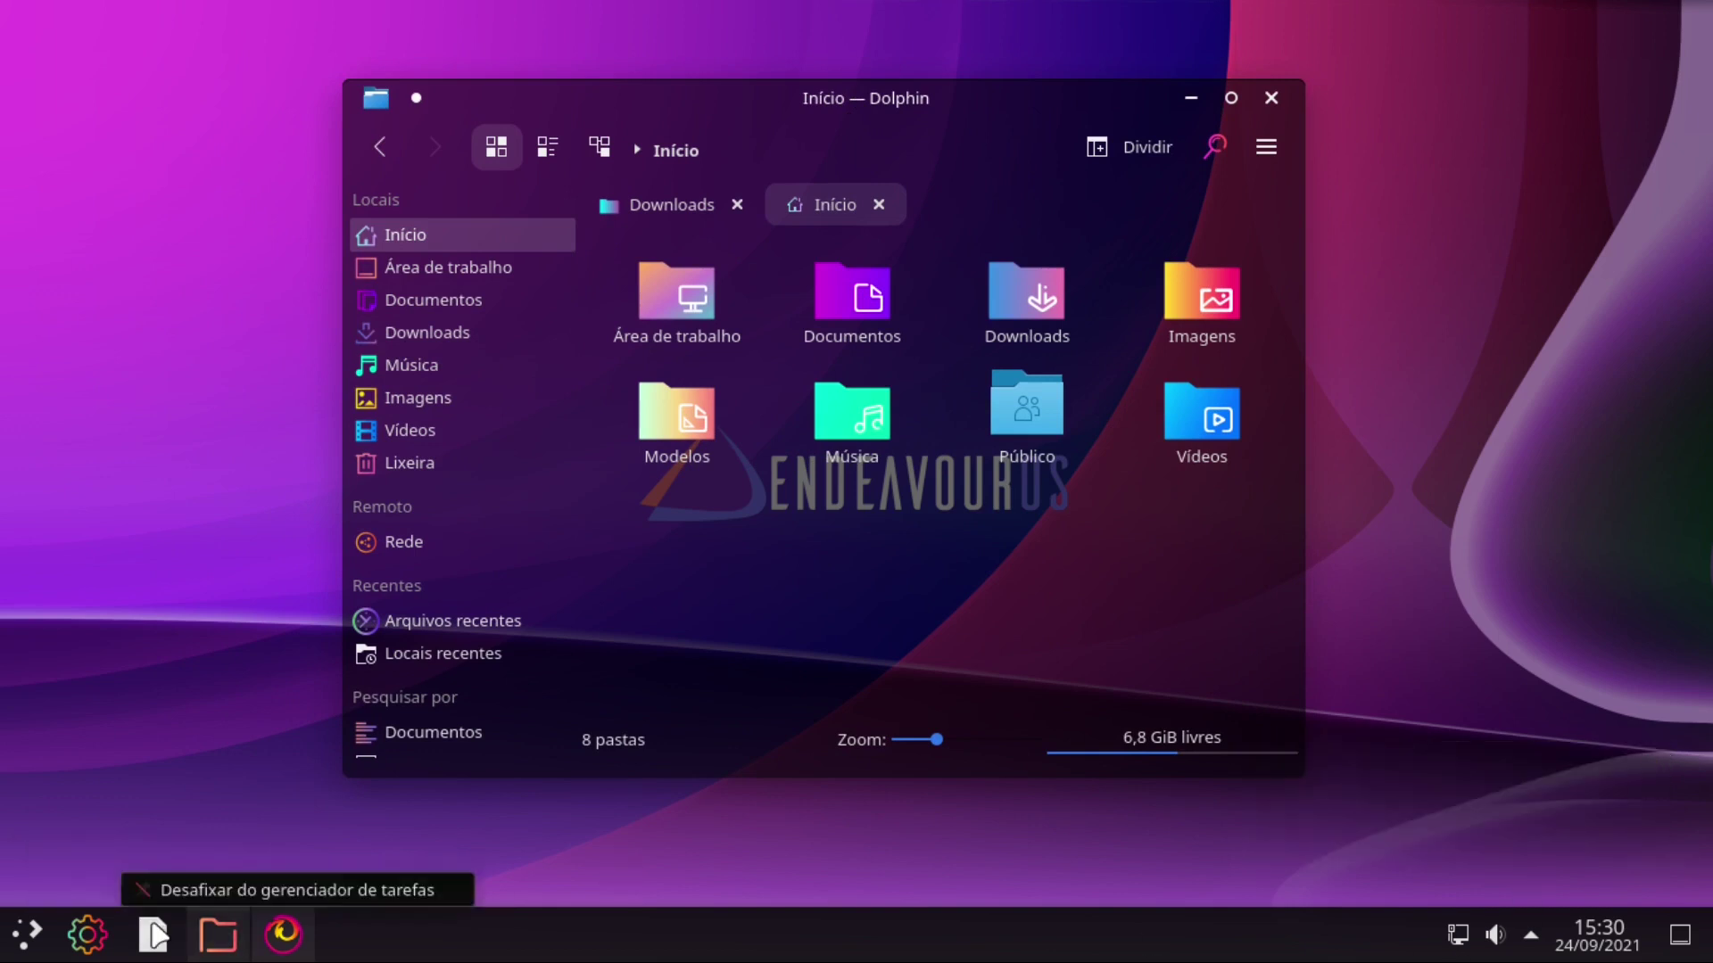
left_click(201, 892)
Step: Edit the panel, moving it to the upper edge of the screen with a height of 26
right_click(805, 933)
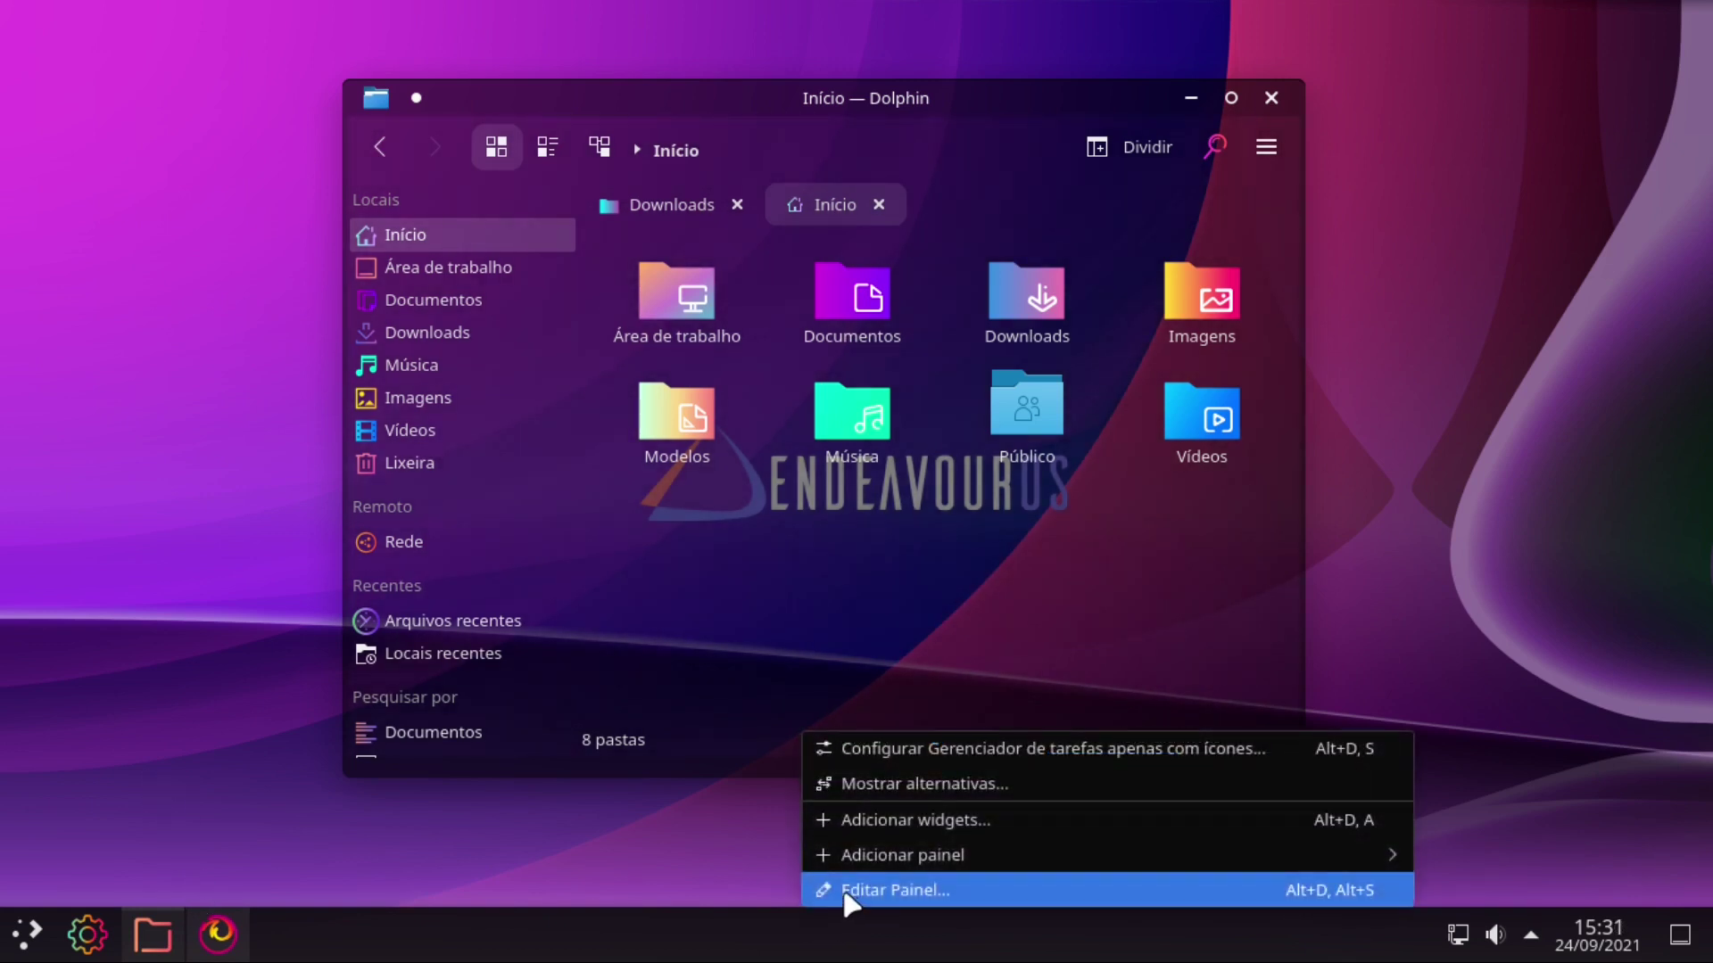
left_click(845, 890)
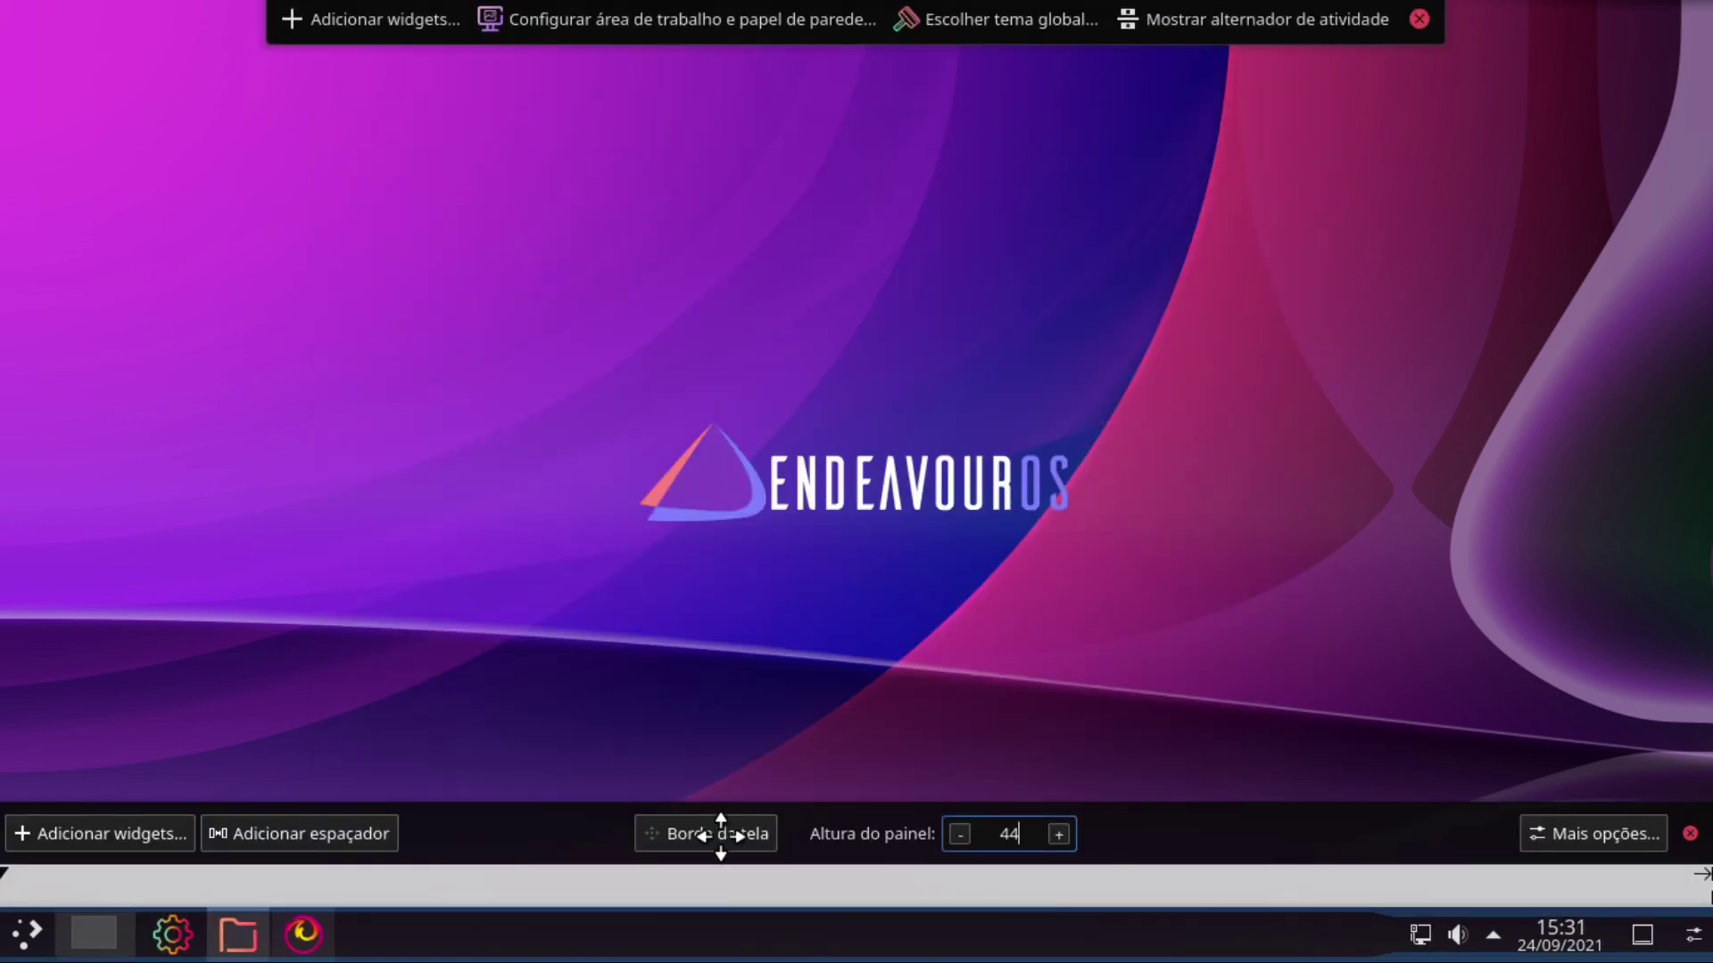
left_click_drag(721, 836, 707, 39)
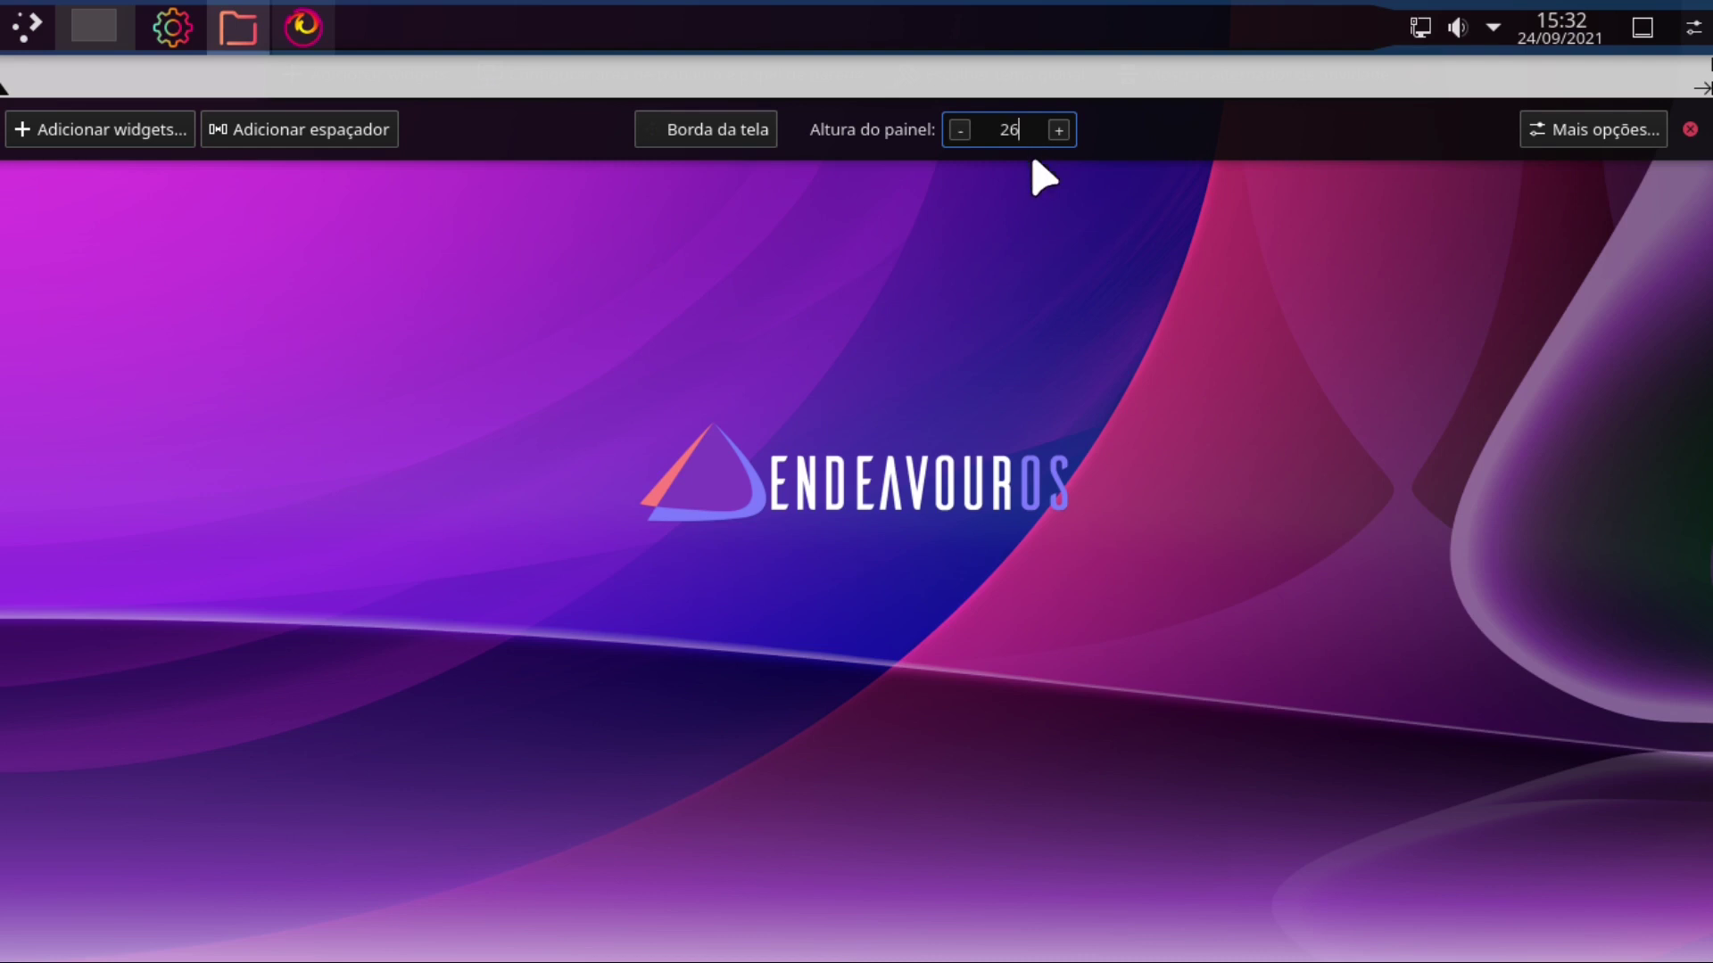
key("Return")
Step: Remove the icons-only task manager from the panel and place a new spacer directly after the application launcher
mouse_move(203, 13)
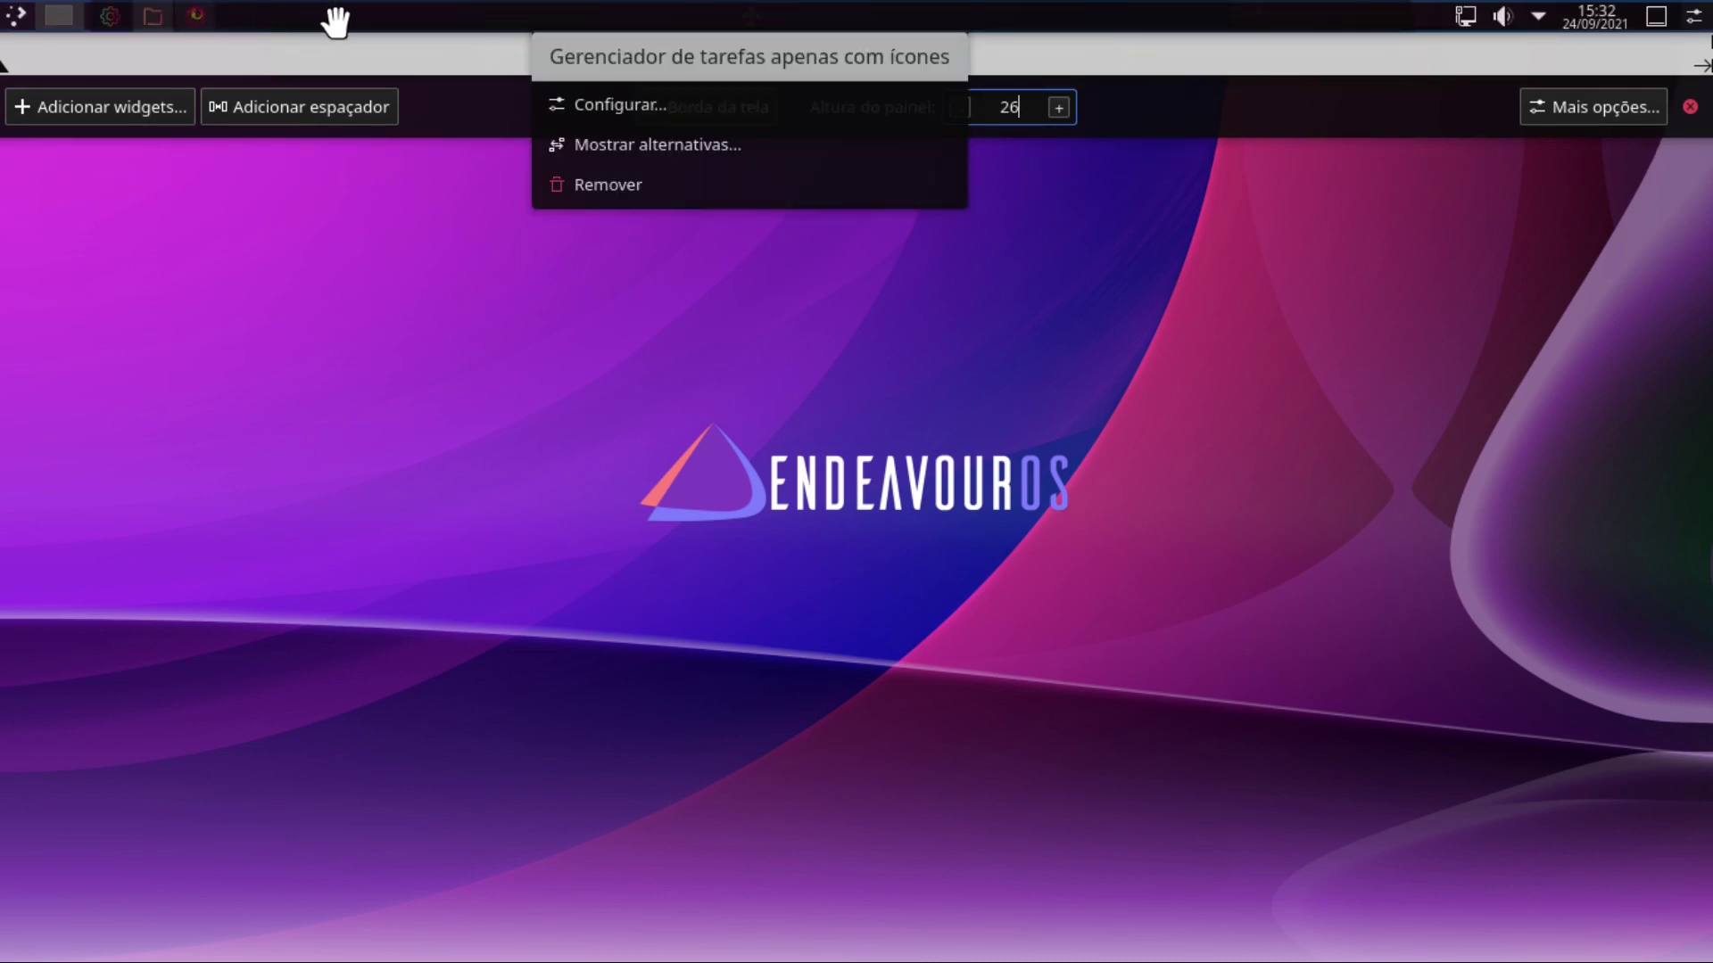
left_click(681, 187)
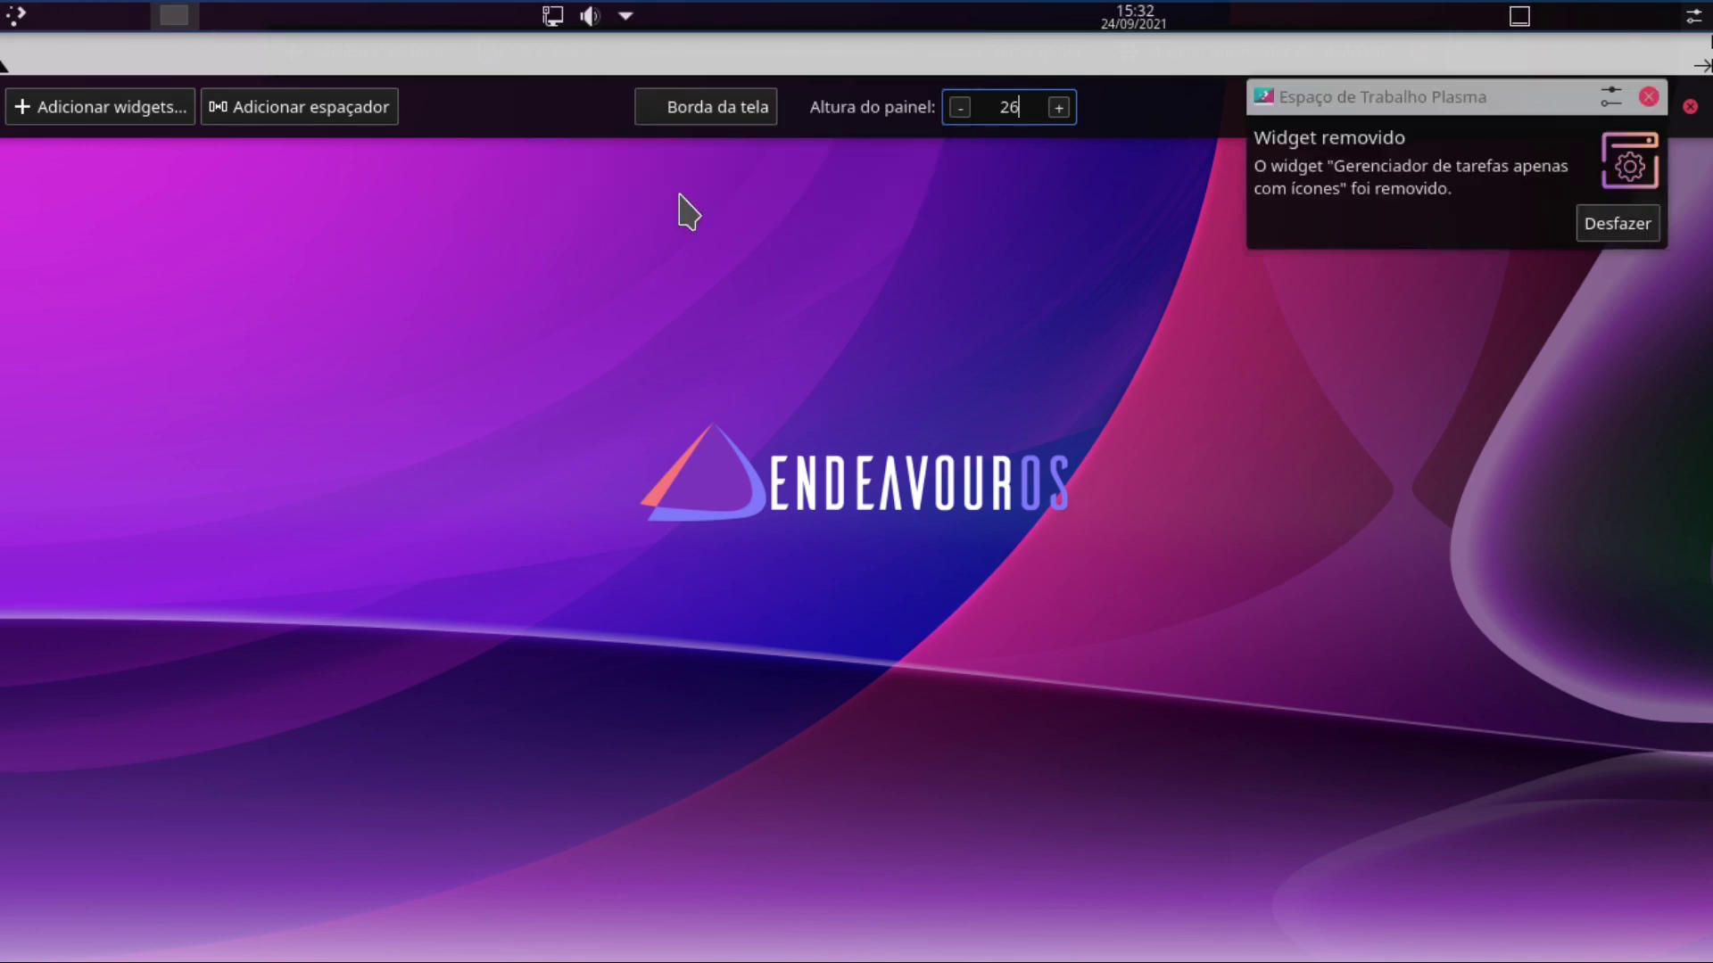
left_click(325, 104)
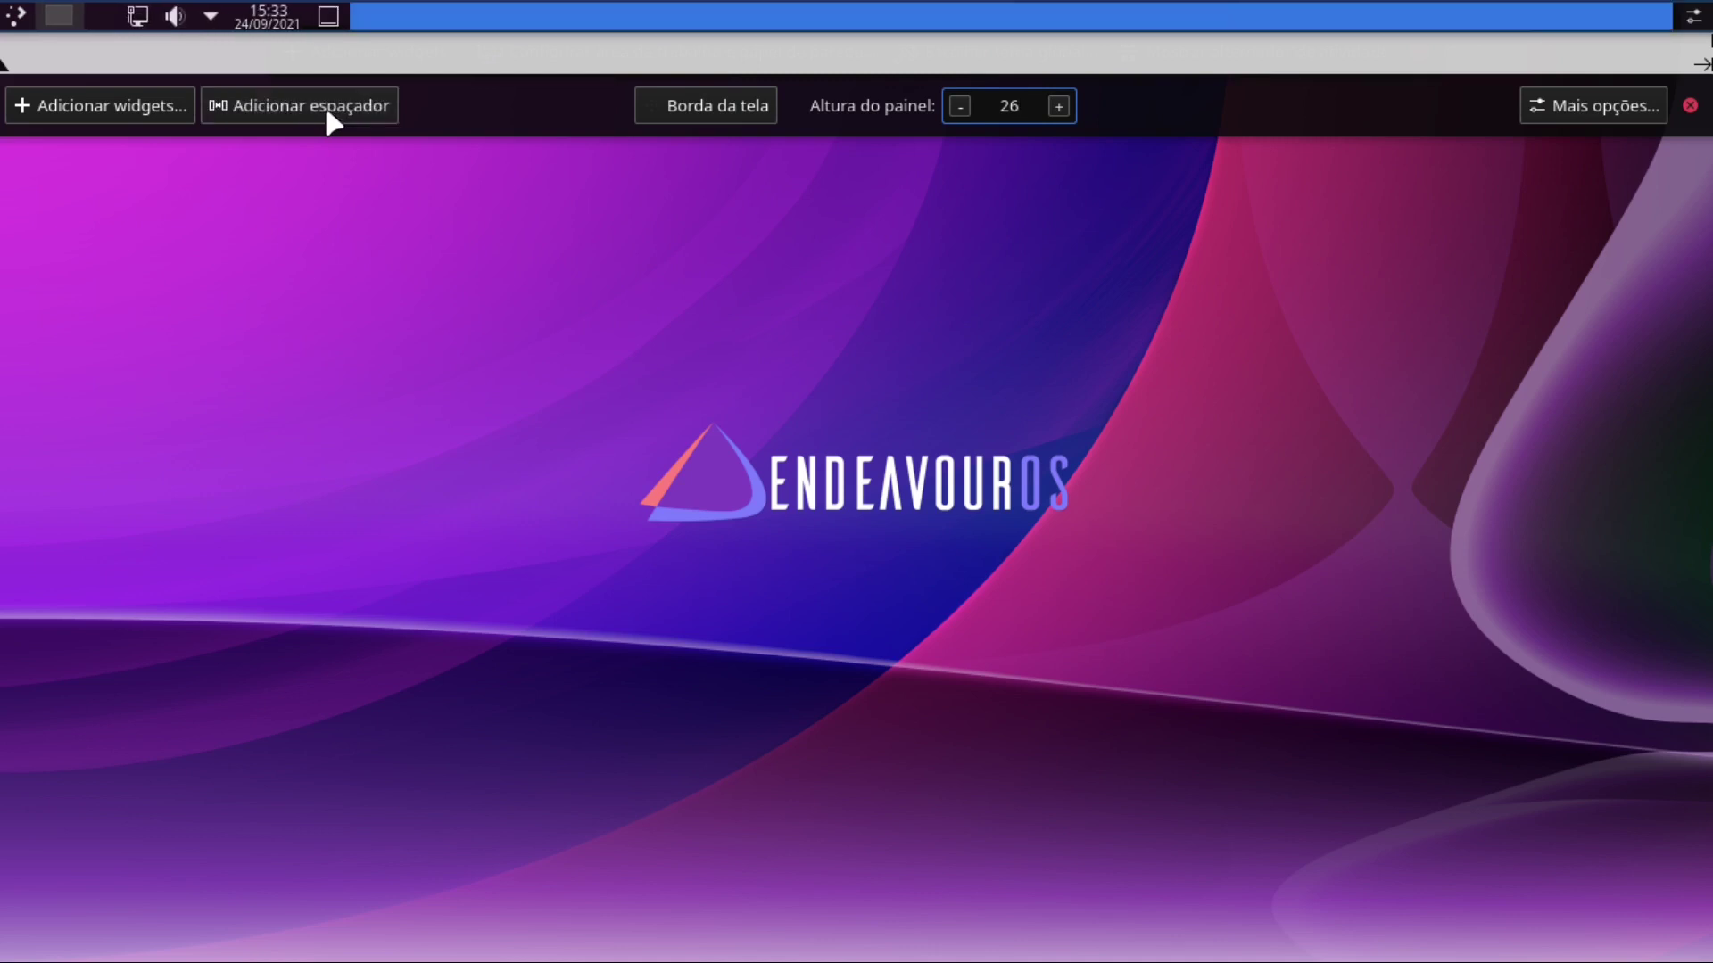
mouse_move(937, 27)
left_click_drag(1015, 13, 75, 21)
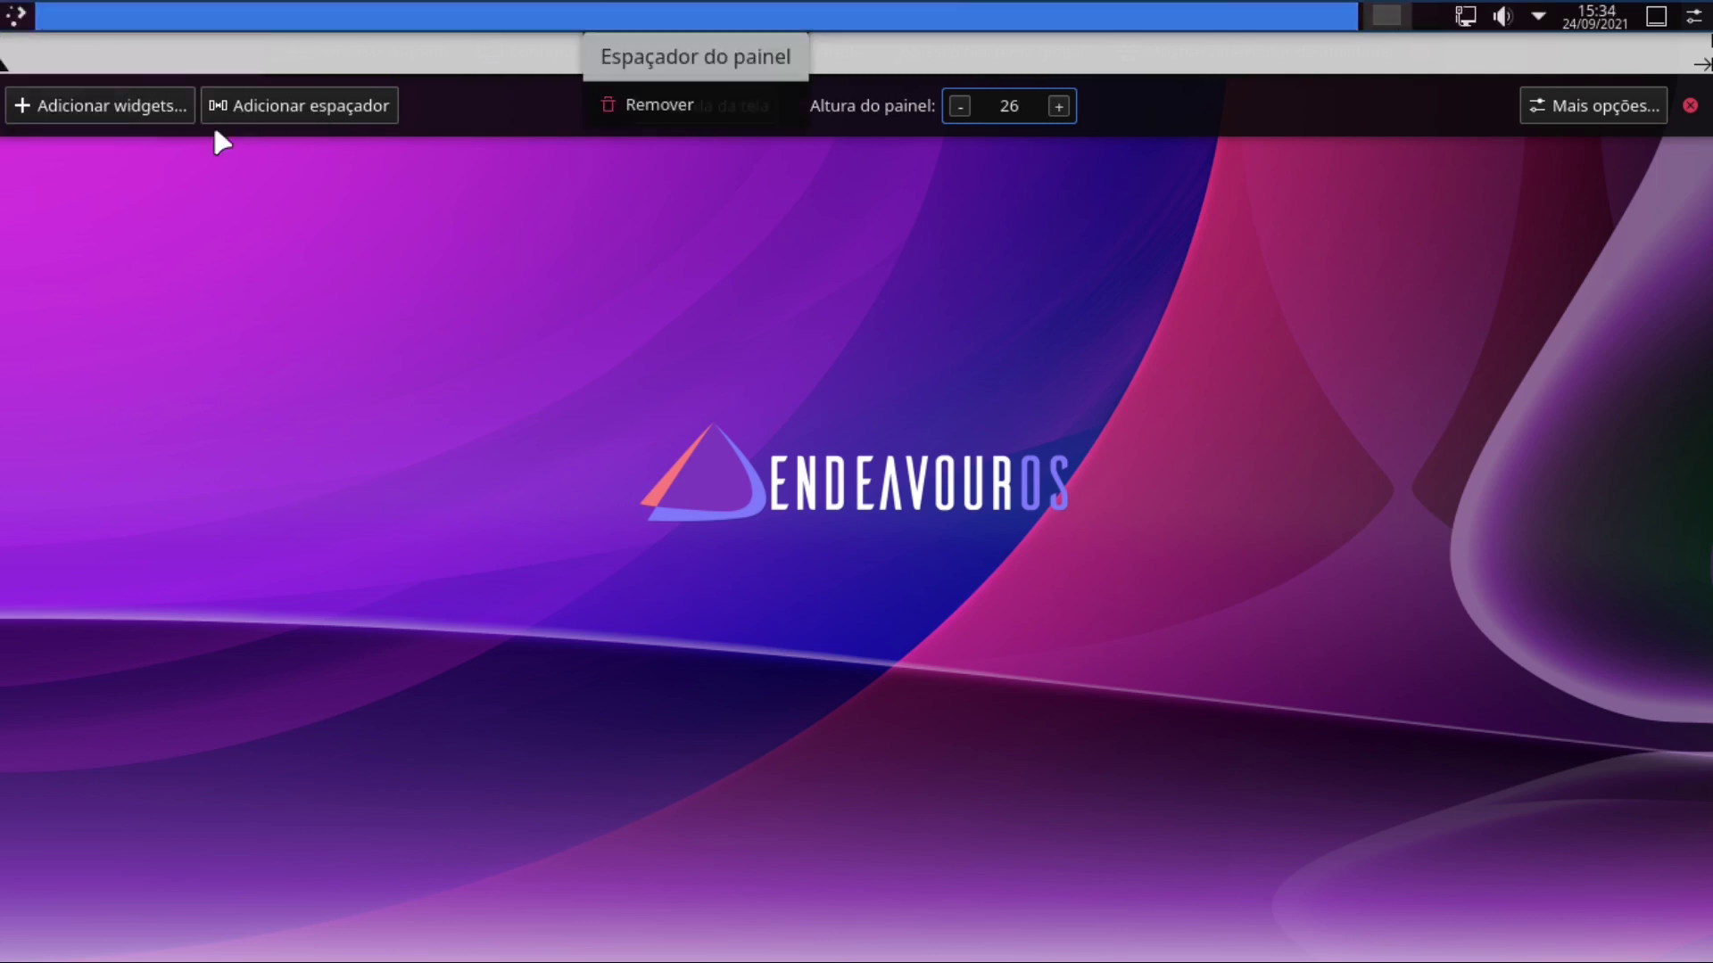
Step: Search the downloadable Plasma widgets for "title" and install the Application title widget by kinta
left_click(146, 114)
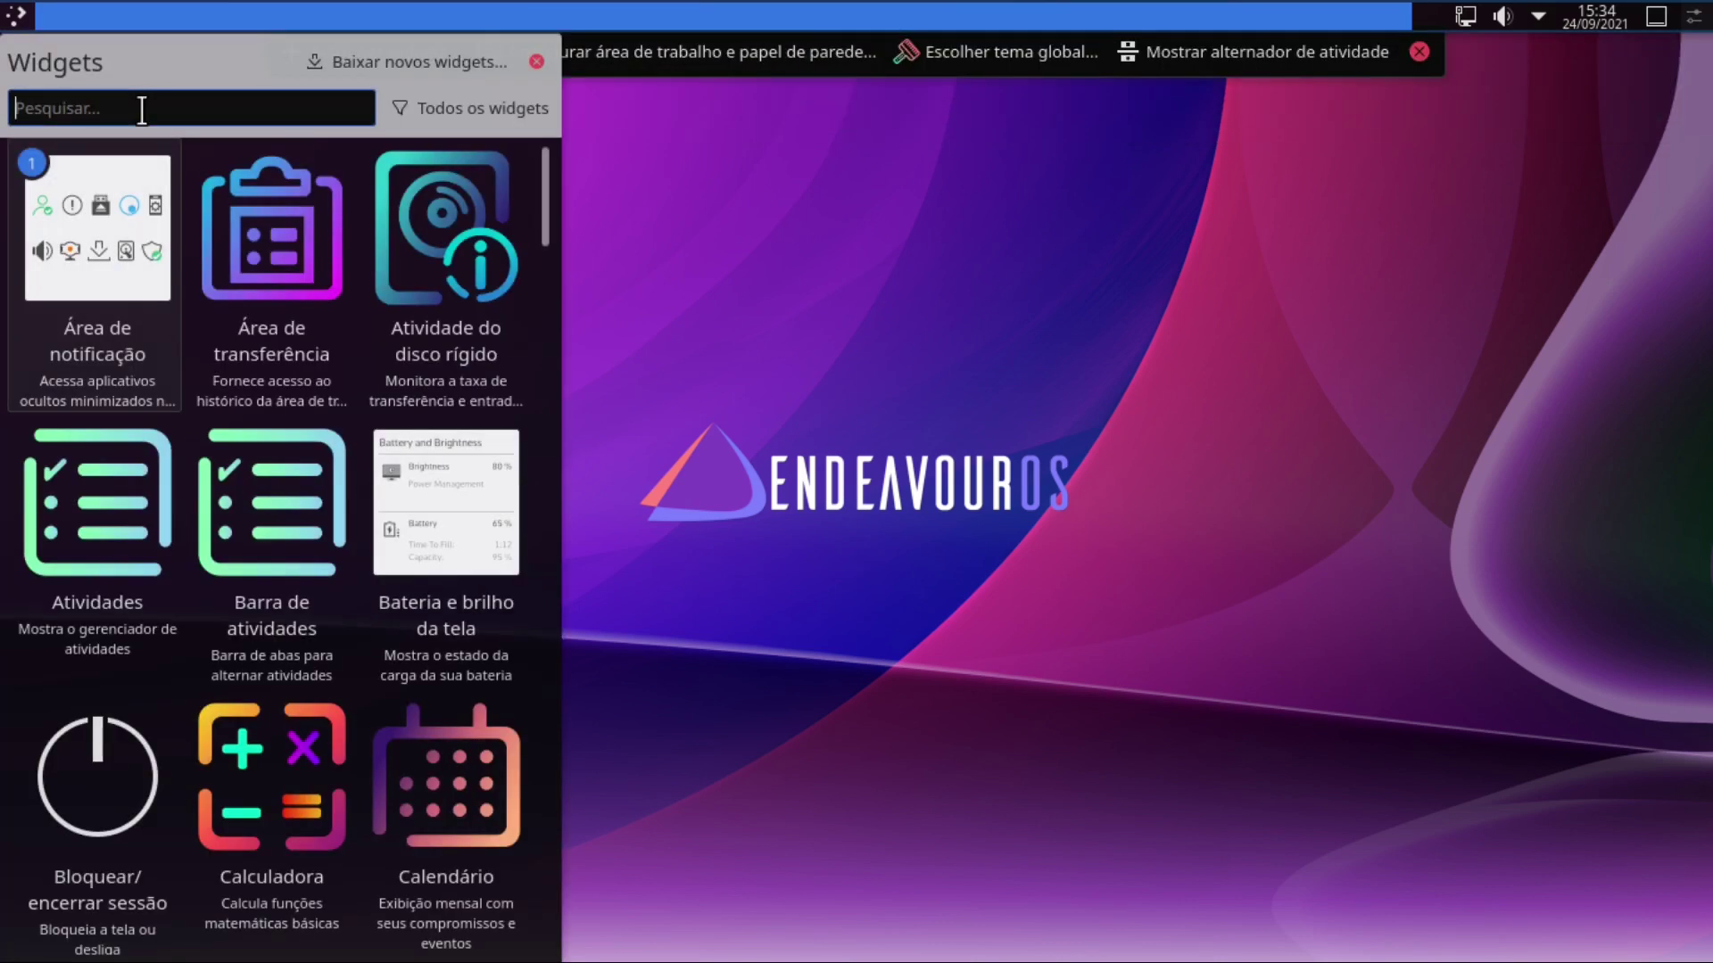
left_click(468, 66)
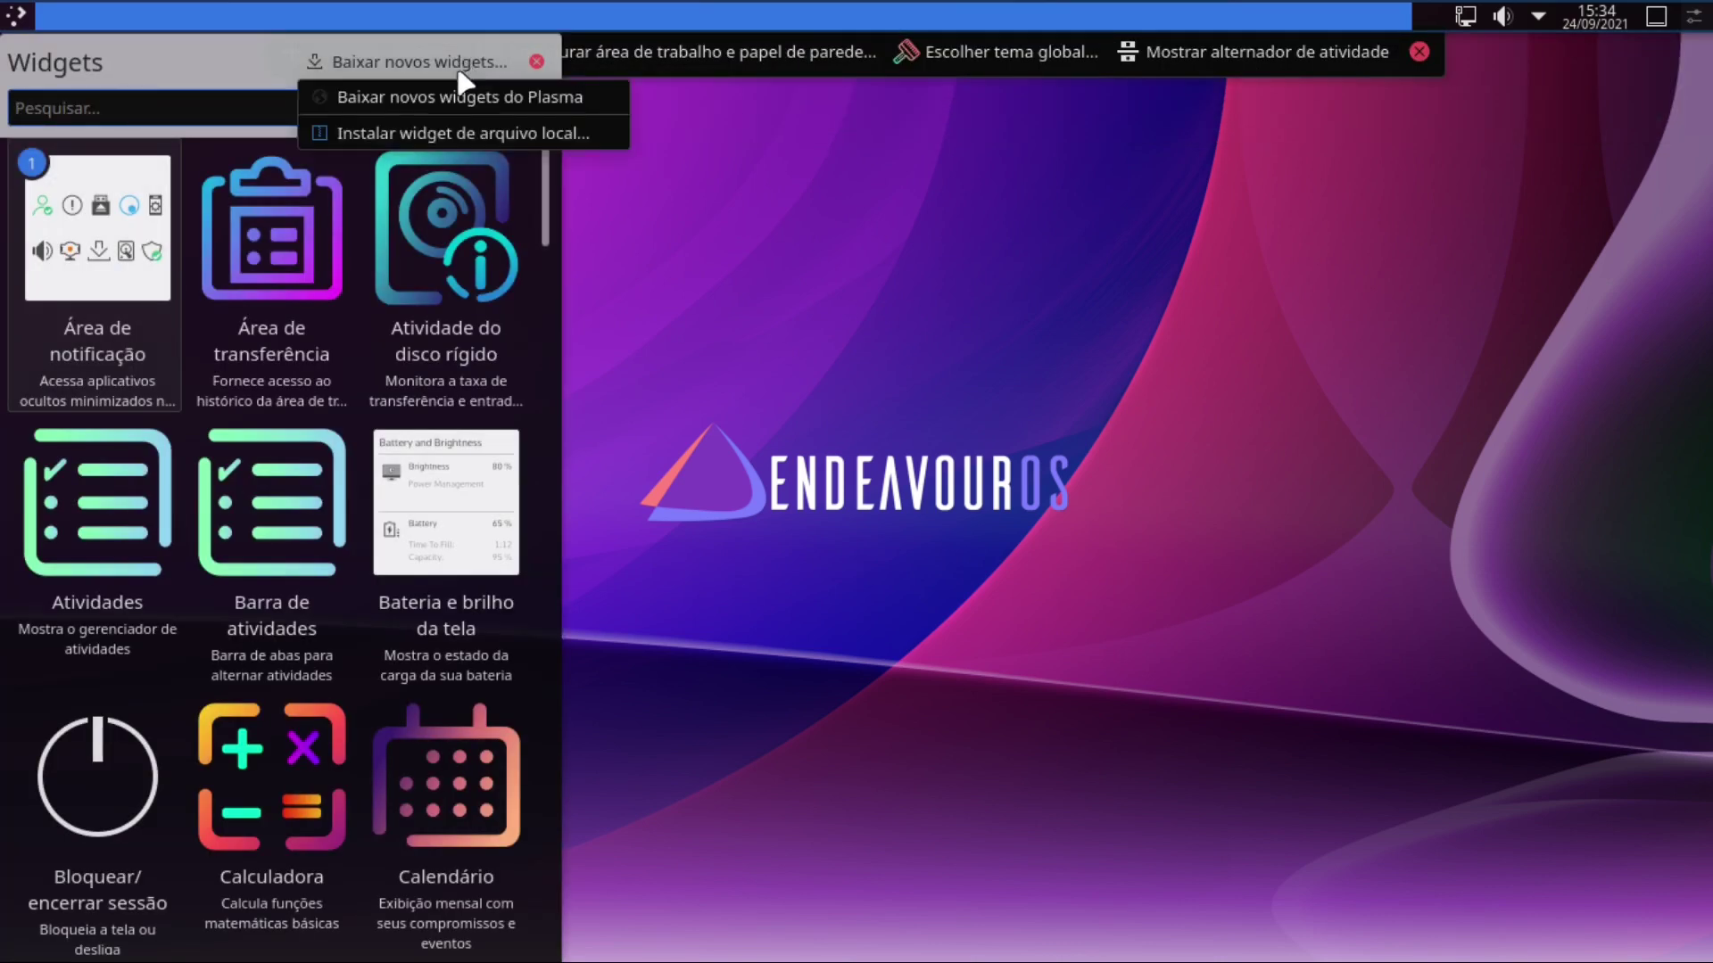
left_click(461, 96)
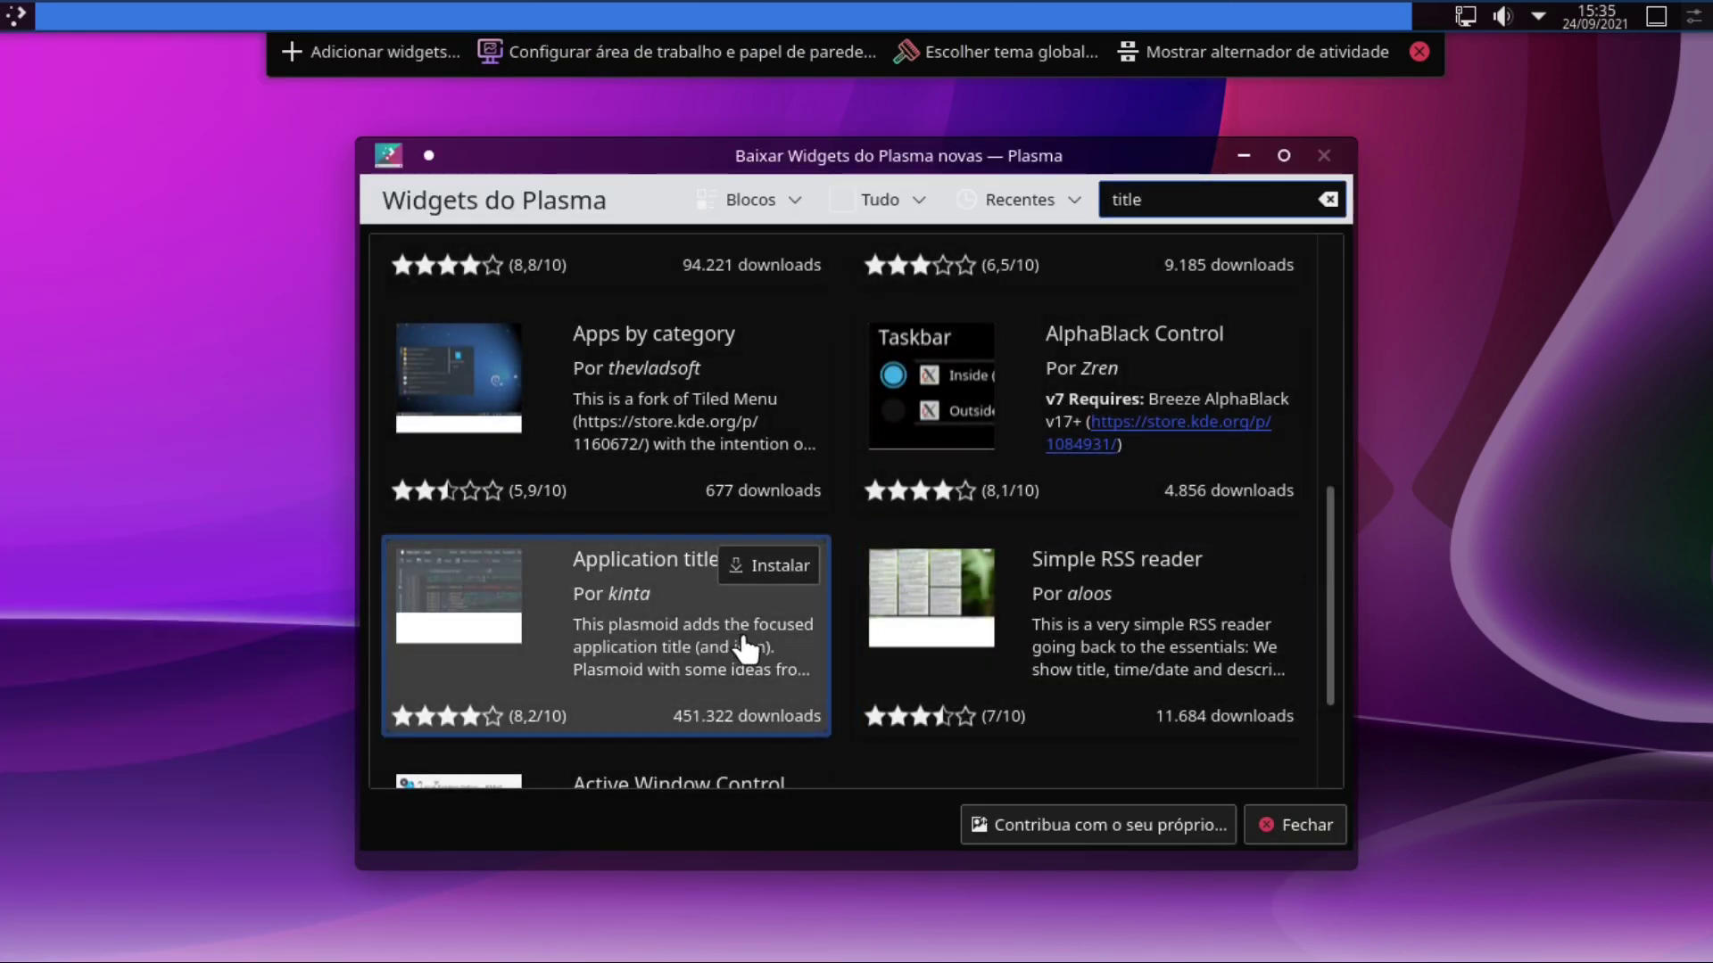
left_click(759, 567)
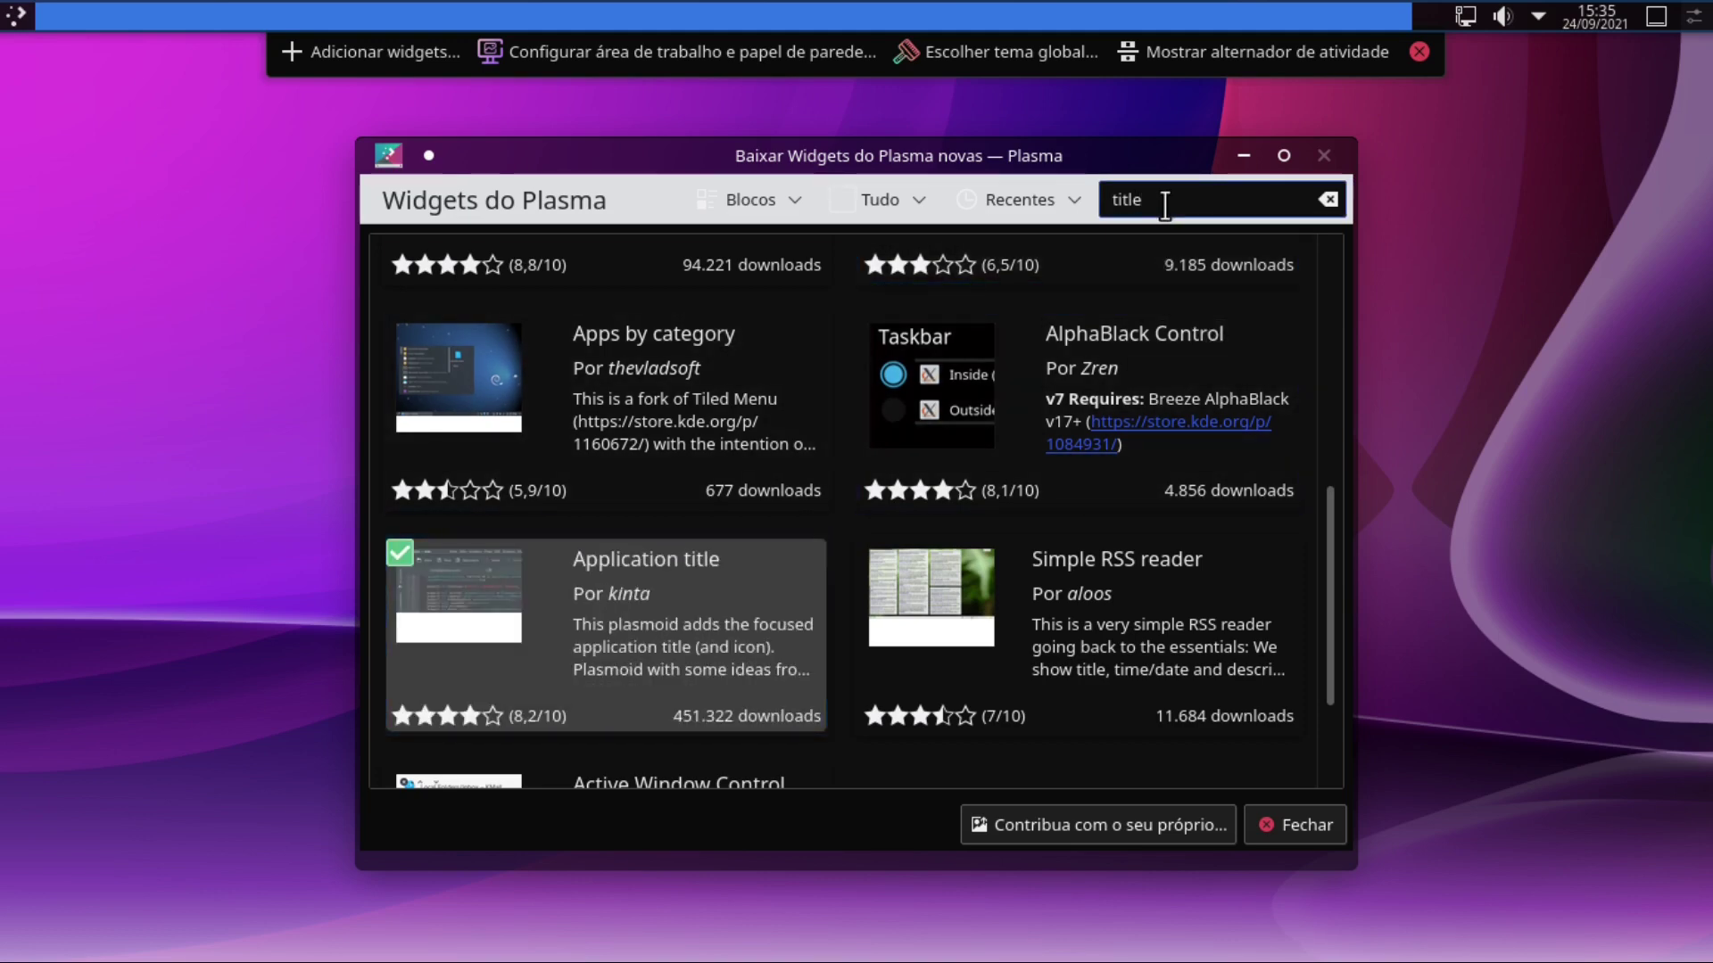
Step: Search the Plasma widget store for "ditto", install Ditto Menu and close the download window
type("ditto")
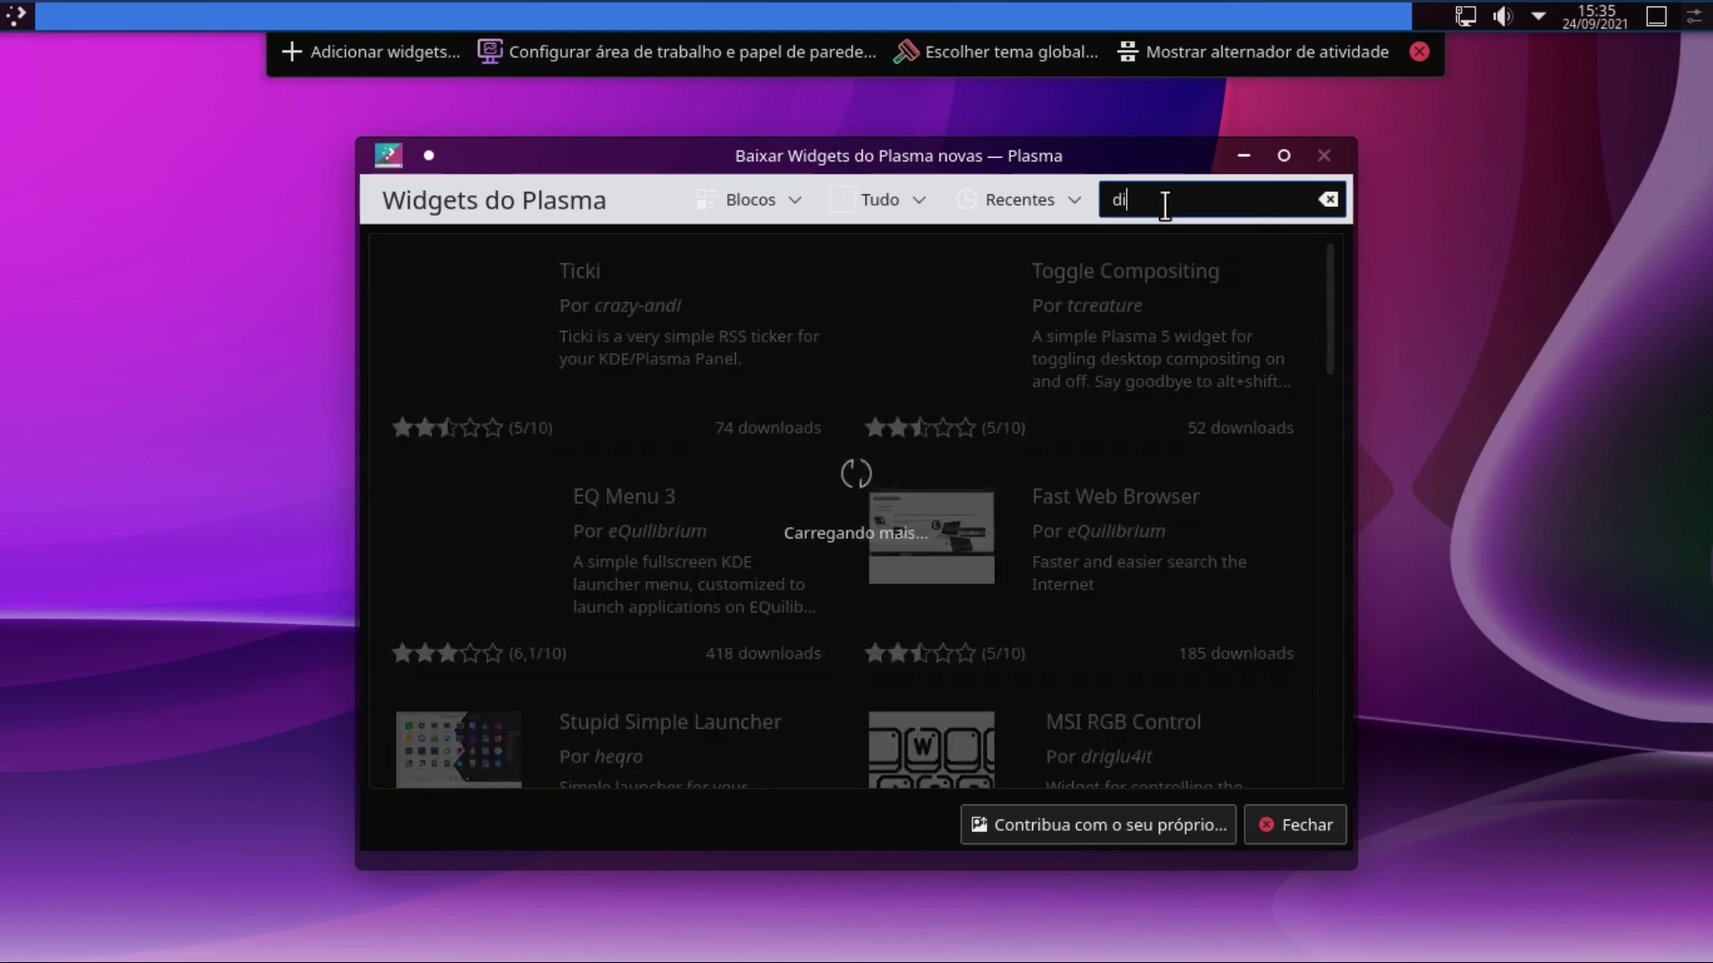
mouse_move(713, 542)
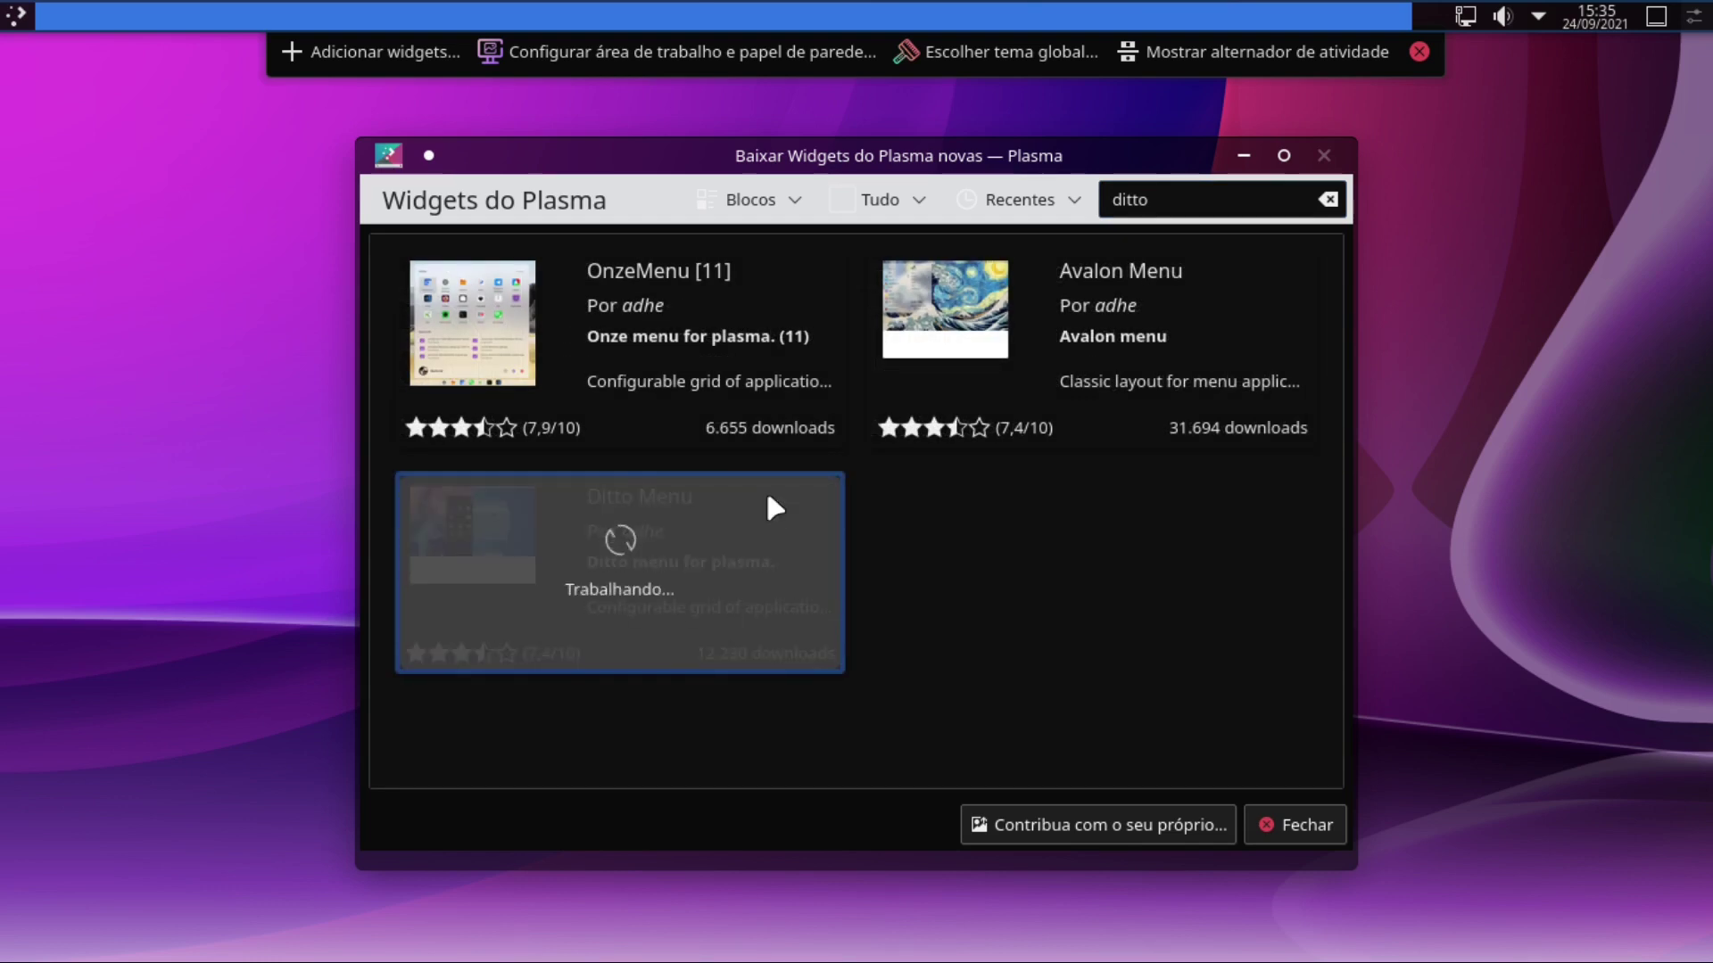
left_click(1274, 830)
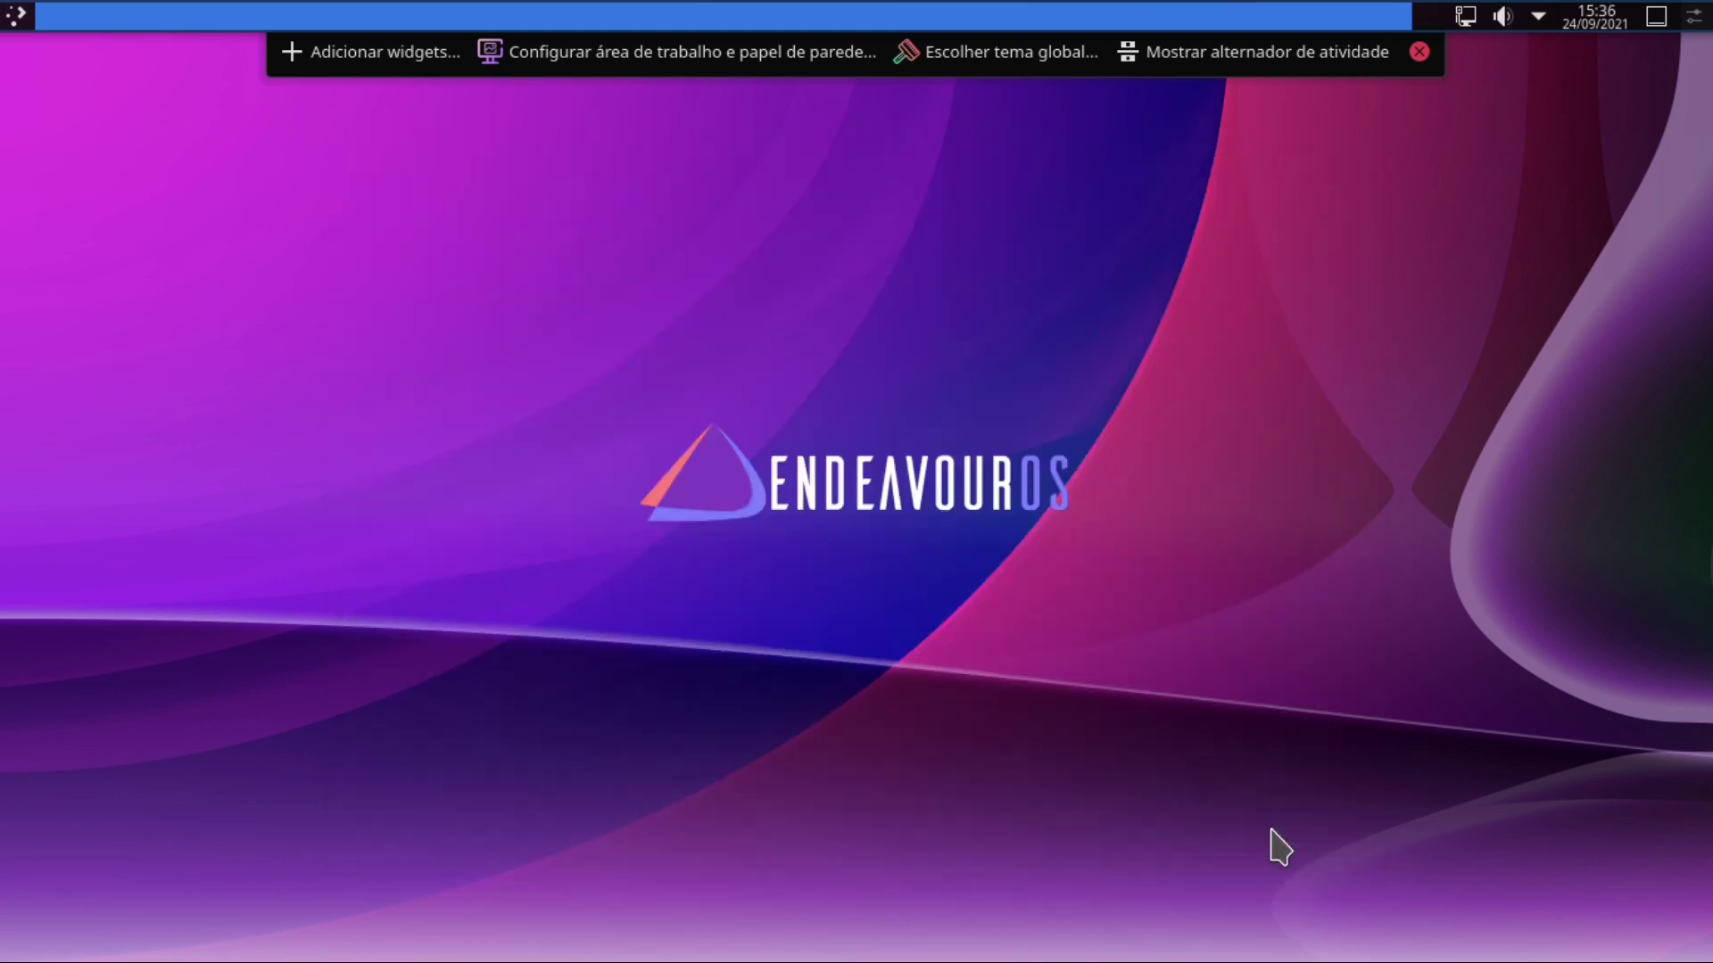
Step: Find the Application title widget with "tit" and place it on the panel between the application launcher and the spacer
left_click(312, 55)
type("tit")
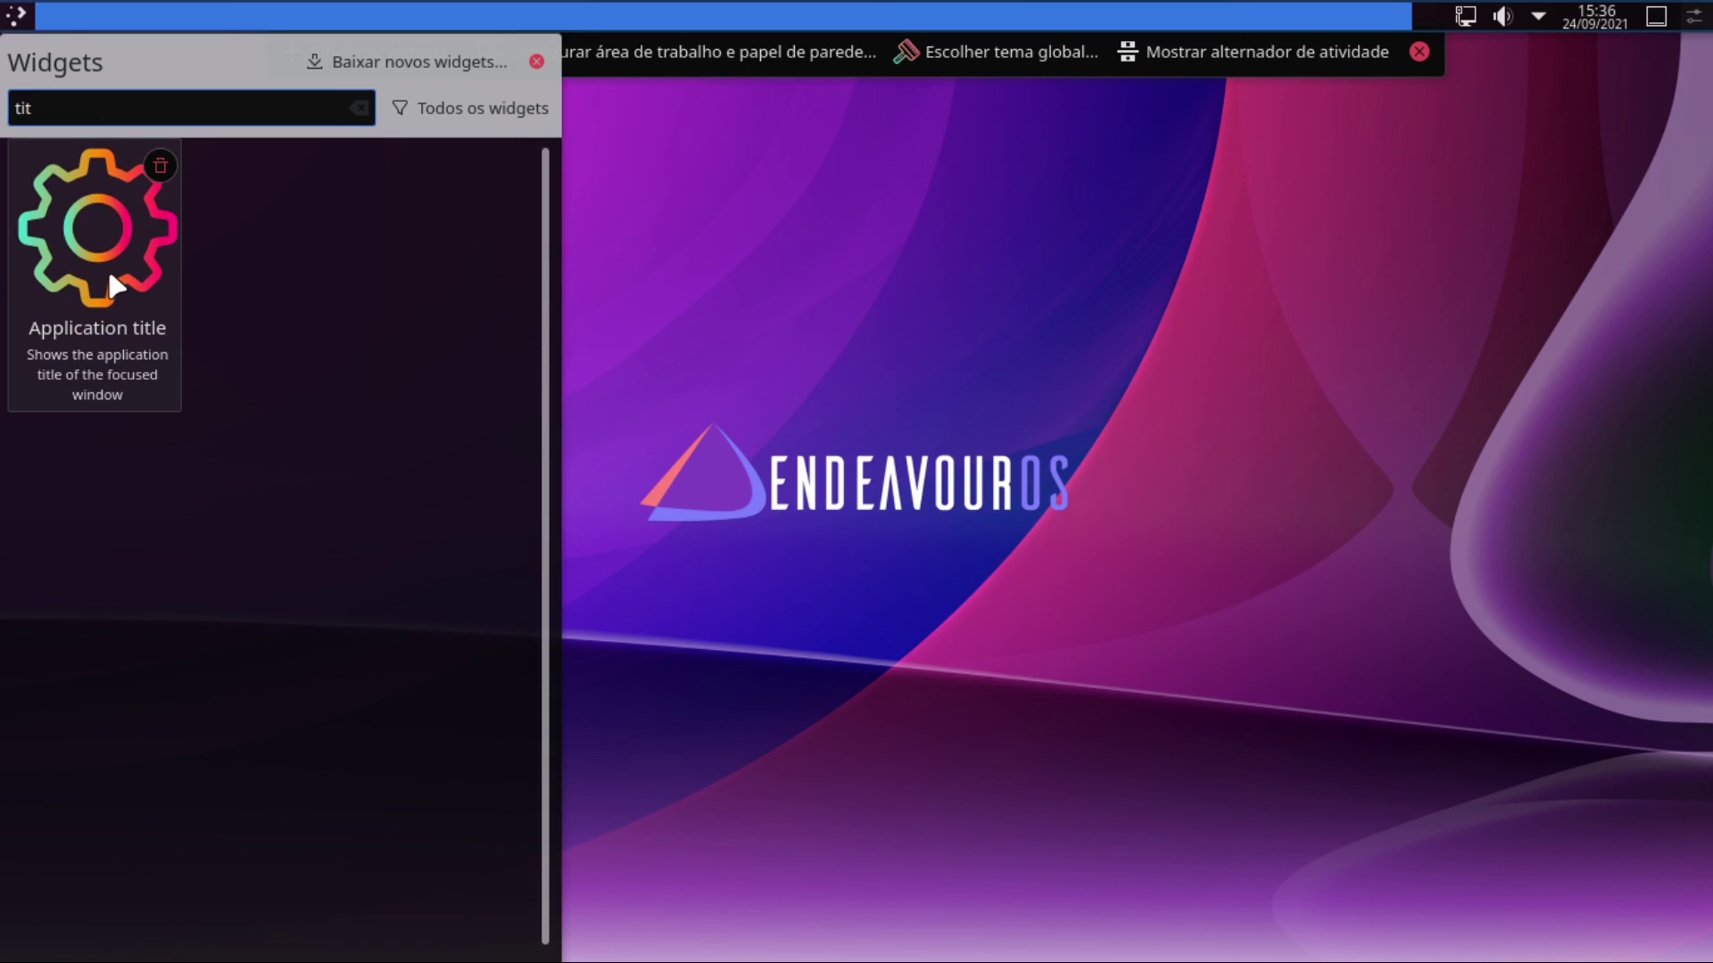
left_click_drag(111, 286, 72, 14)
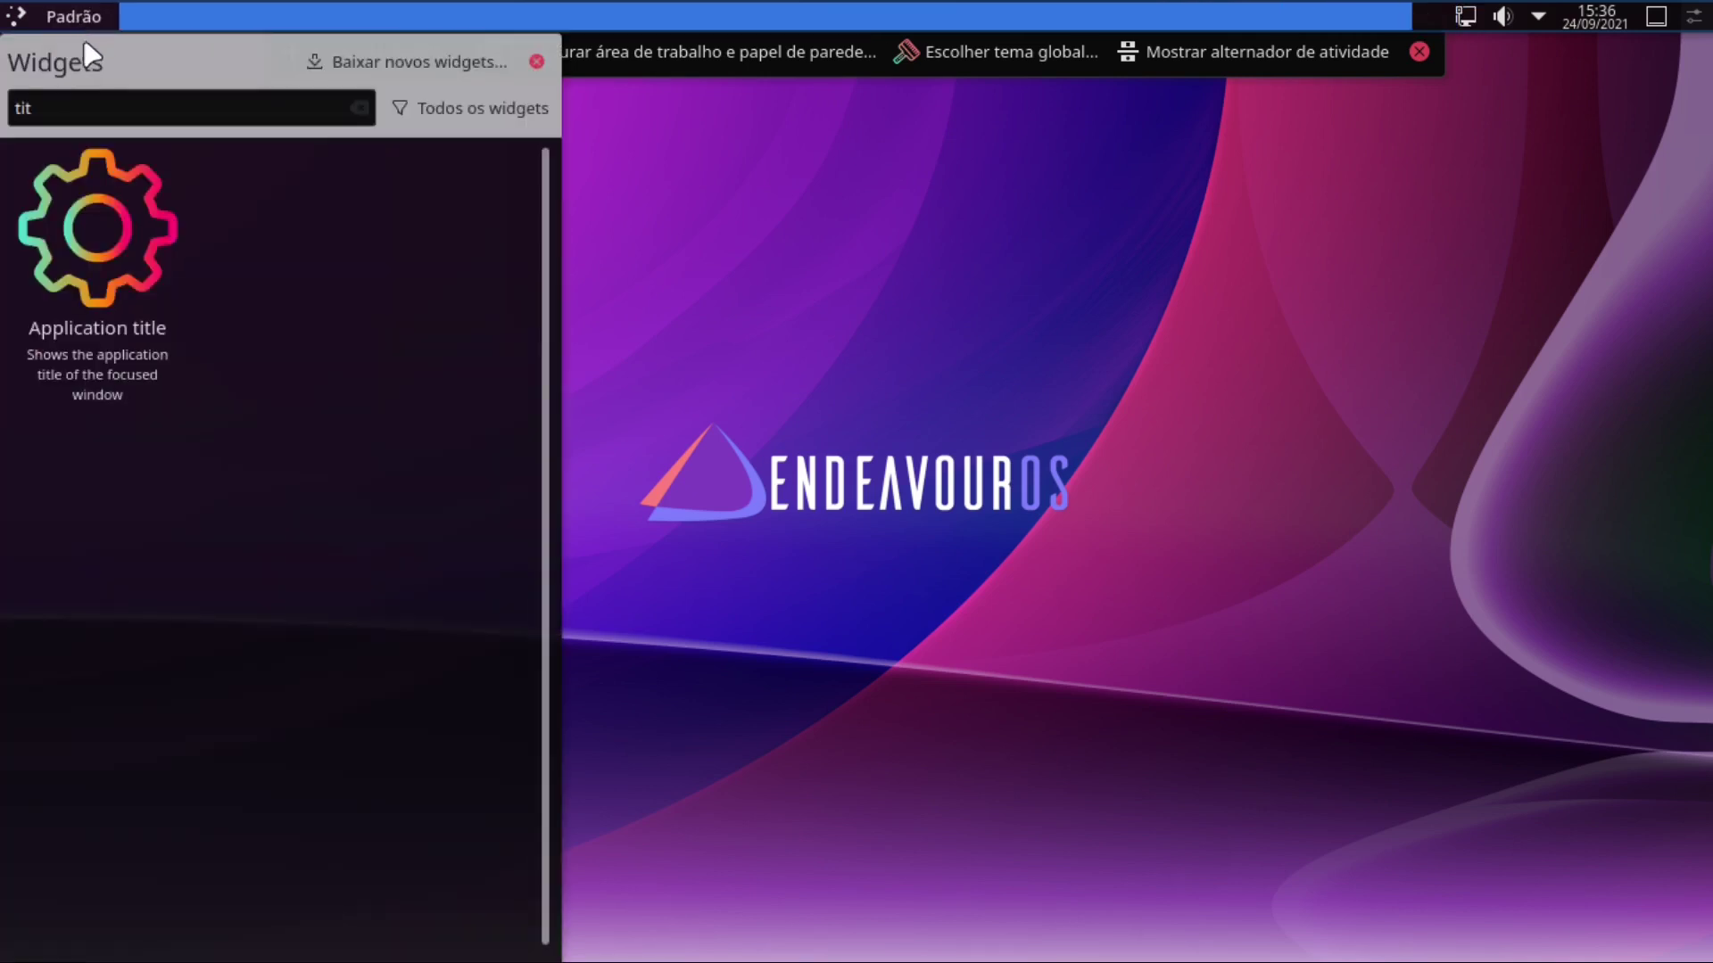
Step: Find the global menu widget with "glo", place it on the panel right after the Application title, and leave edit mode
left_click(357, 108)
type("glo")
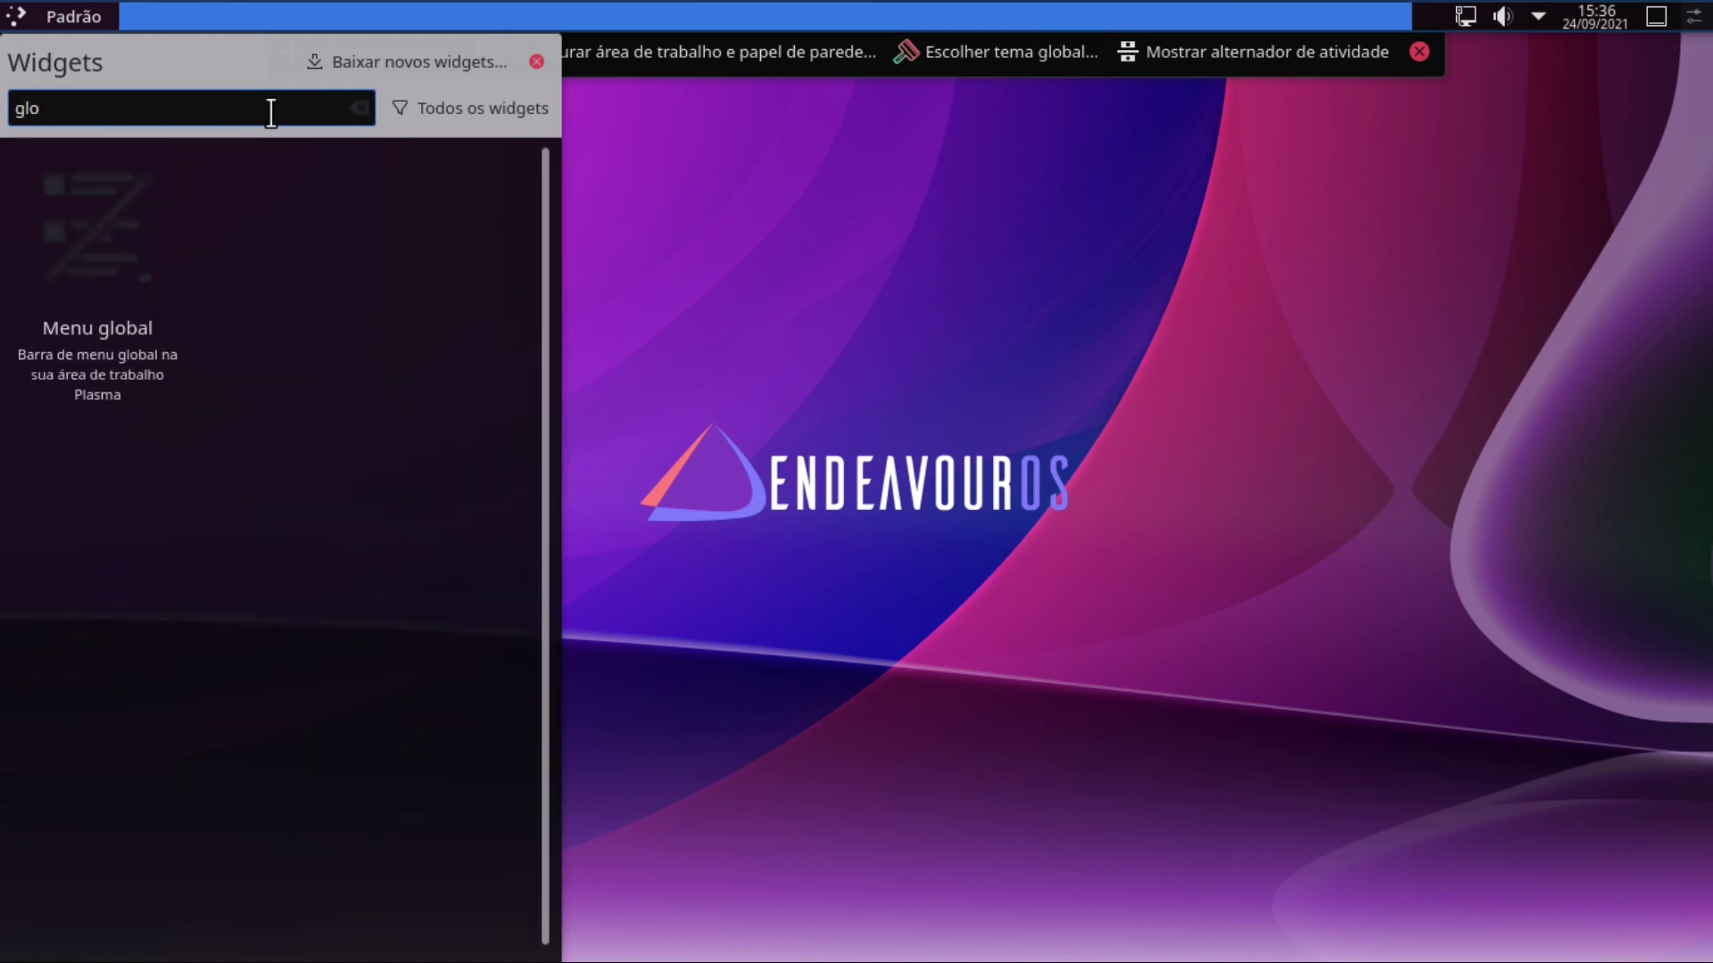
left_click_drag(130, 271, 141, 16)
left_click(1418, 52)
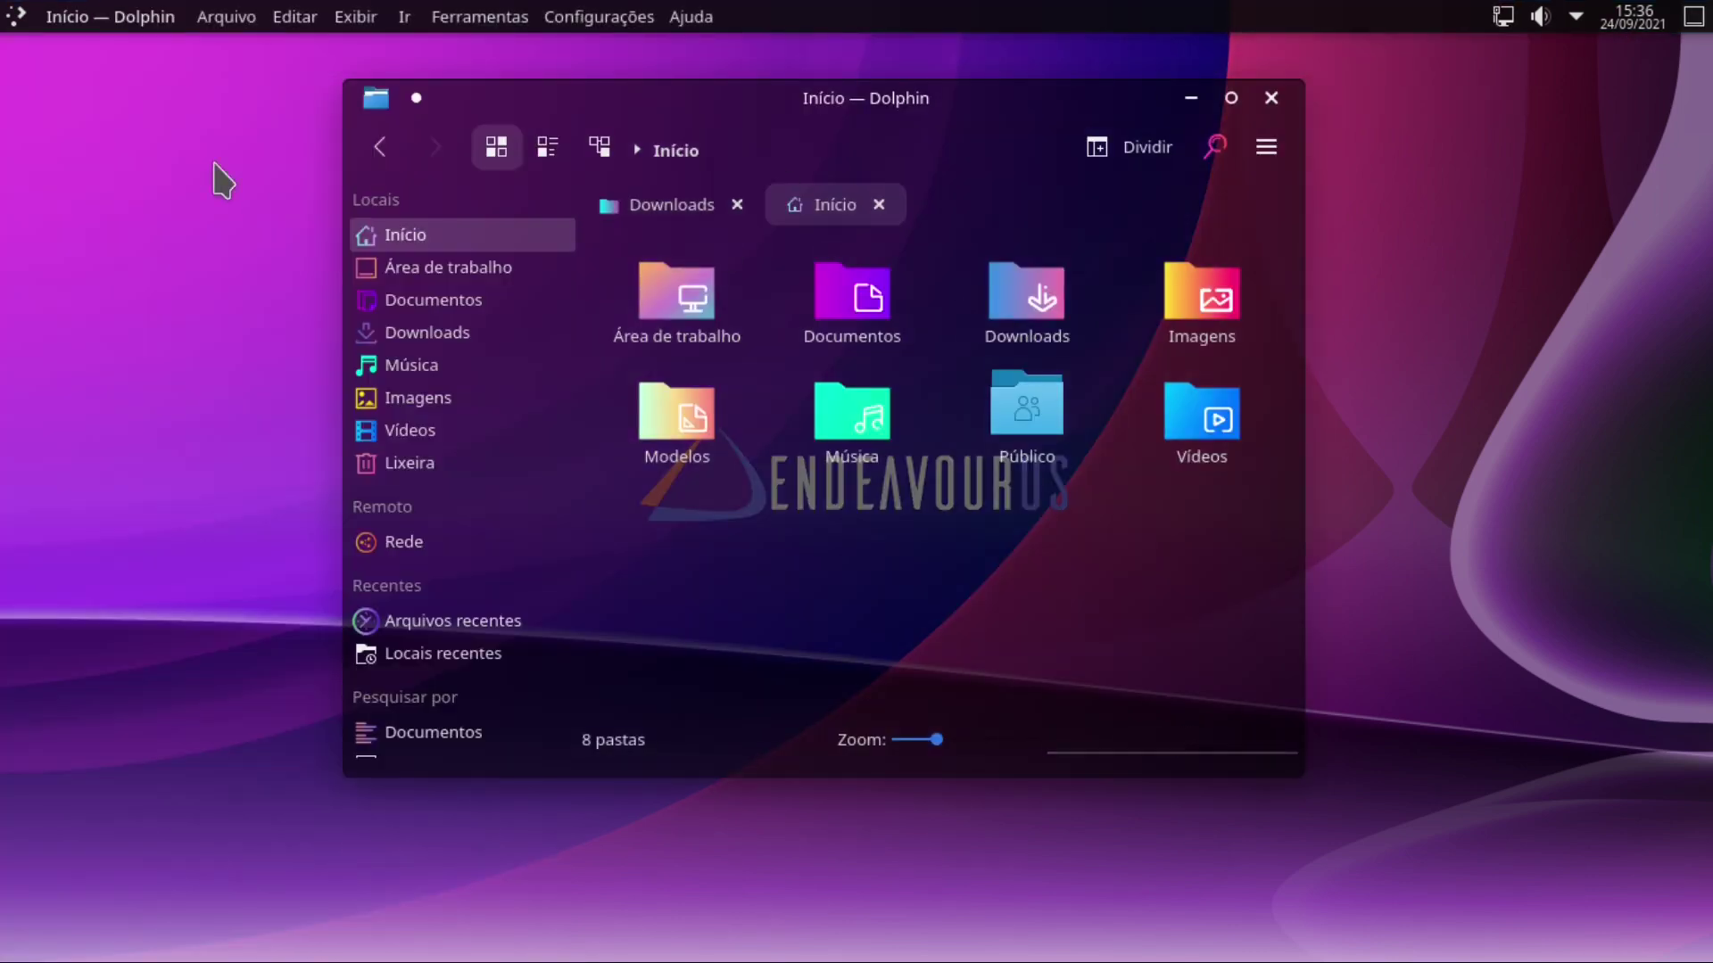
Step: Configure the Application title widget to show the application name as its text type in bold
right_click(121, 14)
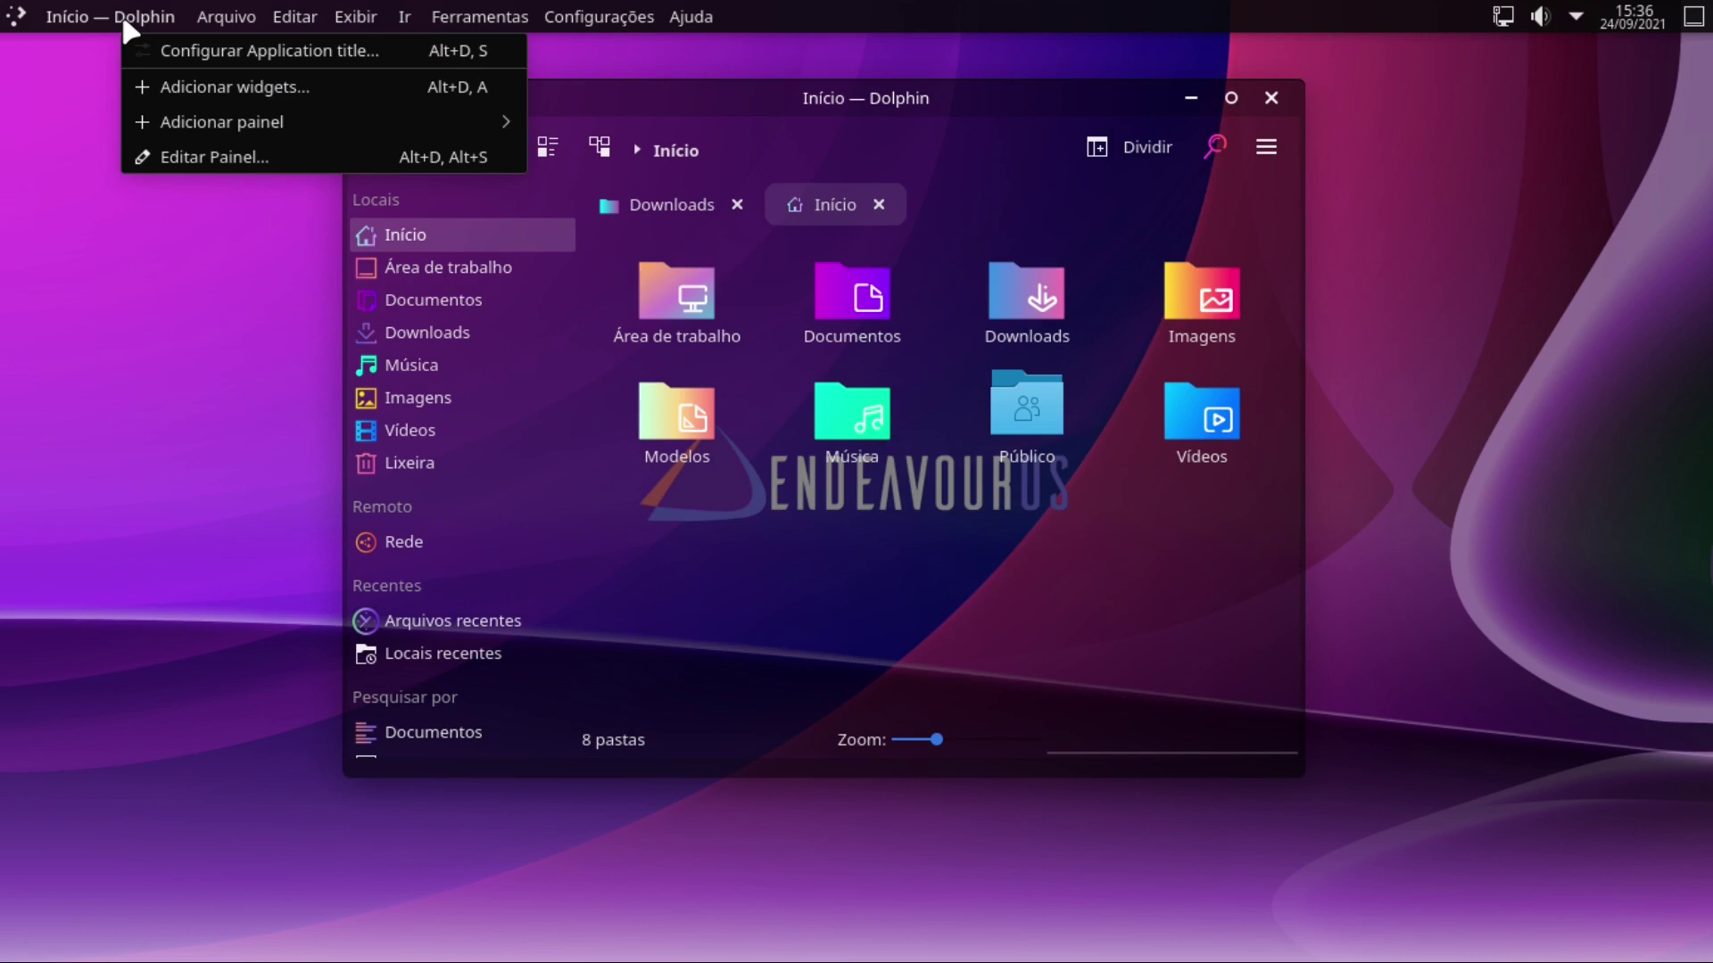
left_click(176, 50)
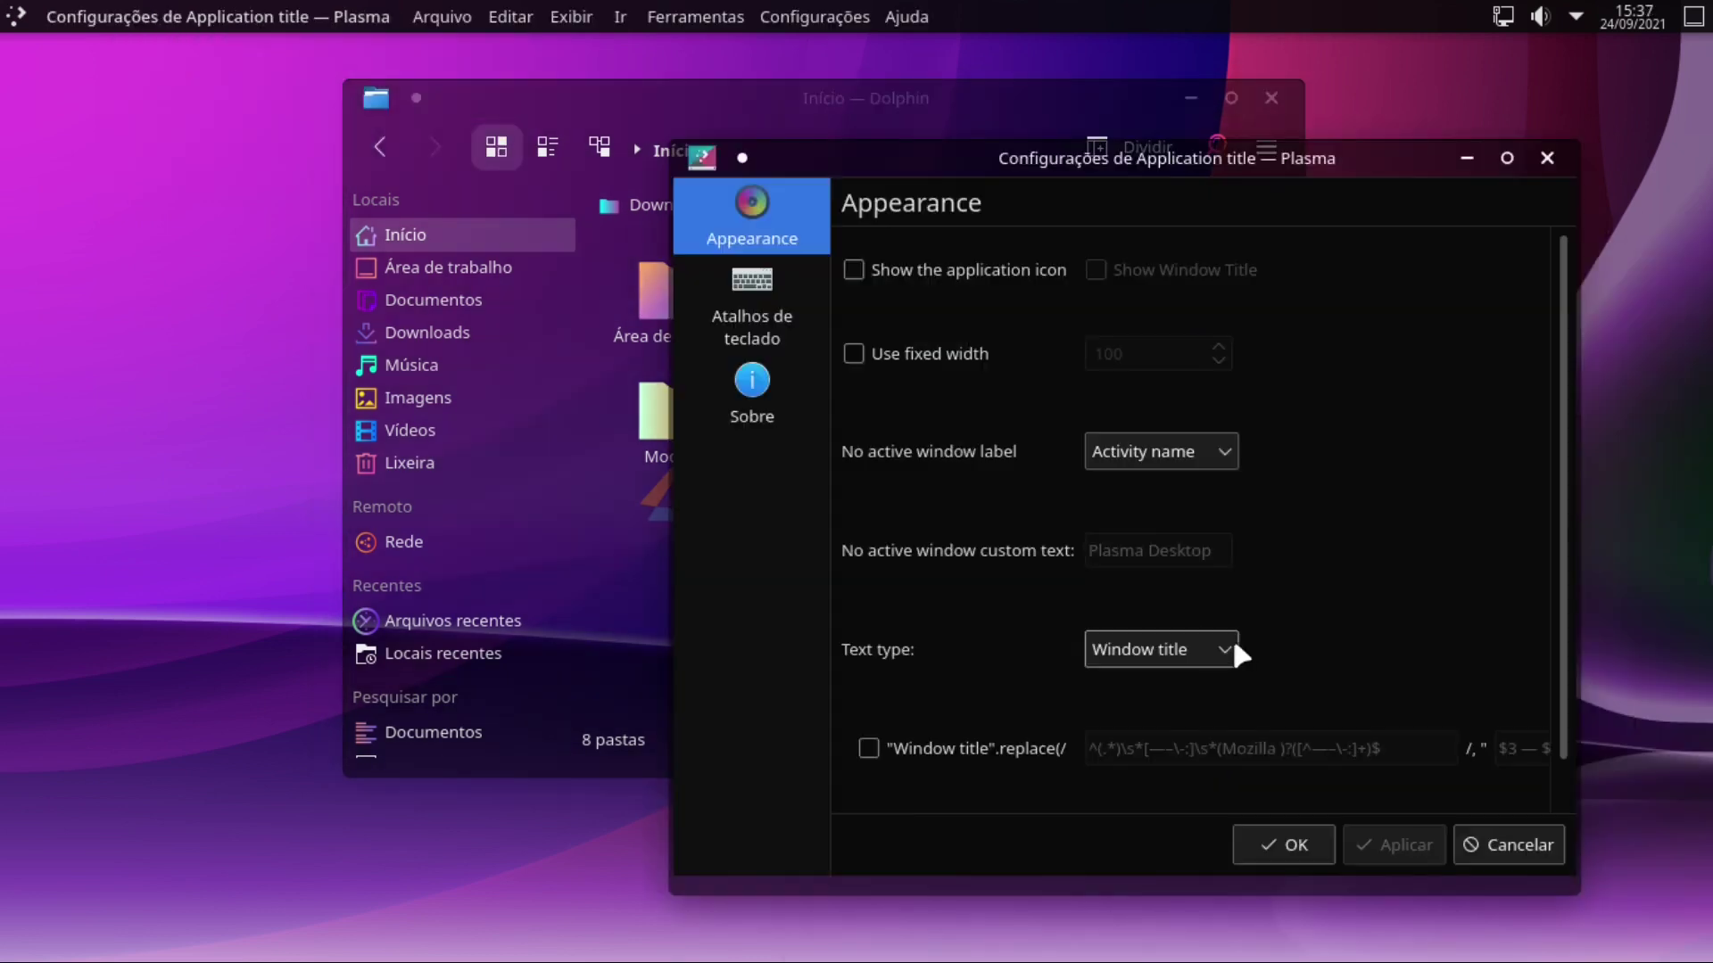
left_click(1237, 652)
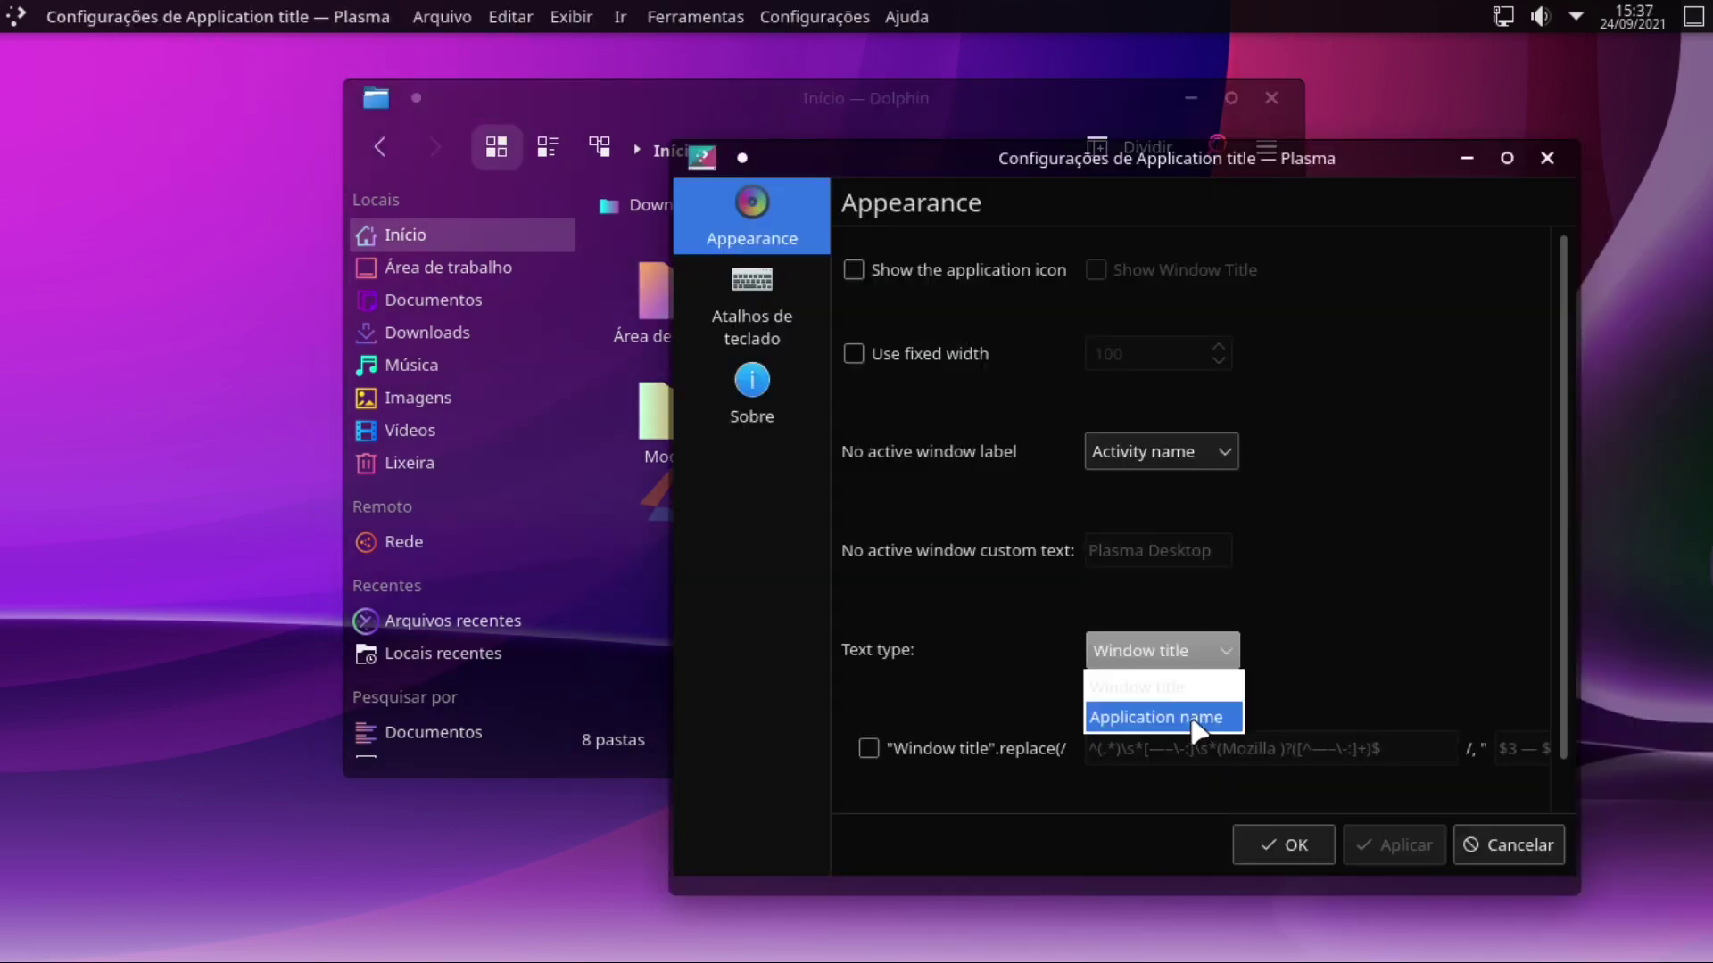
left_click(1198, 724)
scroll(1356, 805, "down", 1)
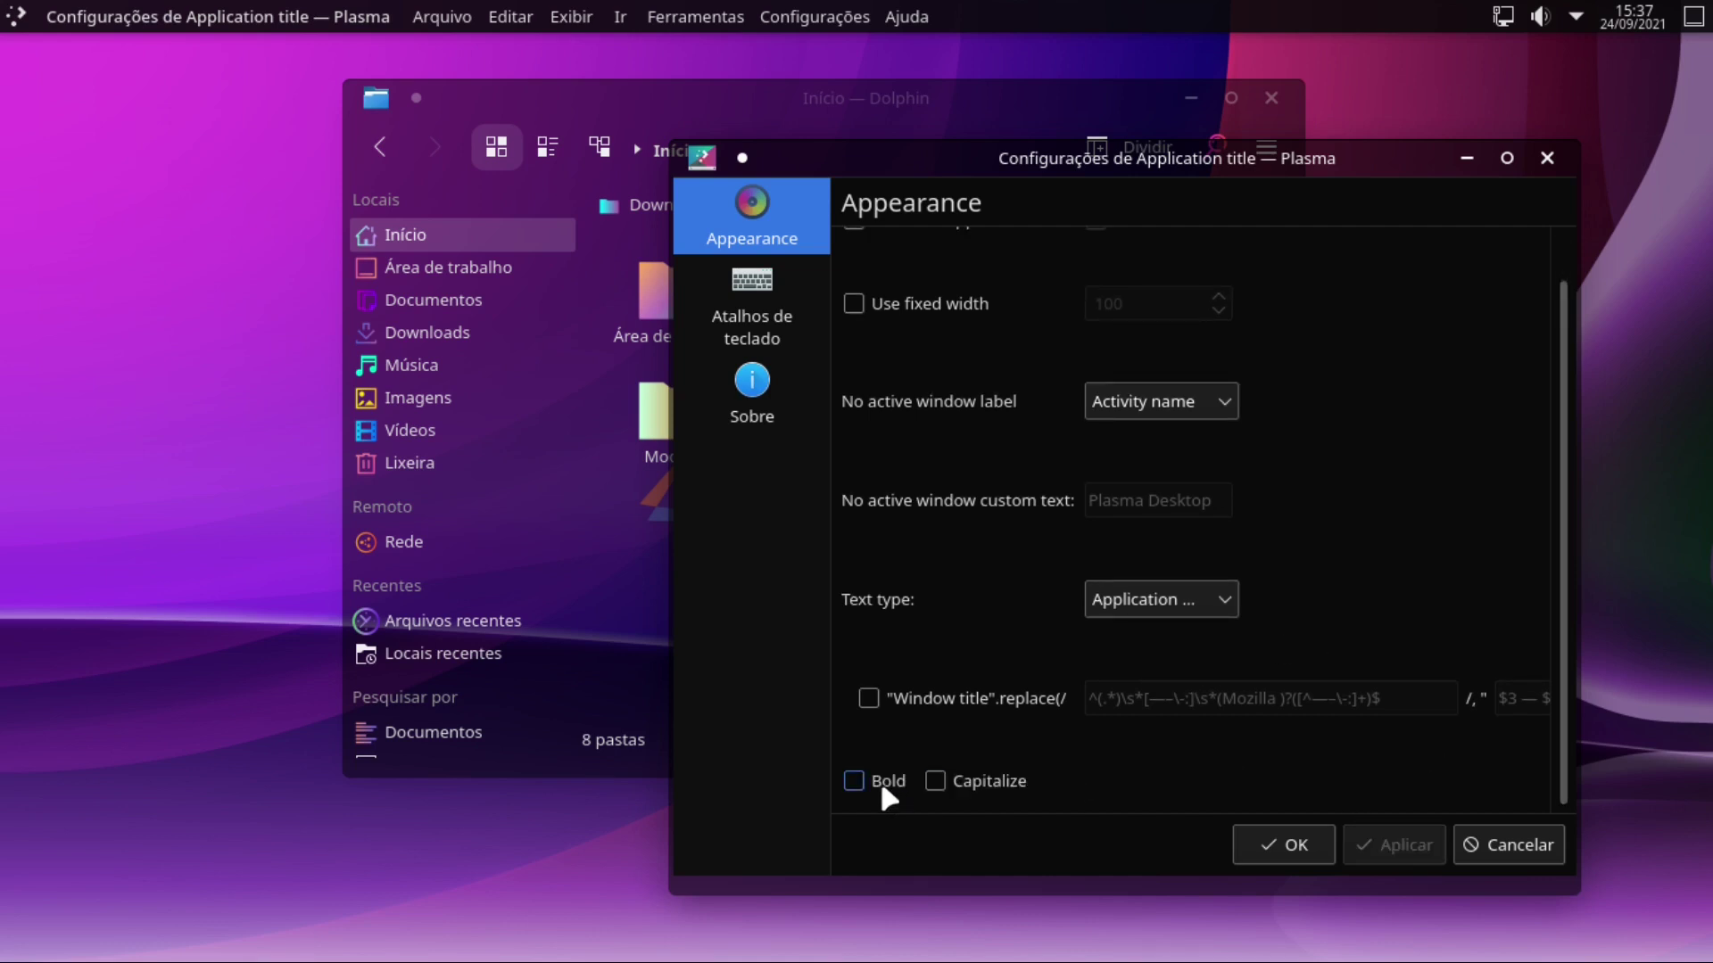
left_click(855, 781)
left_click(1400, 843)
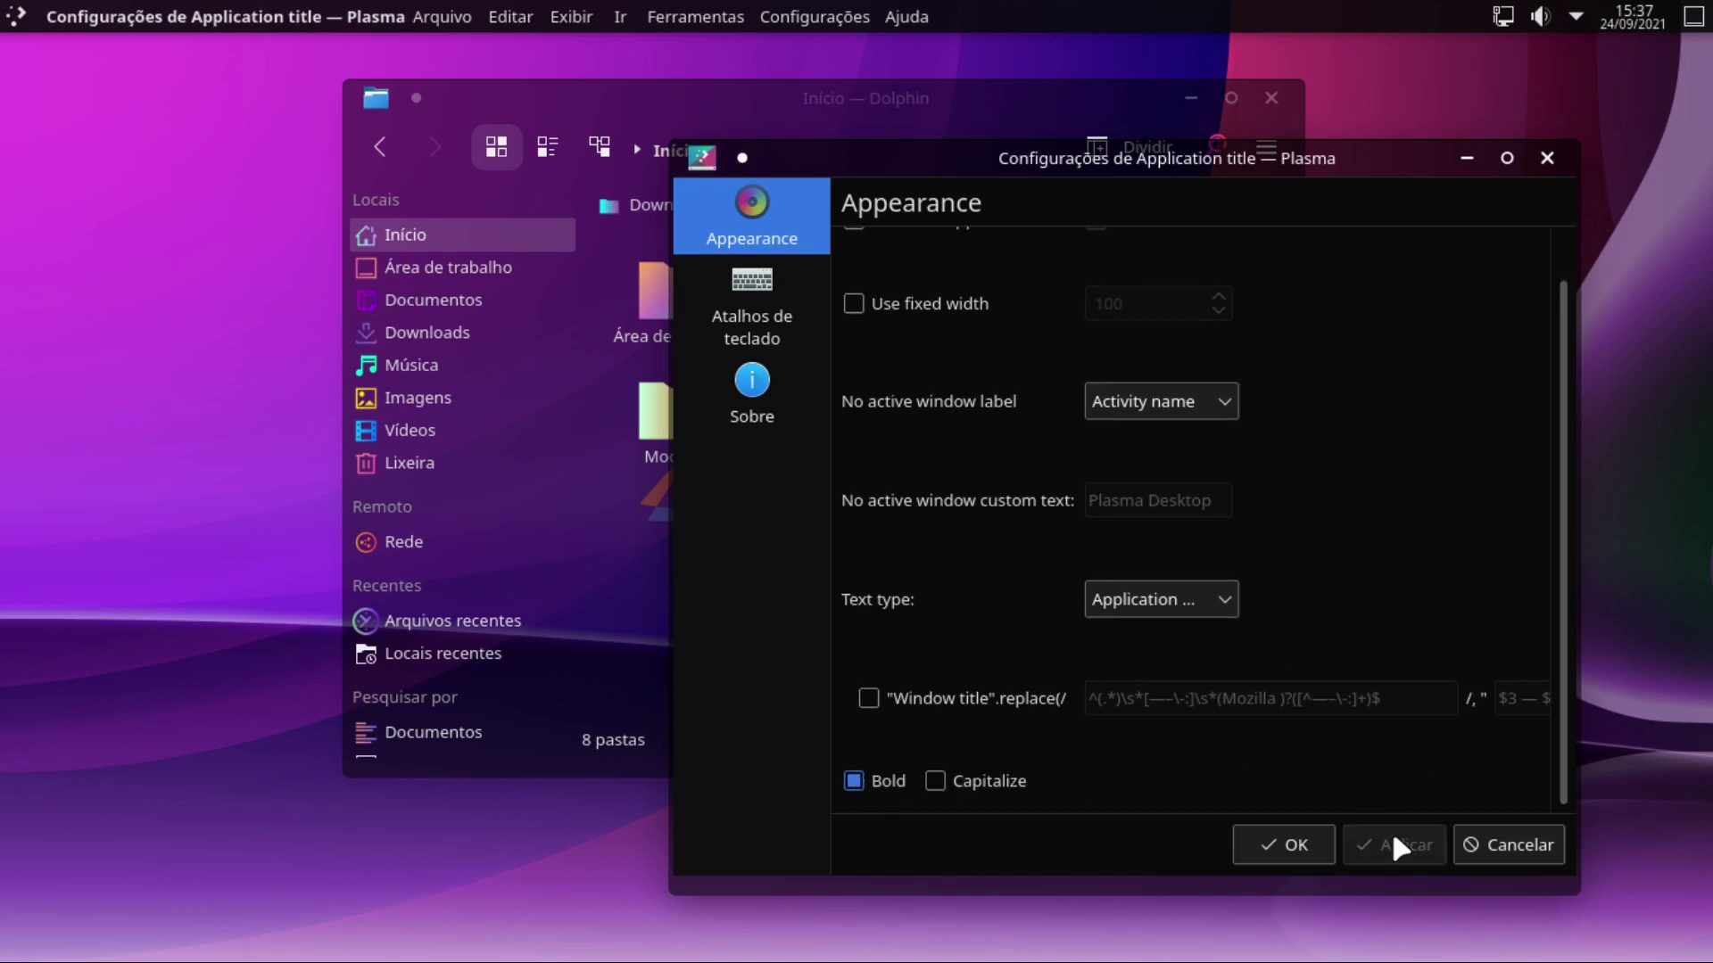
left_click(1300, 845)
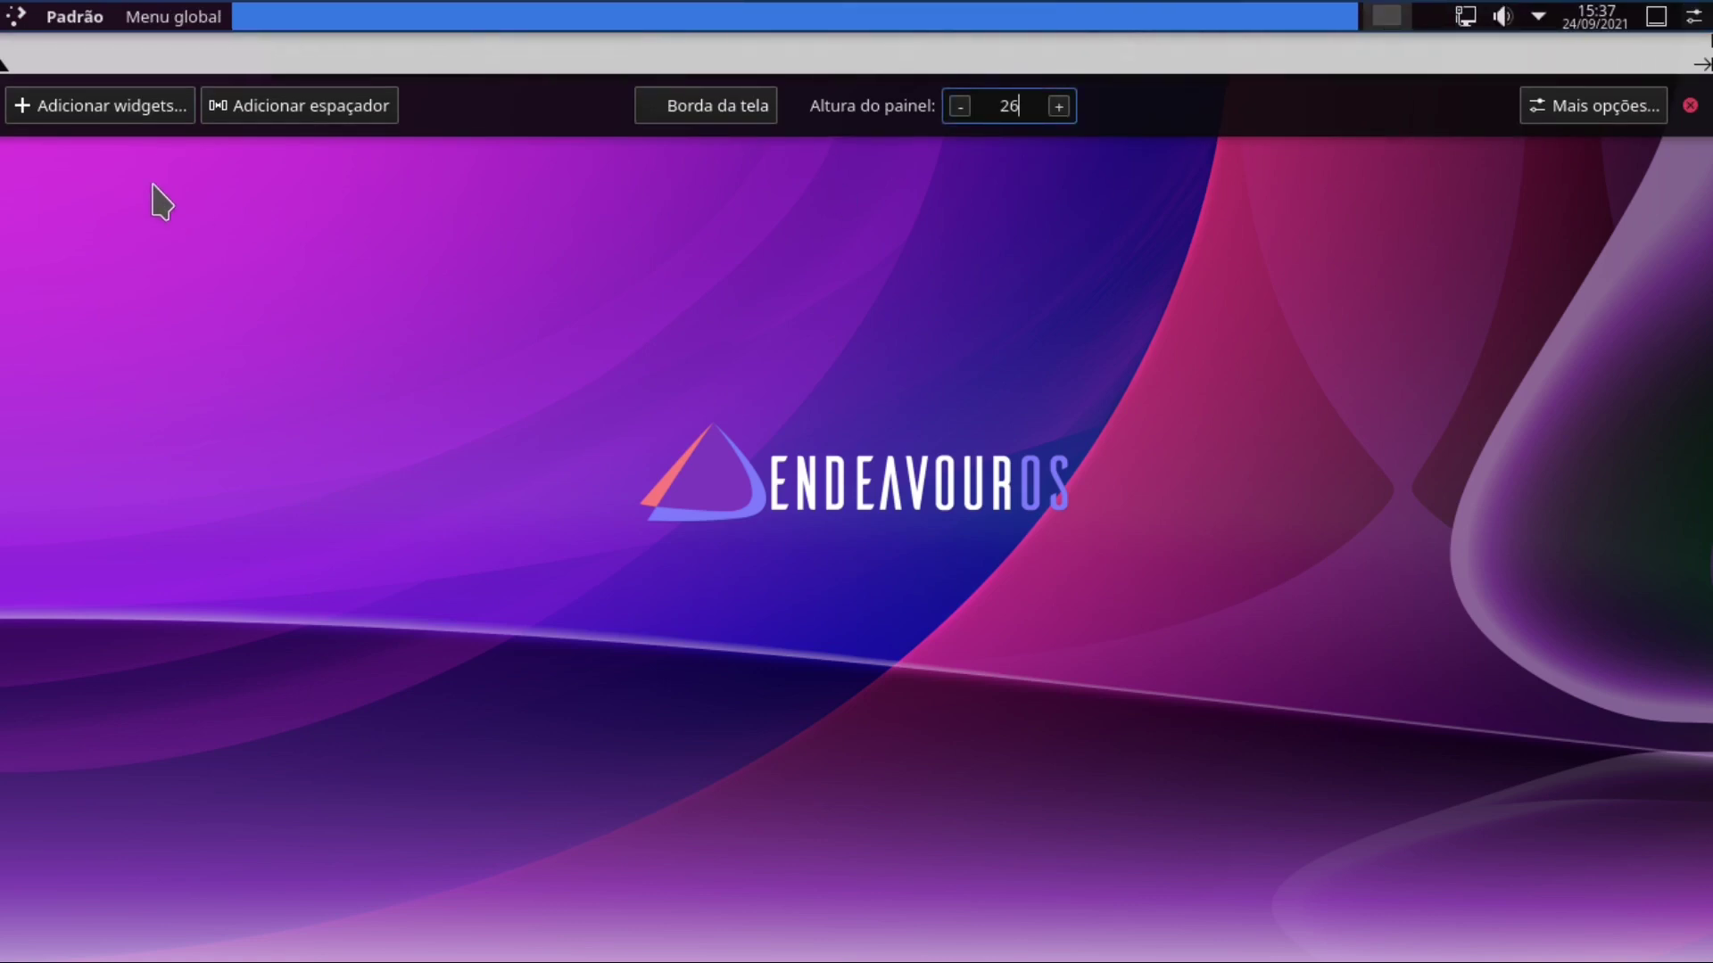
Step: Find the margin separator widget with "sep", place it before the application launcher on the panel, and leave edit mode
left_click(67, 107)
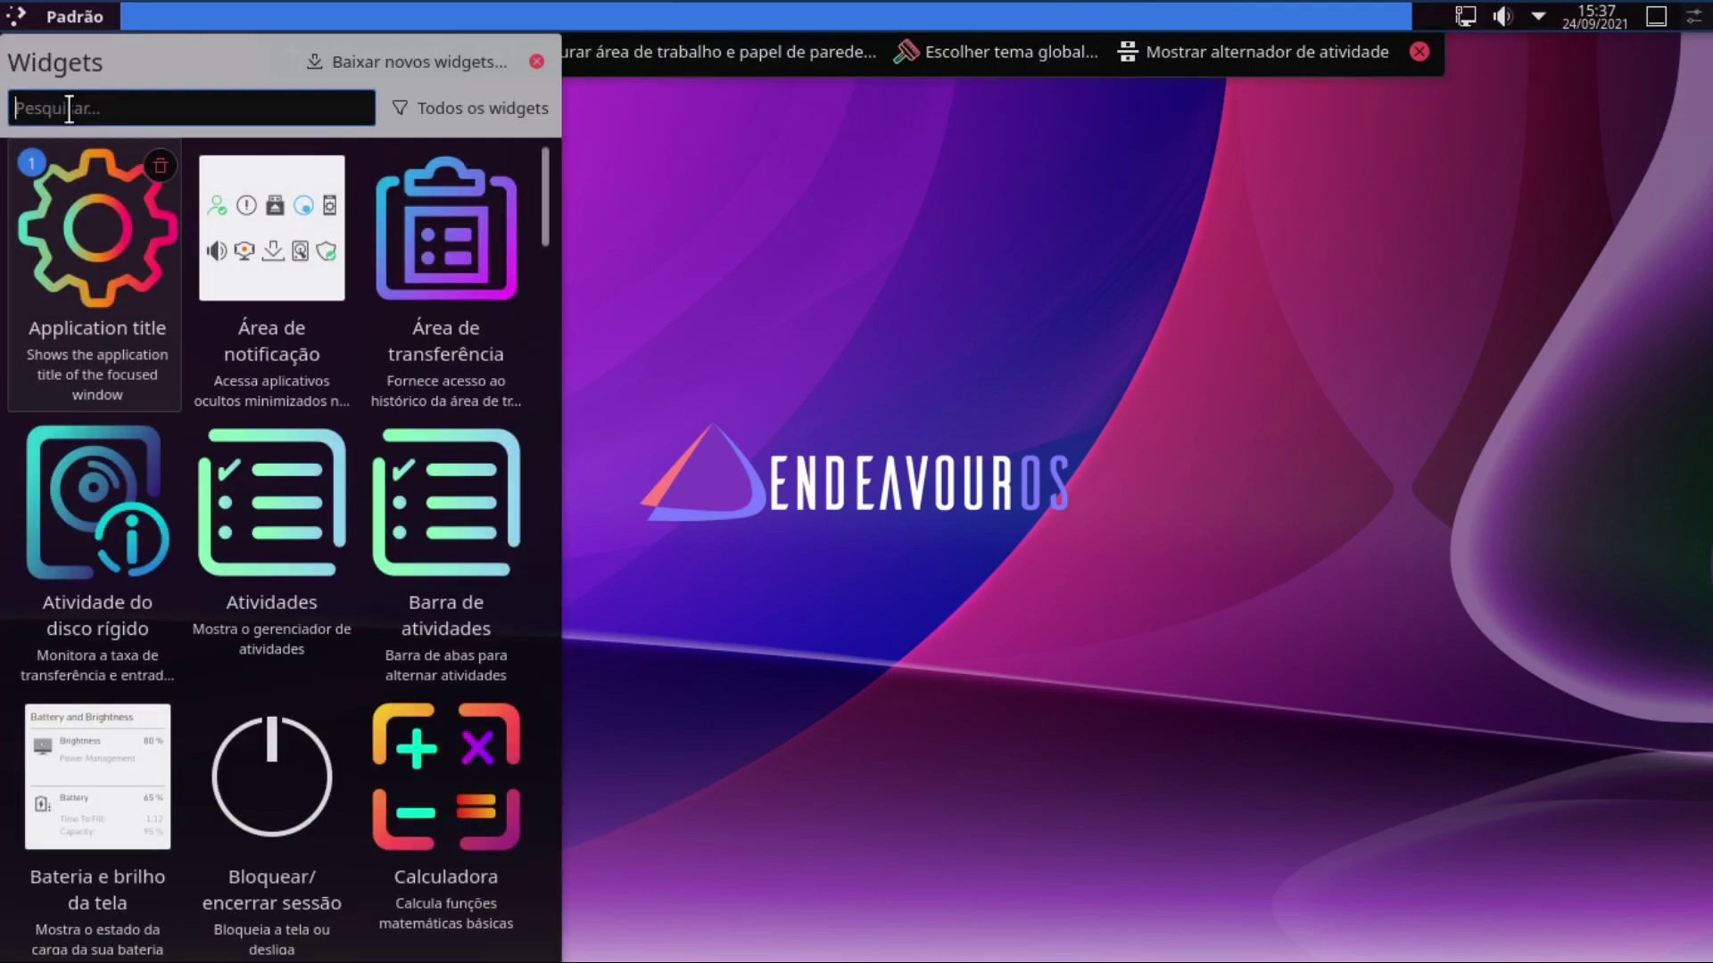
type("sep")
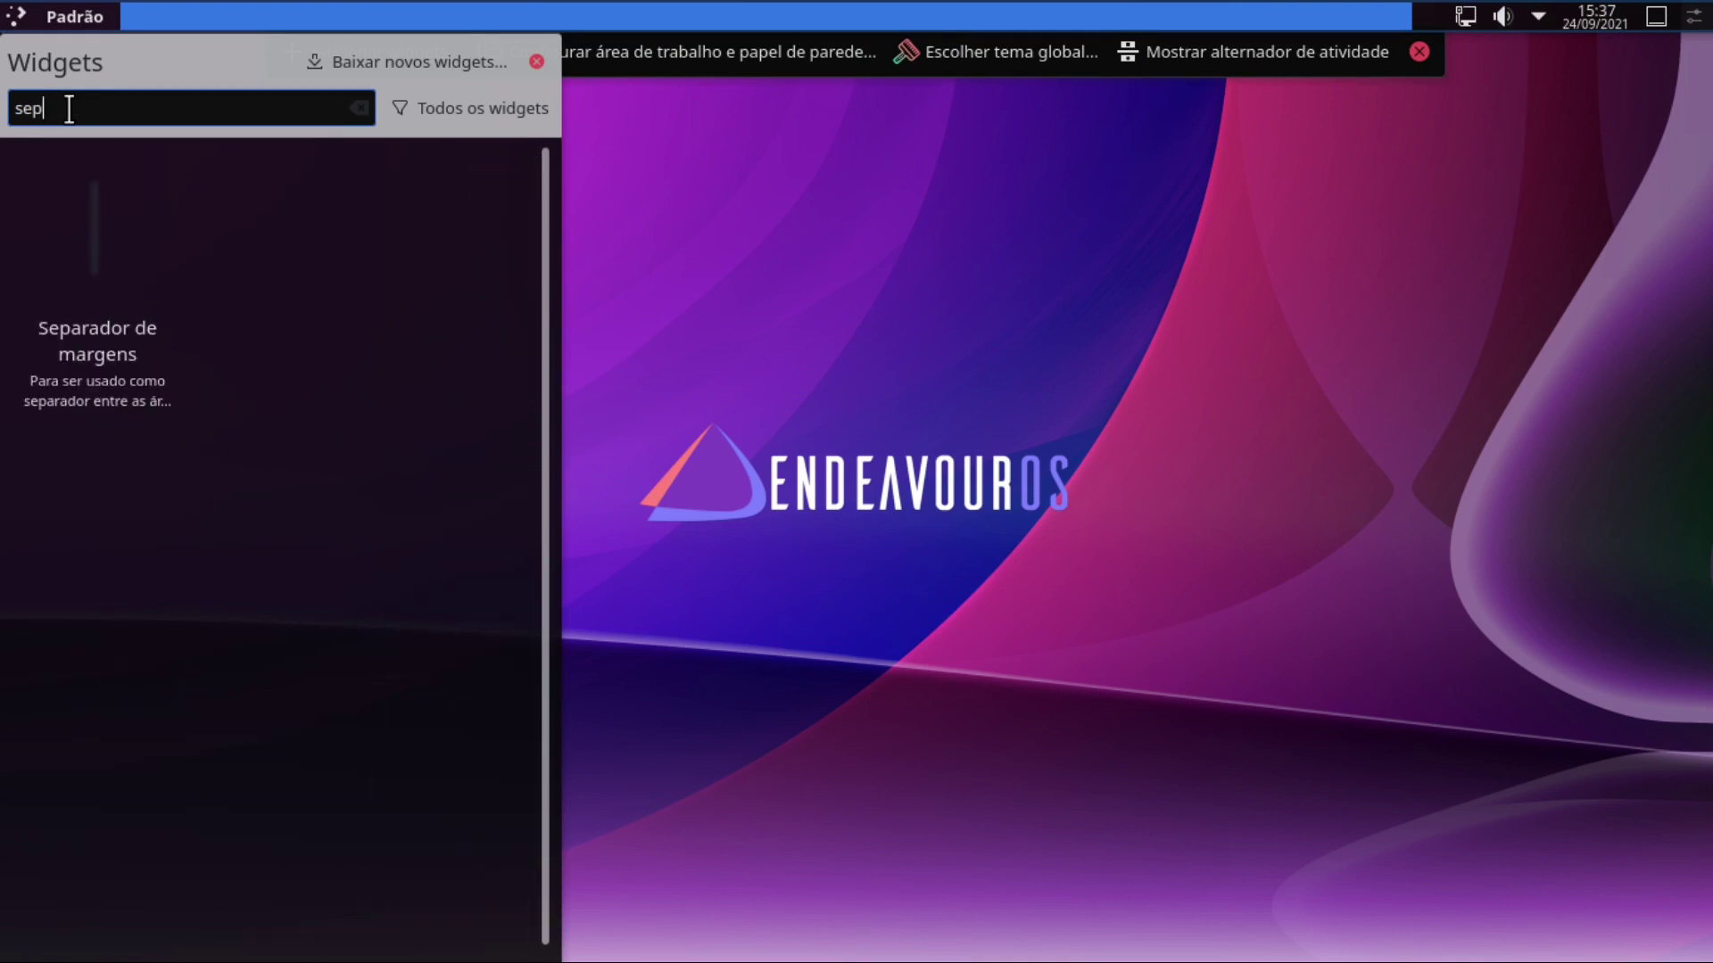
left_click_drag(103, 253, 49, 16)
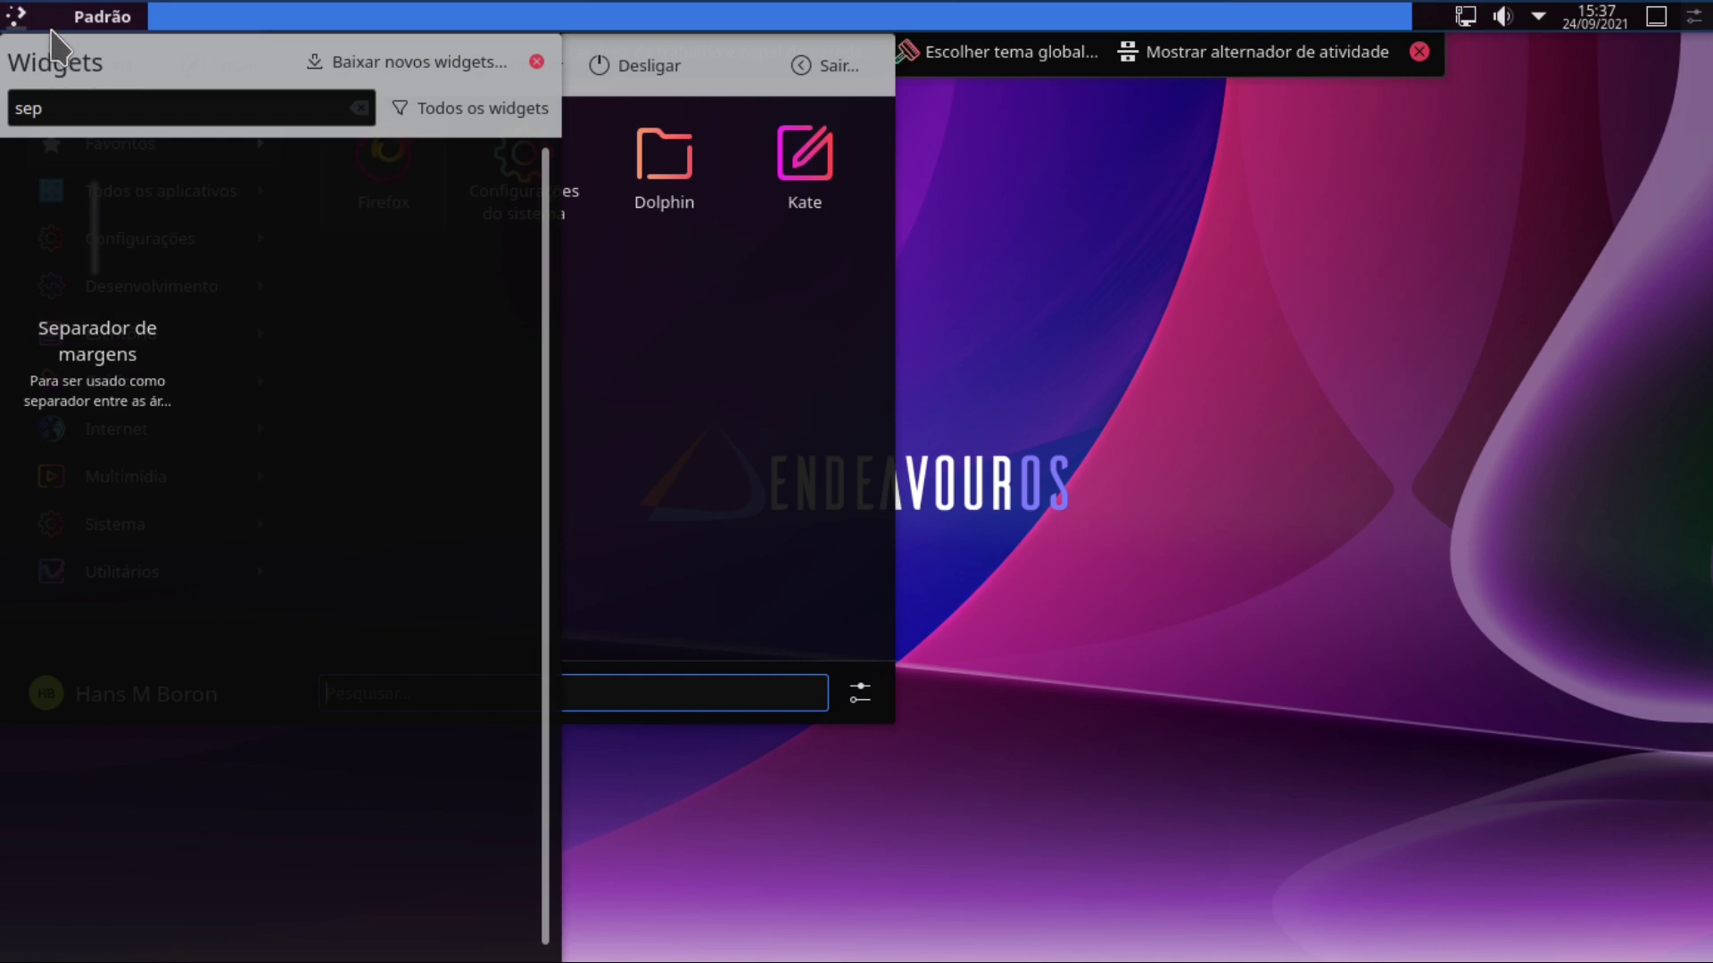
left_click(43, 16)
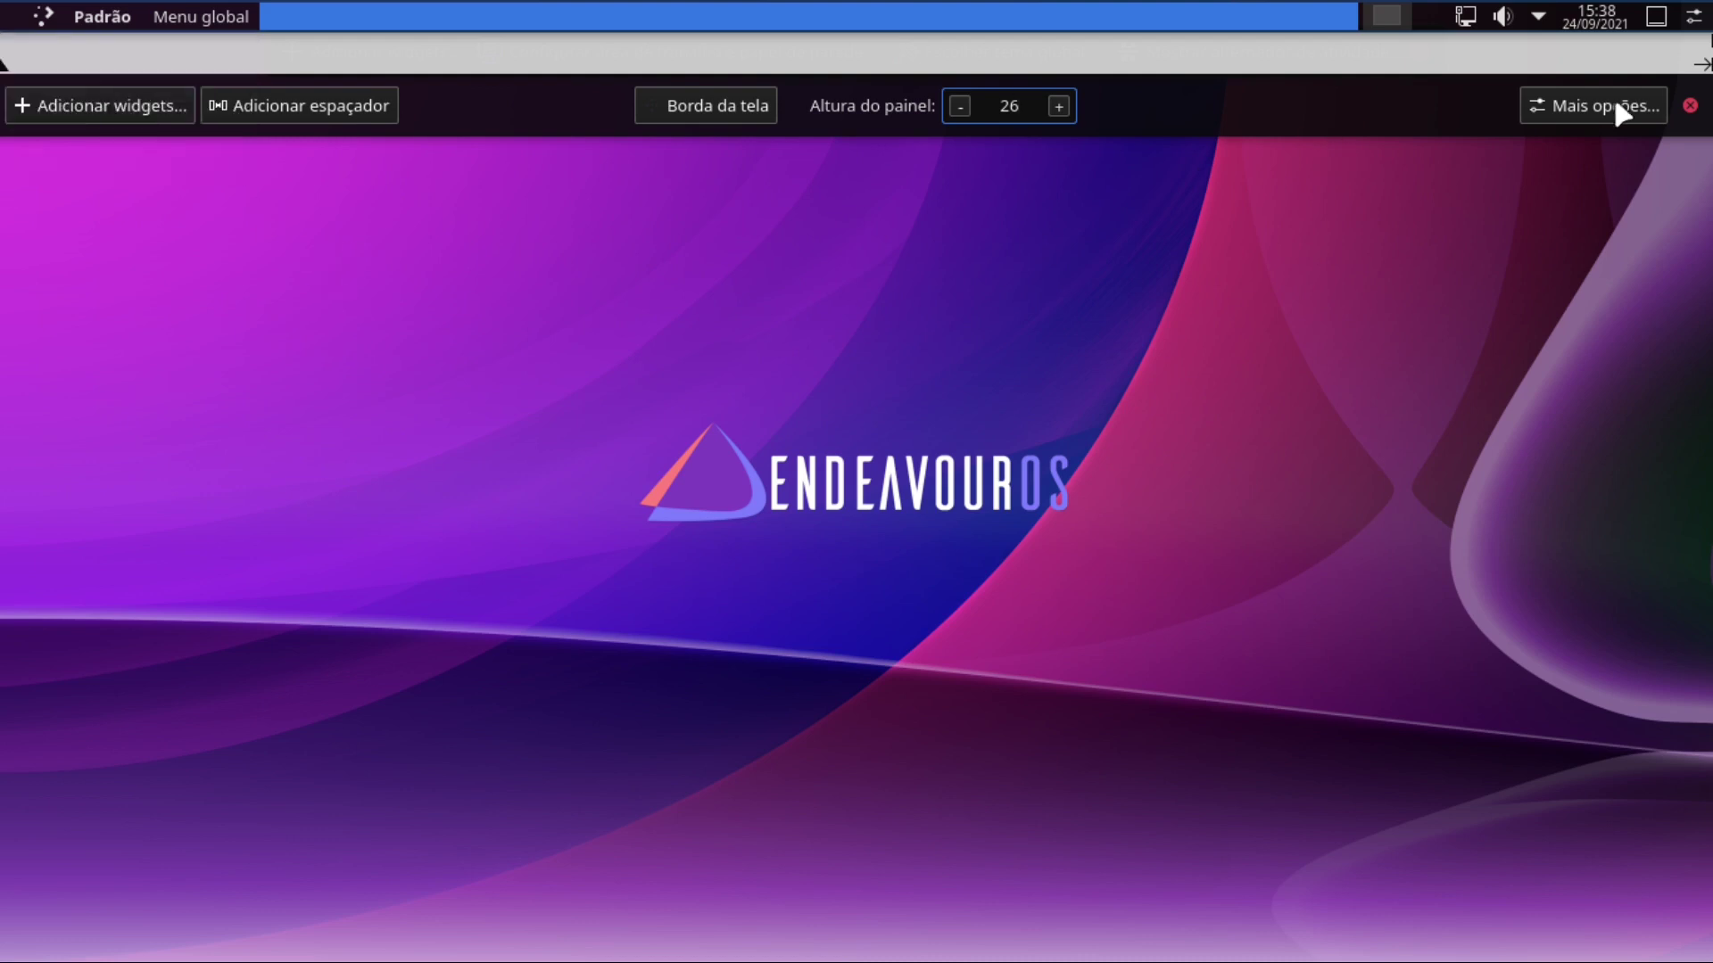
left_click(1691, 105)
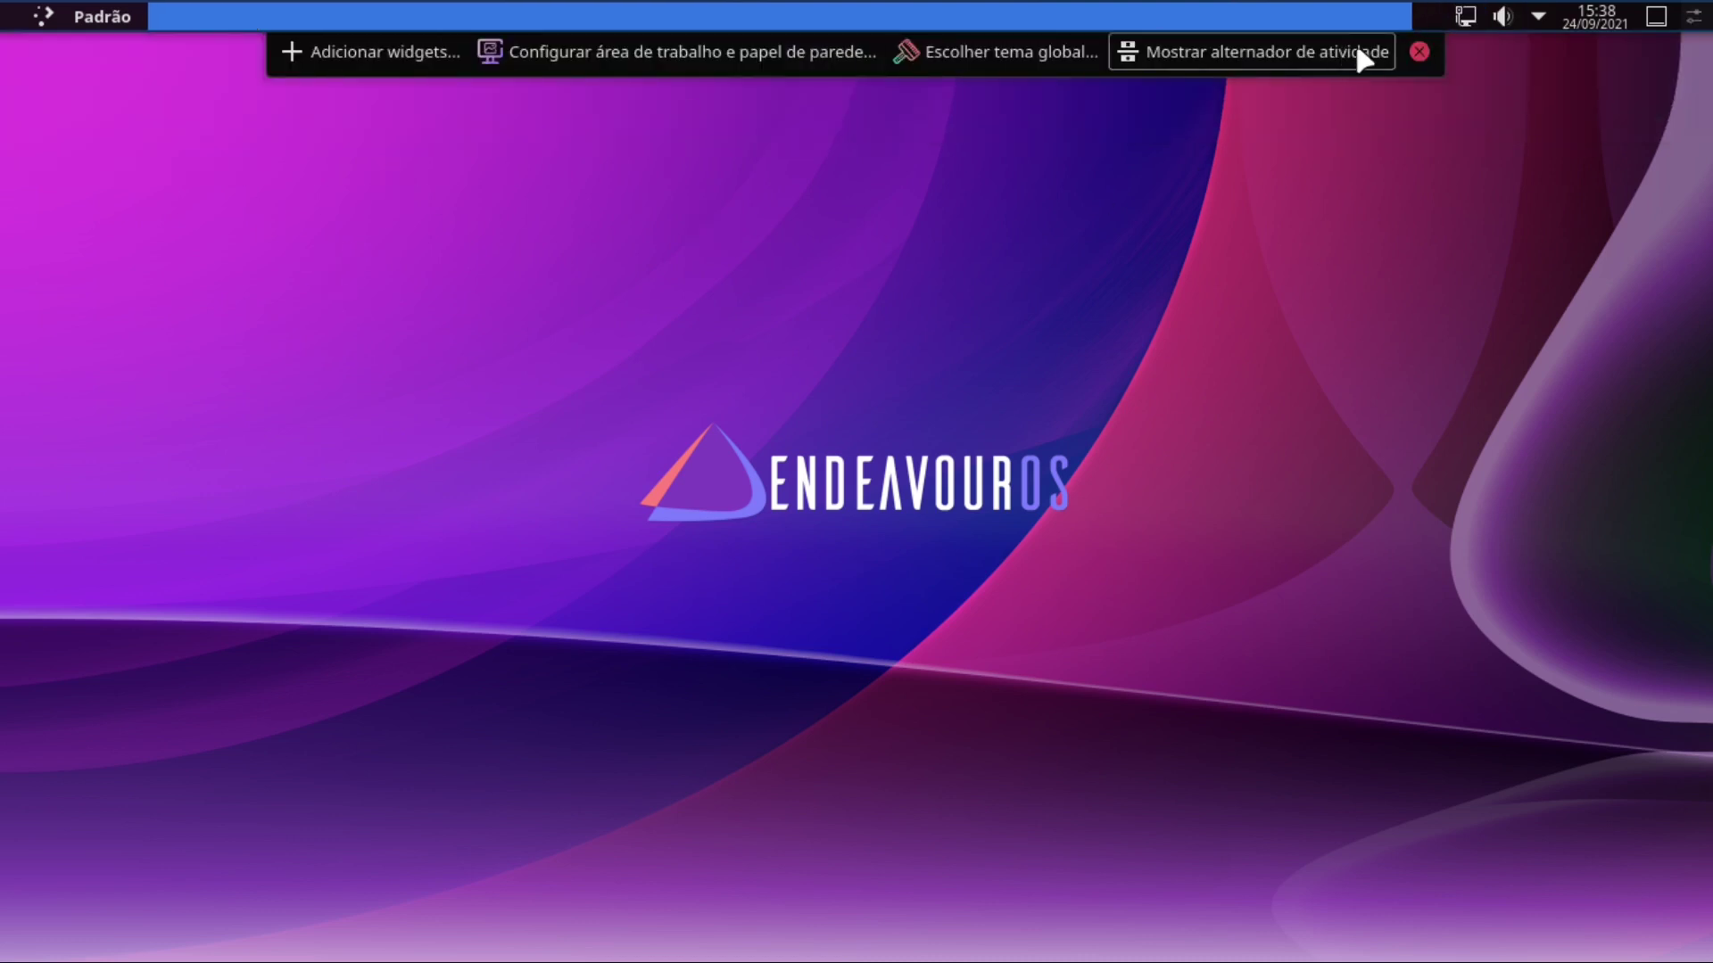
left_click(1419, 51)
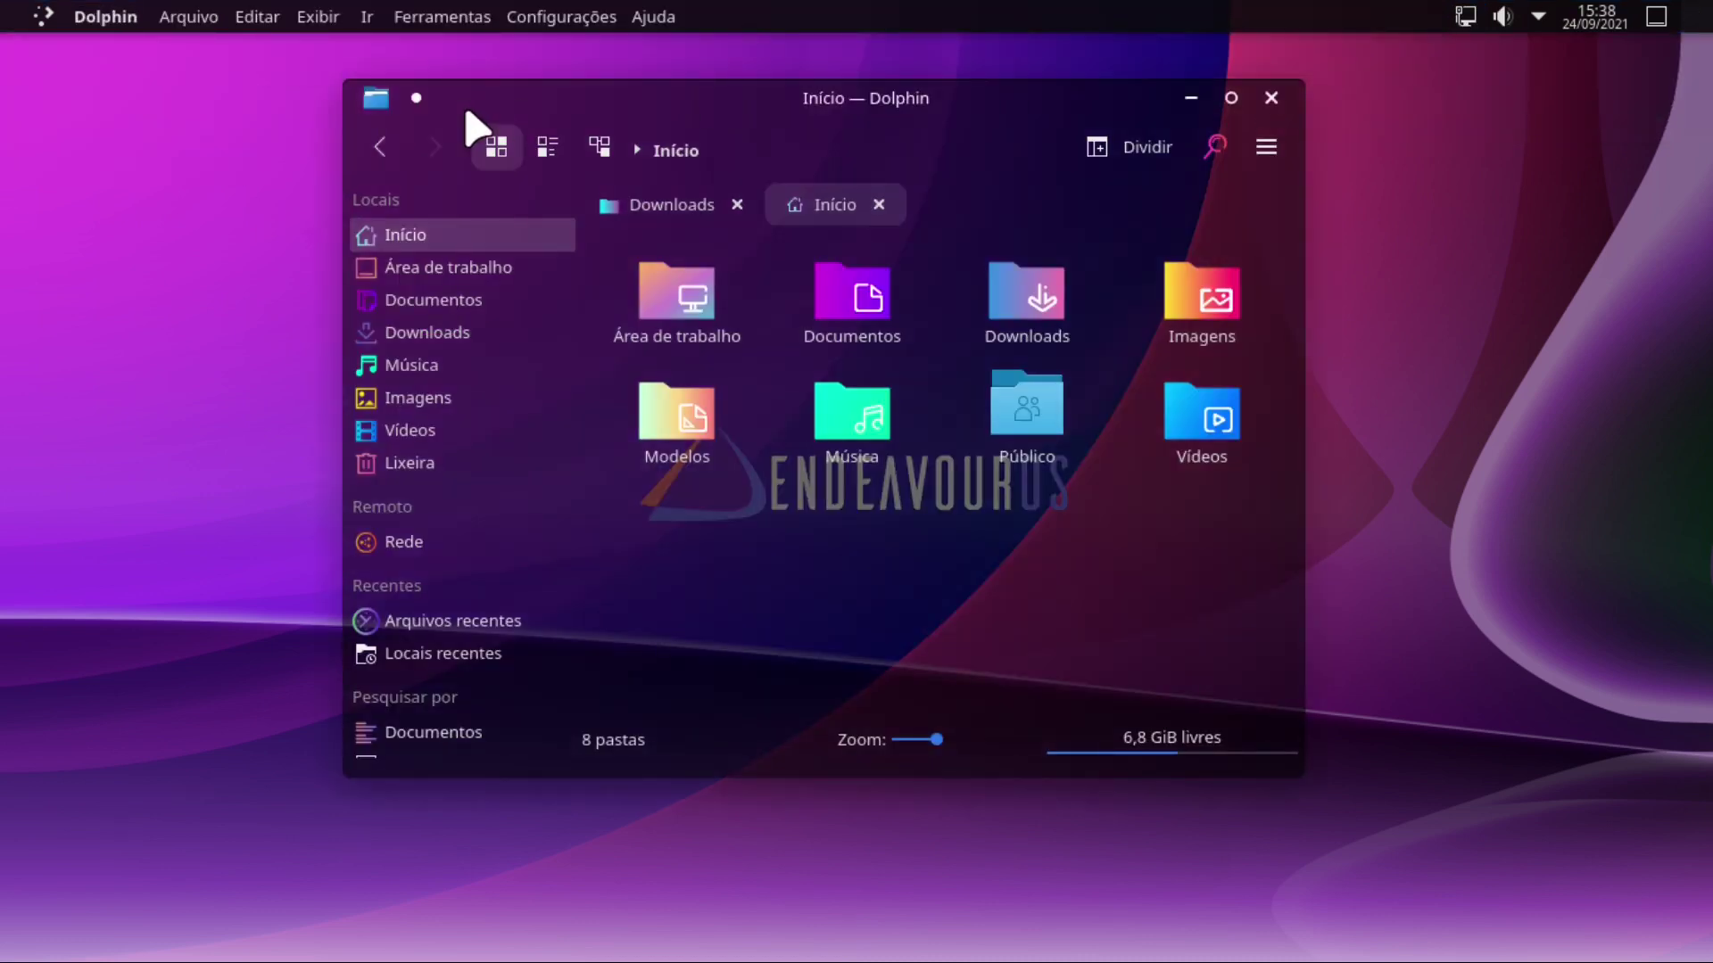
Step: Open the application launcher's settings and start browsing the file system for a custom launcher icon
right_click(42, 13)
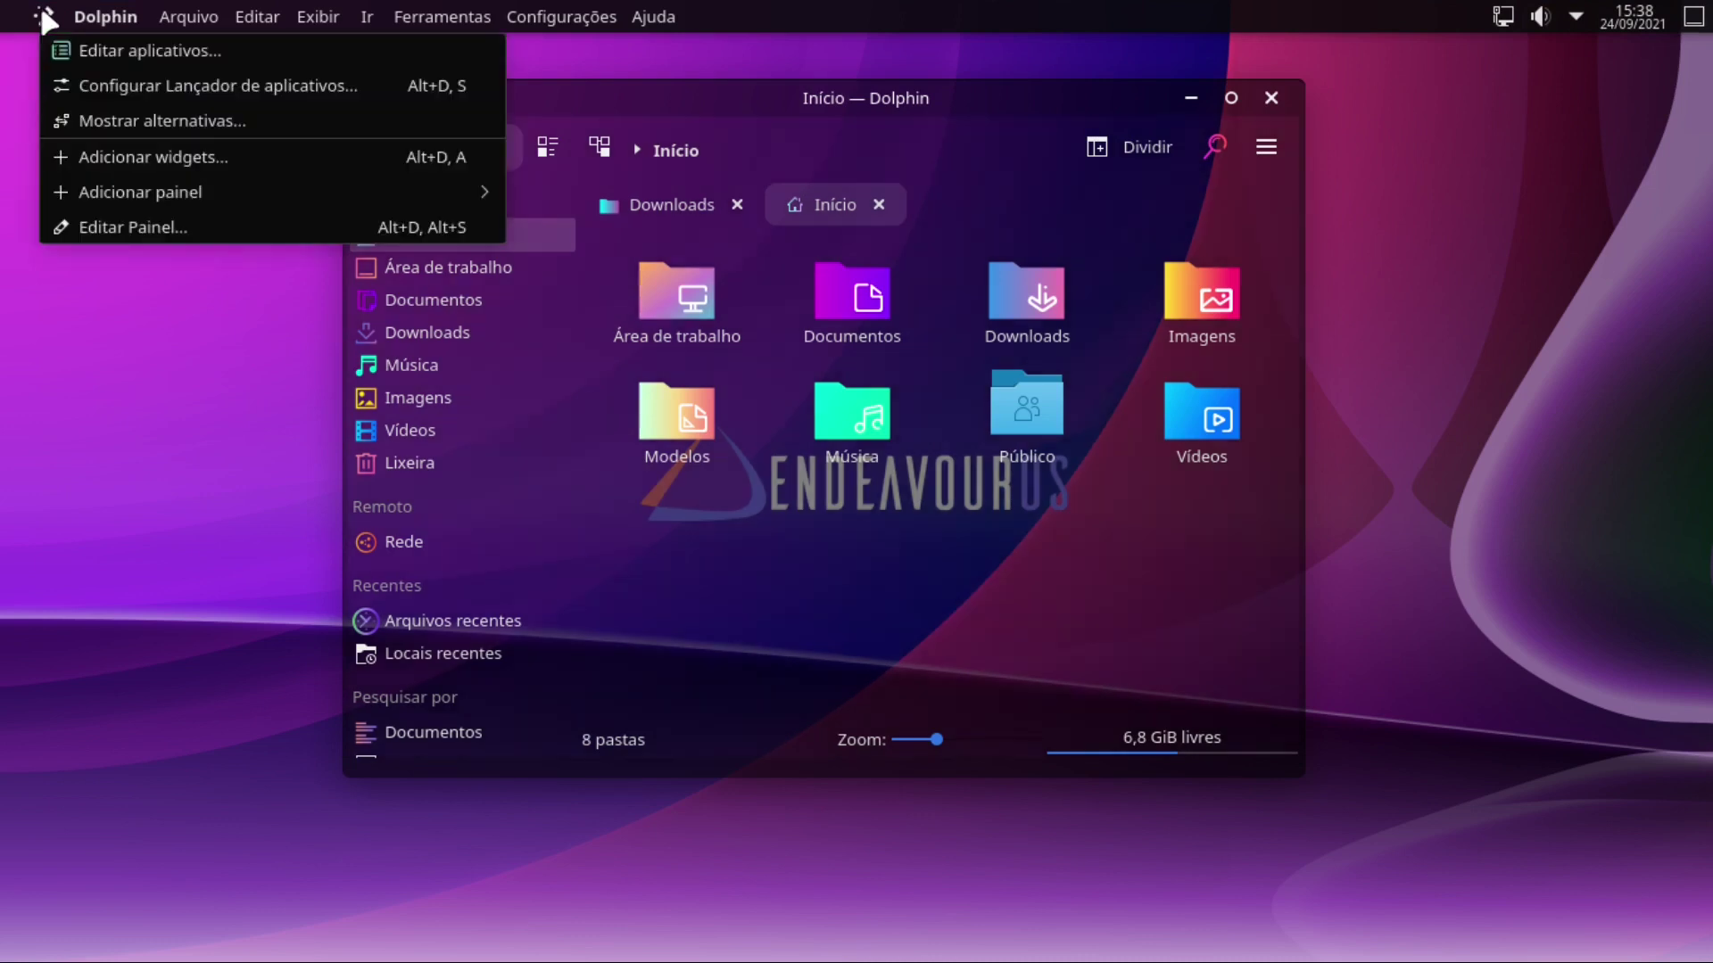
left_click(154, 89)
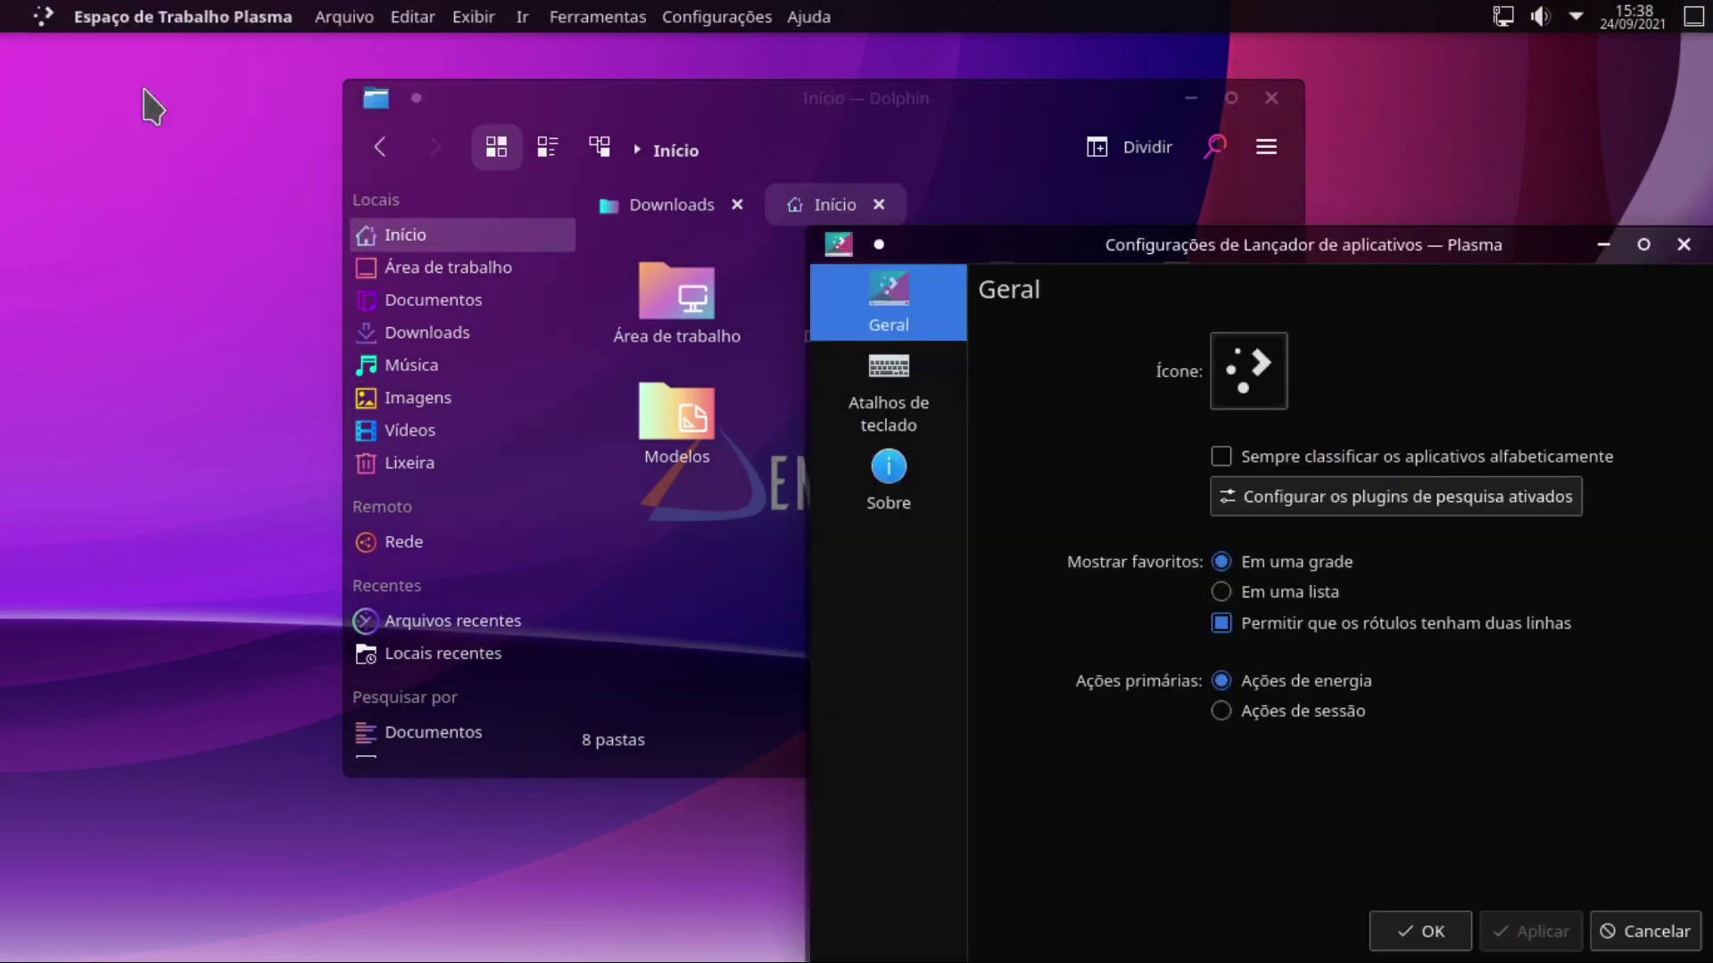
left_click(1238, 365)
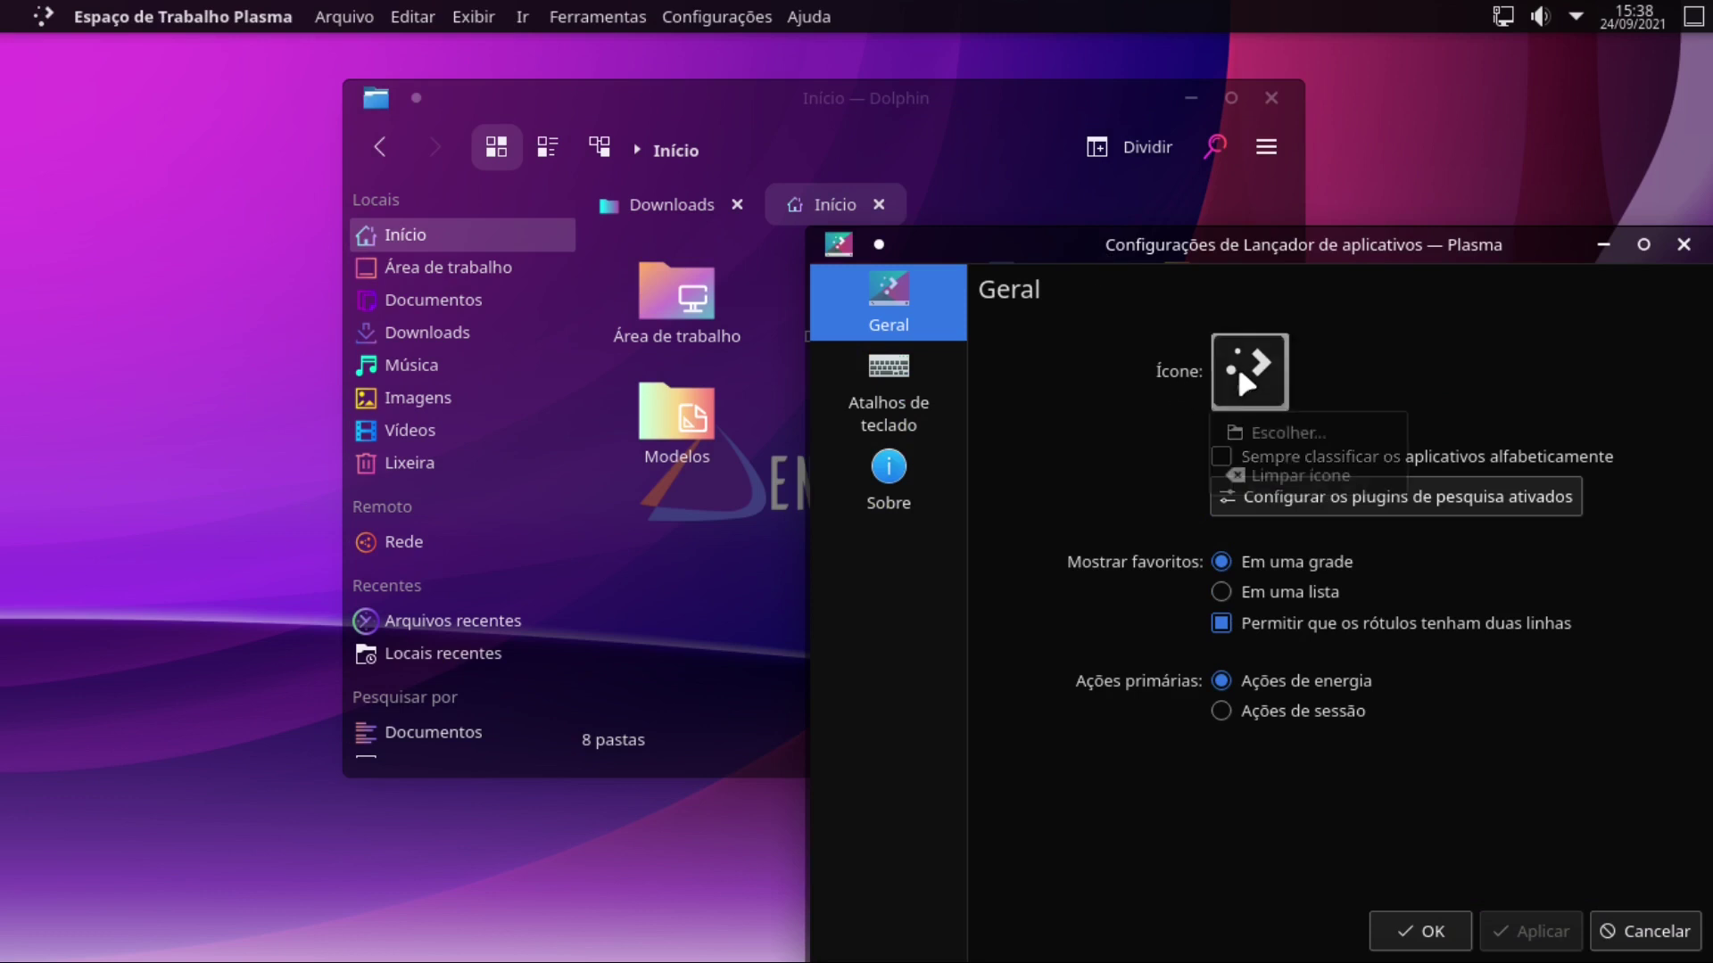
left_click(1258, 431)
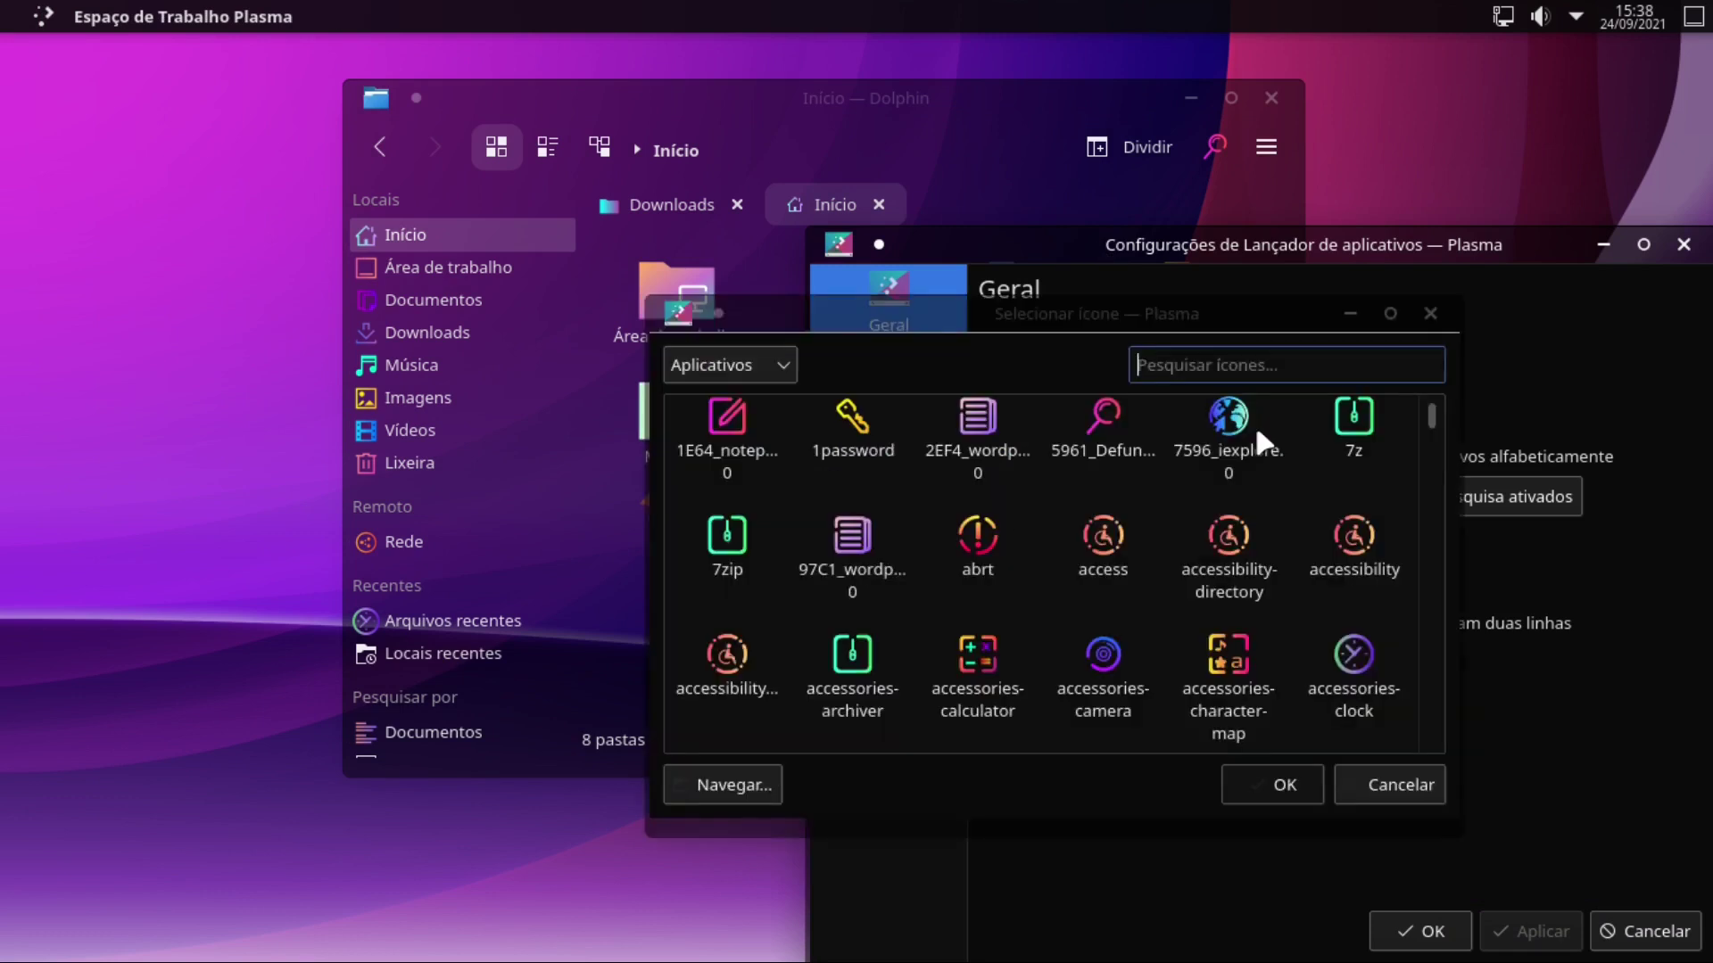
left_click(737, 782)
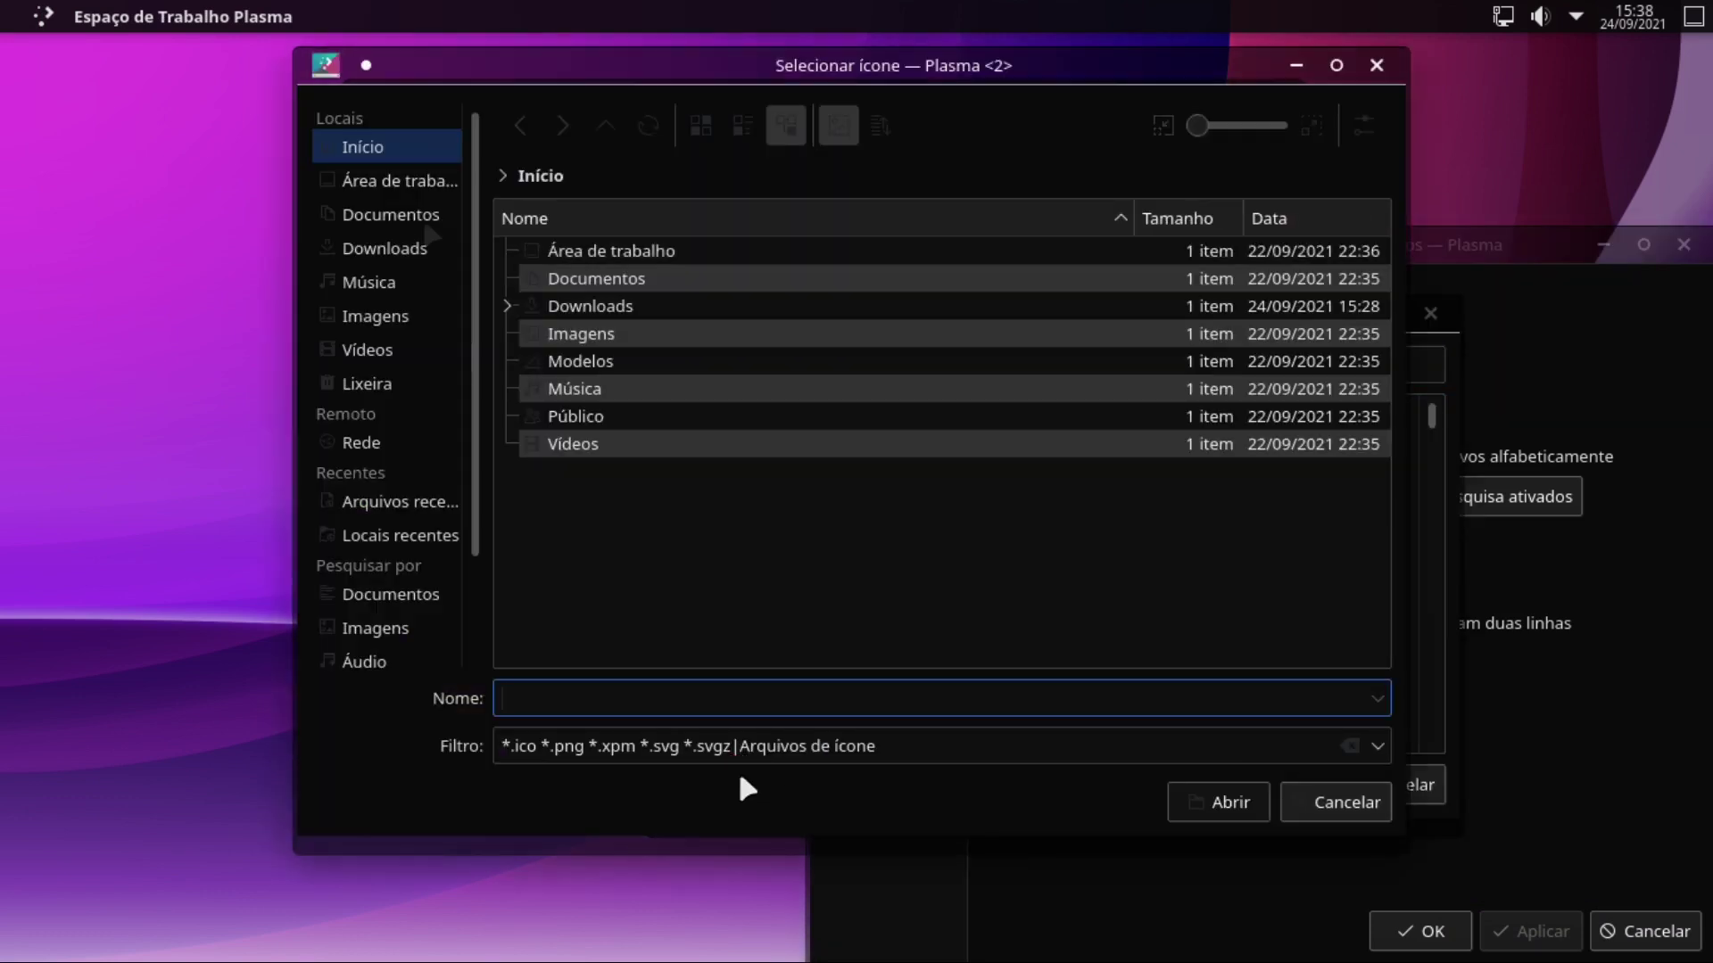
Step: Choose /usr/share/endeavouros/EndeavourOS-icon.png as the application launcher's icon and apply the setting
left_click(601, 131)
left_click(600, 134)
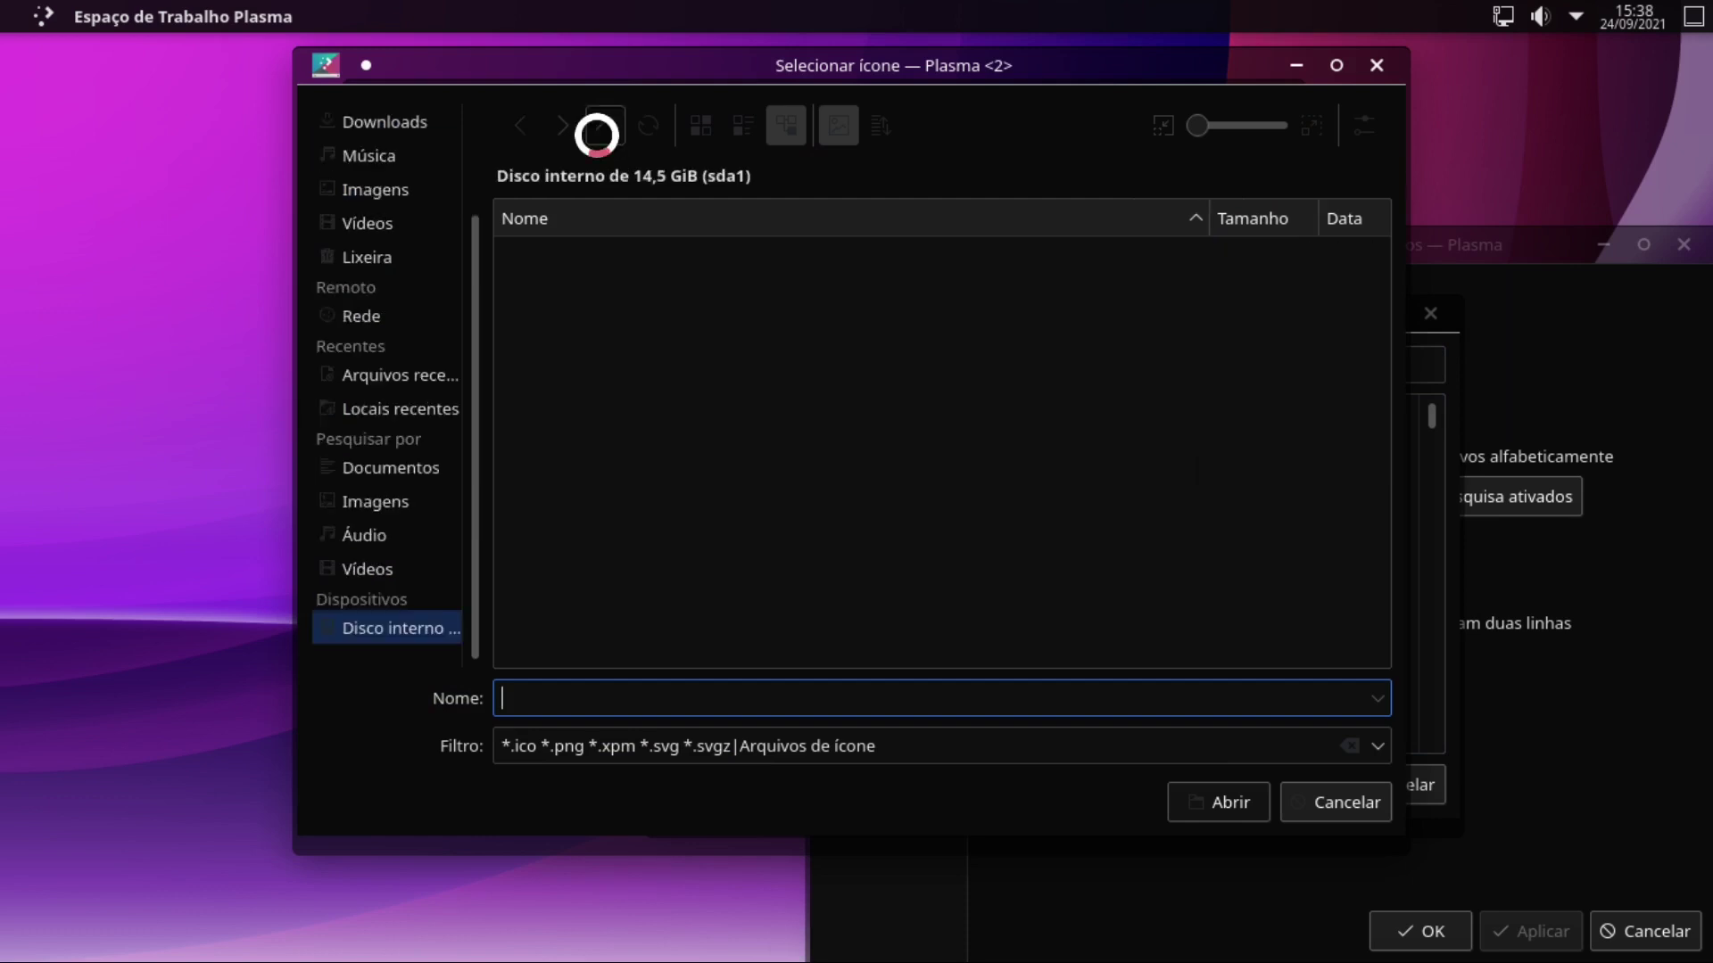
scroll(647, 551, "down", 1)
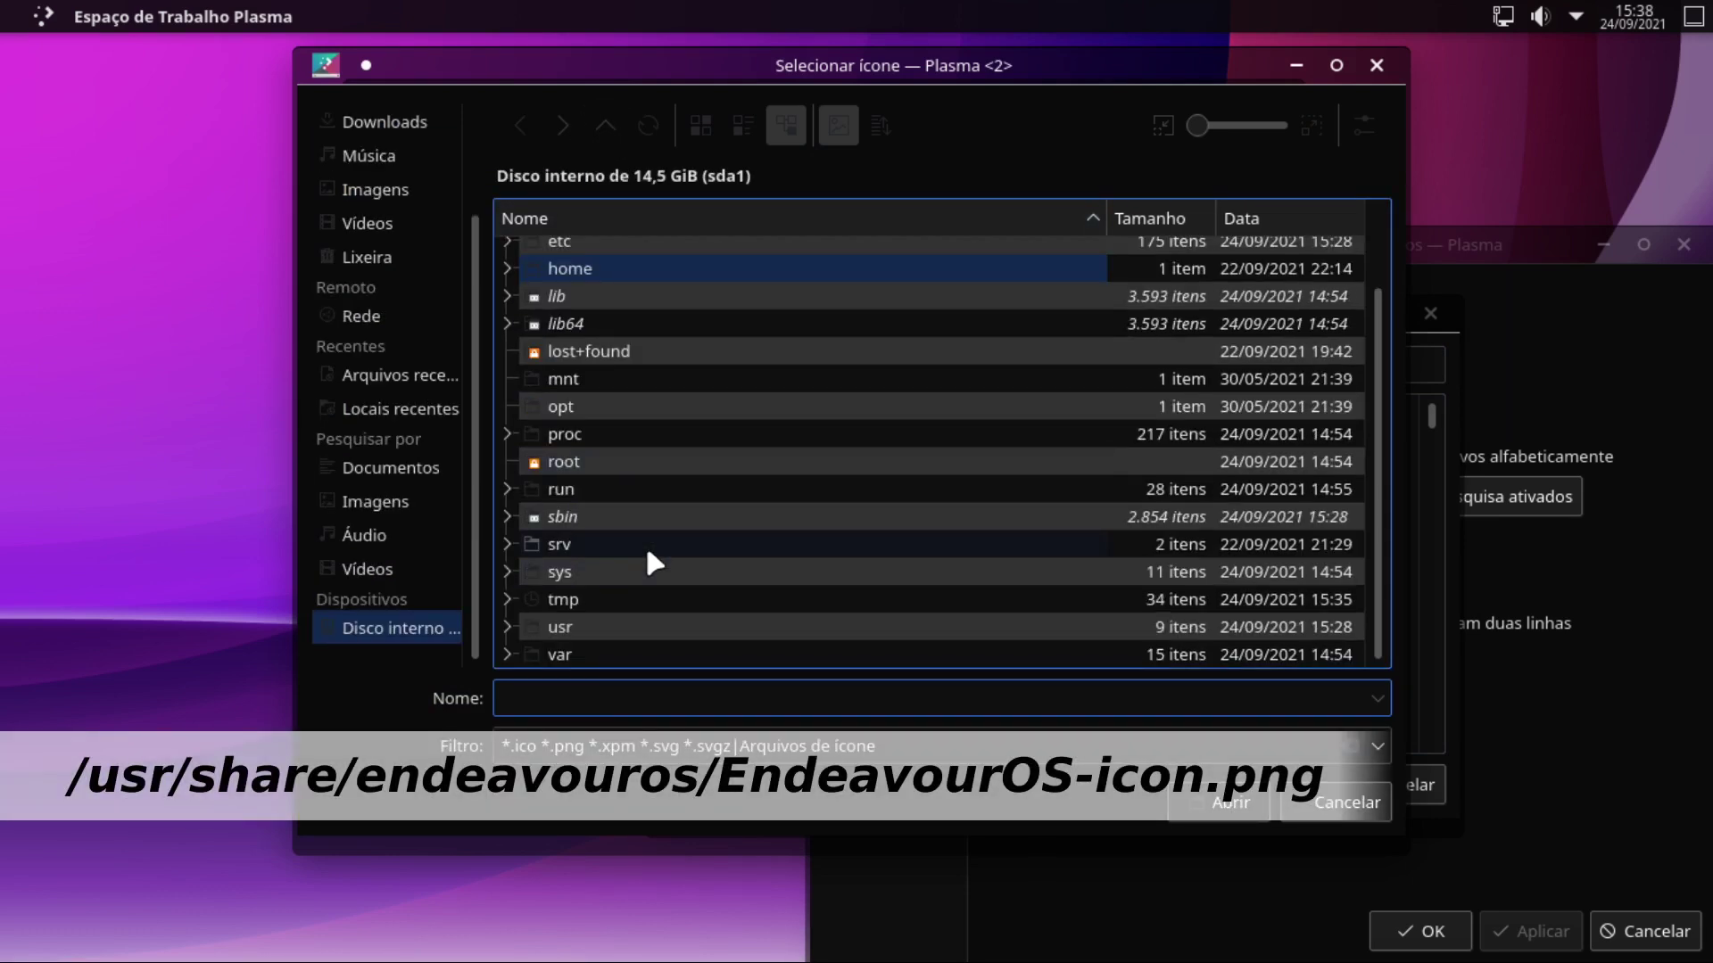
left_click(521, 628)
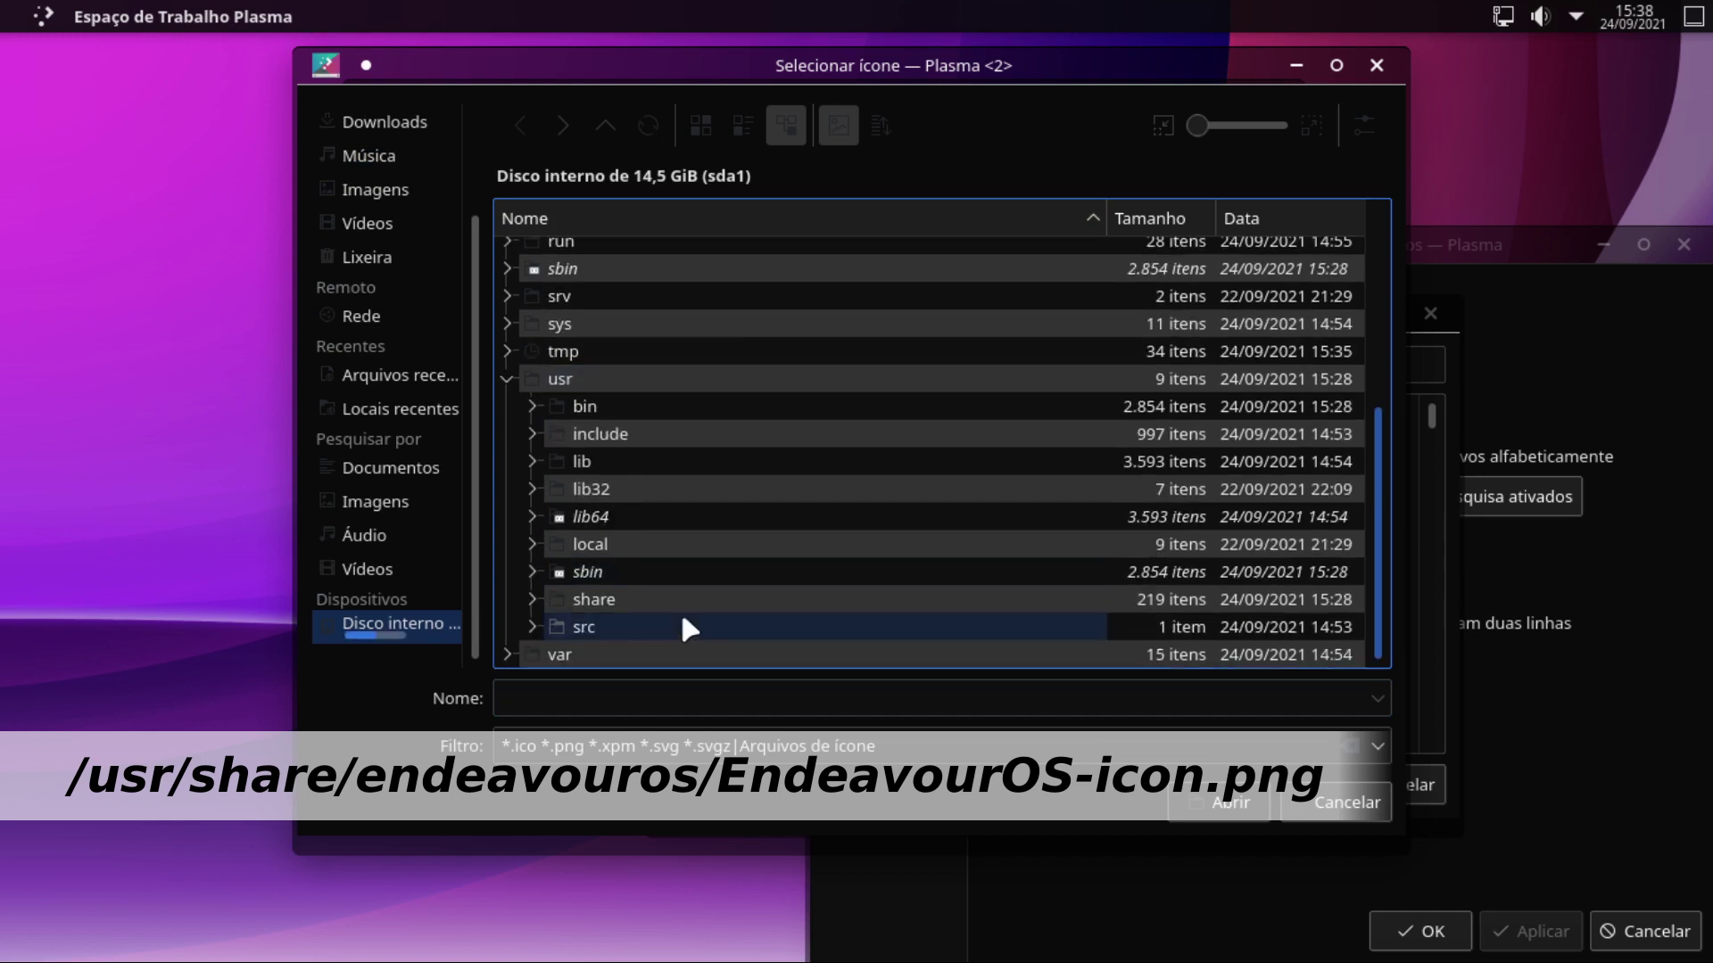
left_click(530, 598)
scroll(729, 579, "down", 10)
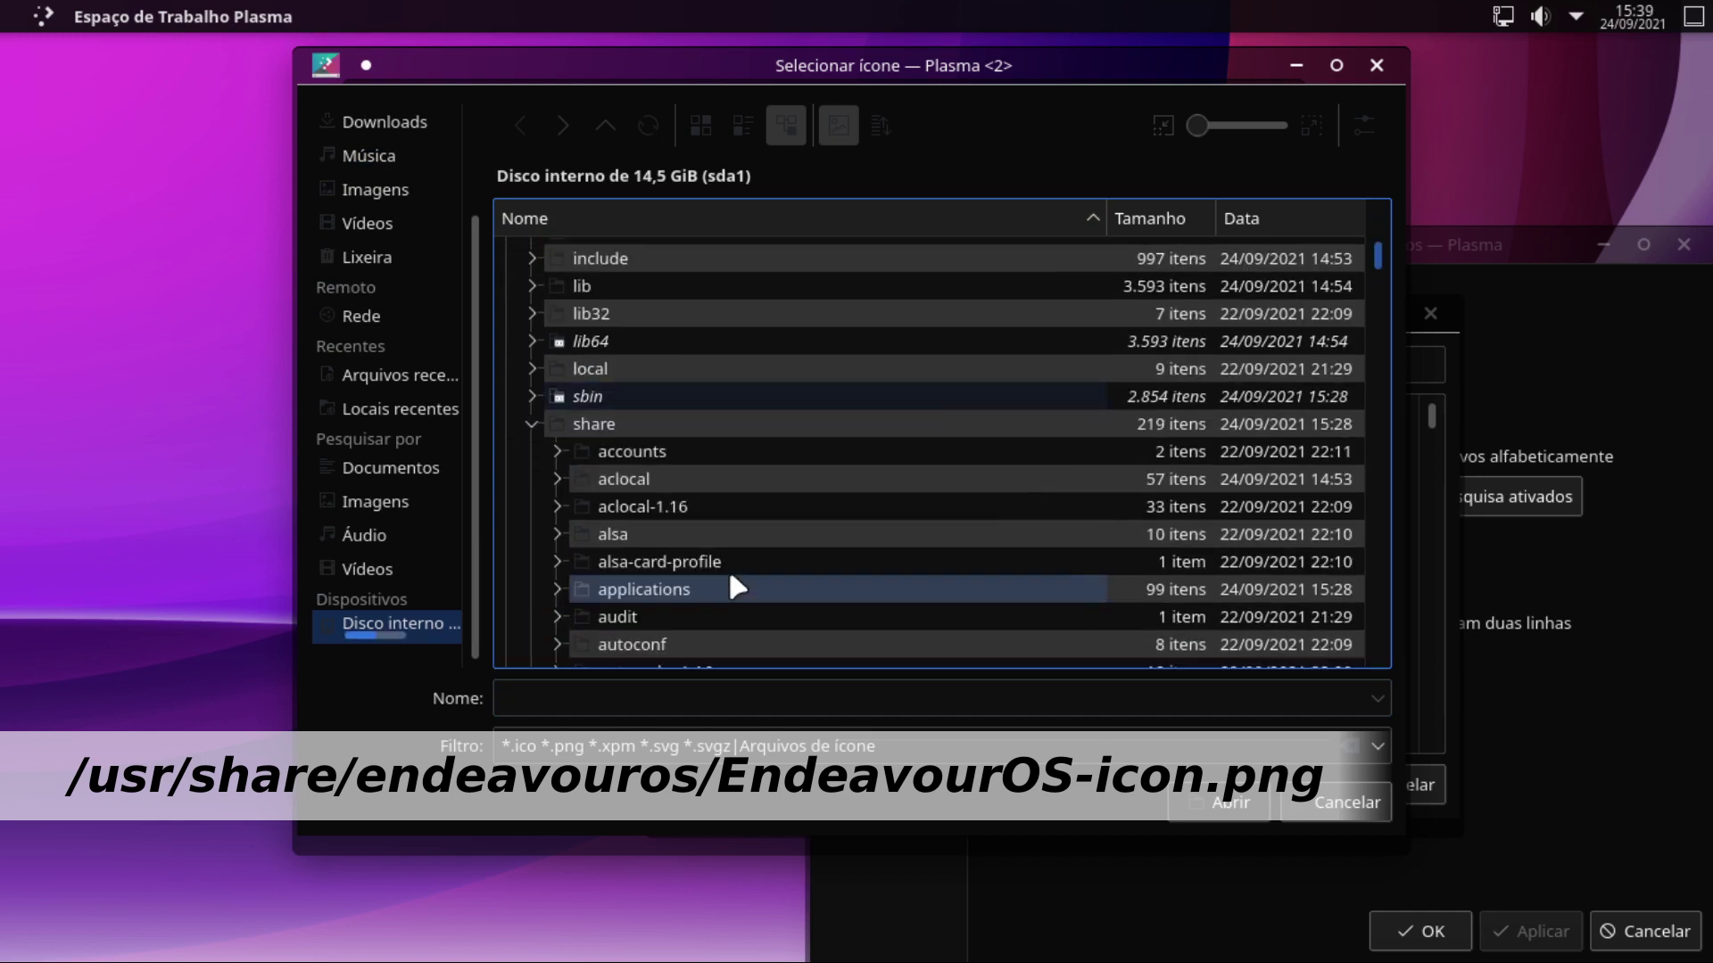
scroll(736, 586, "down", 2)
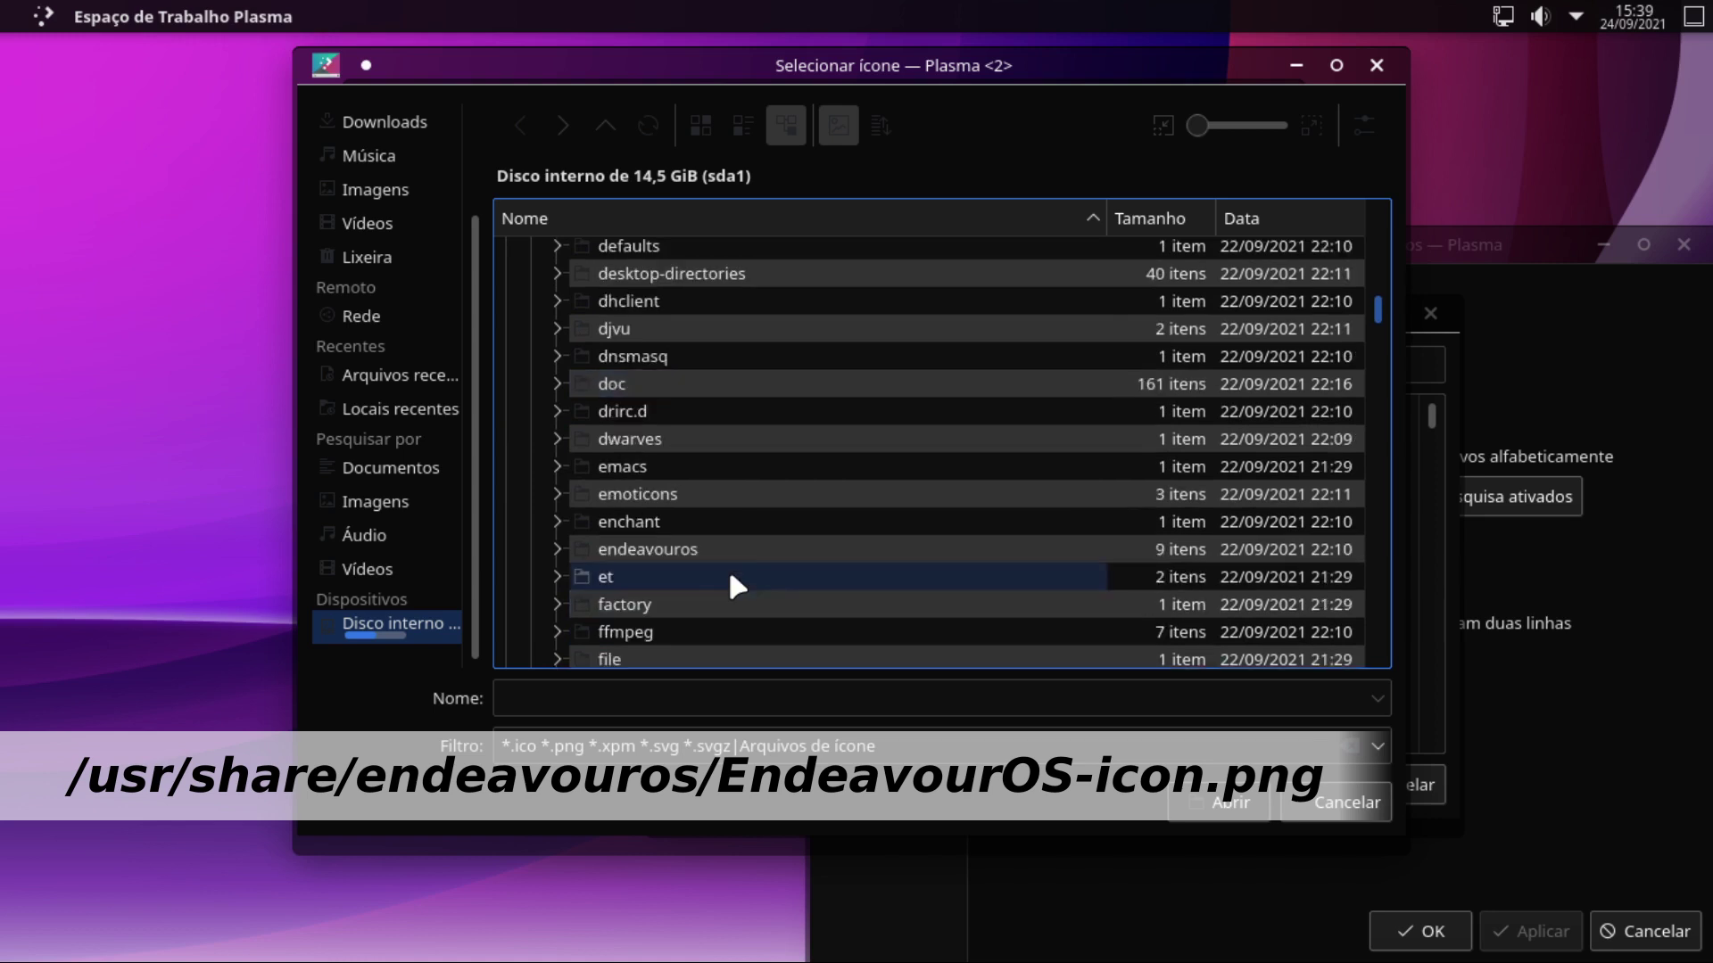
left_click(557, 556)
left_click(730, 429)
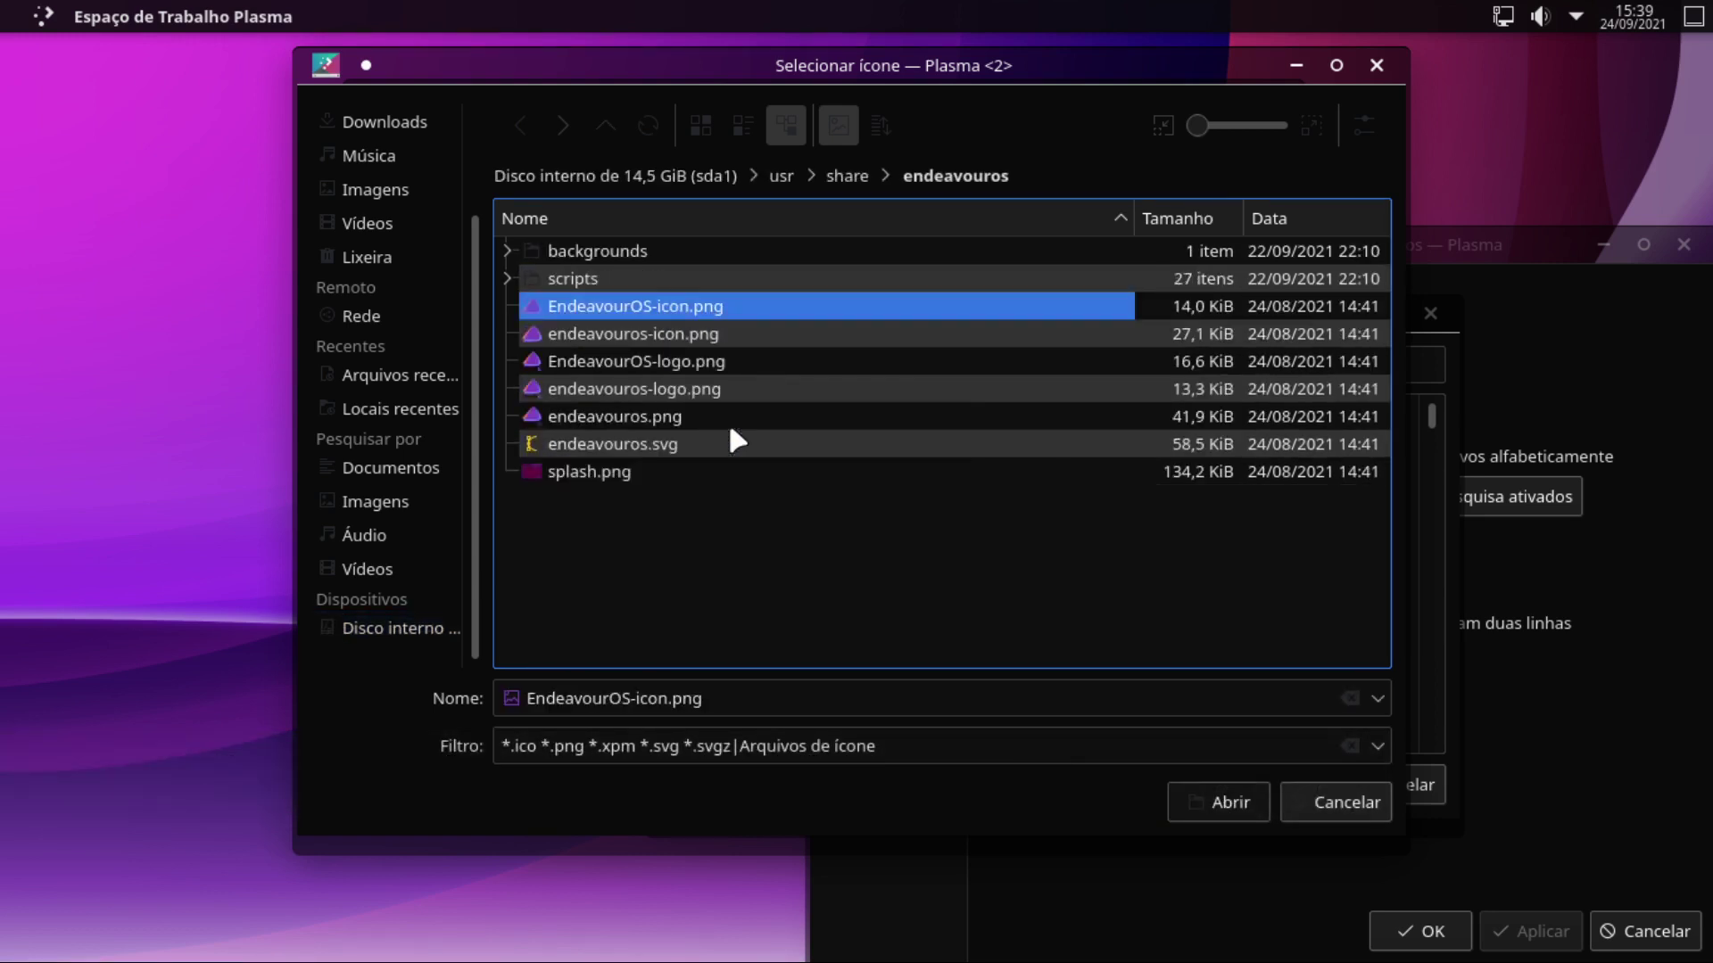
left_click(1229, 803)
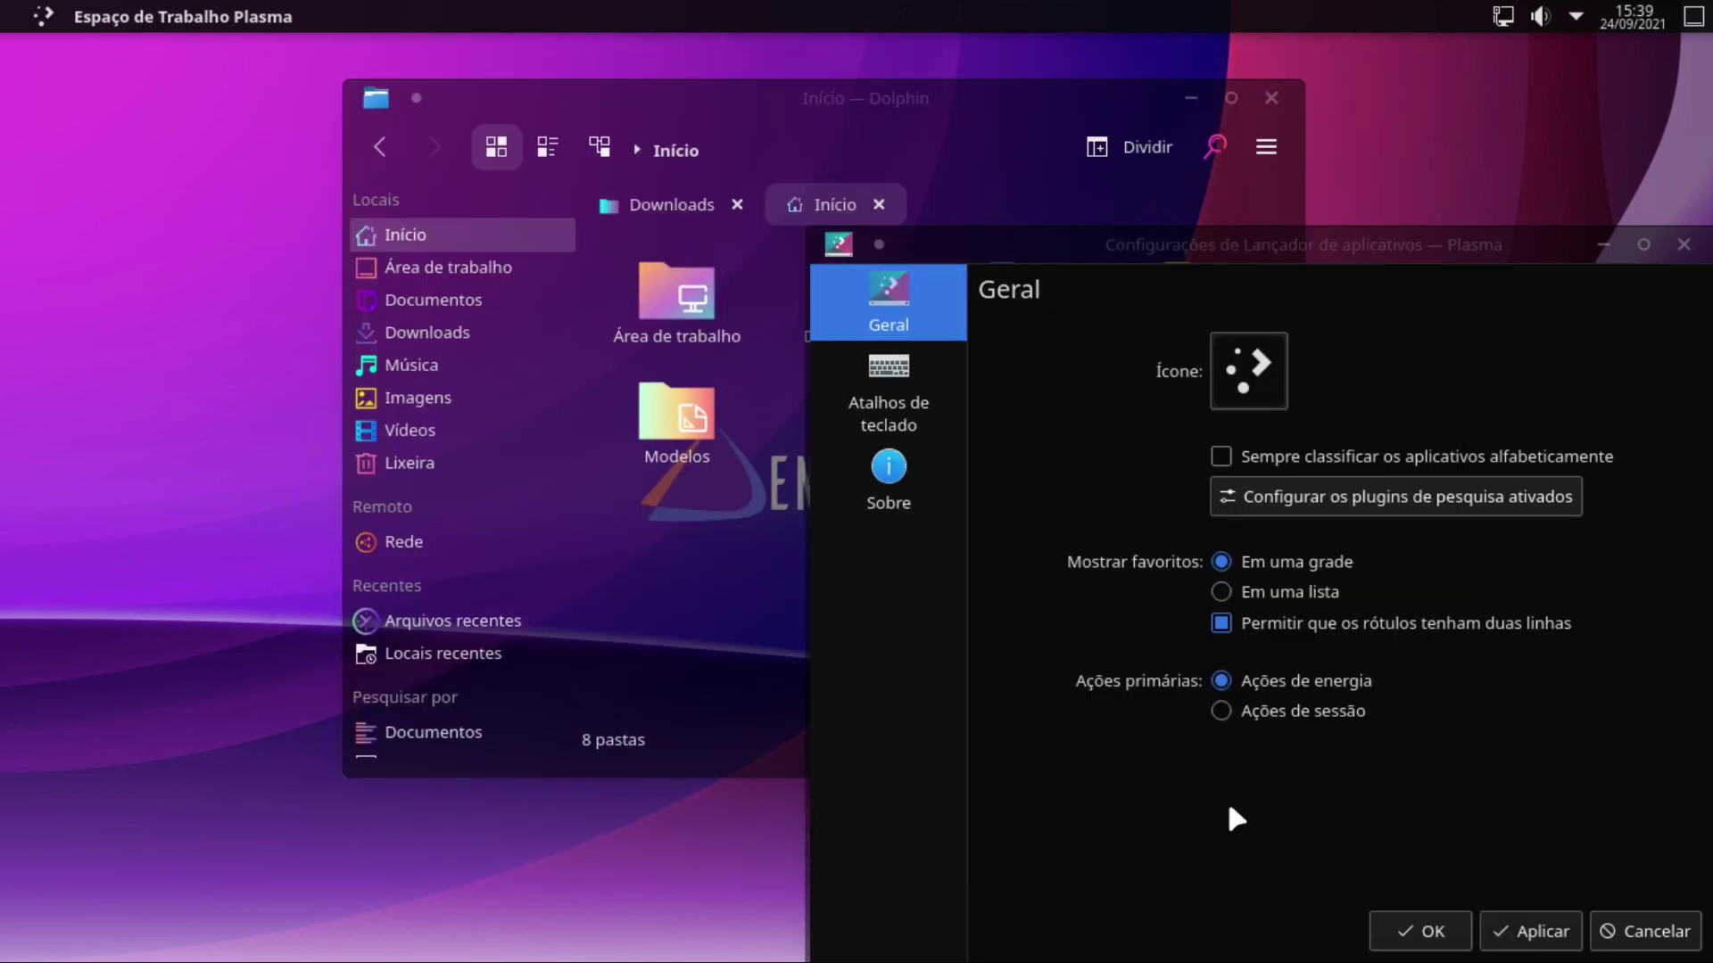
left_click(1551, 917)
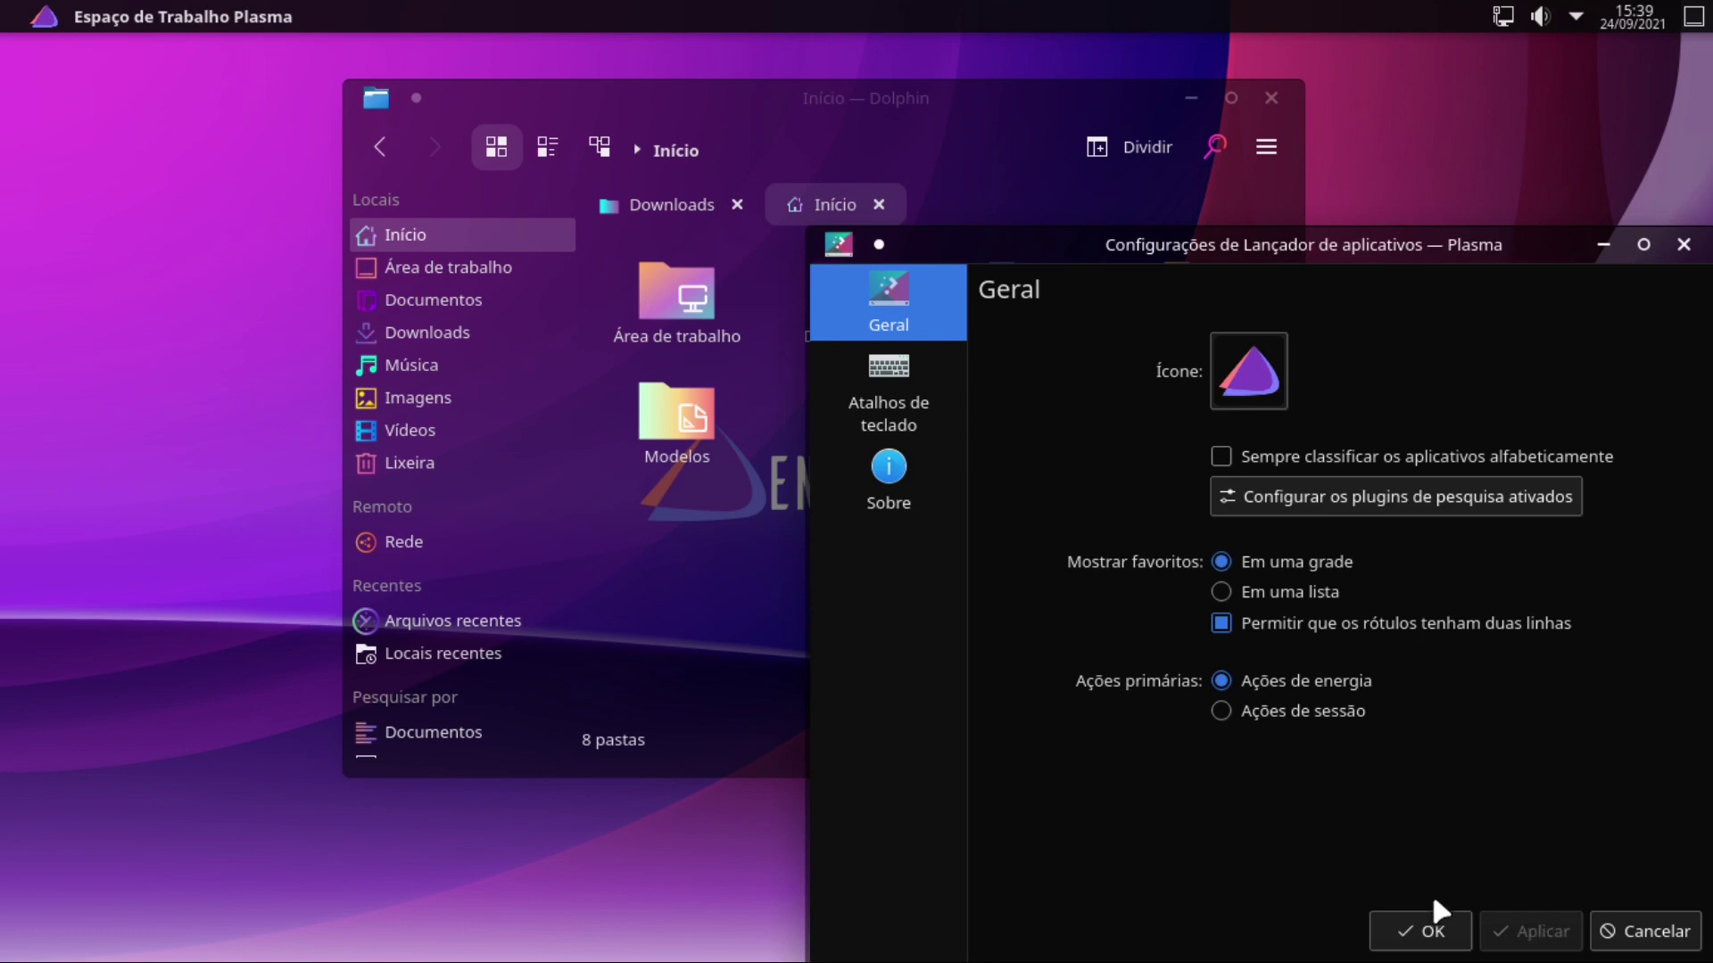
left_click(1433, 928)
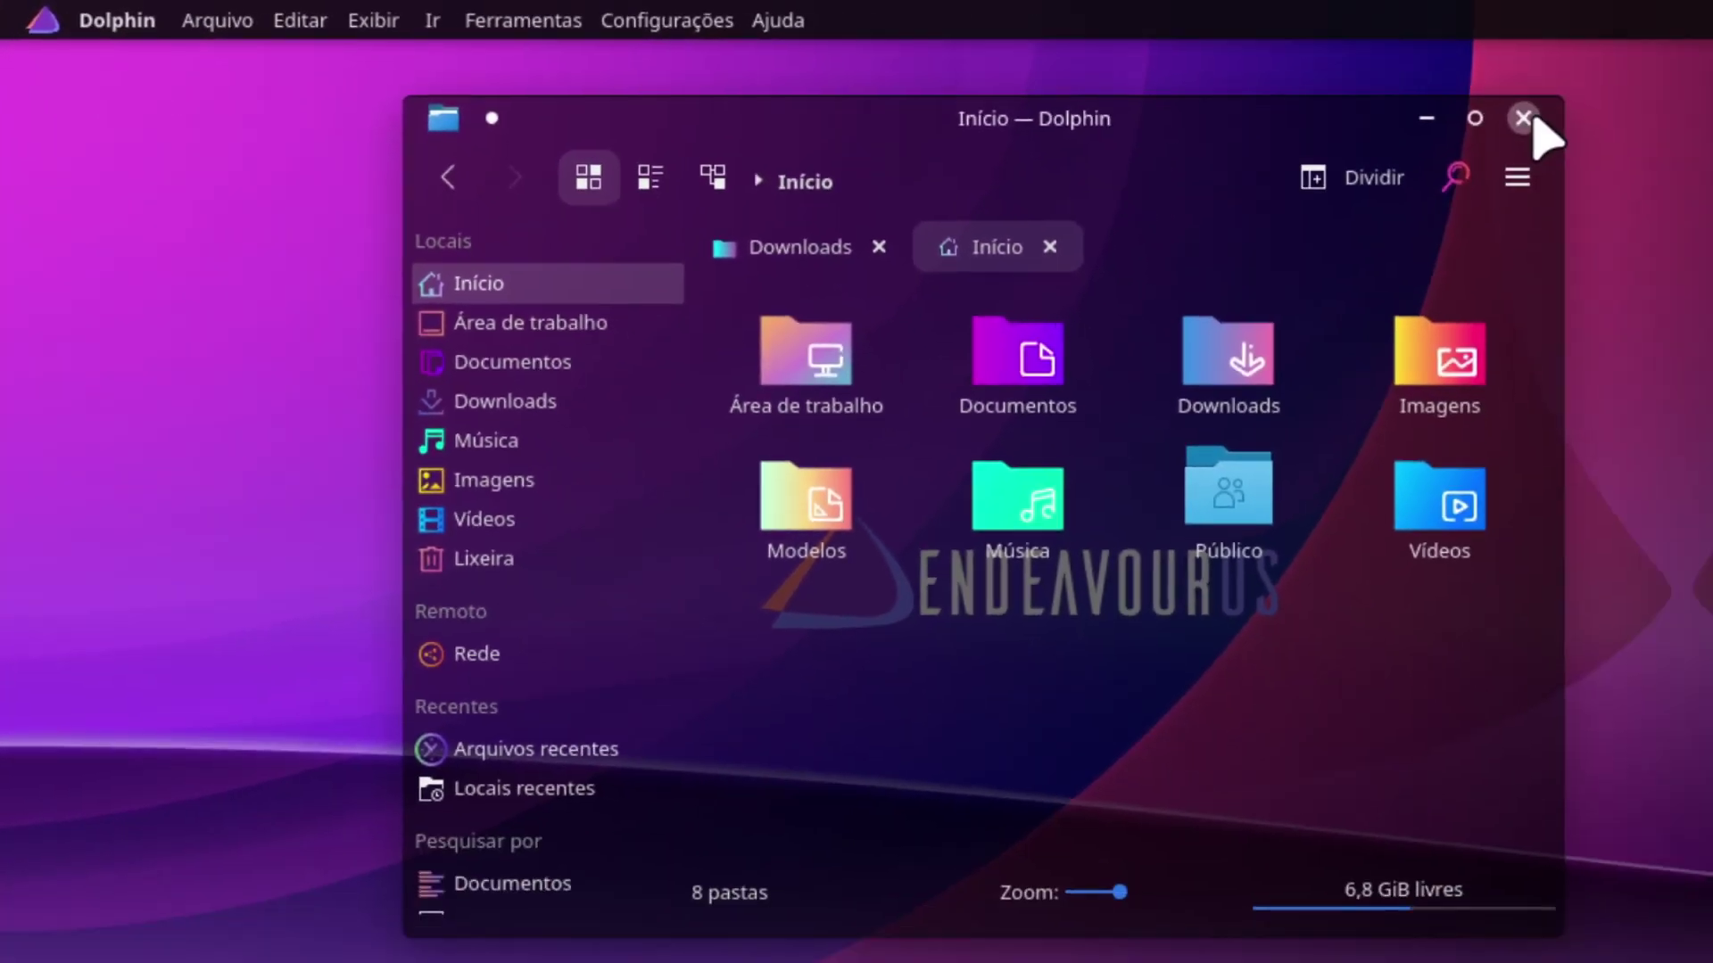
Step: Close the Dolphin window, then search the application launcher for "lat" and start Latte
left_click(1523, 117)
left_click(43, 20)
type("la")
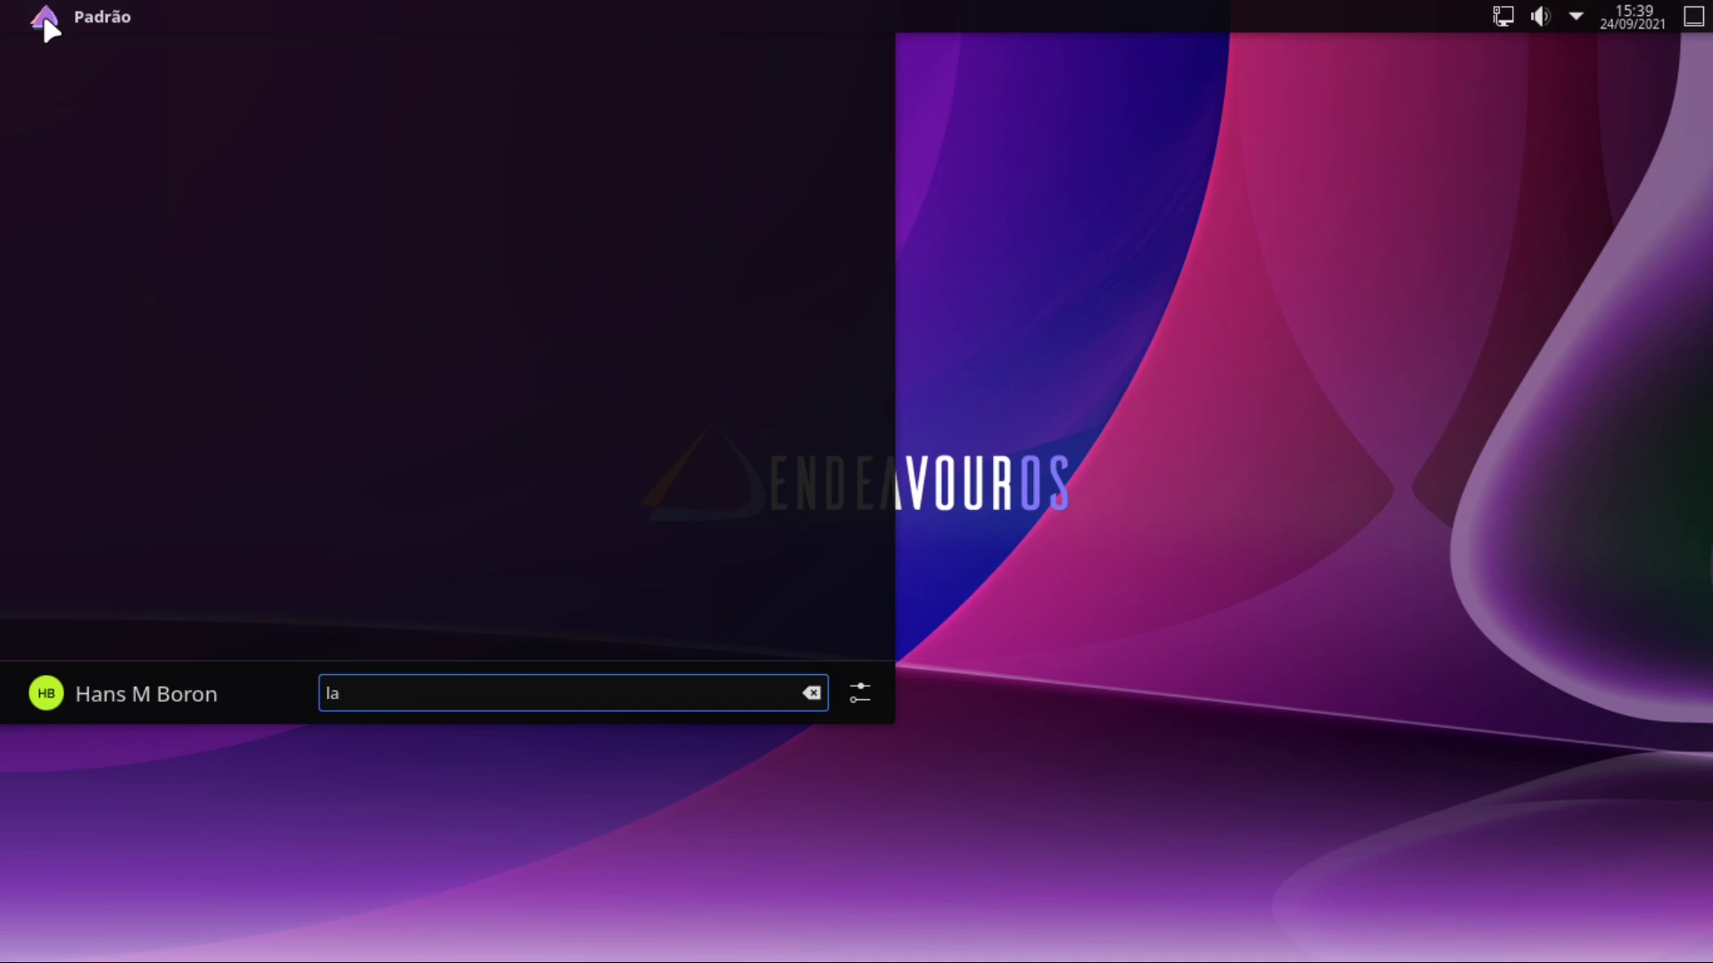
type("t")
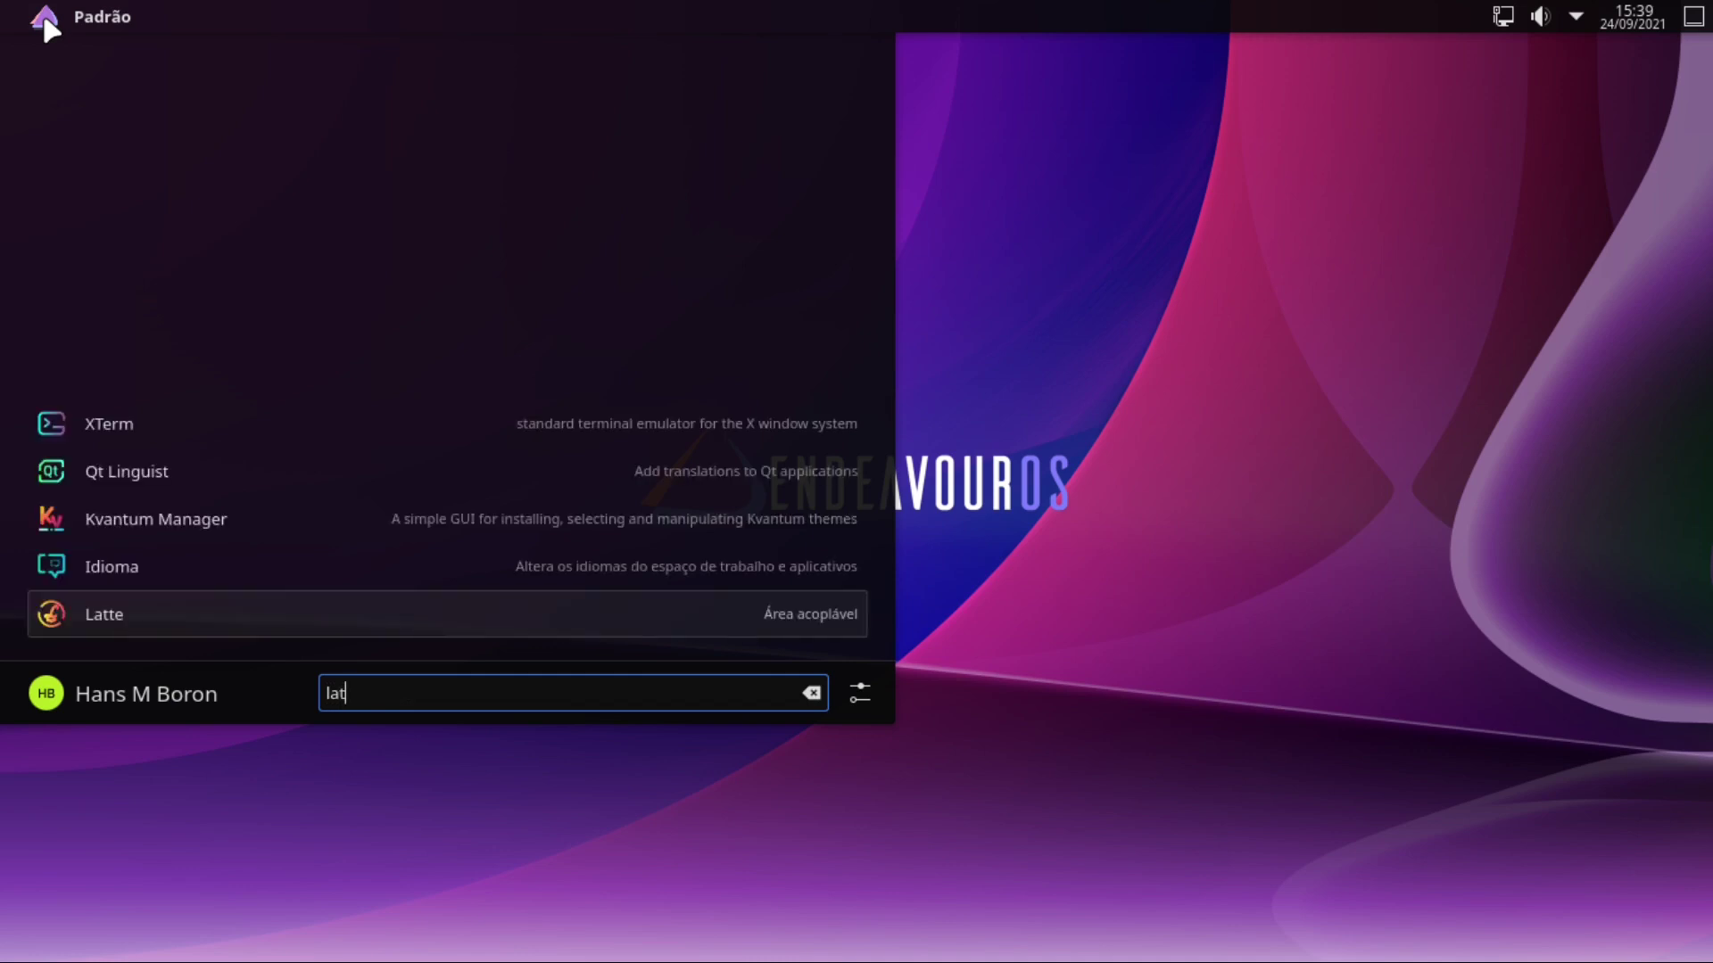
key("Return")
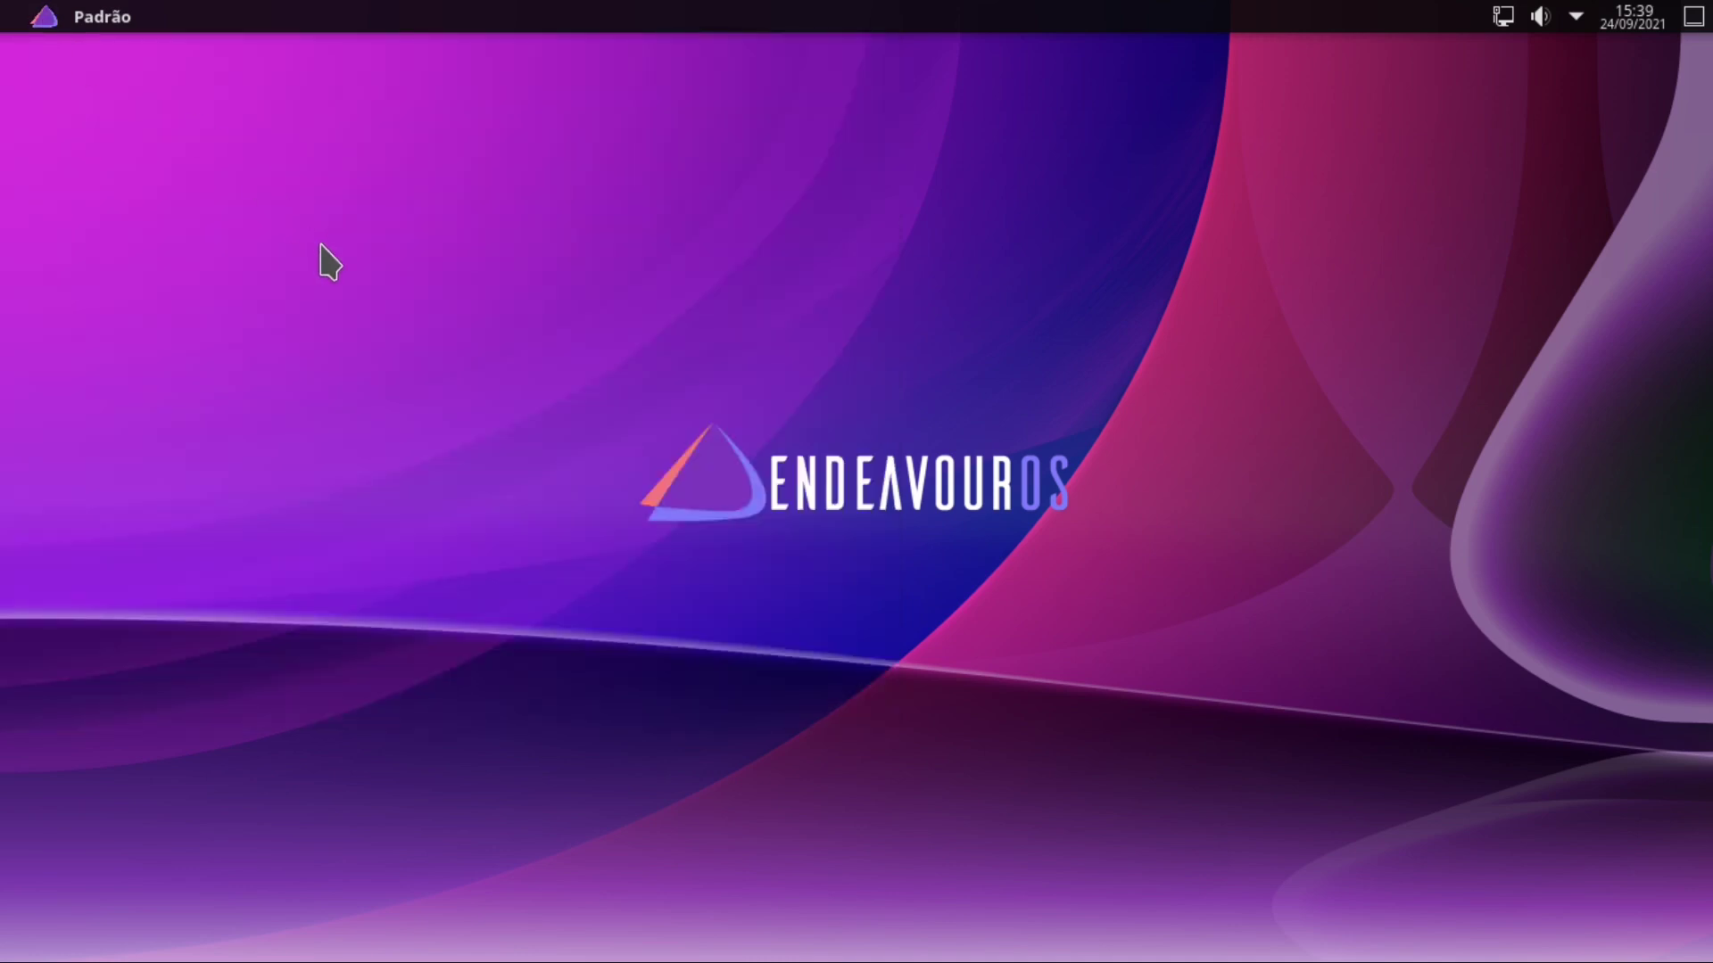
Step: Add Kate from the launcher's favorites to the Latte dock
left_click(45, 16)
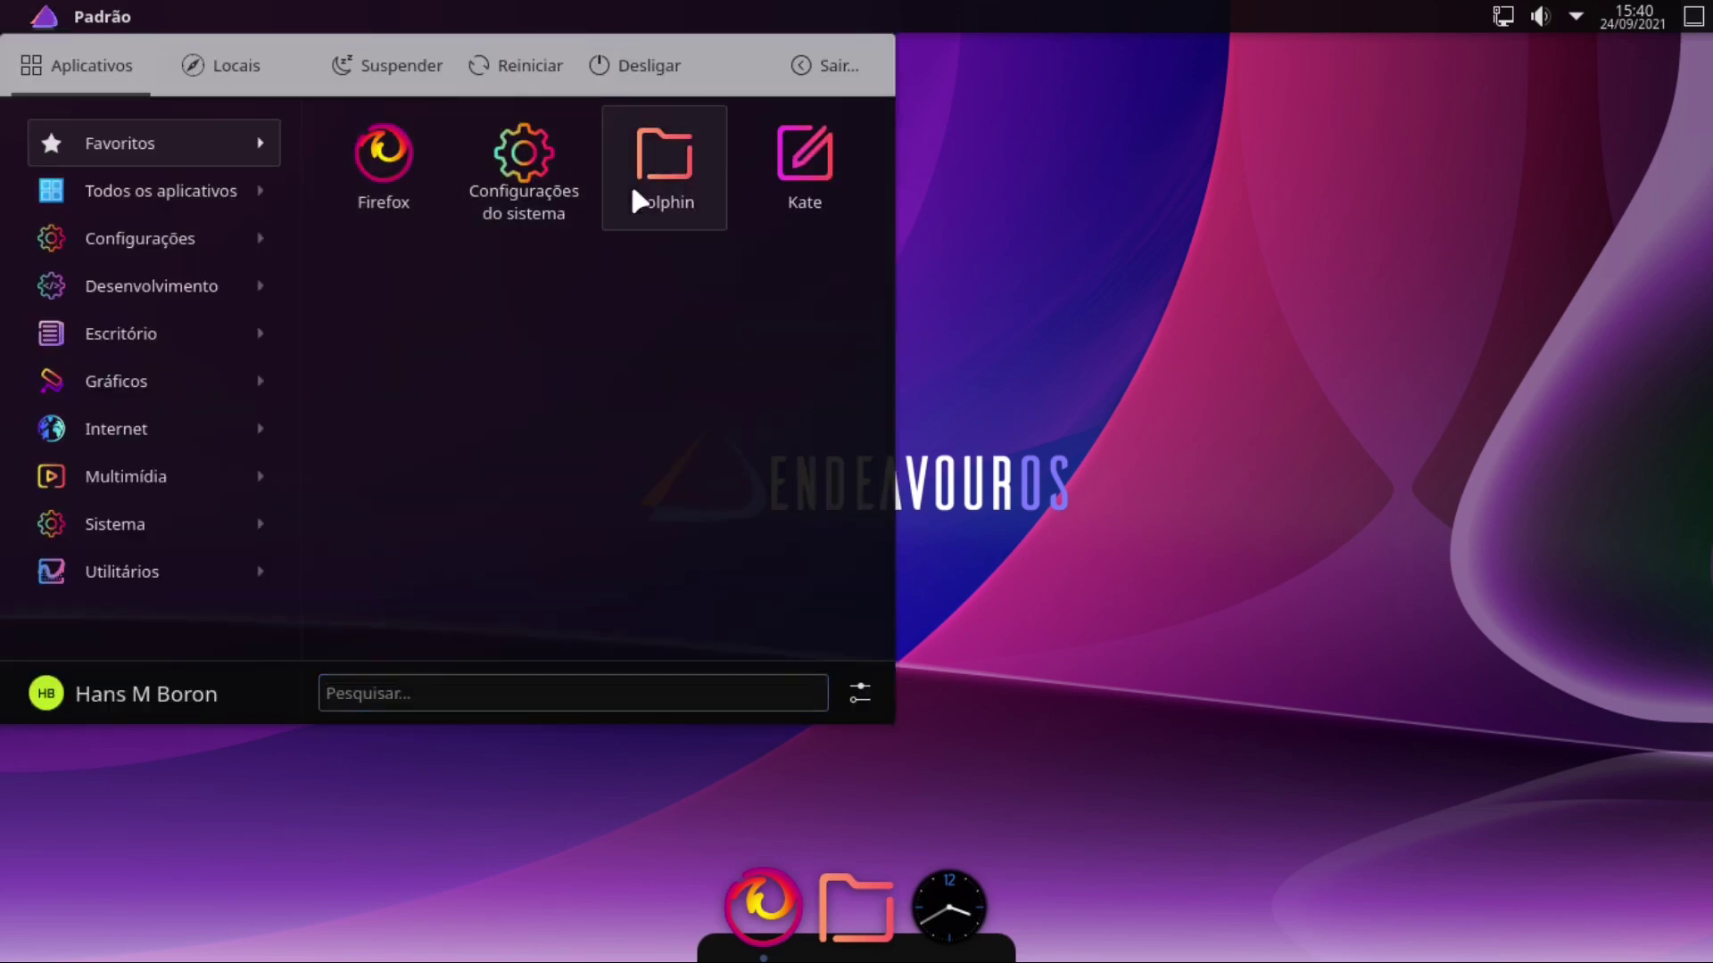
left_click_drag(773, 154, 822, 917)
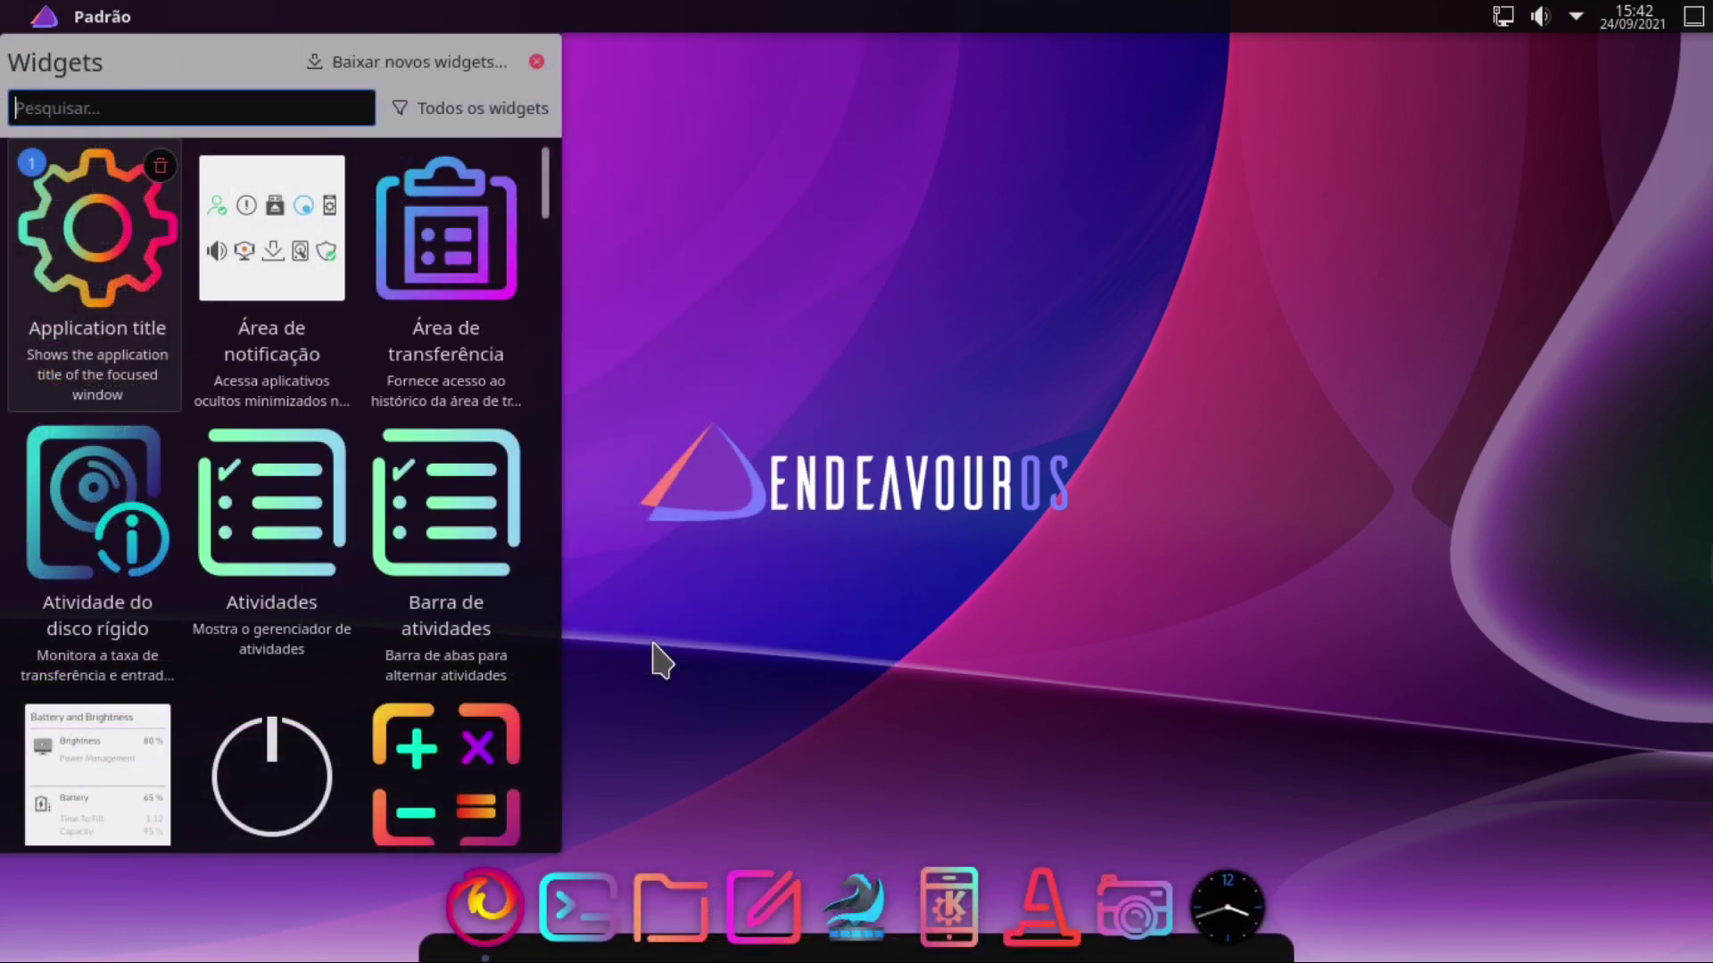
Step: Find the Ditto Menu widget with "ditt" and place it at the start of the dock, before Firefox
type("ditt")
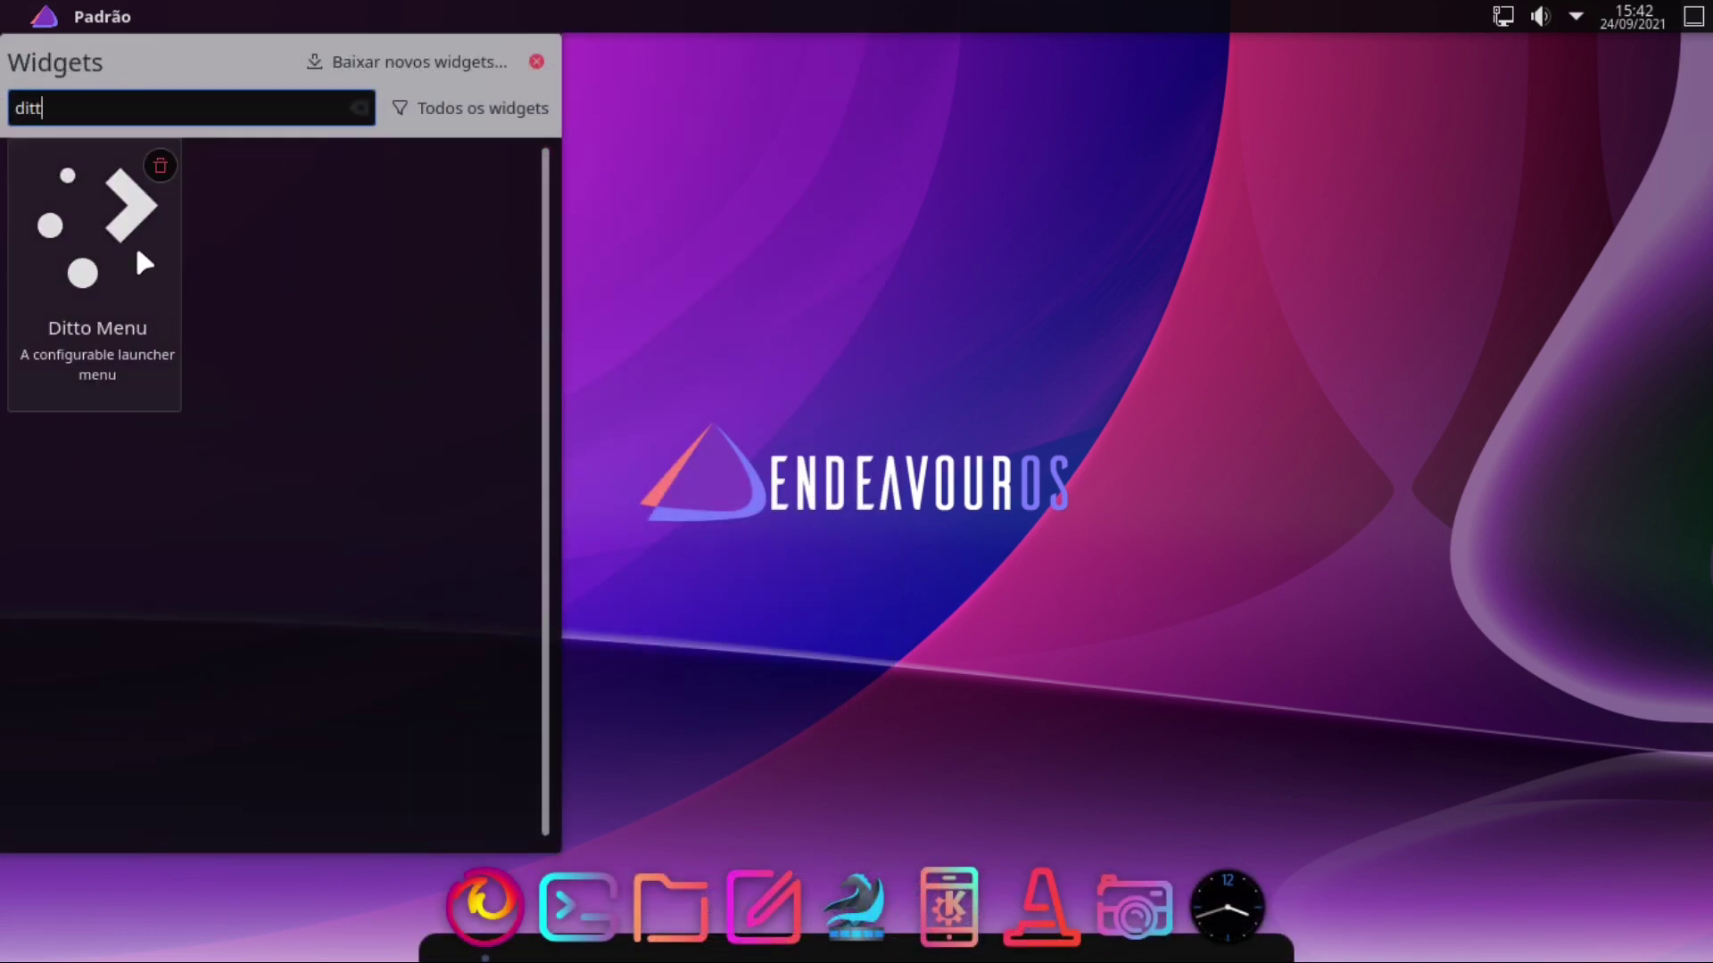
left_click_drag(135, 244, 429, 903)
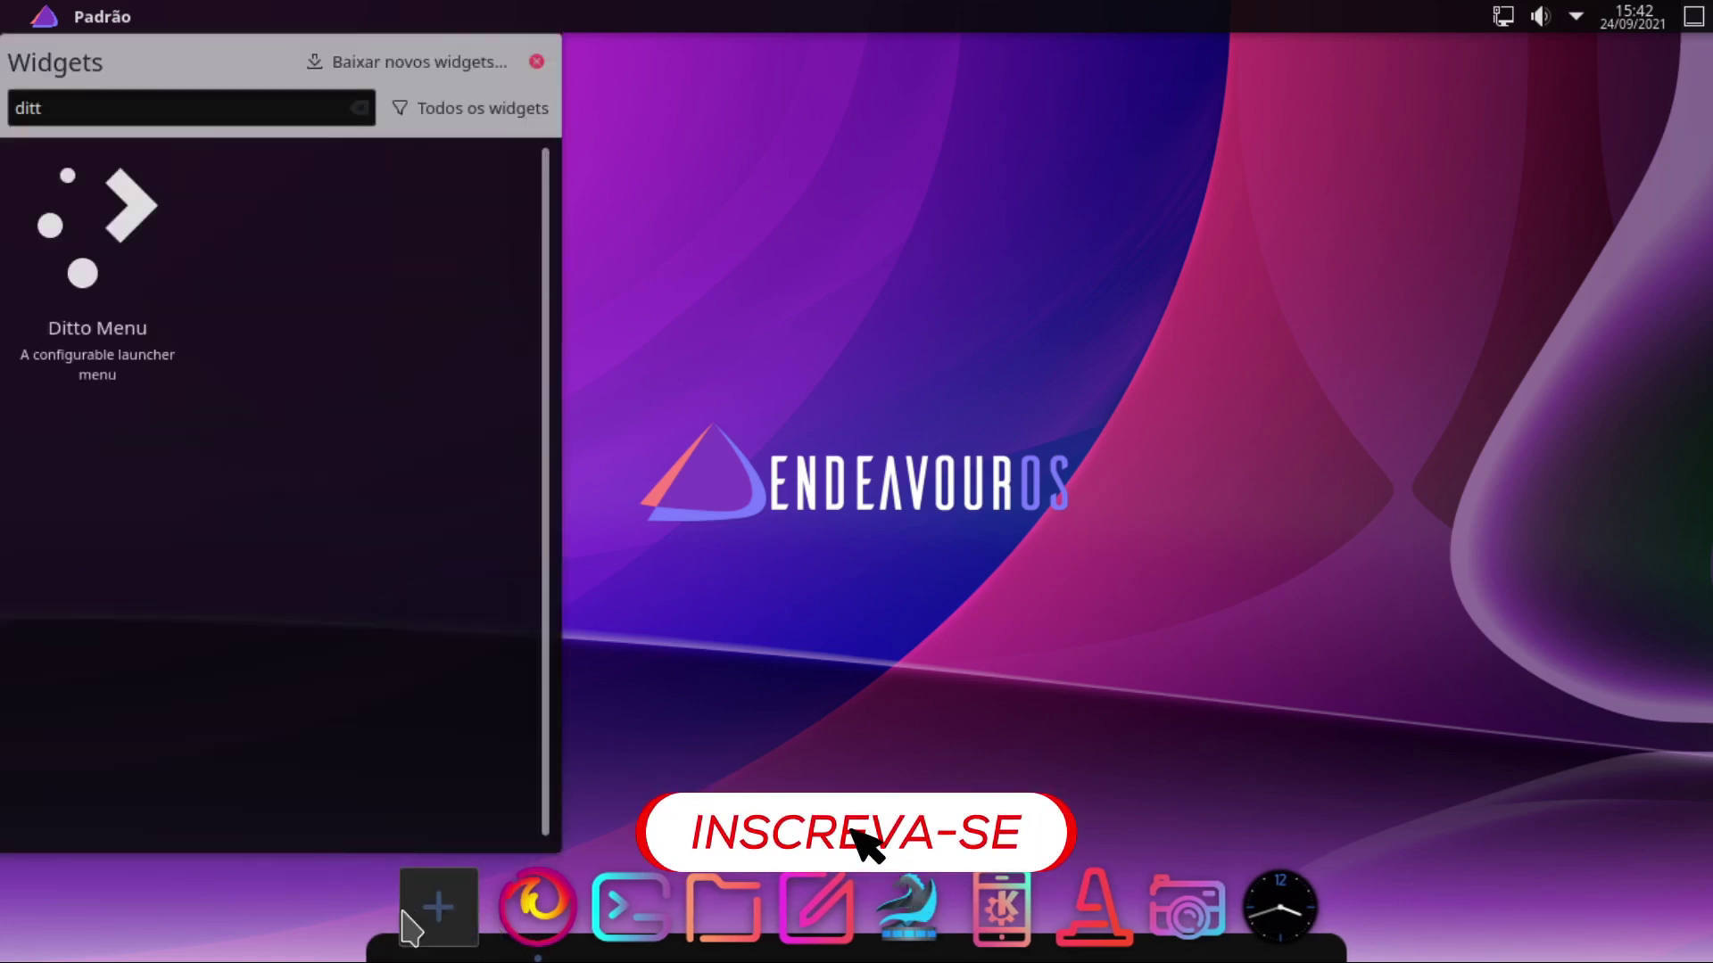
Step: Close the widget browser and set the Ditto Menu's icon to the EndeavourOS logo
left_click(535, 62)
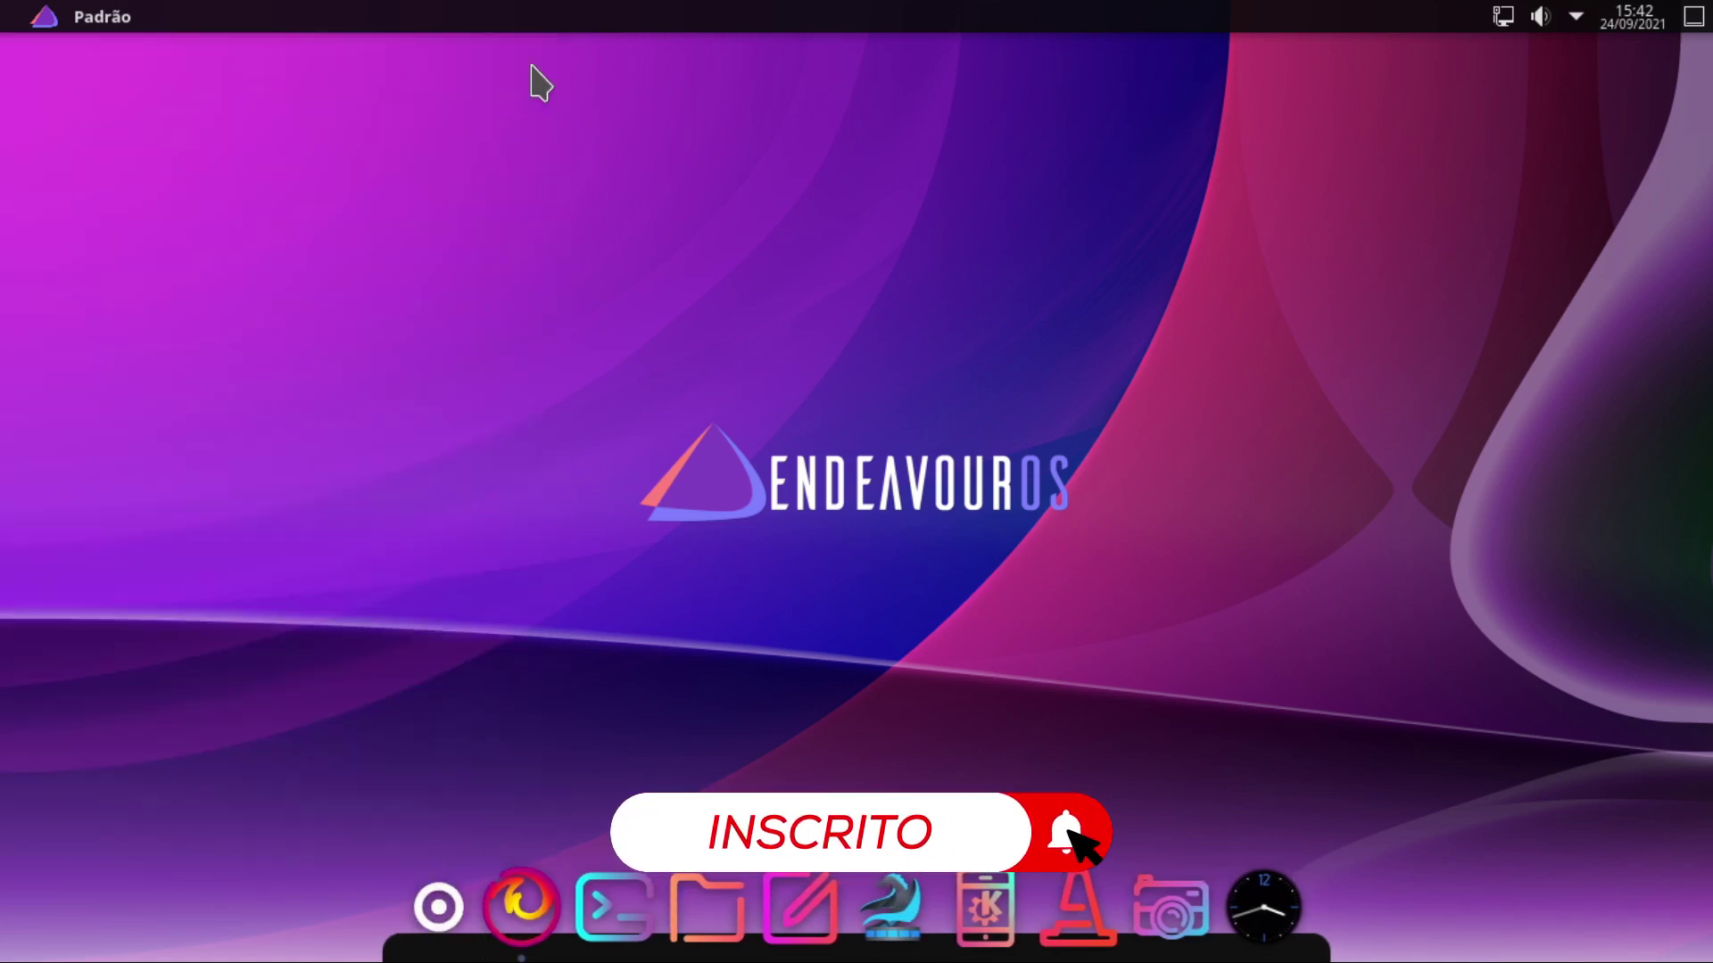
right_click(432, 893)
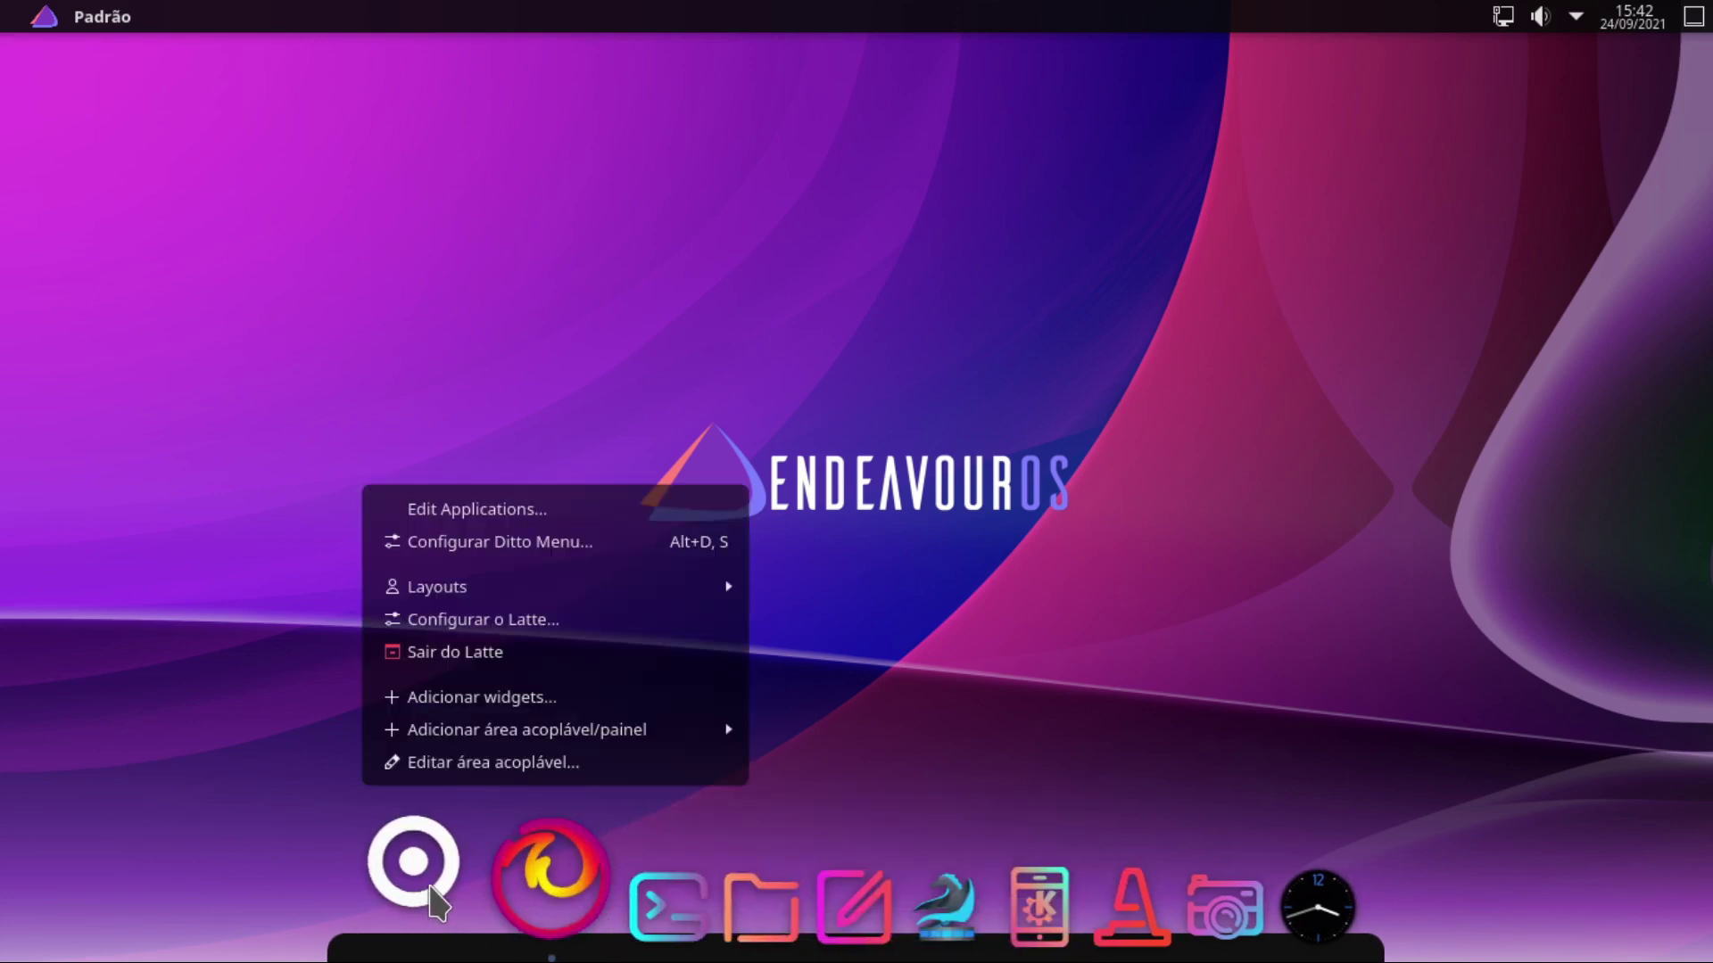
left_click(555, 542)
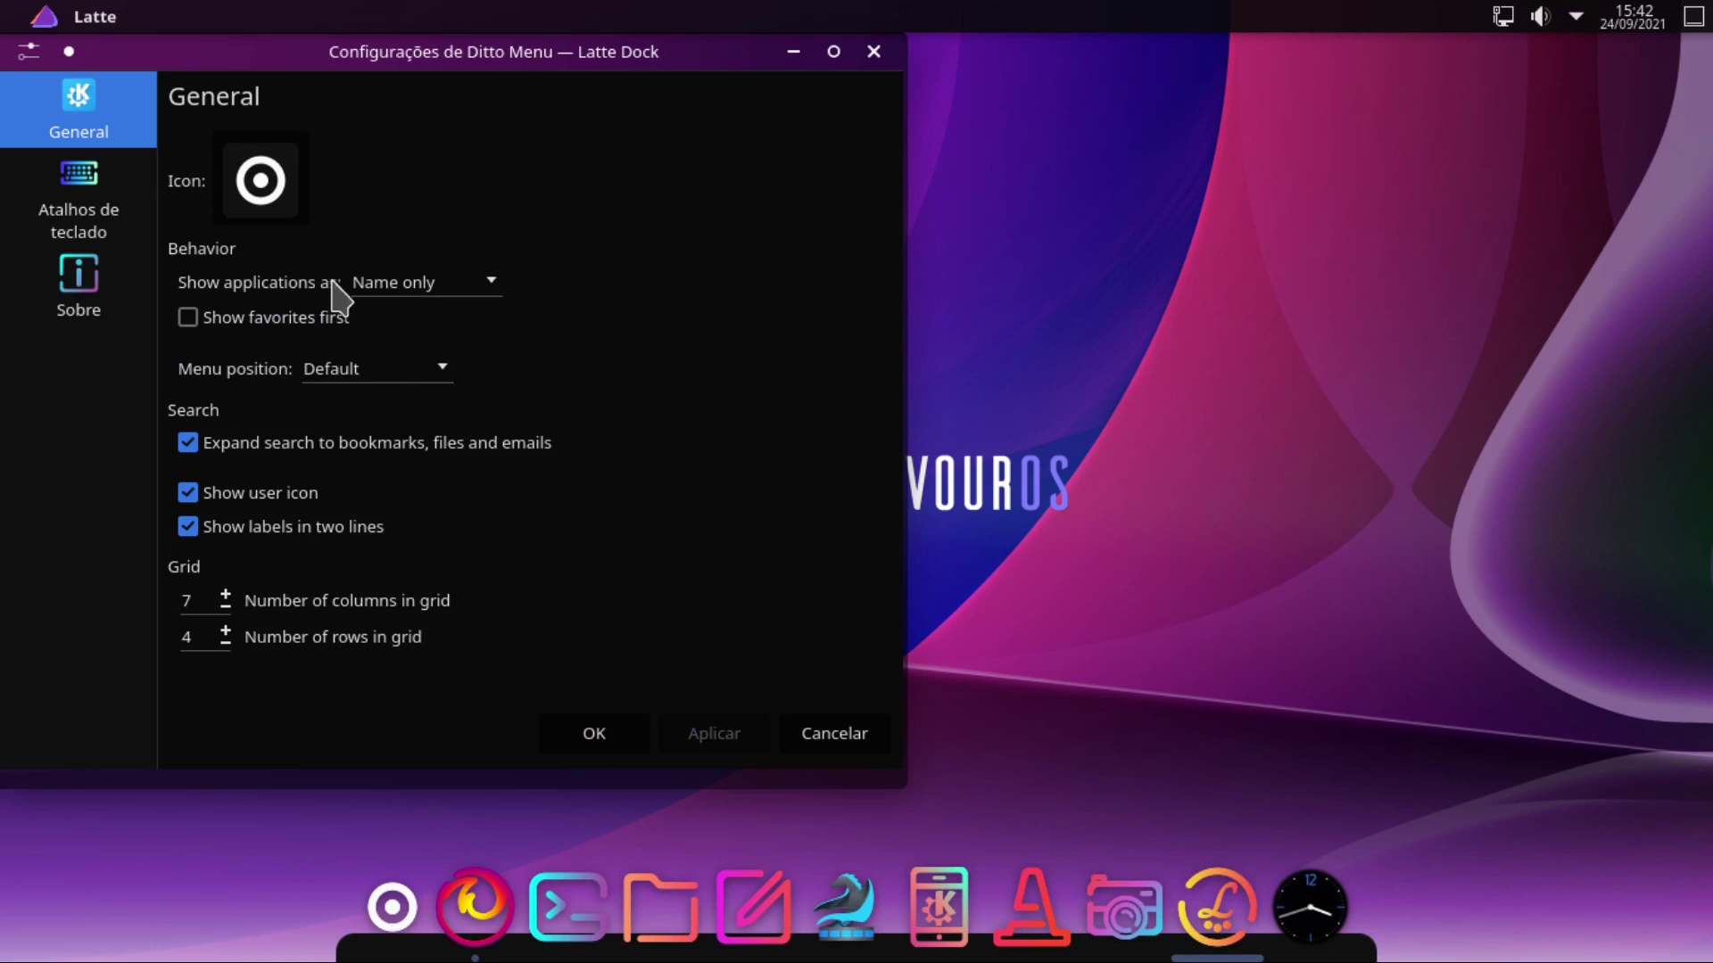
left_click(267, 189)
left_click(293, 253)
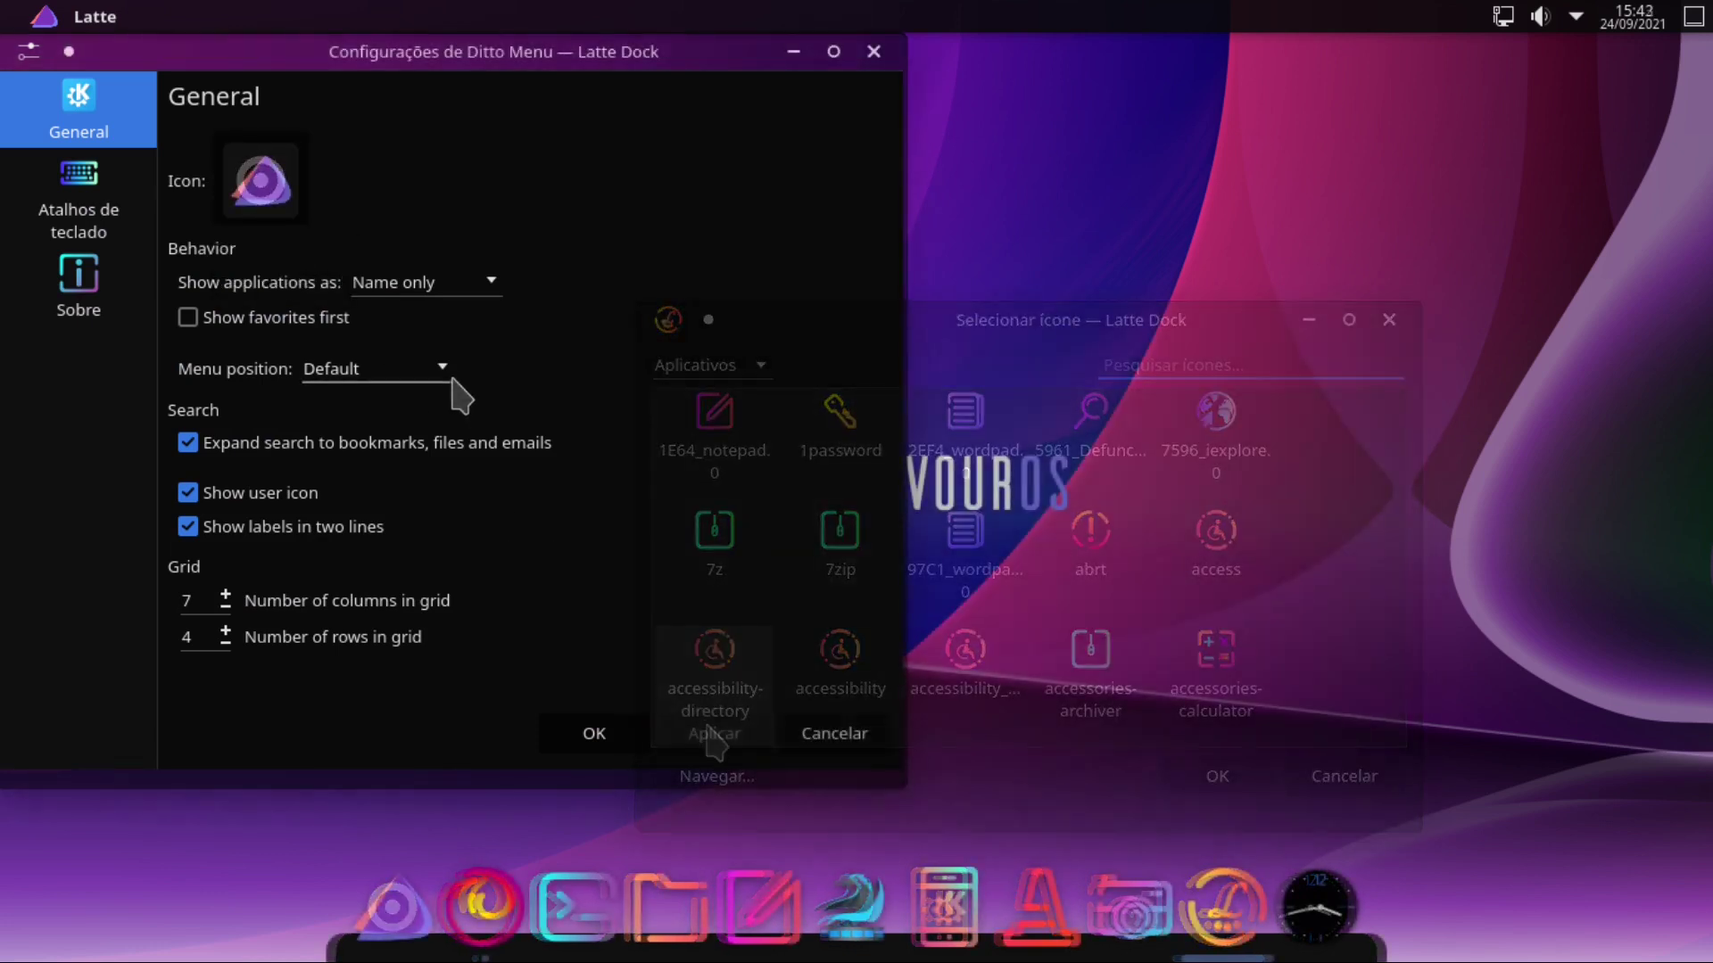
Step: Set the Ditto Menu position to Center, apply the change and close its settings
left_click(447, 369)
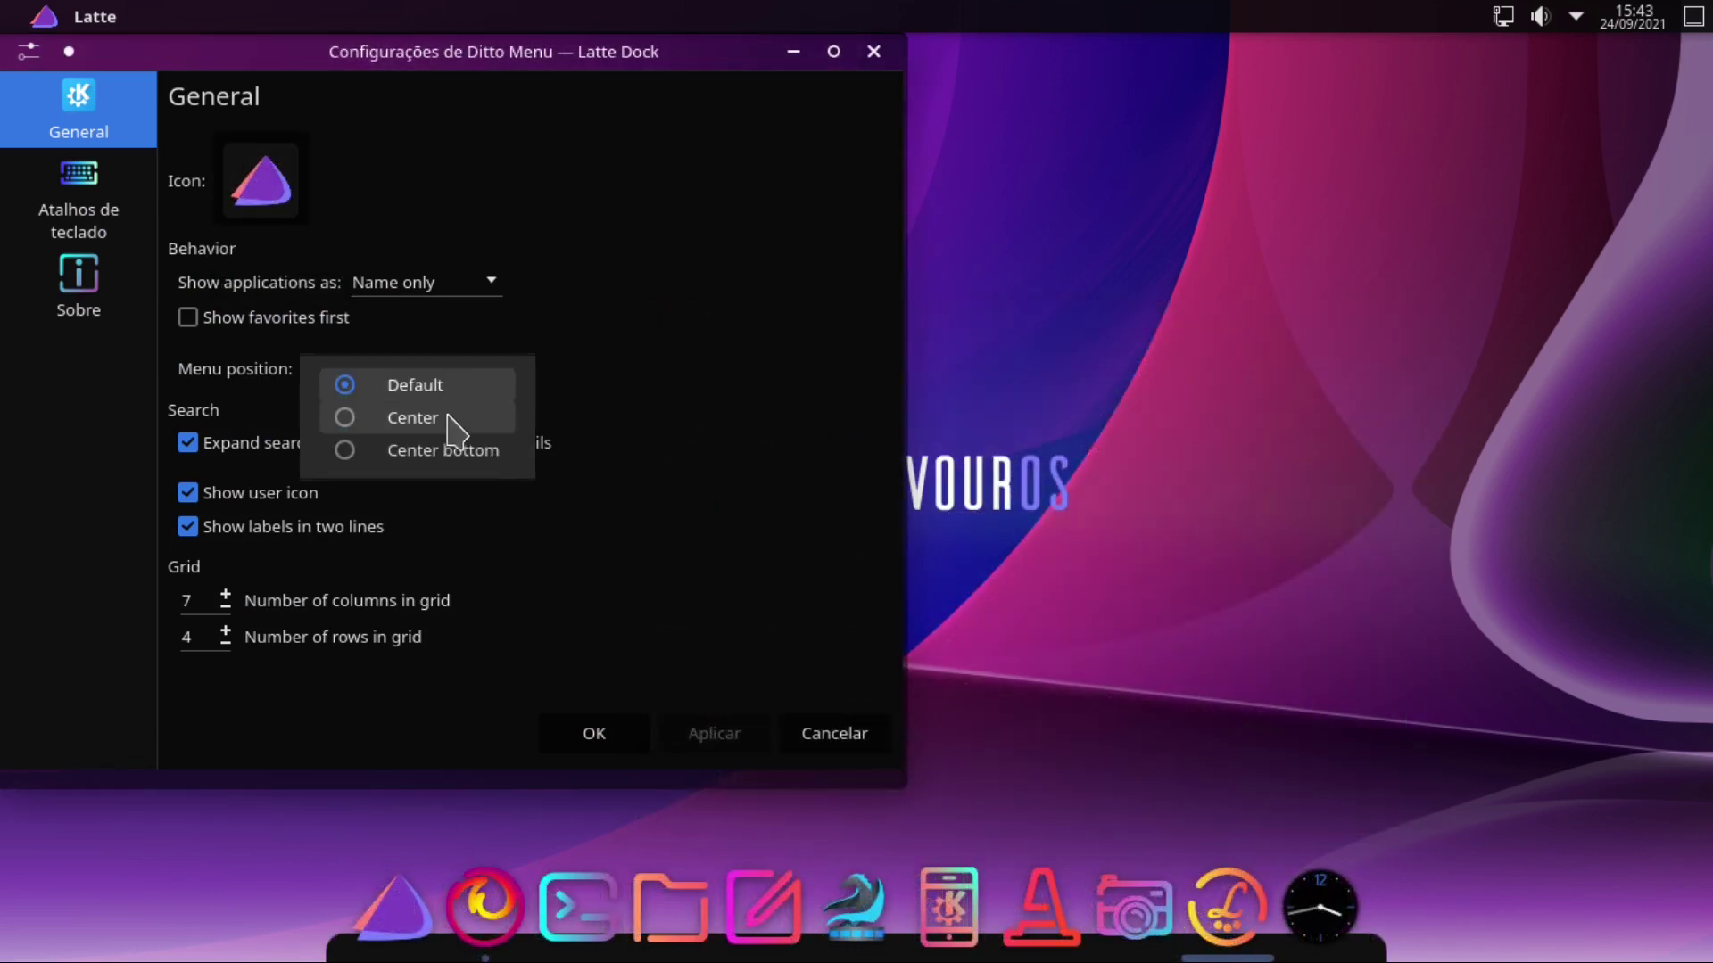
left_click(443, 419)
left_click(730, 737)
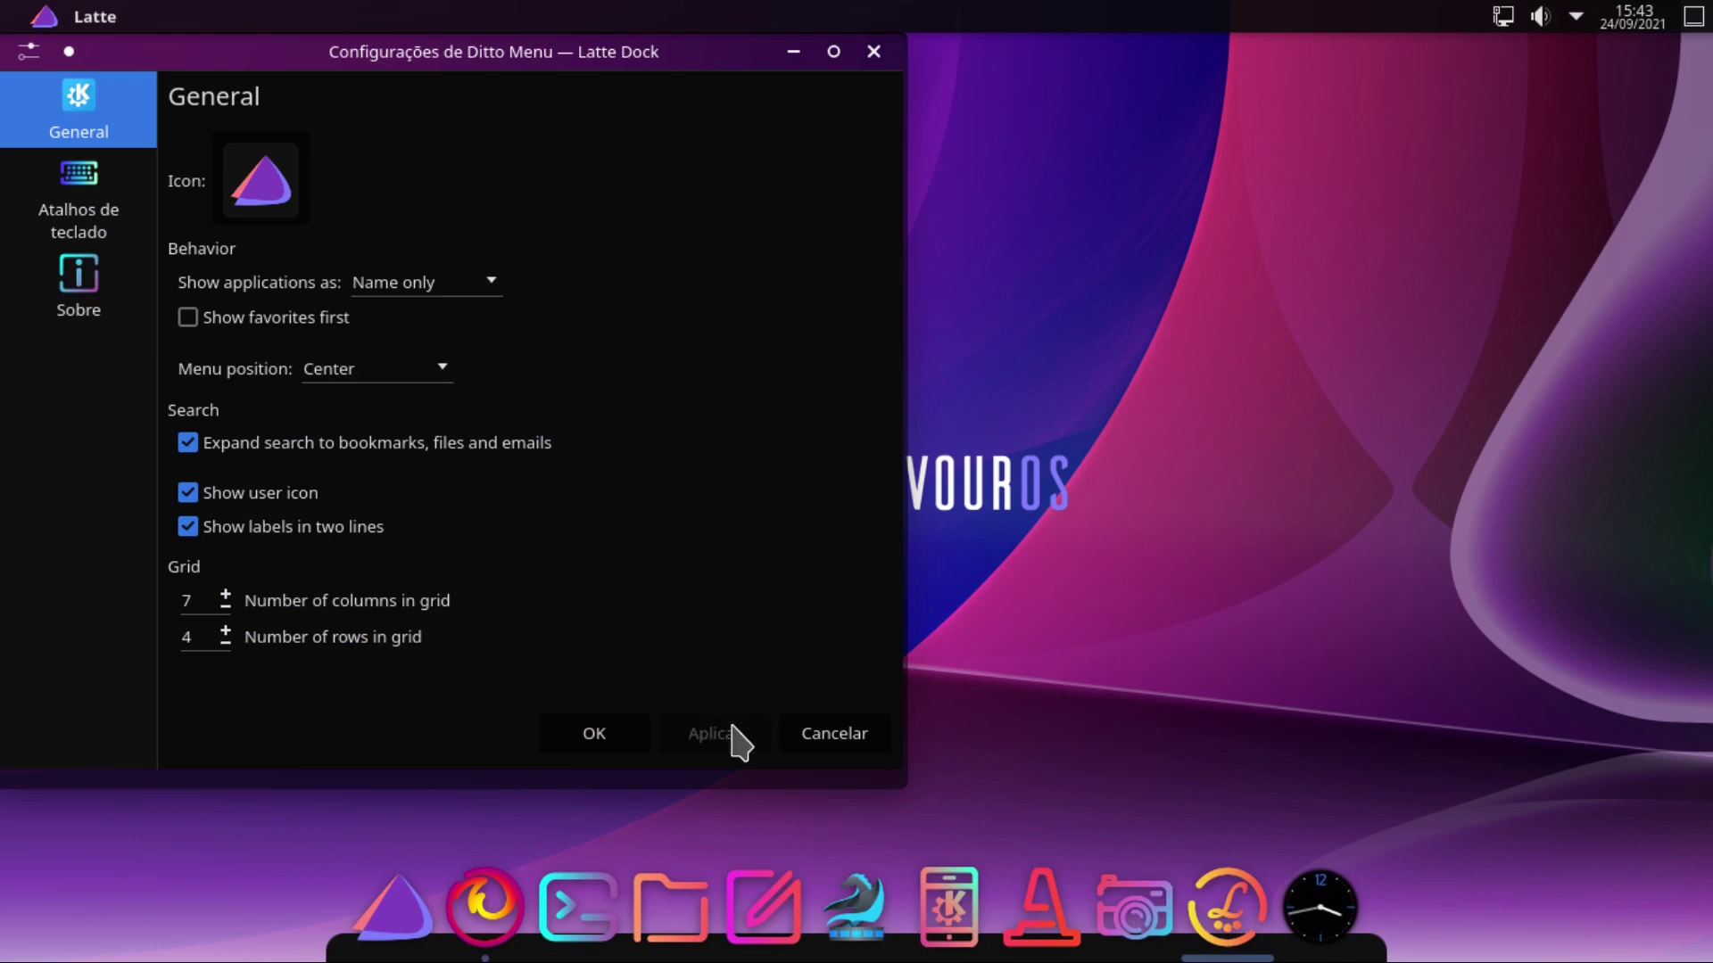
left_click(627, 734)
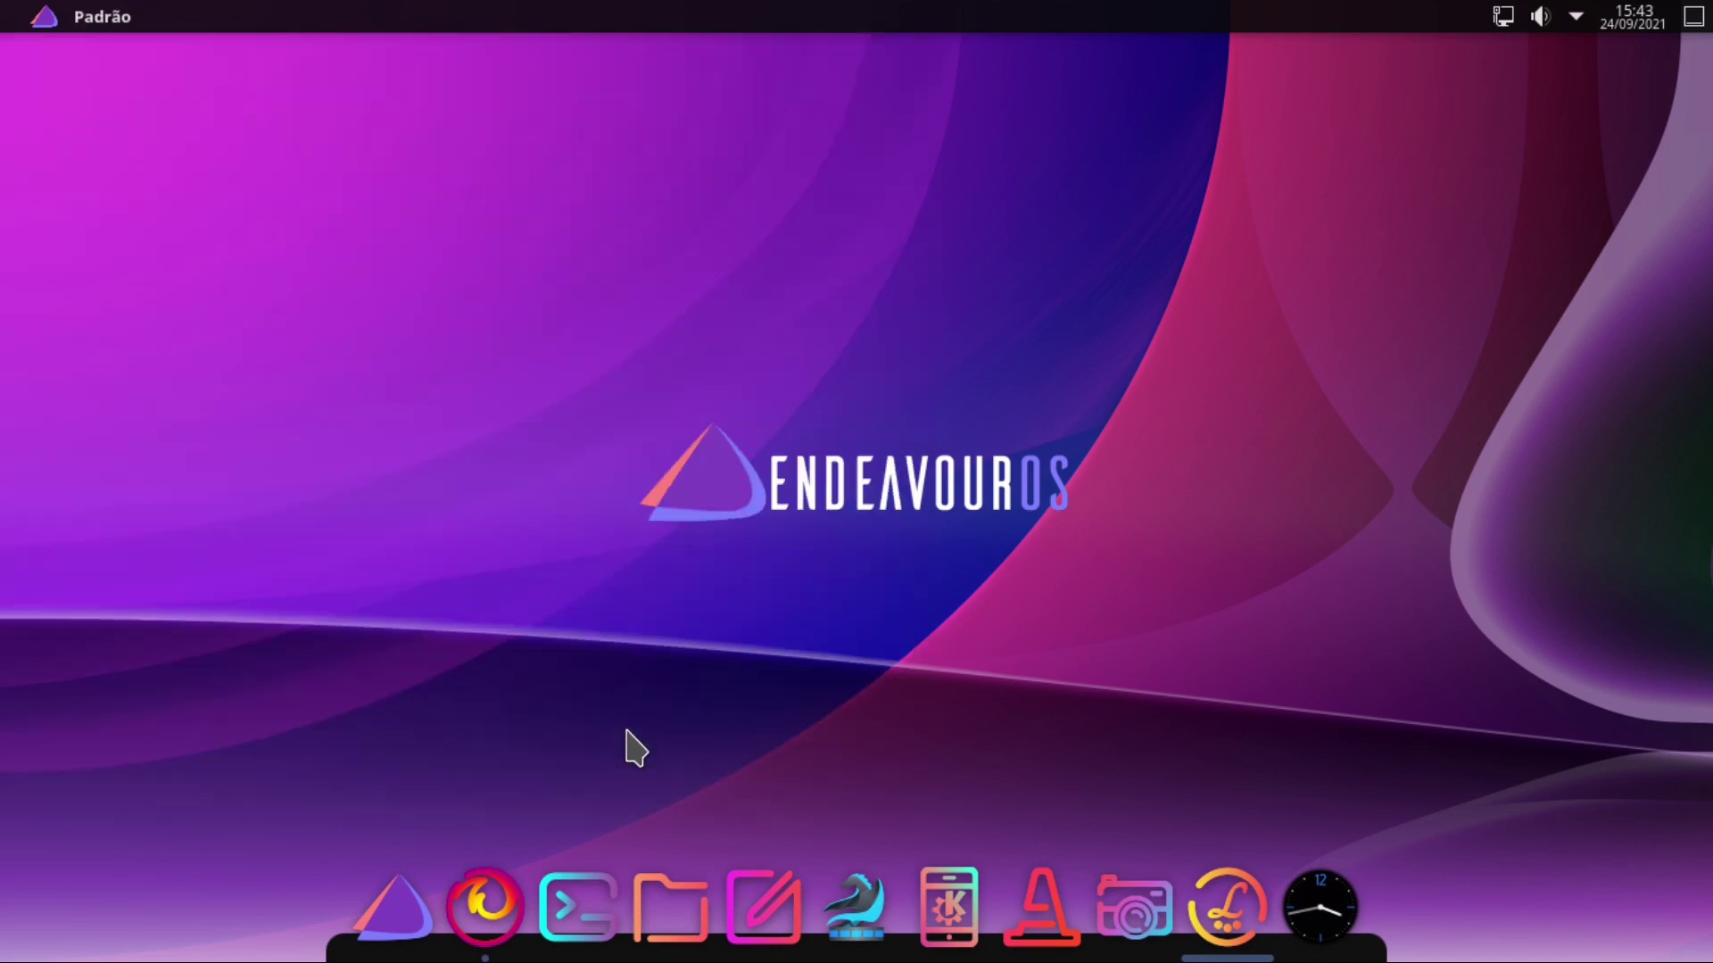
Step: Open the Ditto Menu and search for "fi", then end the session and sign back in with the account password
left_click(419, 905)
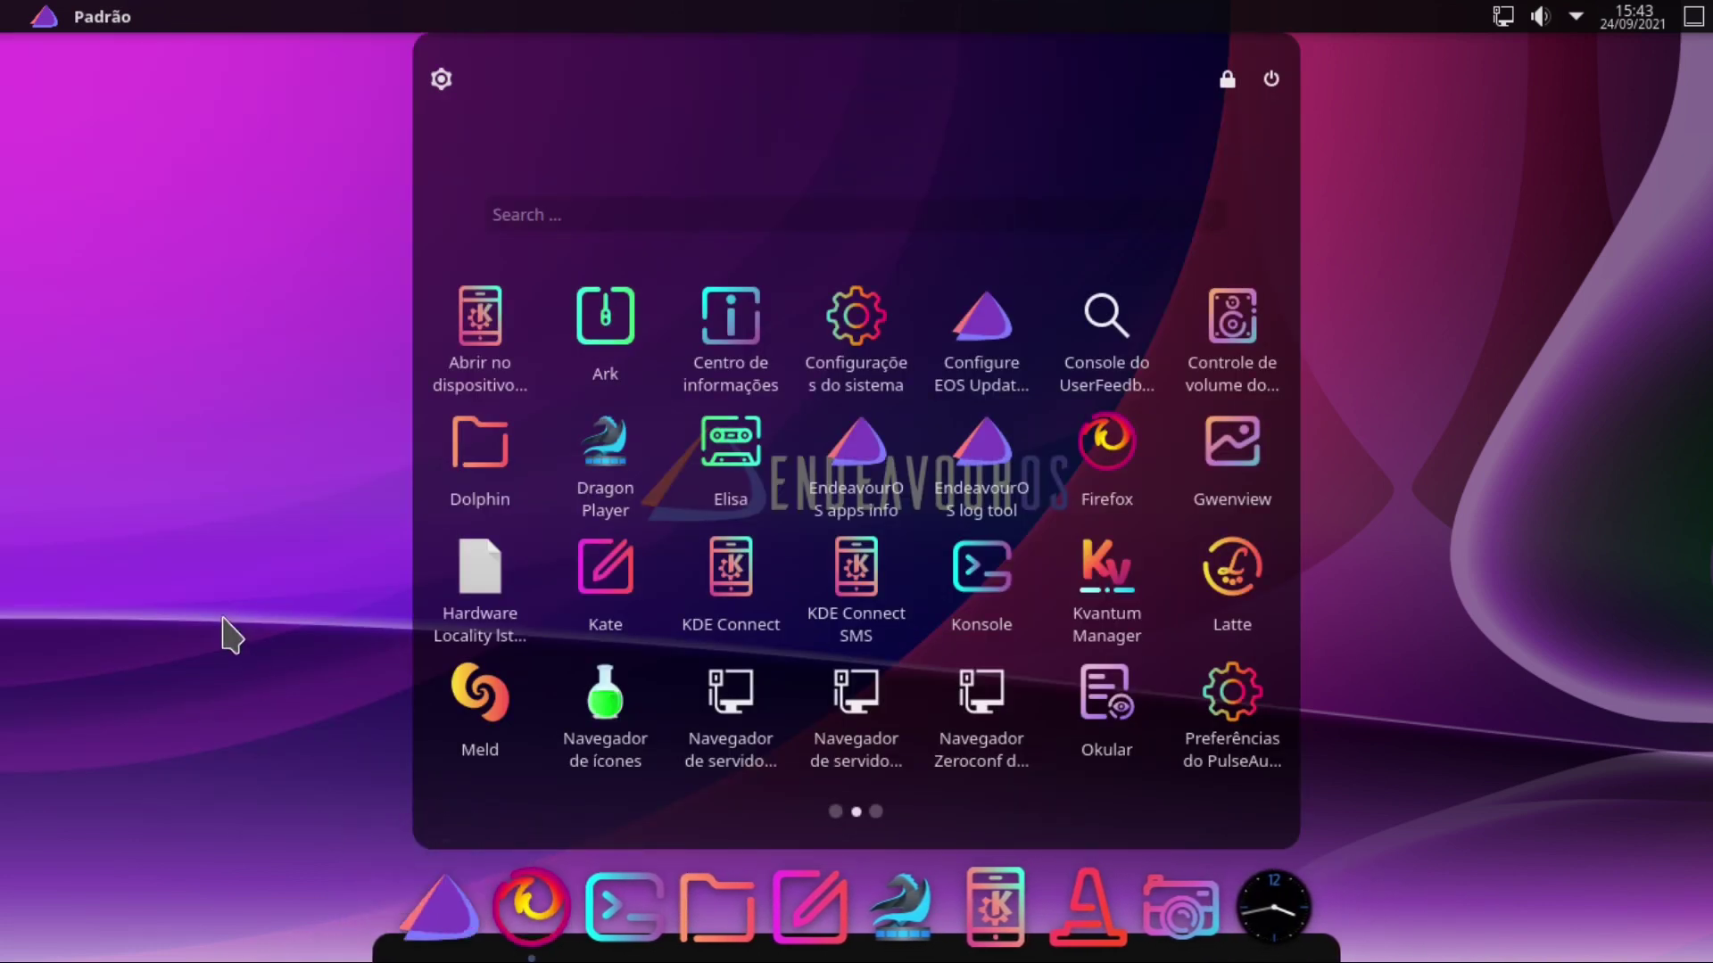
type("fi")
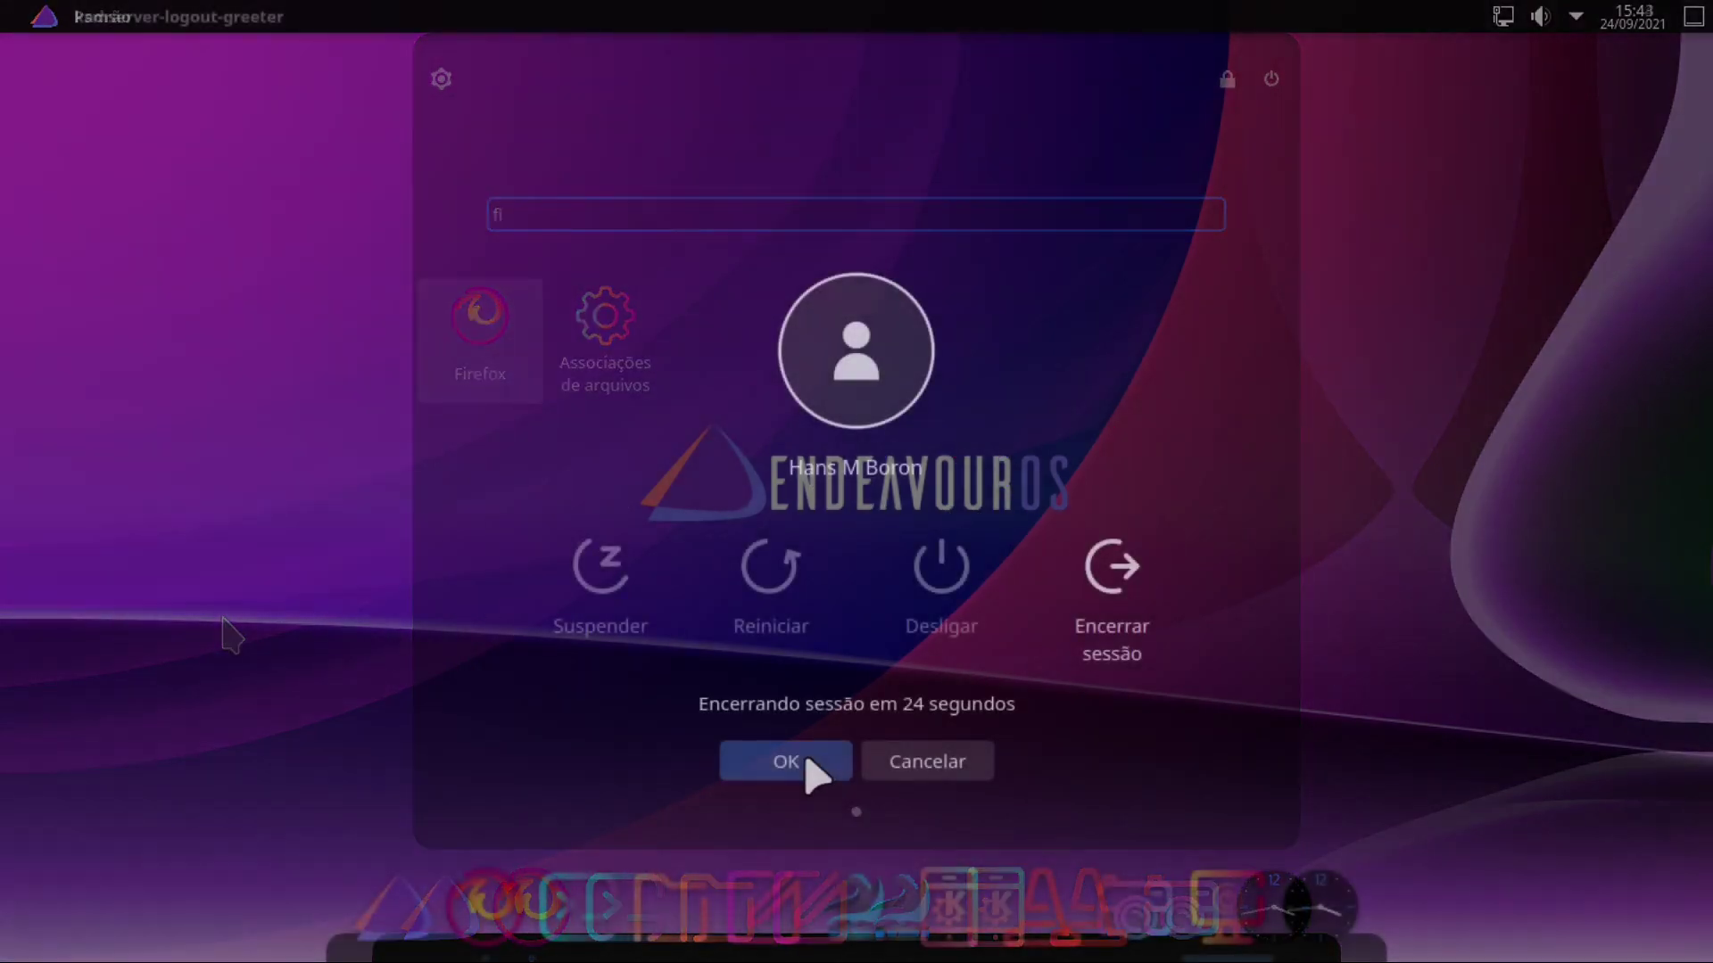
left_click(807, 758)
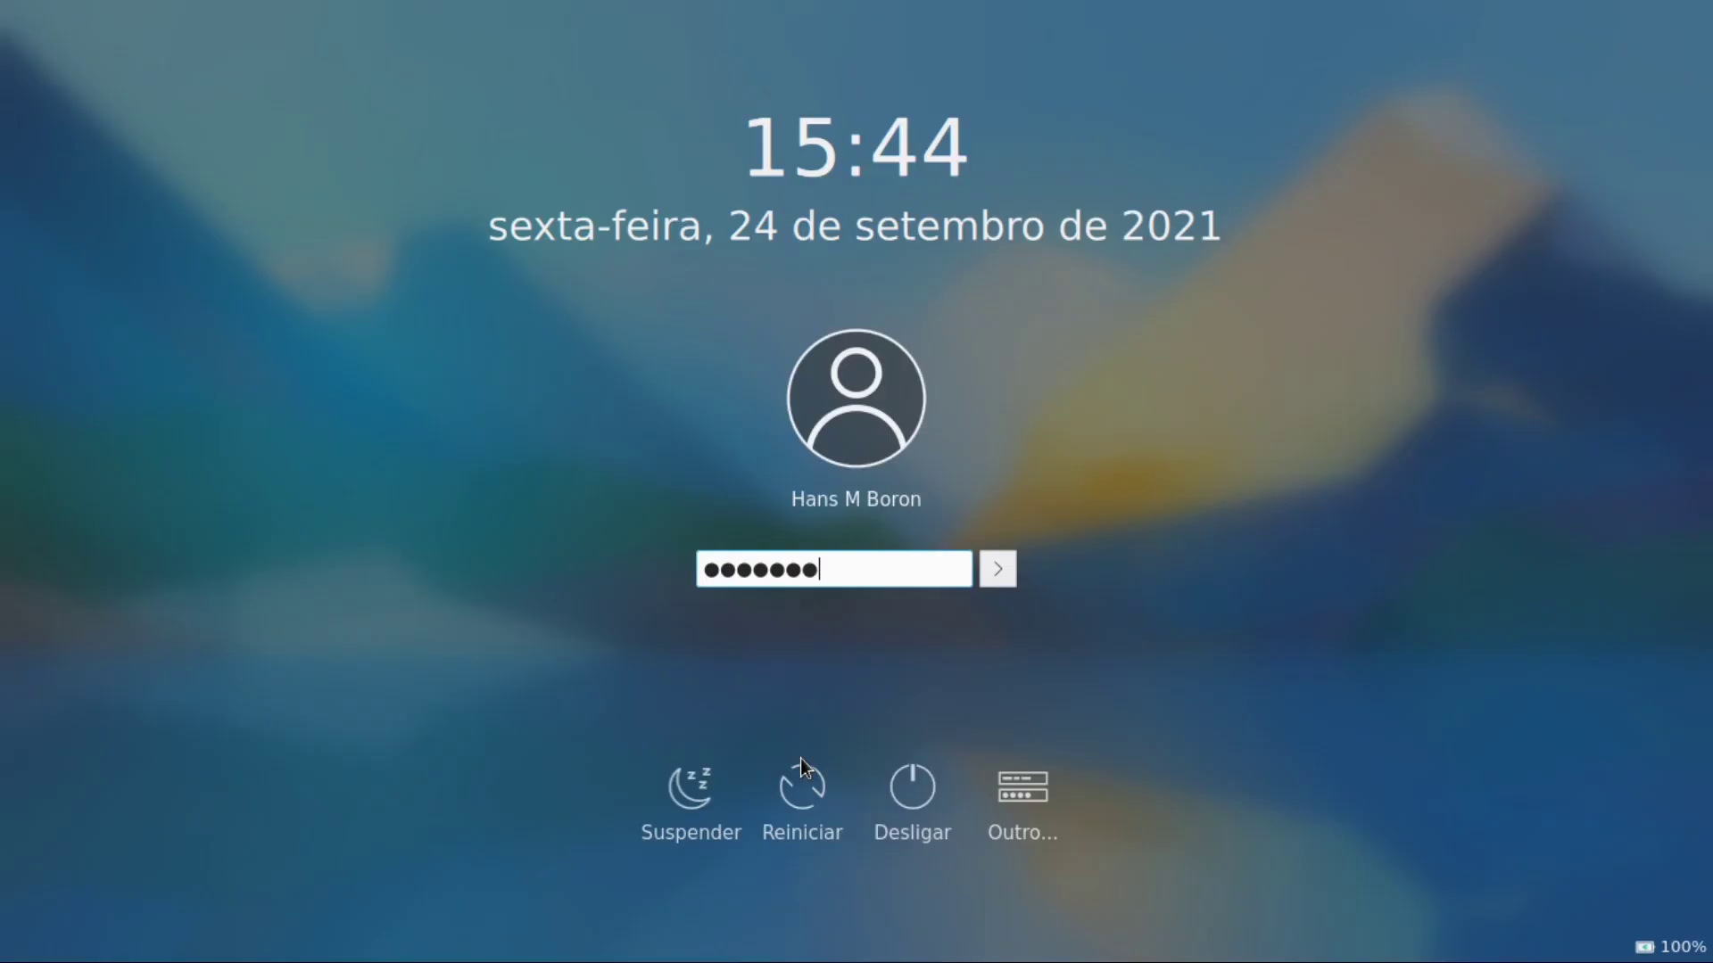
key("Return")
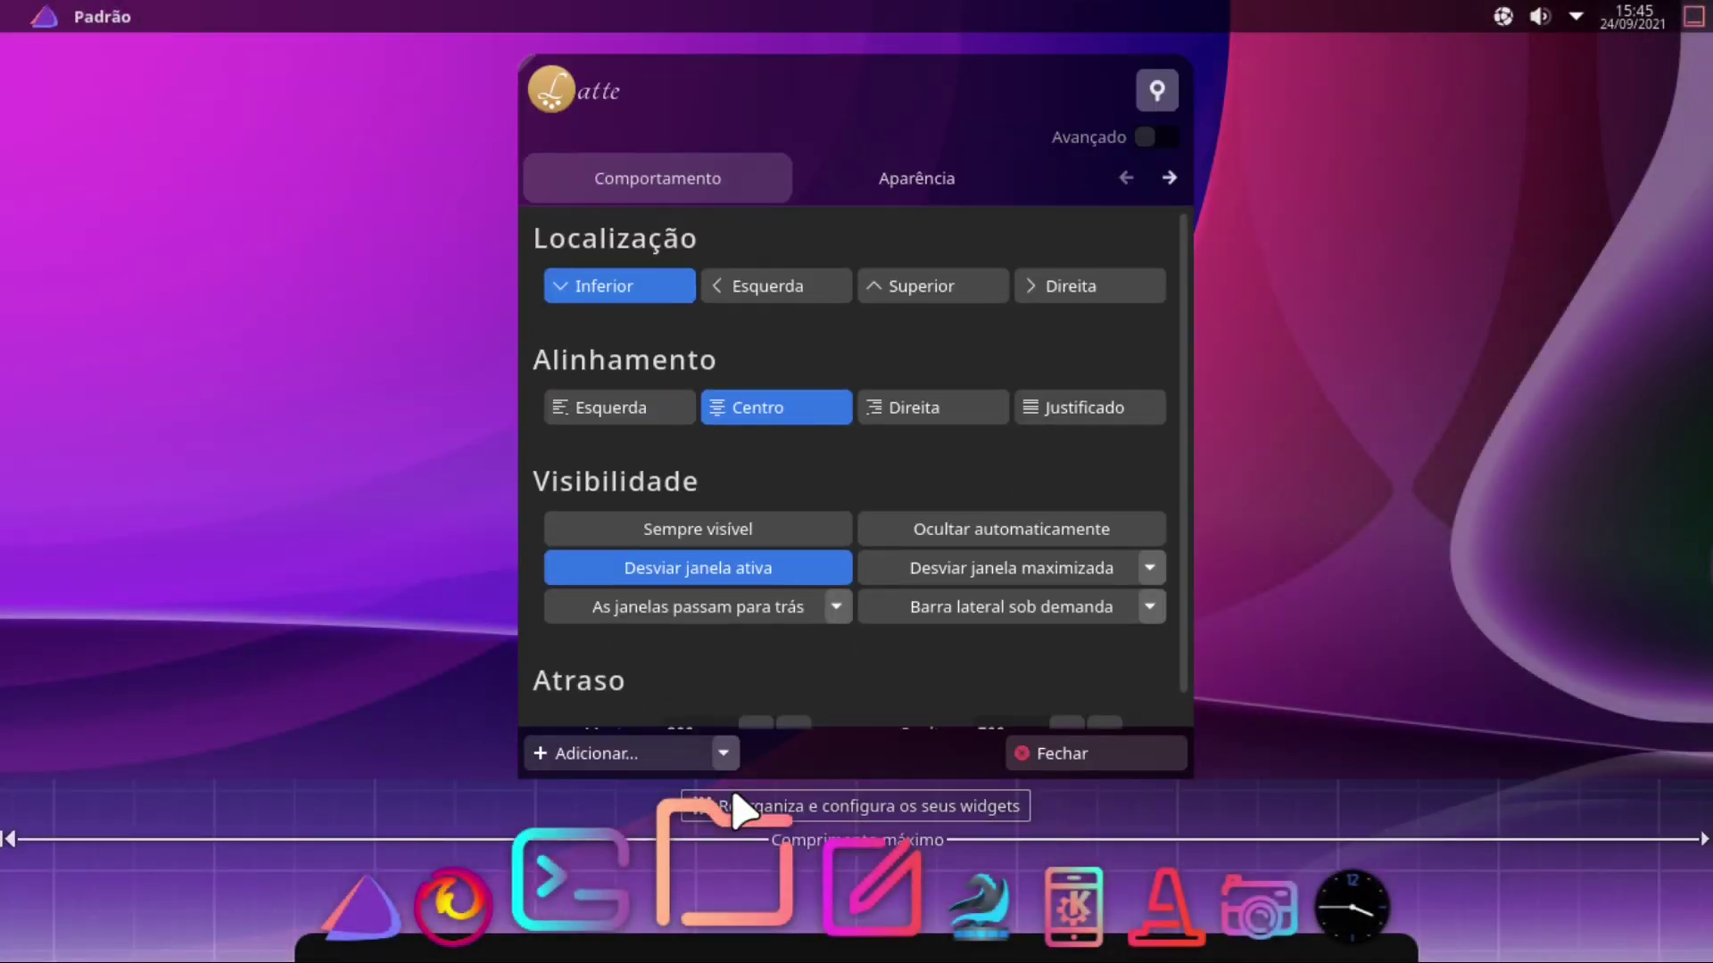
Step: In Latte's advanced appearance settings, set the dock background to 100 % size, 60 % opacity and all corners
left_click(1169, 177)
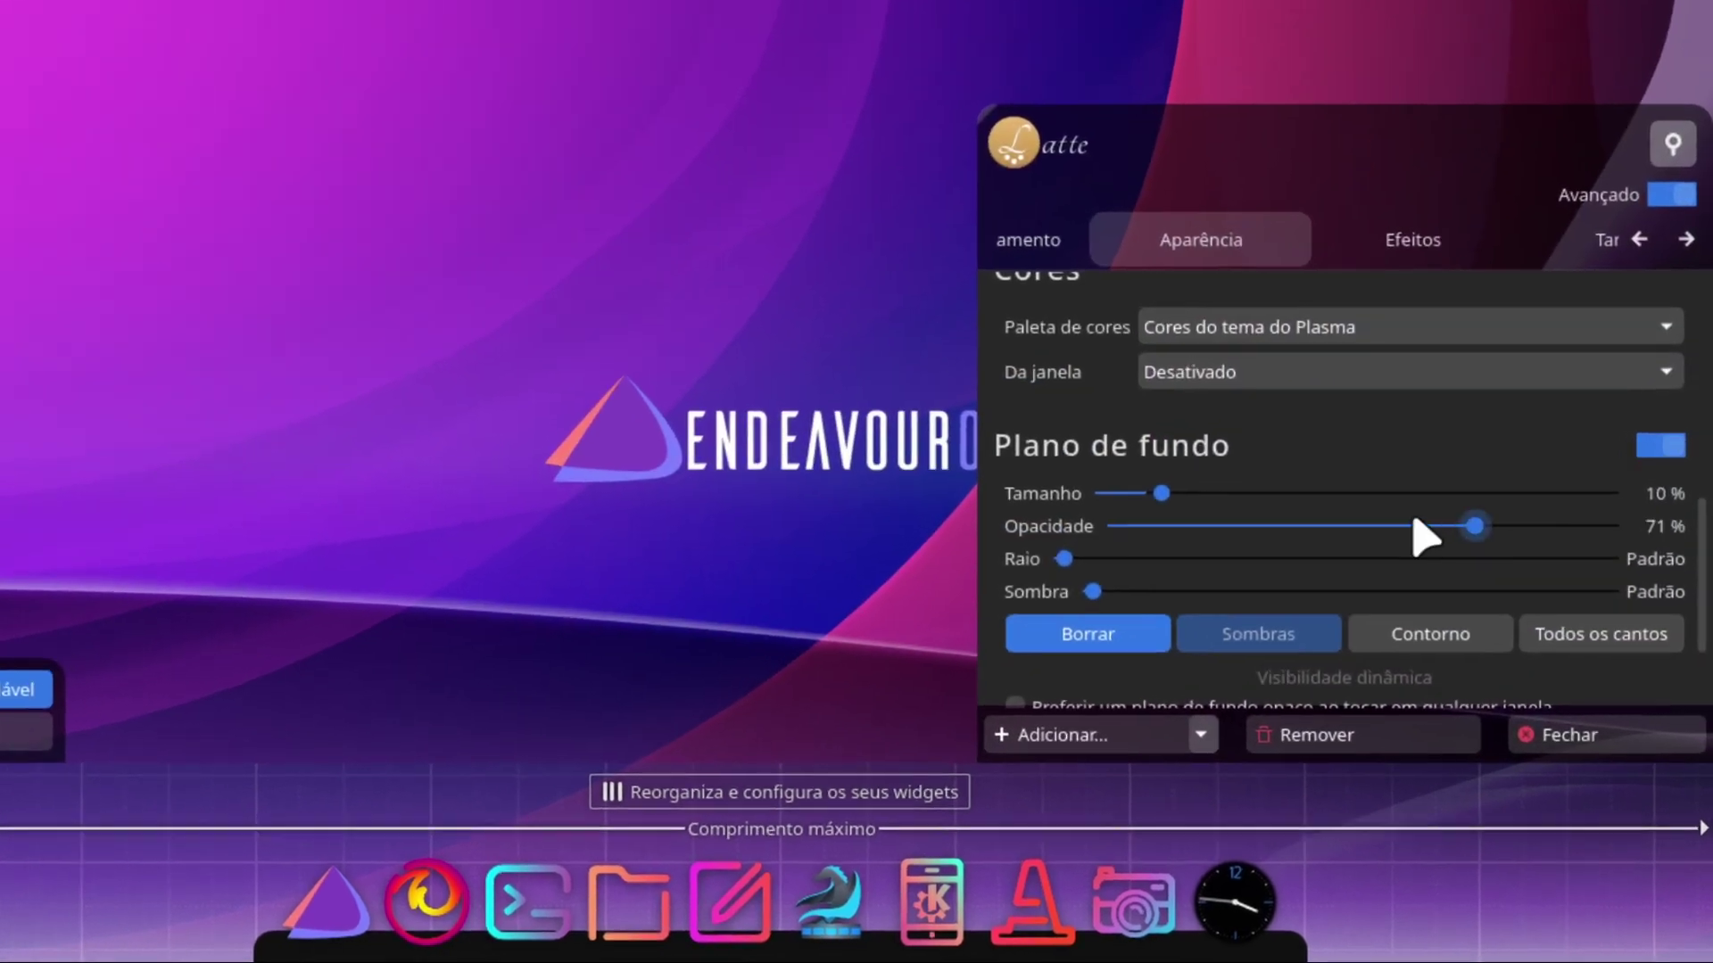
left_click_drag(1414, 521, 1371, 525)
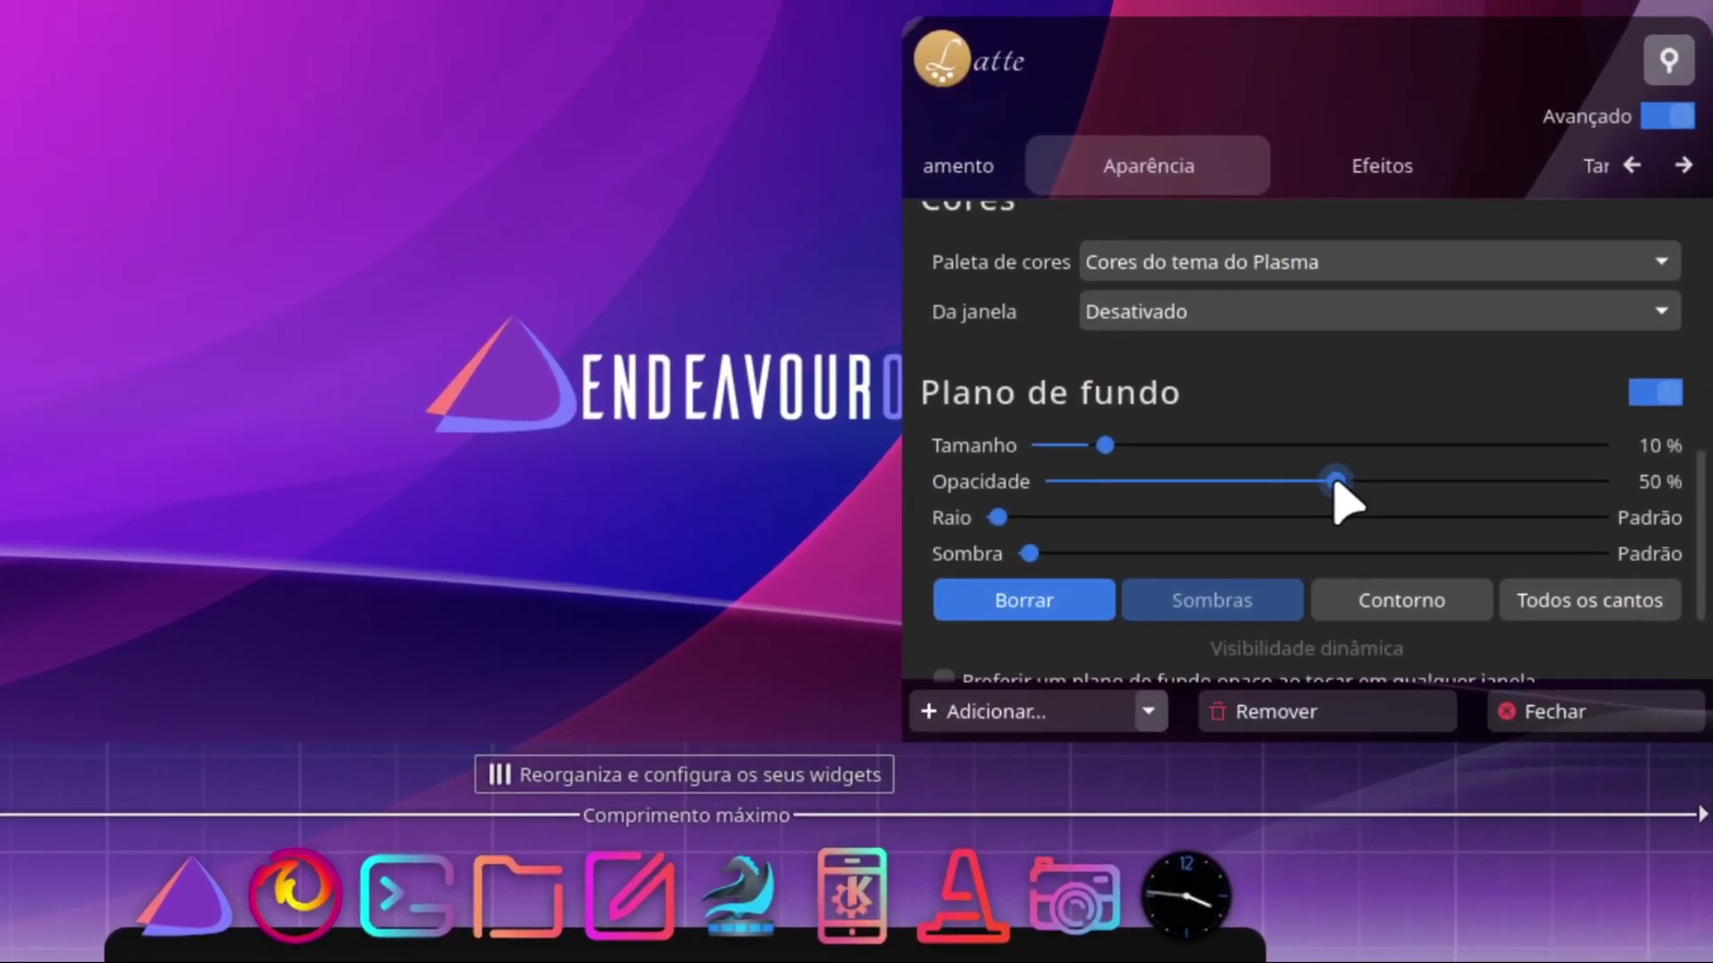
left_click(1577, 604)
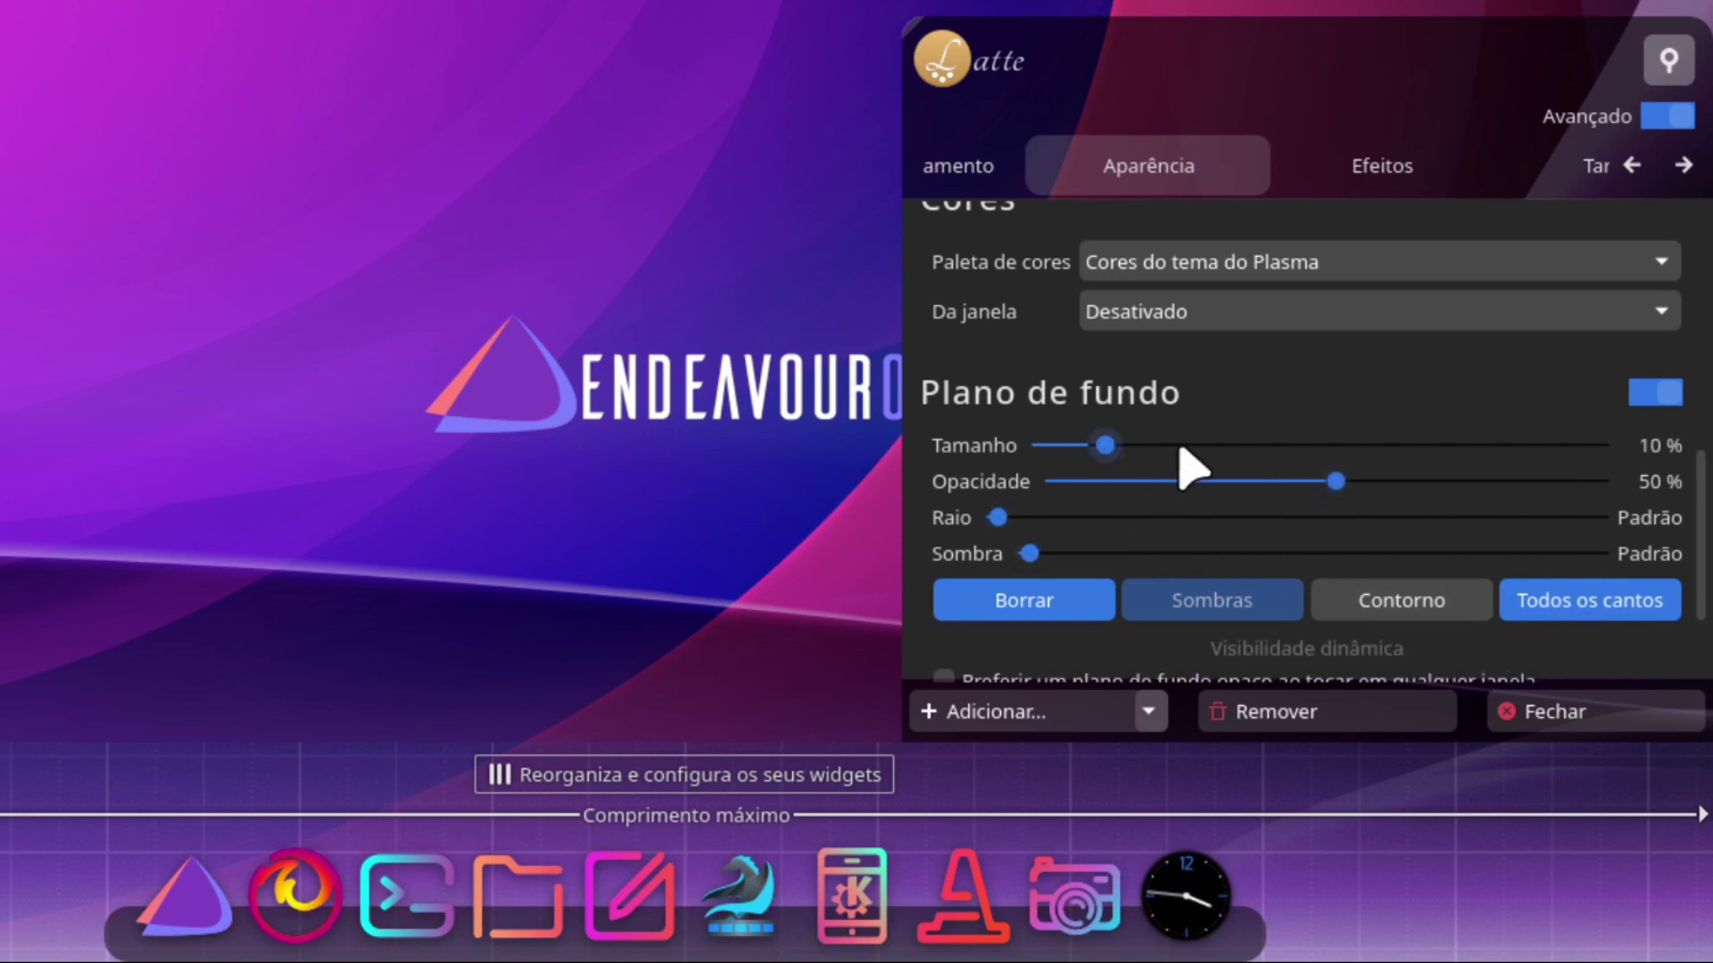
left_click_drag(1182, 446, 1610, 445)
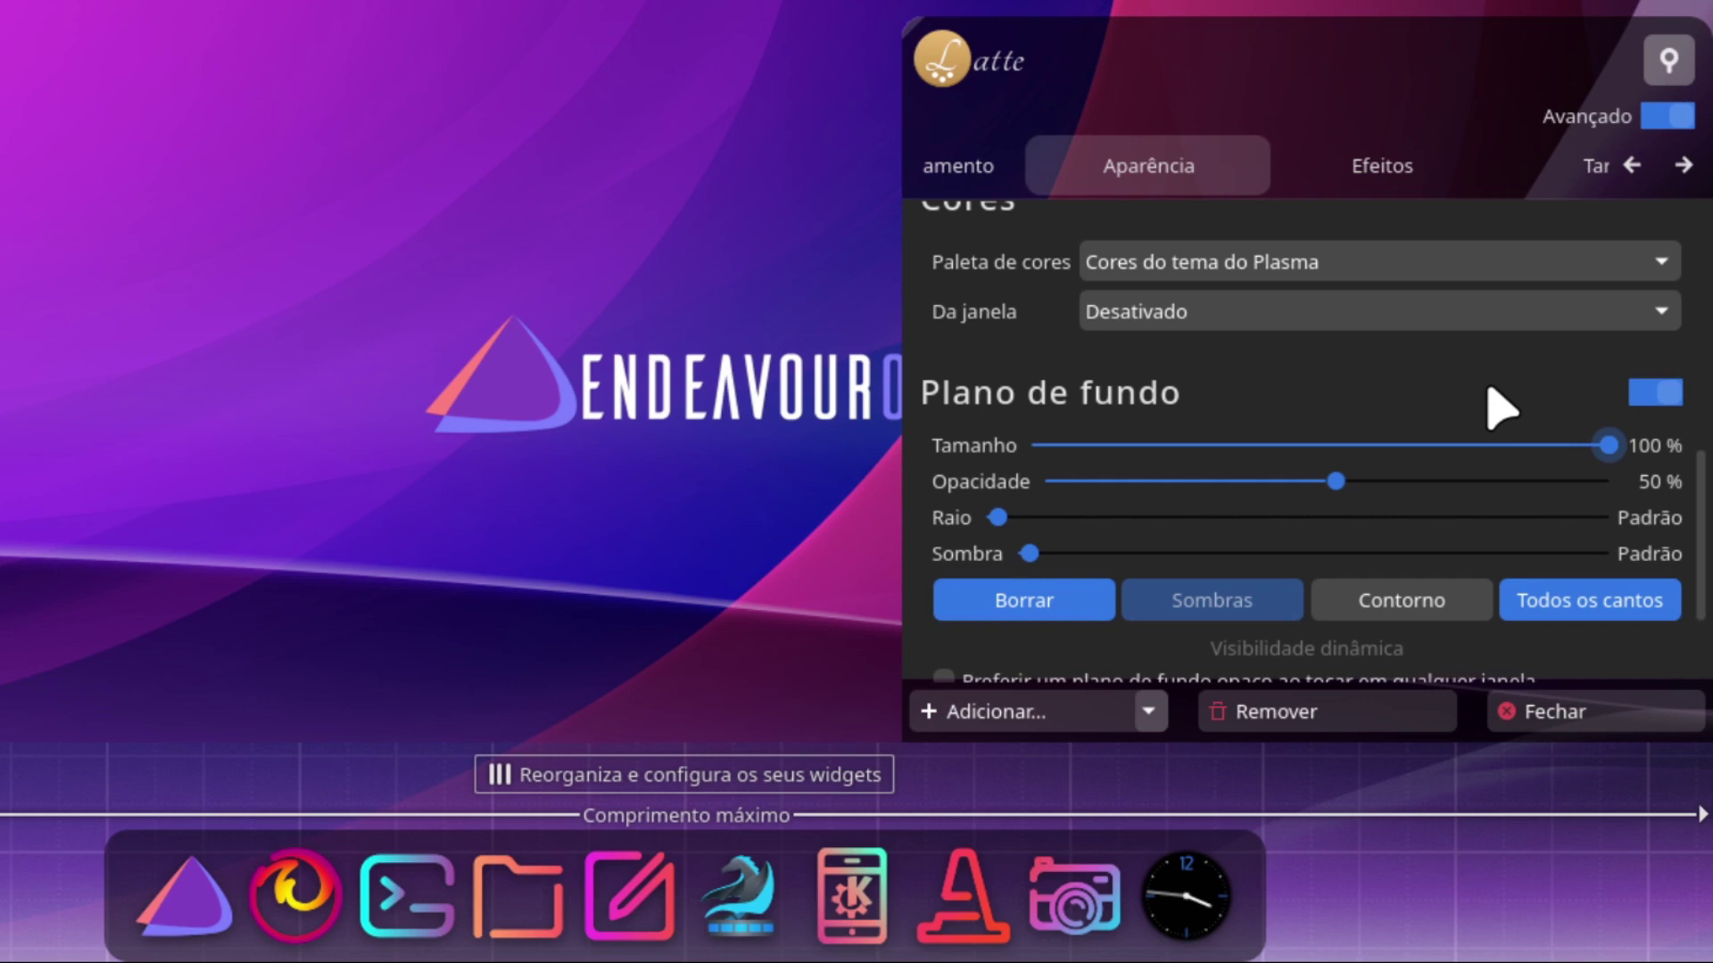
left_click_drag(1338, 482, 1389, 482)
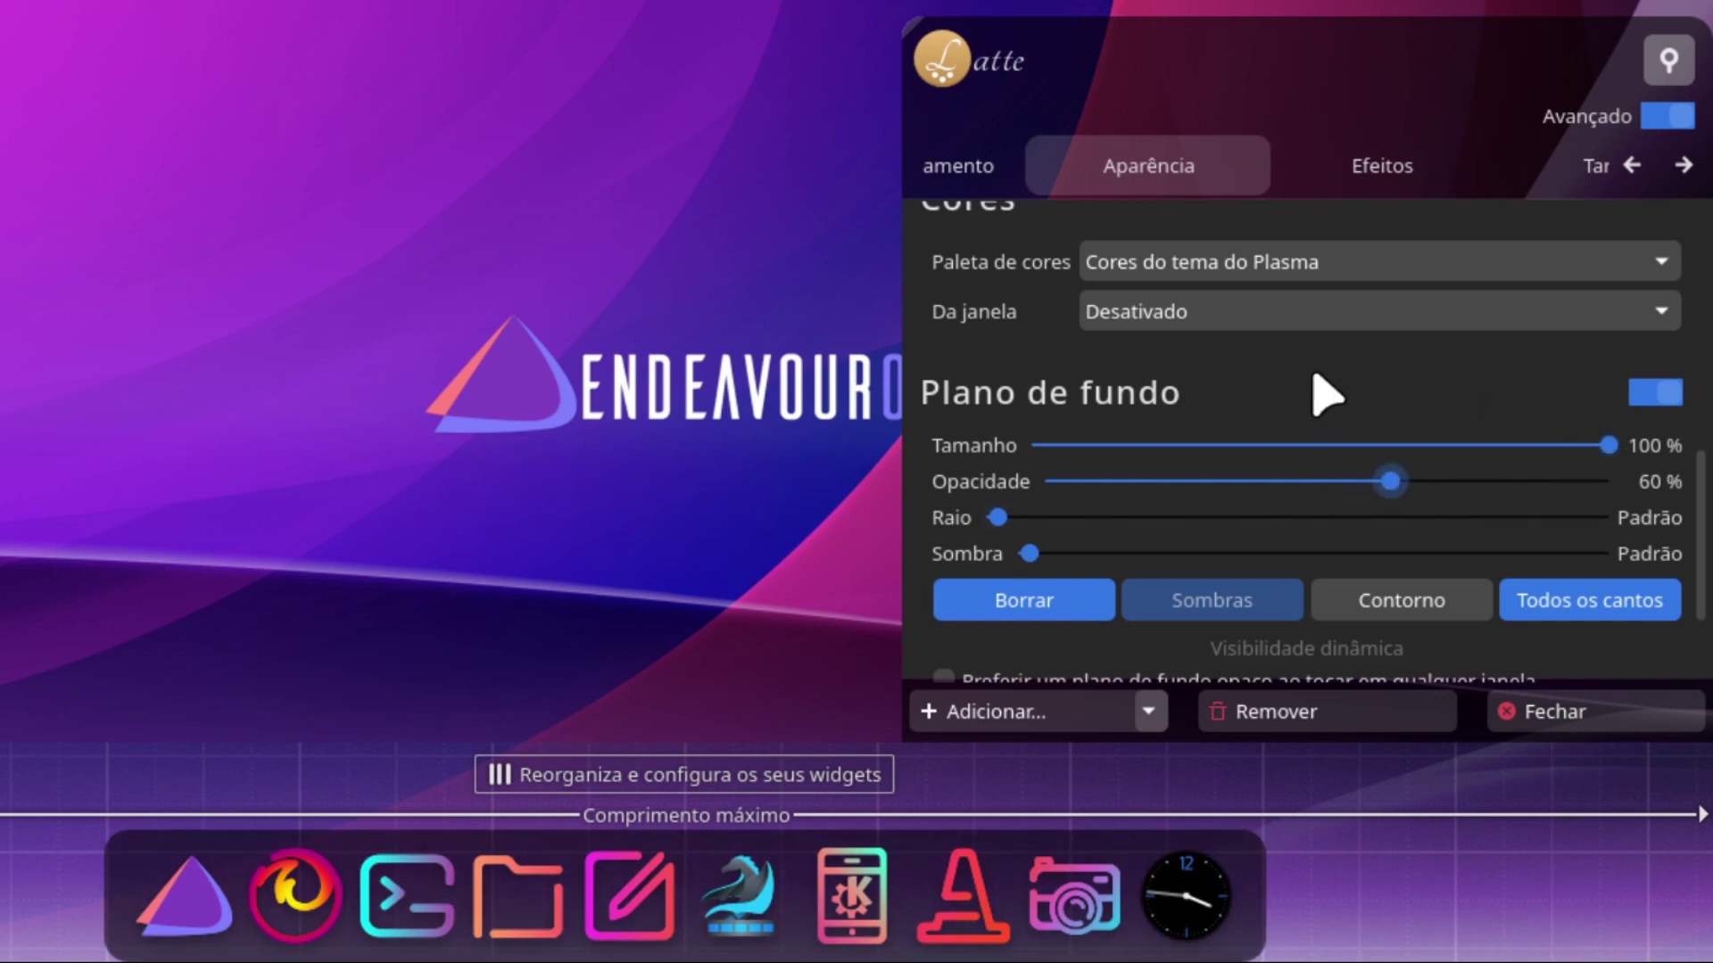
left_click(1046, 607)
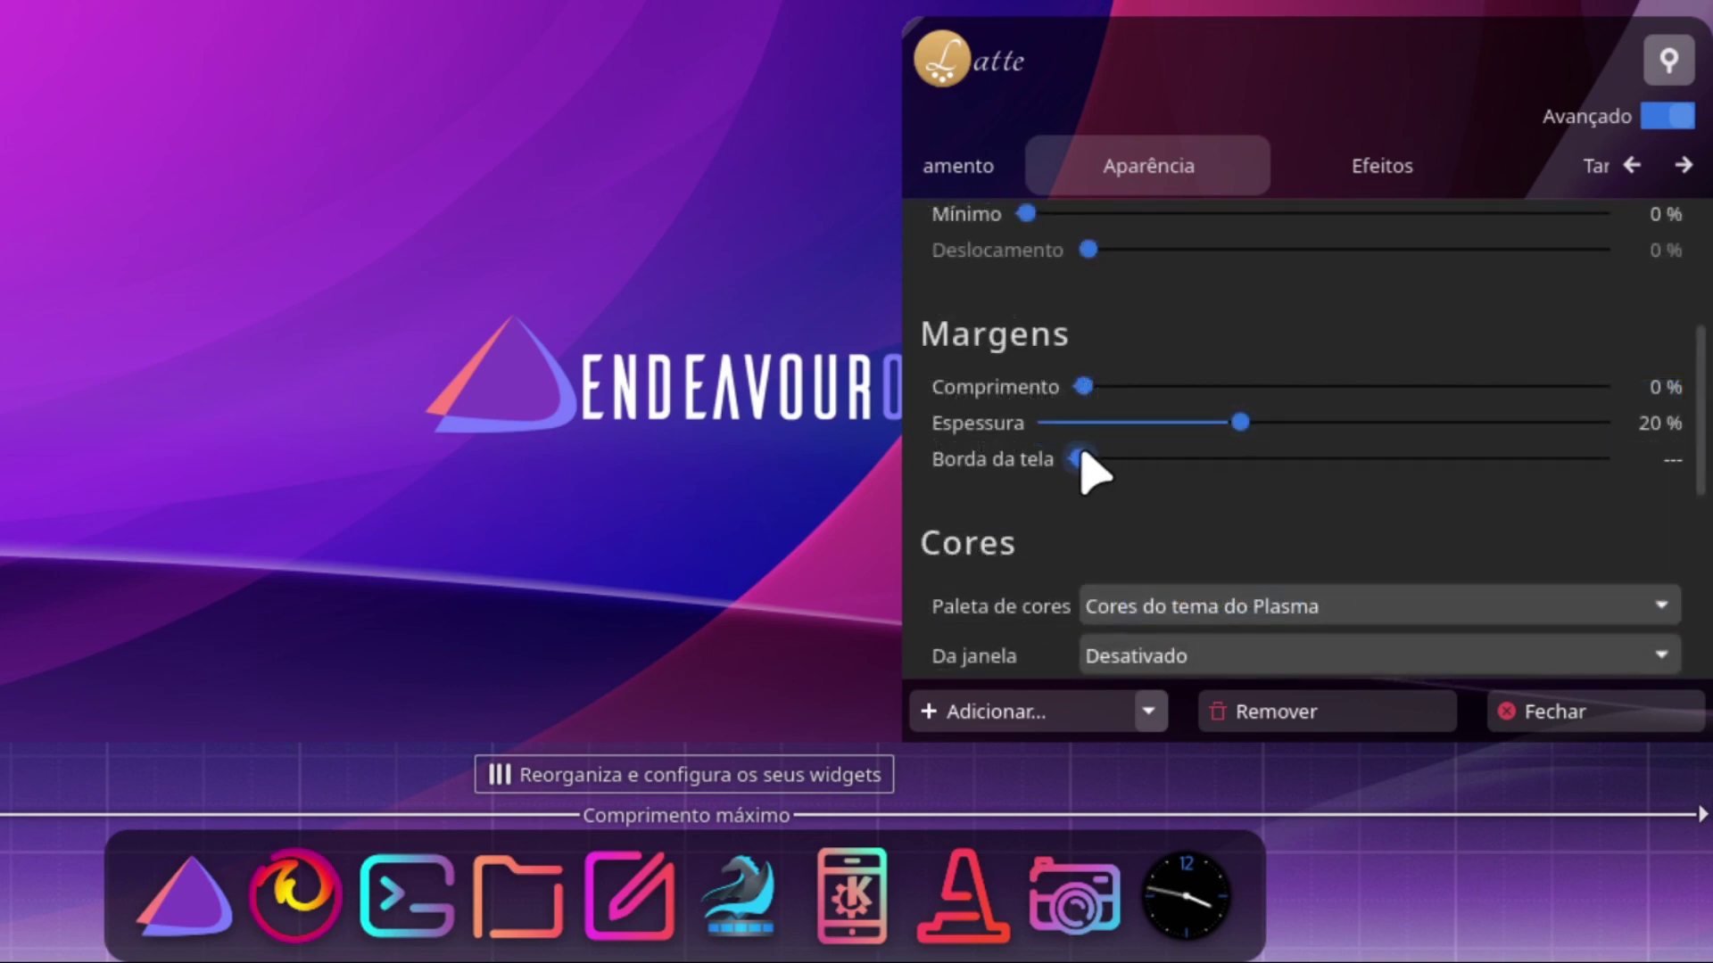
Step: Set the dock's screen-edge margin to 10 px, its length margin to 6 % and the absolute item size to 54 px
left_click_drag(1079, 458, 1111, 460)
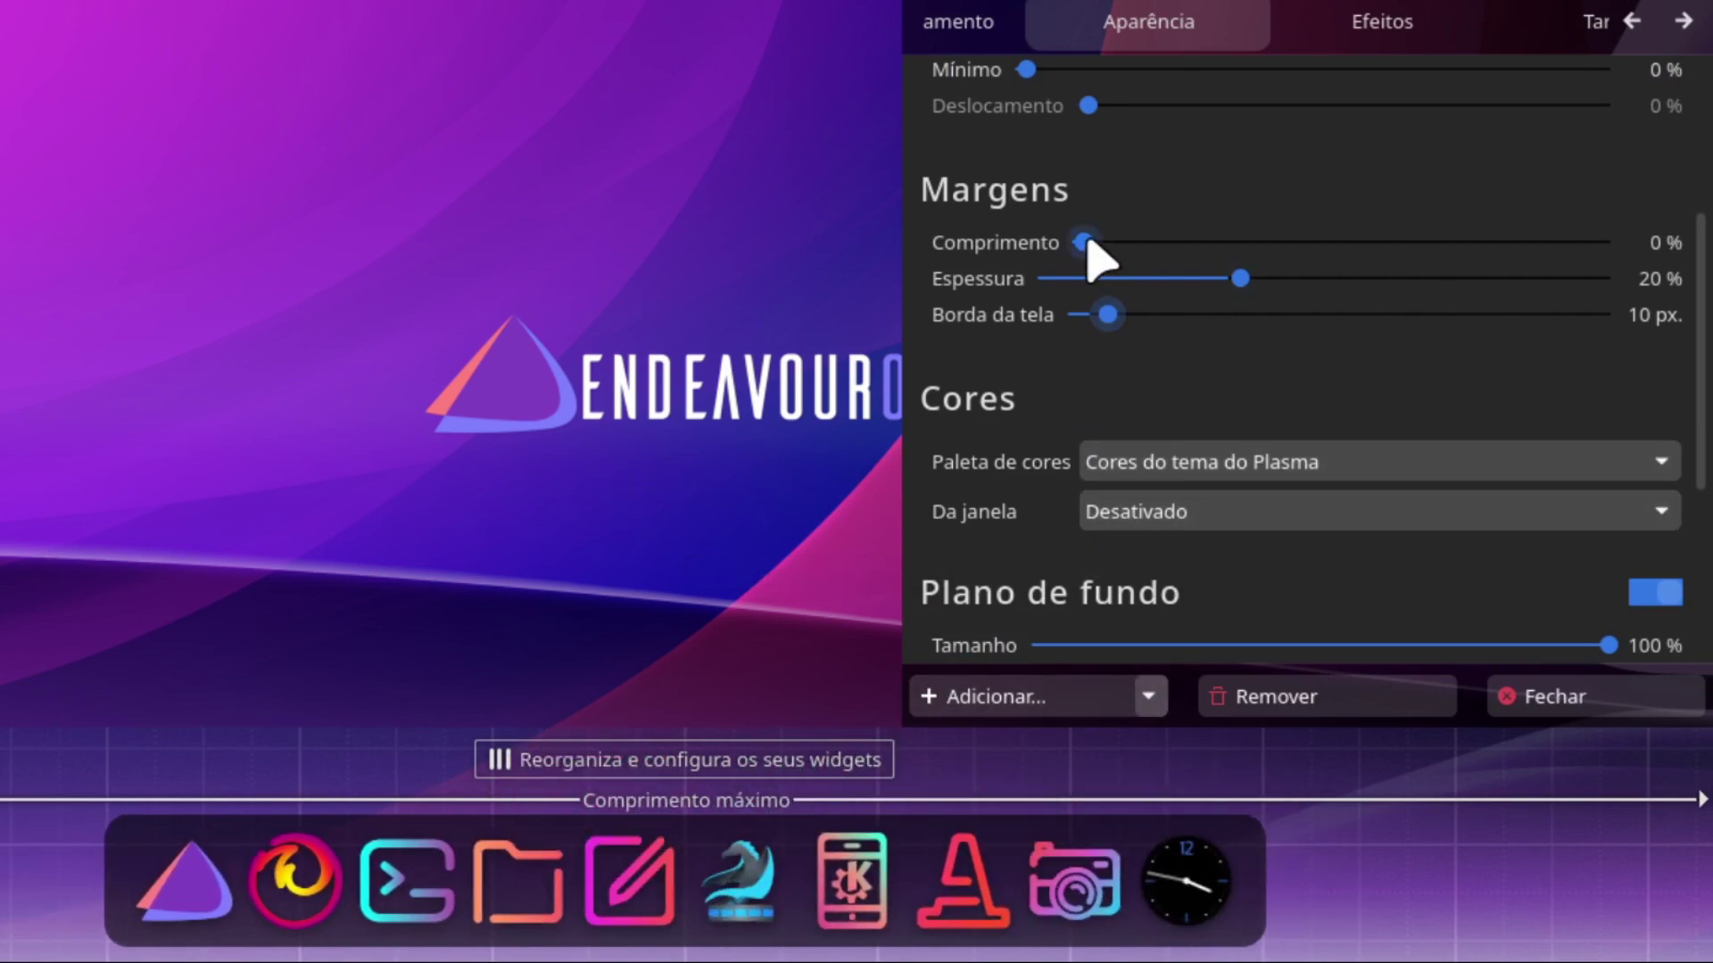
left_click_drag(1090, 241, 1215, 241)
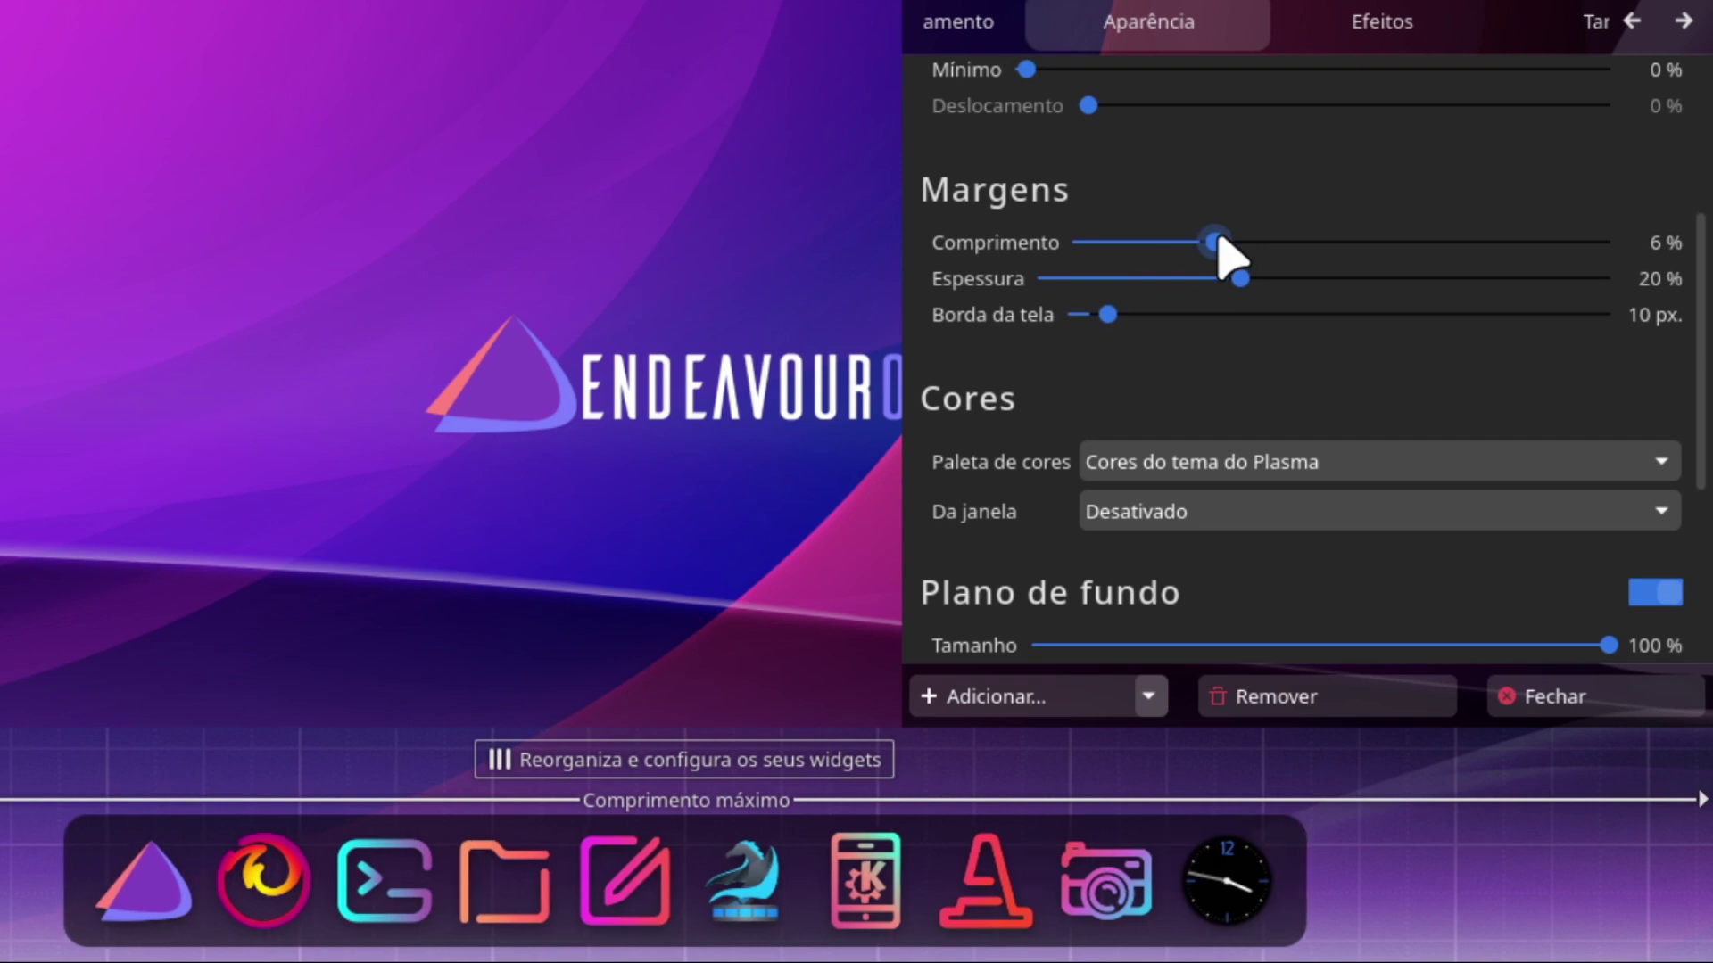
scroll(1215, 241, "up", 5)
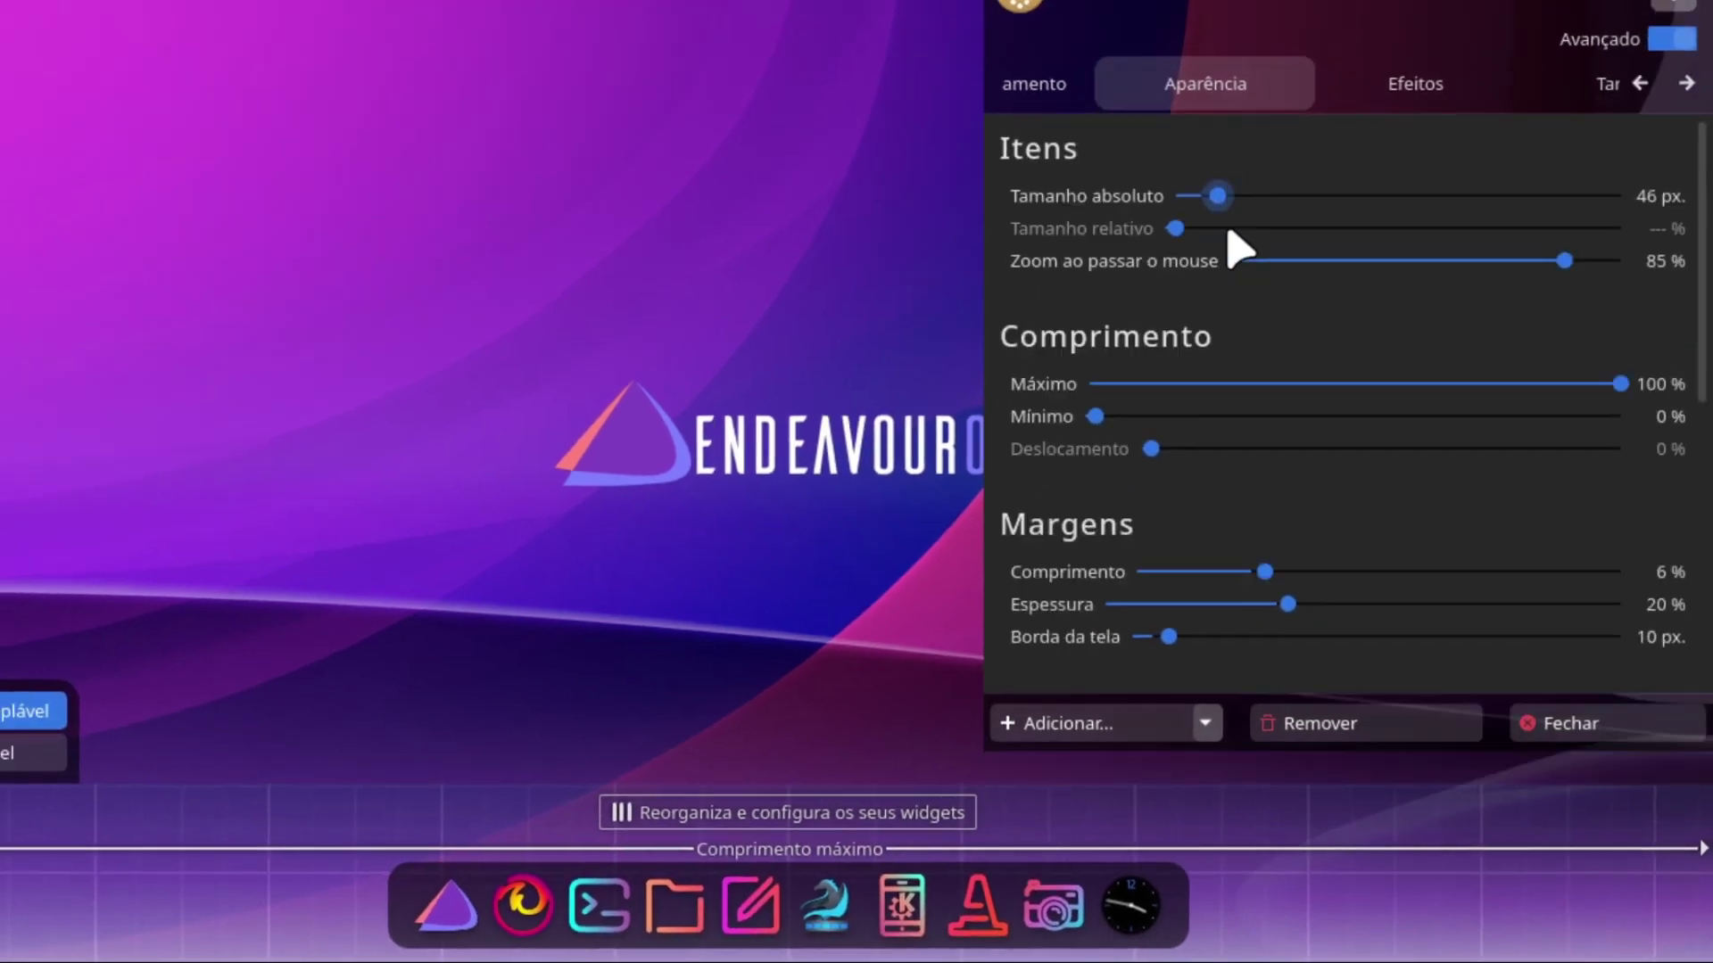
left_click_drag(1164, 146, 1176, 146)
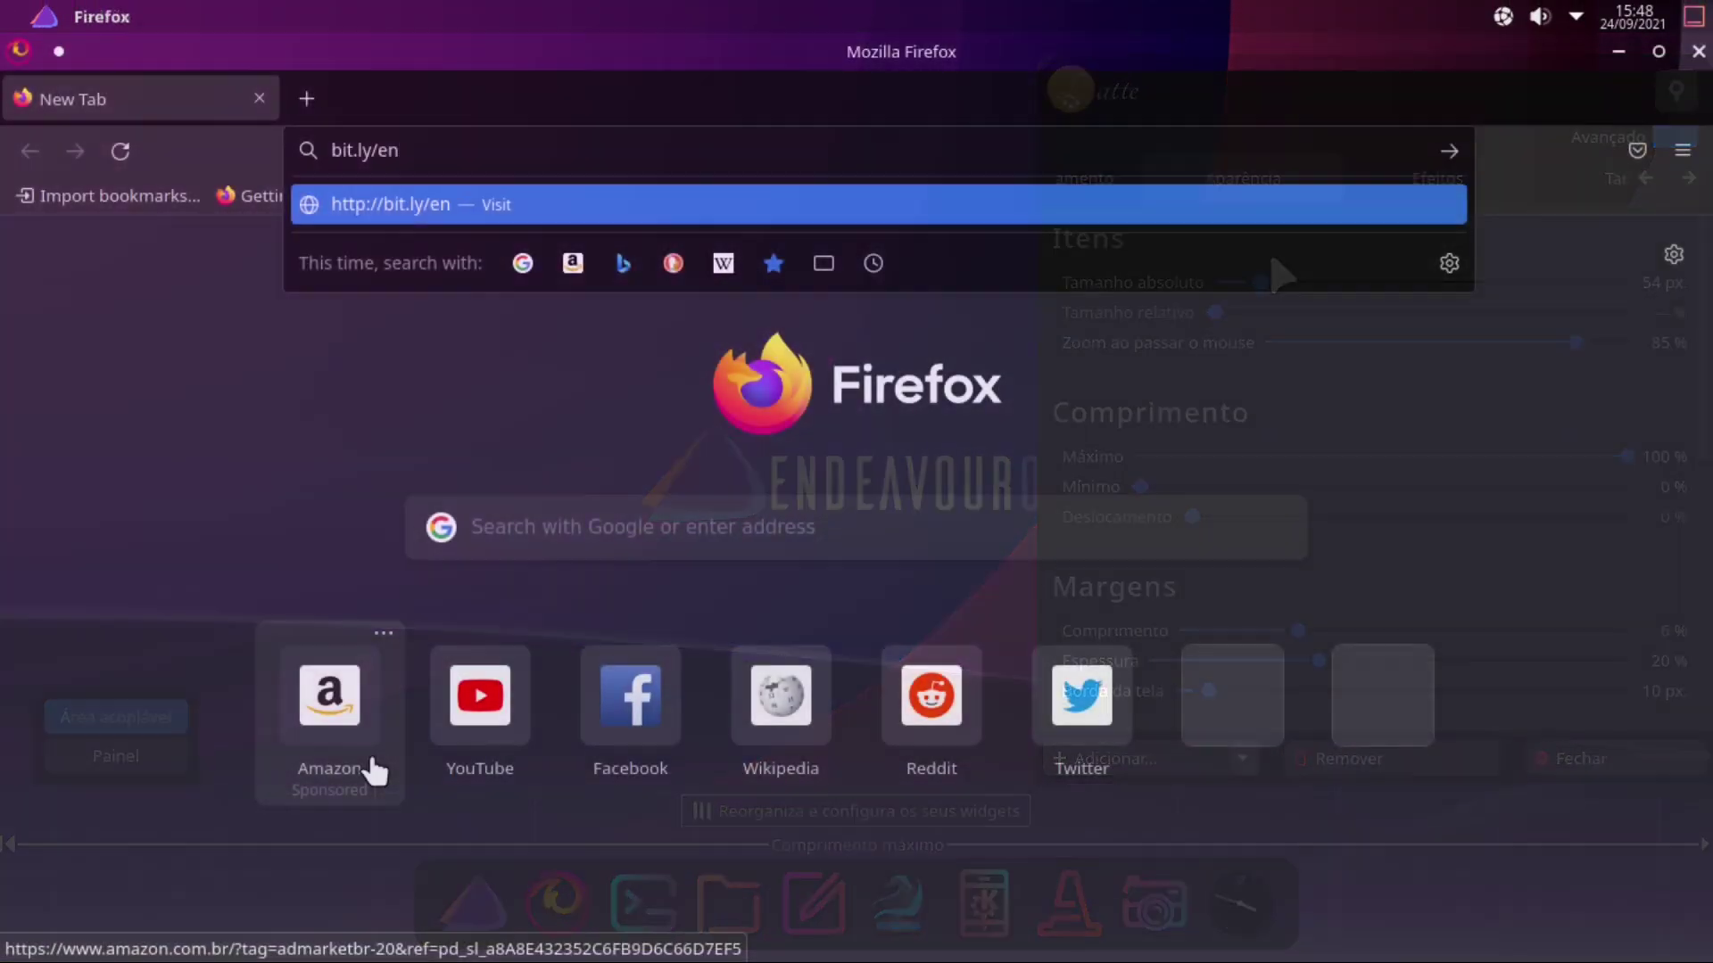
Step: Go to bit.ly/endeavkde in Firefox and download the MEGA wallpaper folder as a ZIP
type("deavkde")
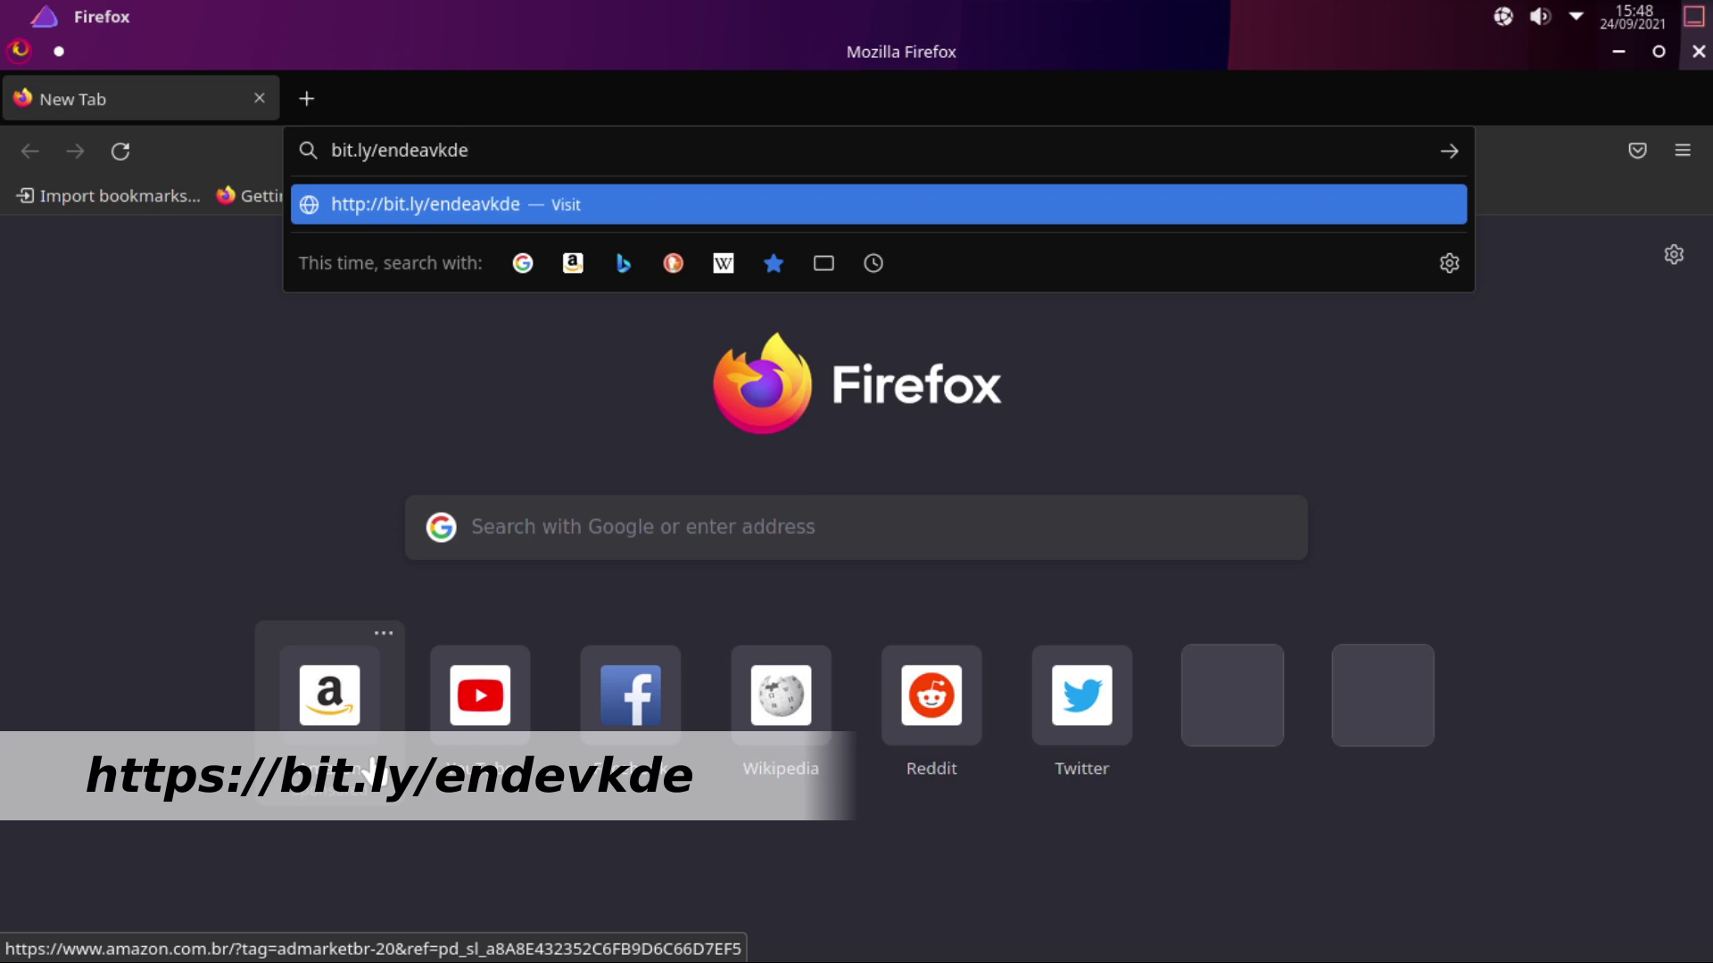
key("Return")
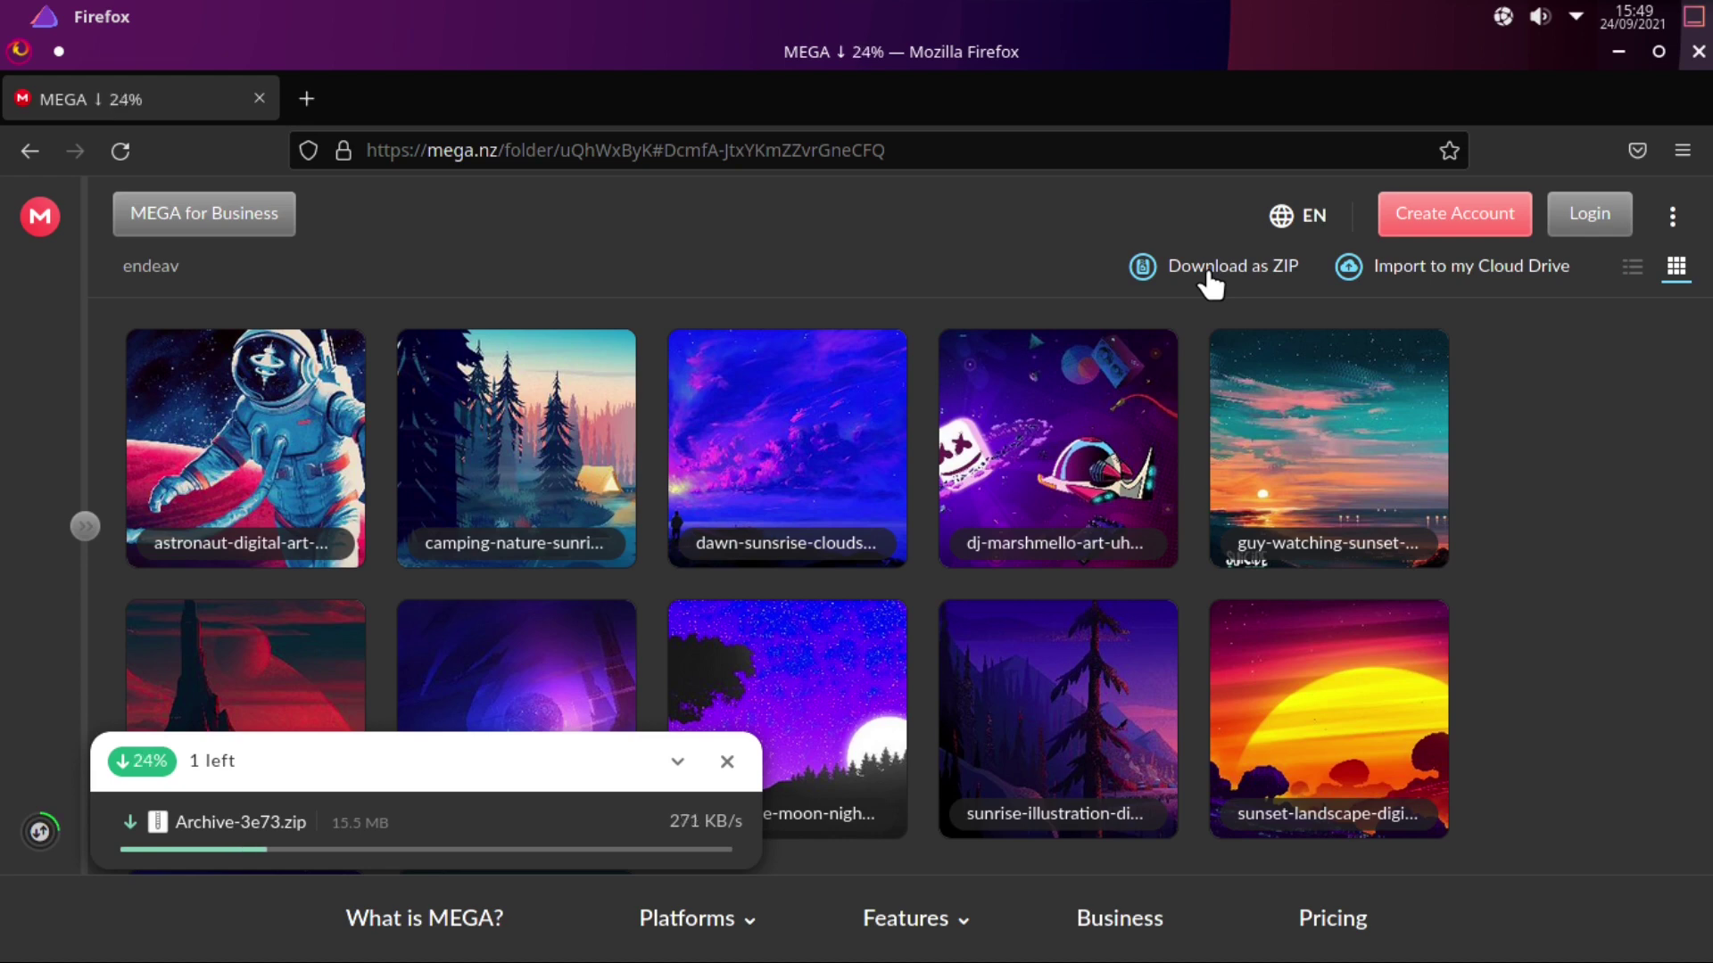
Step: Add a downloaded image as the desktop wallpaper, then shift the Dolphin window slightly over it
right_click(975, 141)
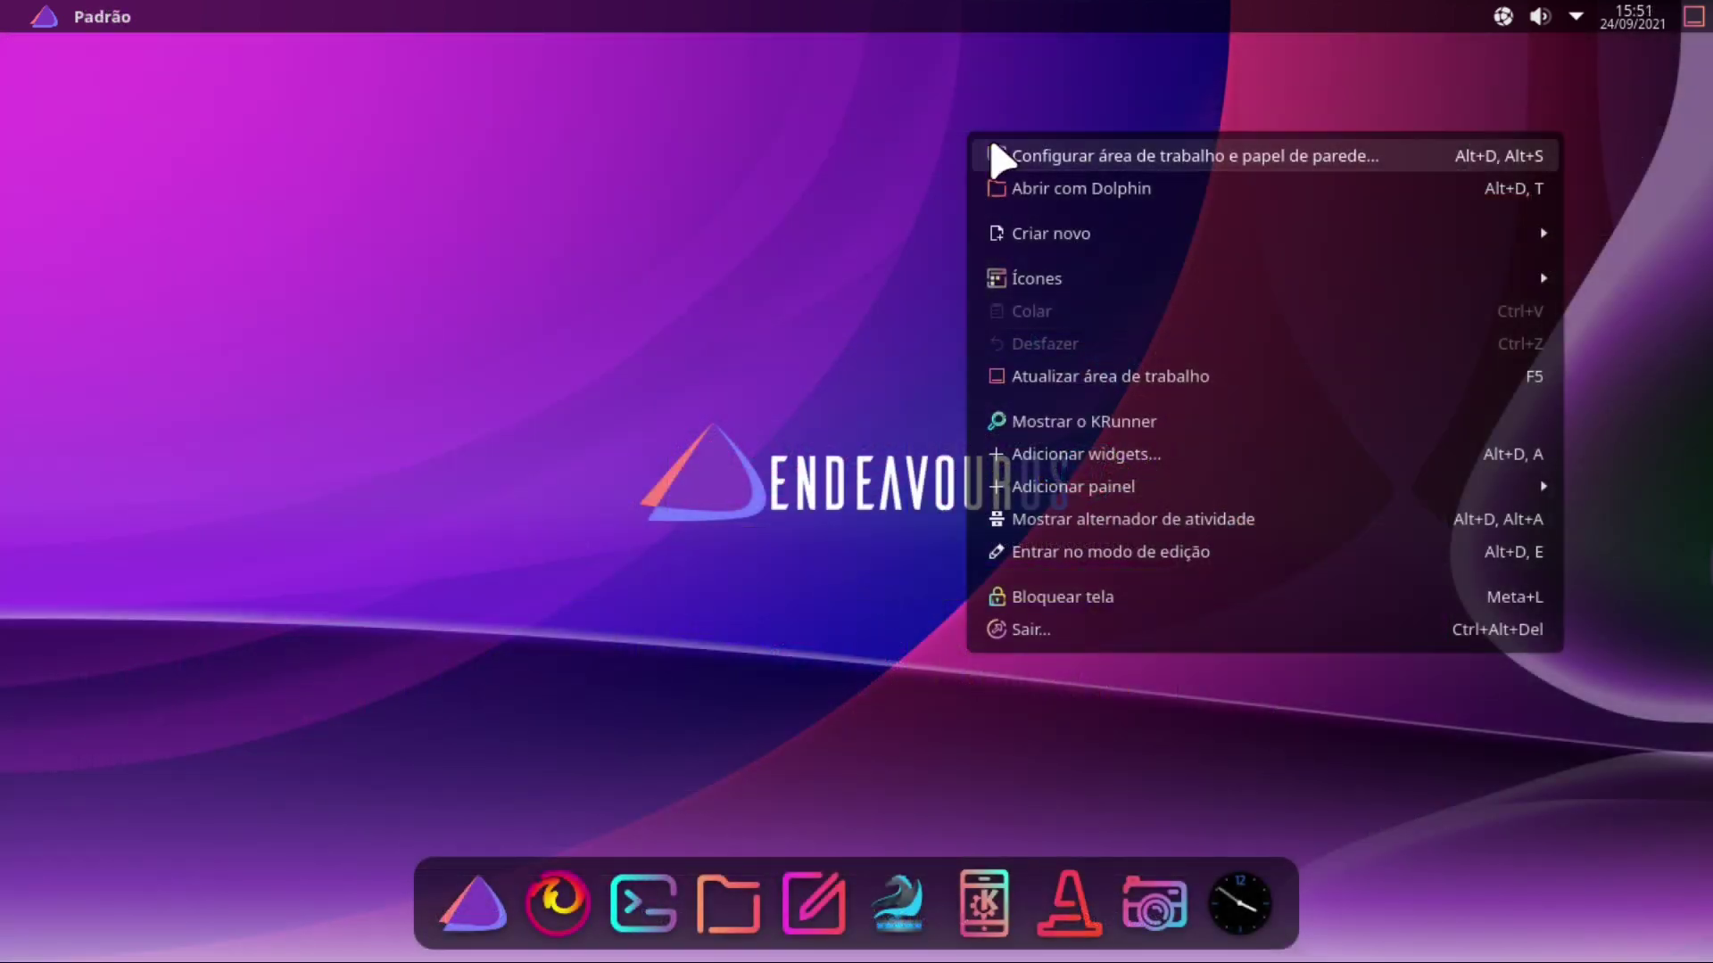
left_click(1053, 171)
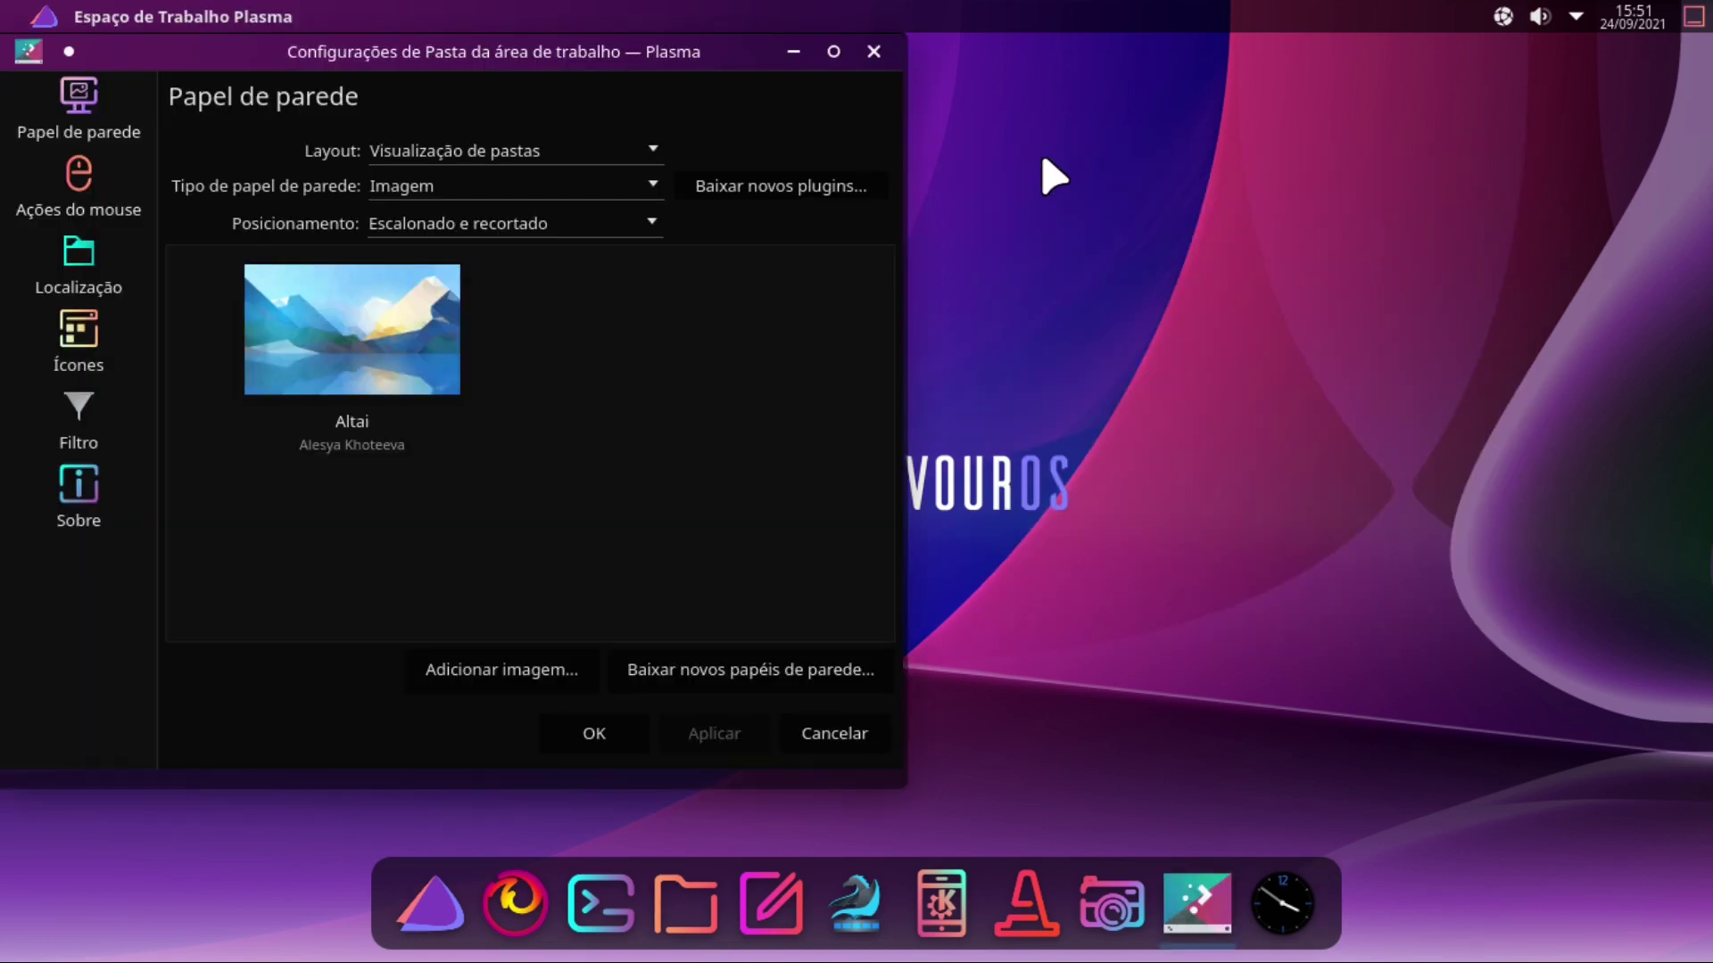
left_click(510, 670)
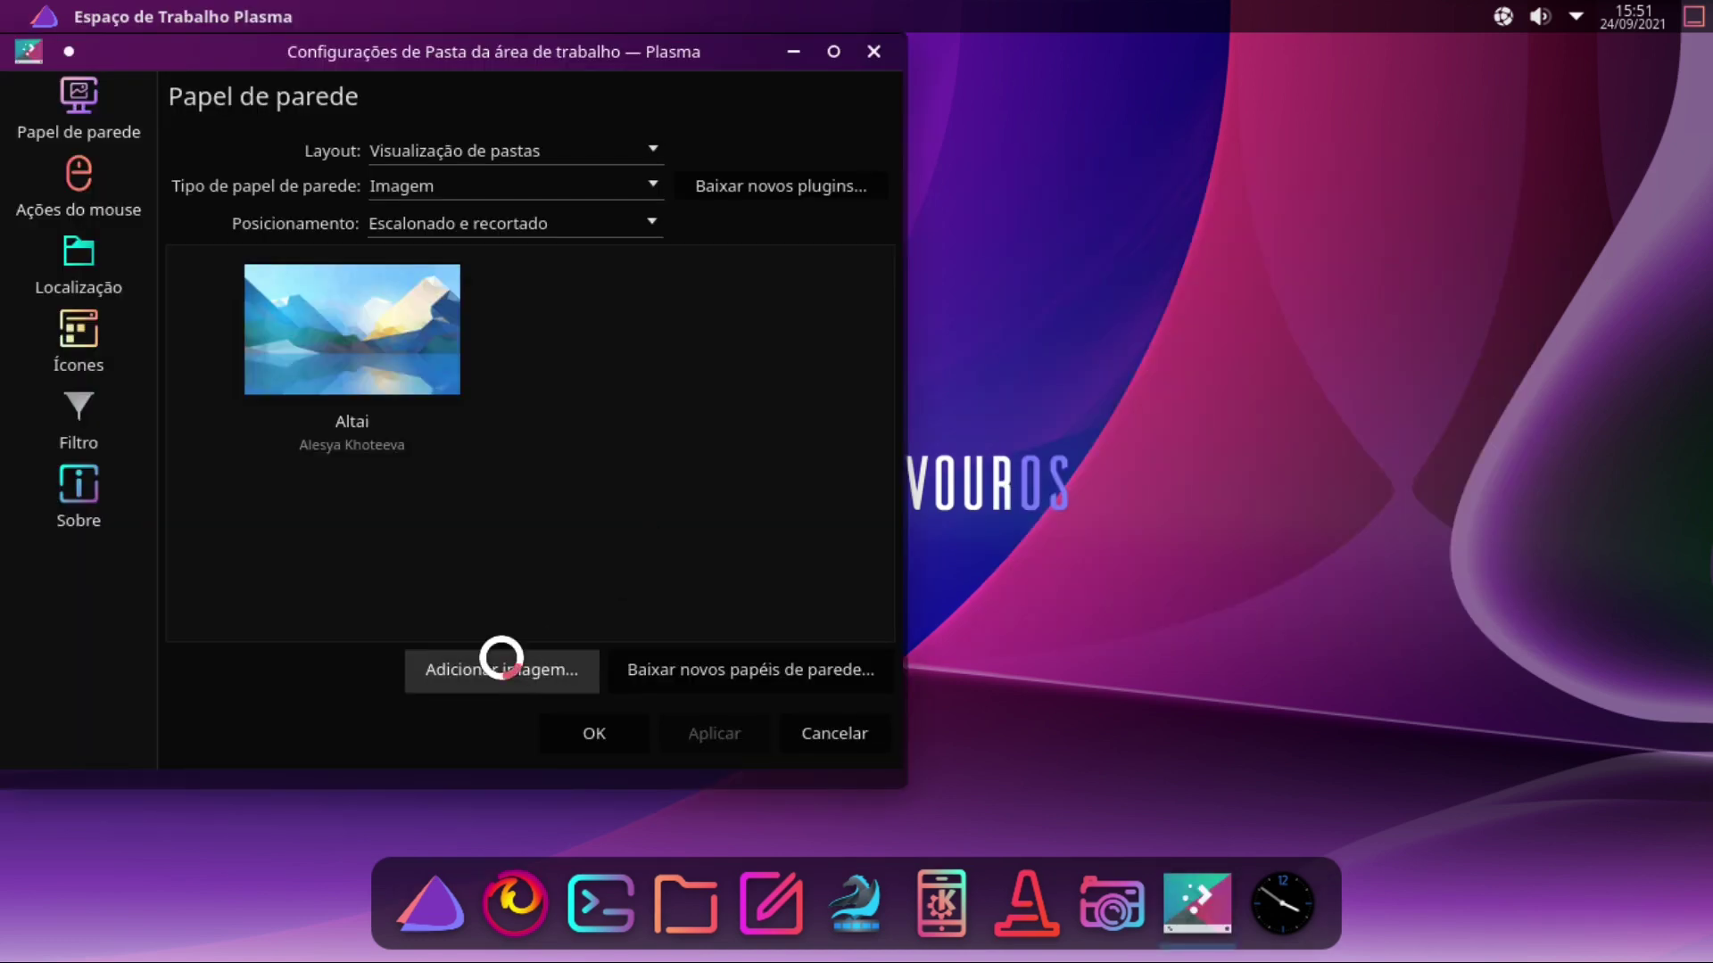
double_click(580, 245)
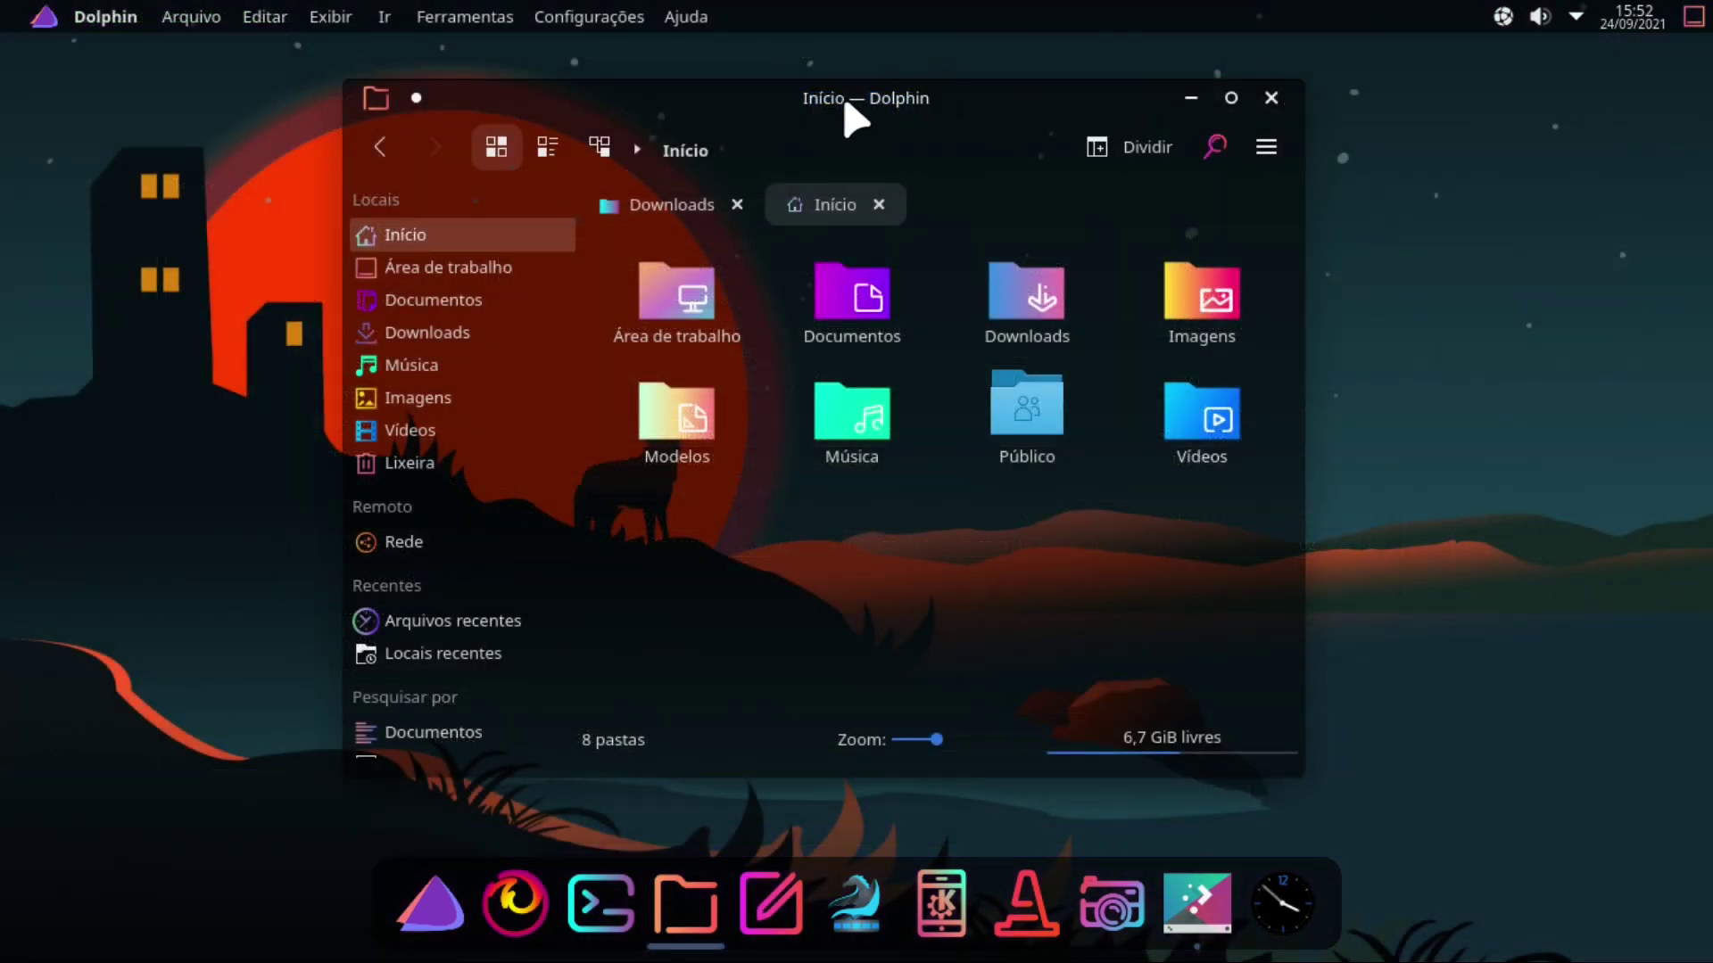
mouse_move(854, 116)
left_mouse_down()
mouse_move(864, 98)
mouse_move(873, 115)
left_mouse_up()
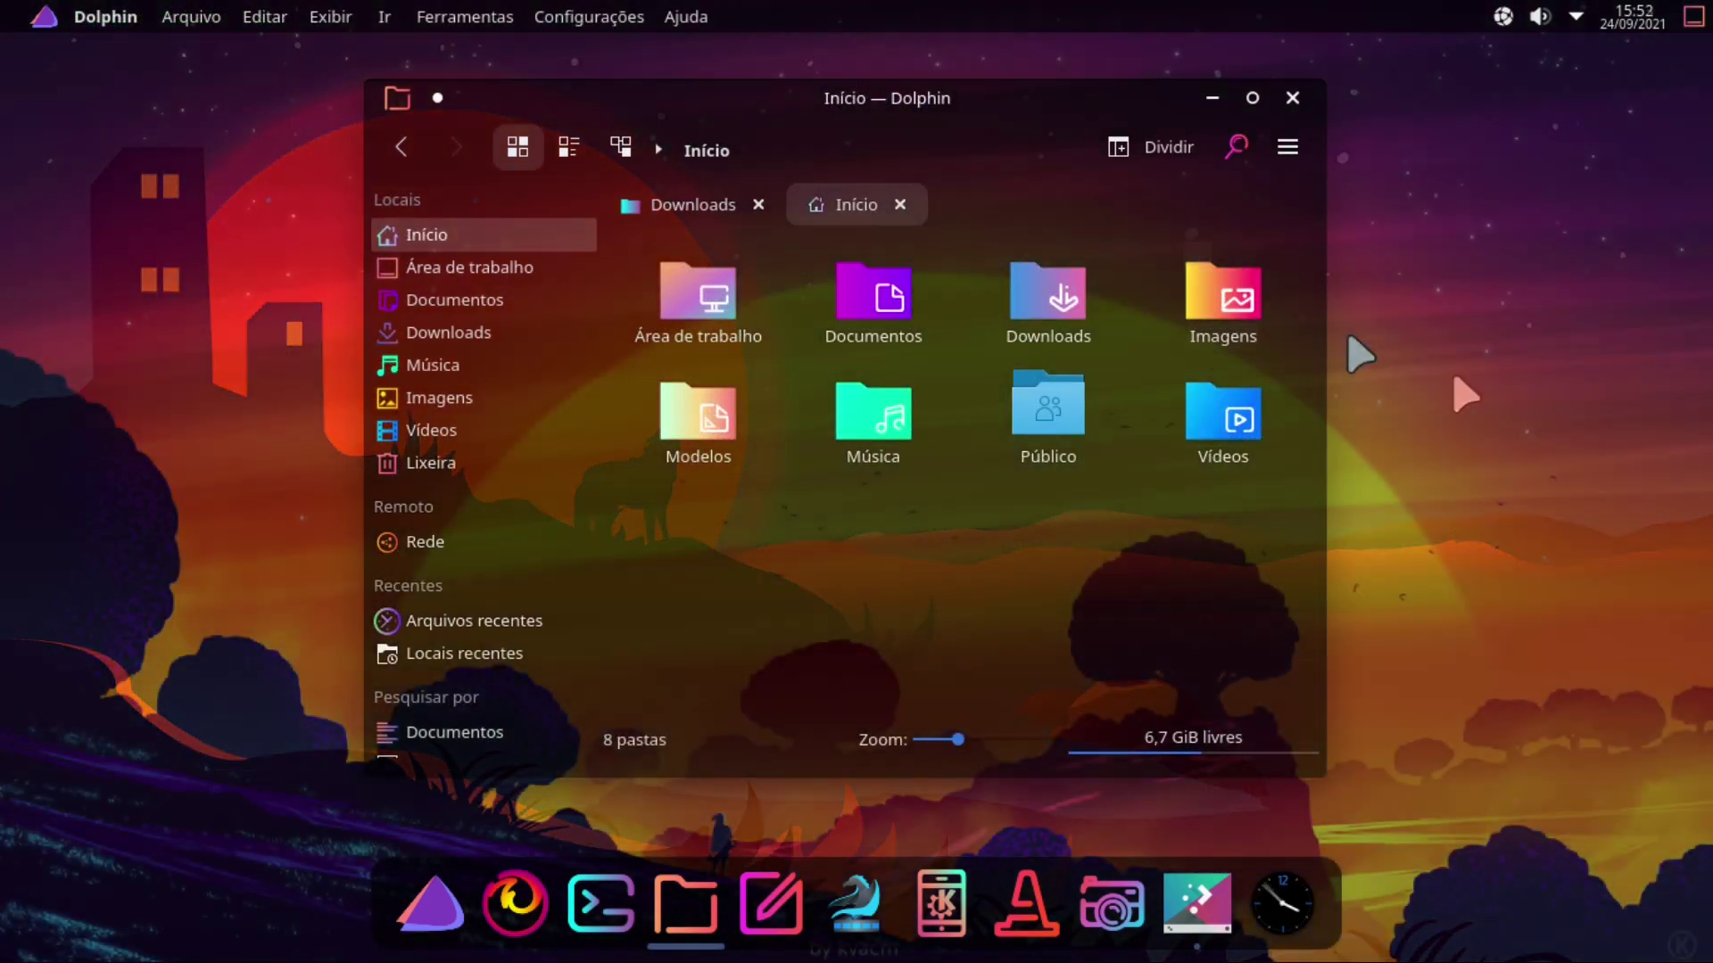
Step: Install the HTML Clock widget from the new Plasma widgets download dialog and close the dialog
right_click(1356, 353)
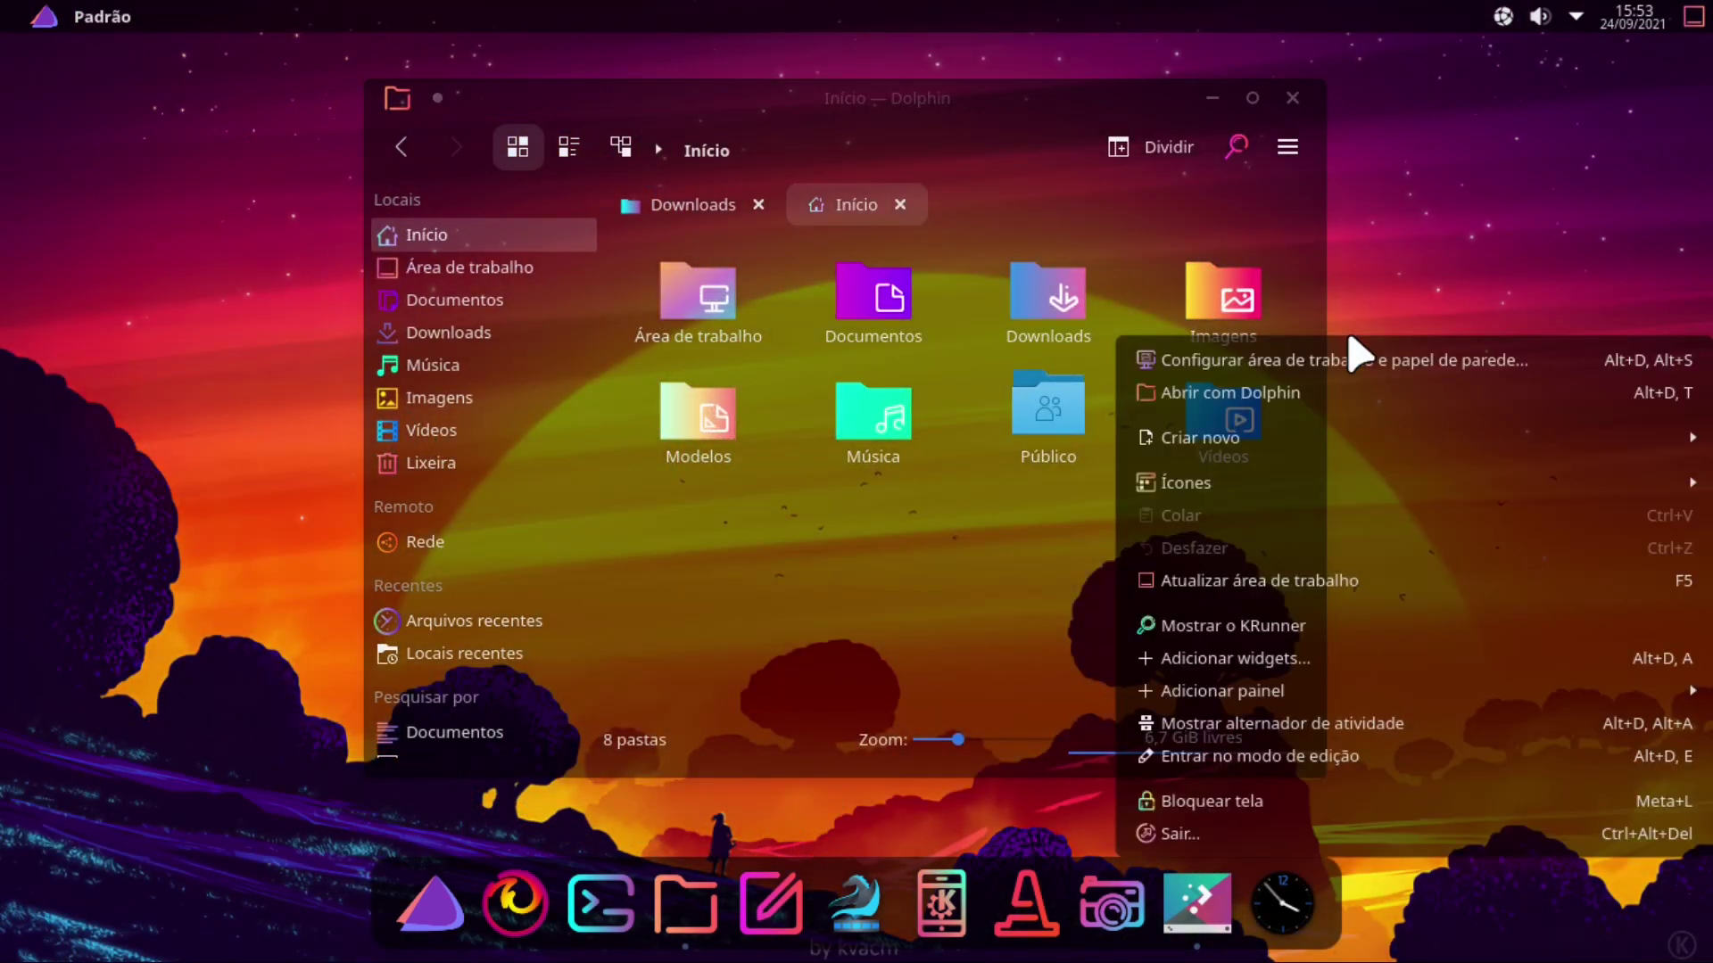
left_click(1289, 658)
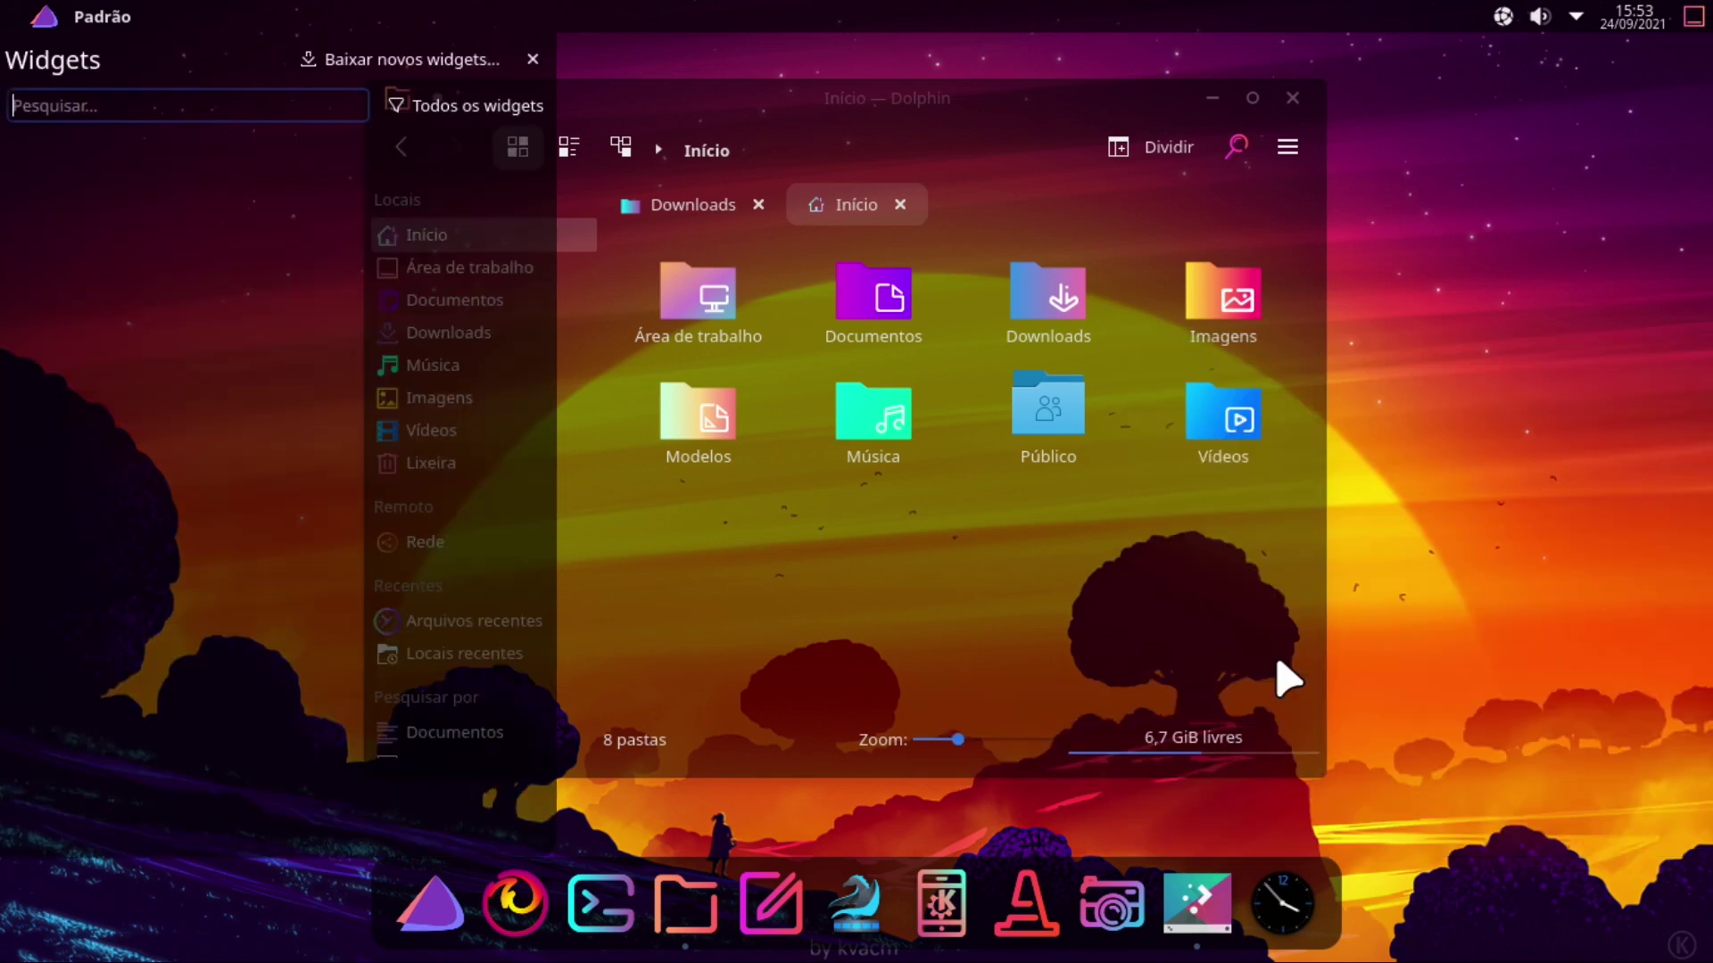
left_click(553, 61)
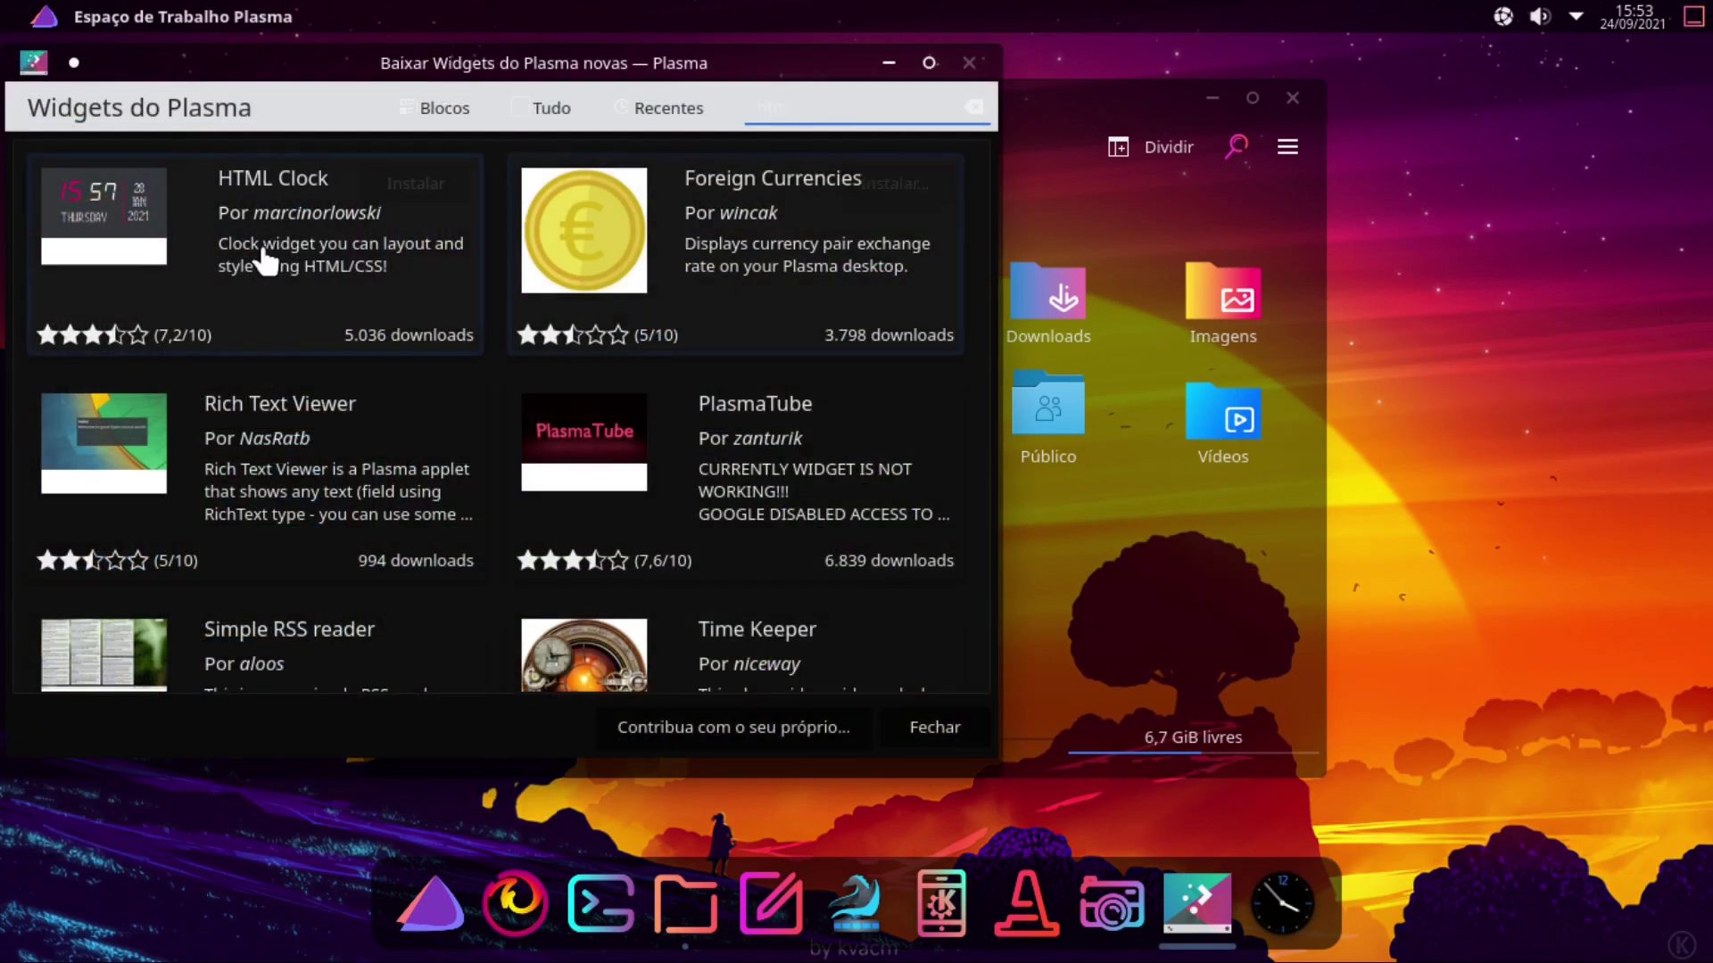
left_click(406, 180)
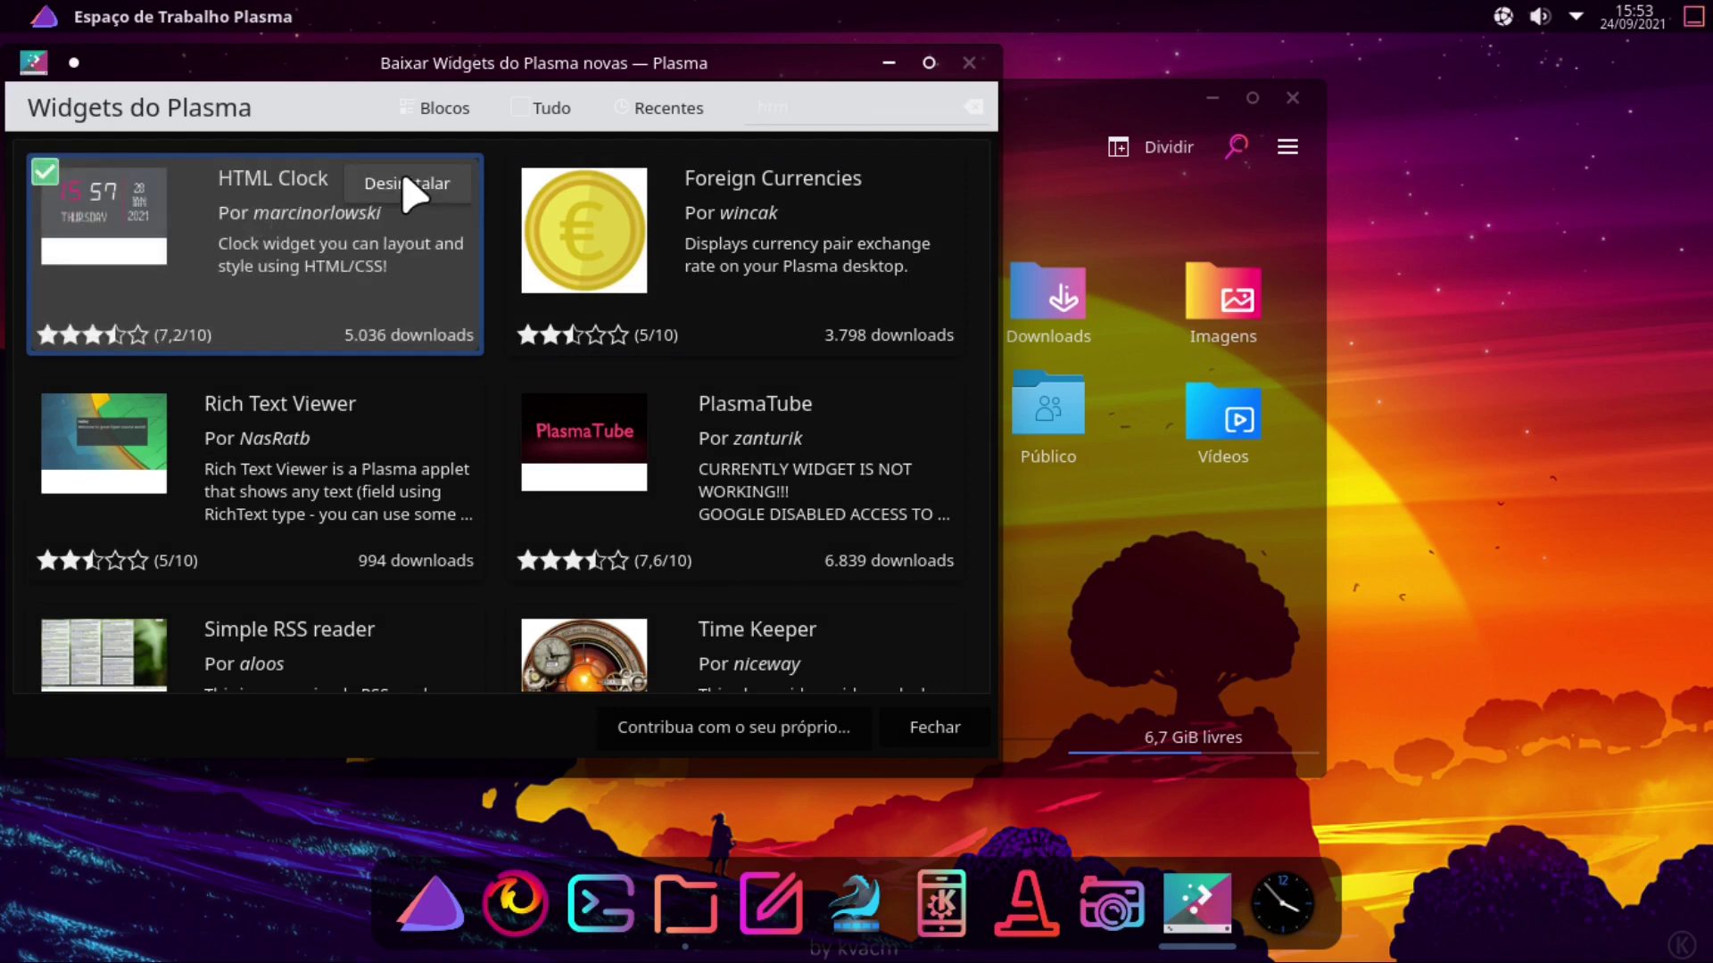
key("Escape")
Step: Place the HTML Clock, found with "html", in the desktop's upper-right area and briefly check its calendar
left_click_drag(107, 252, 1583, 214)
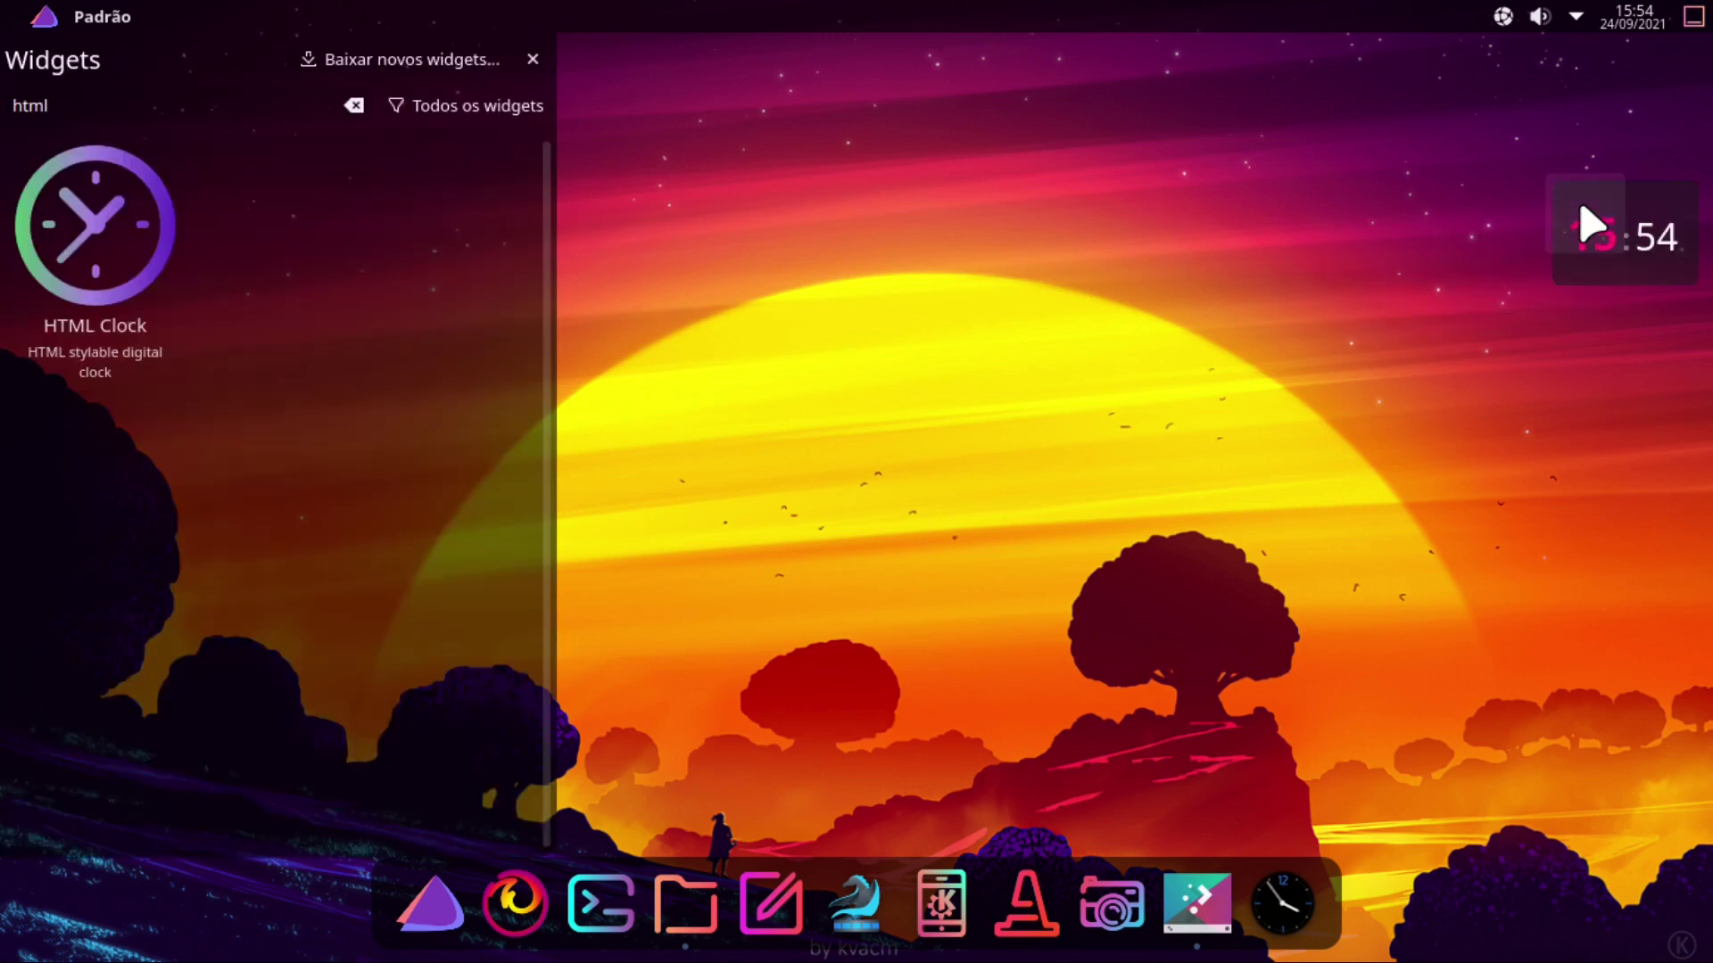
left_click(1593, 239)
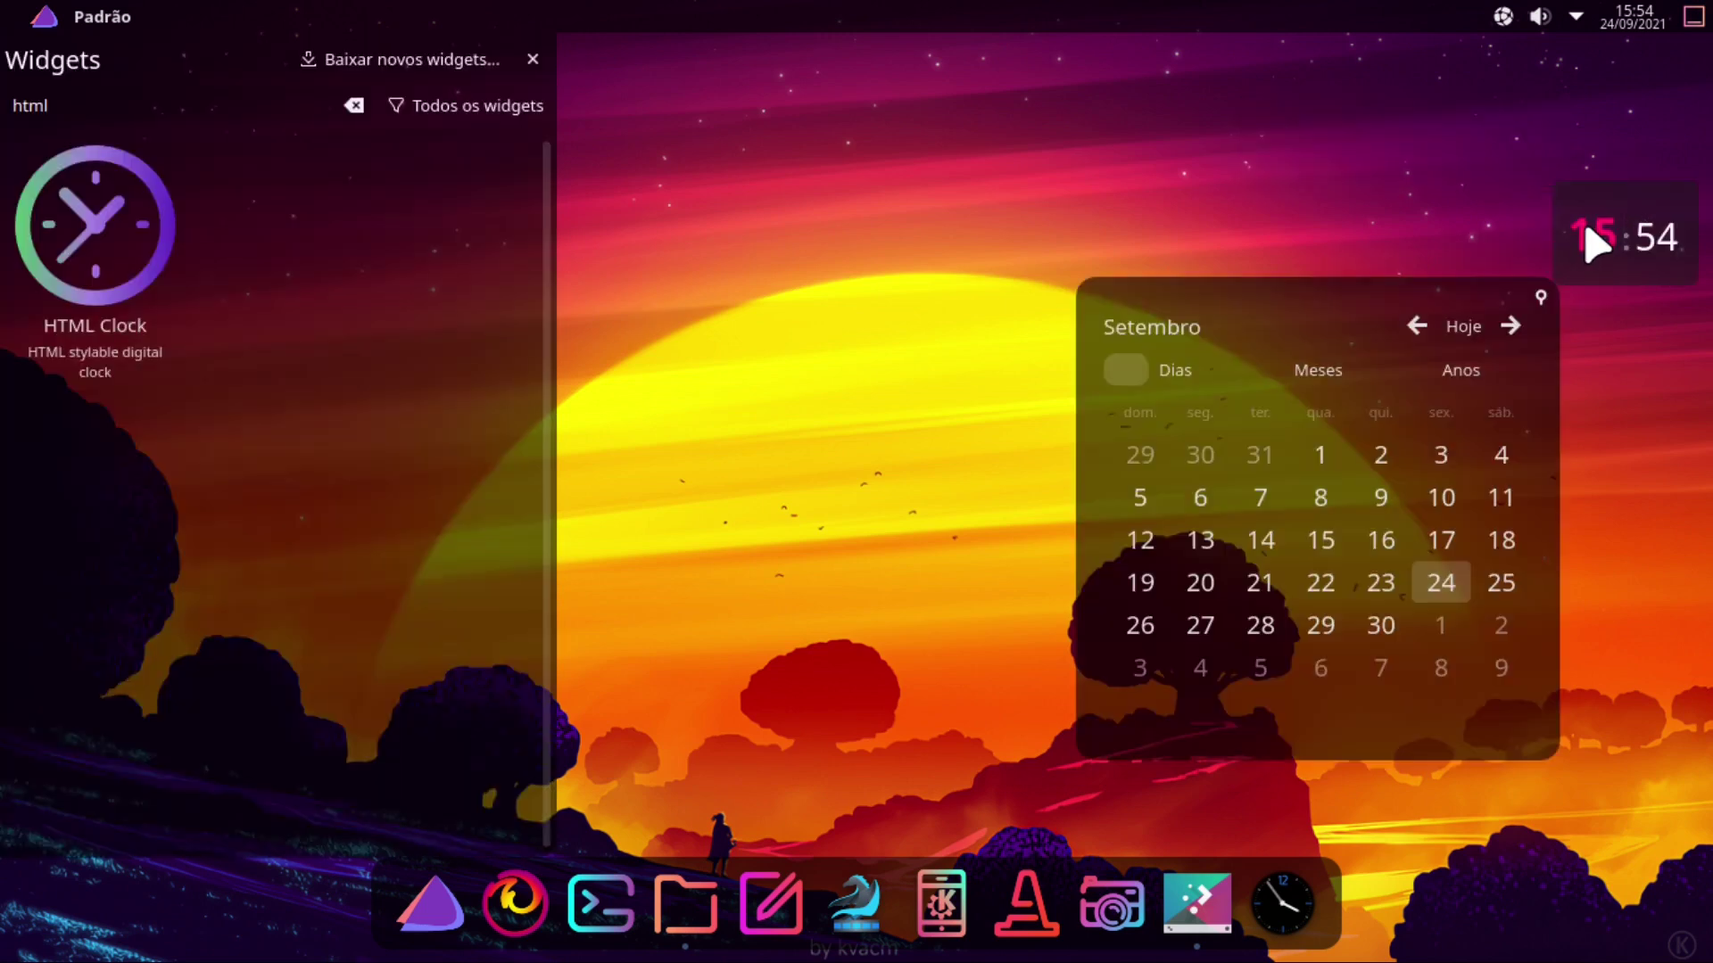
left_click(1597, 239)
Step: Set the HTML Clock widget's layout to Date&Time grid, apply it and close its settings
right_click(1611, 238)
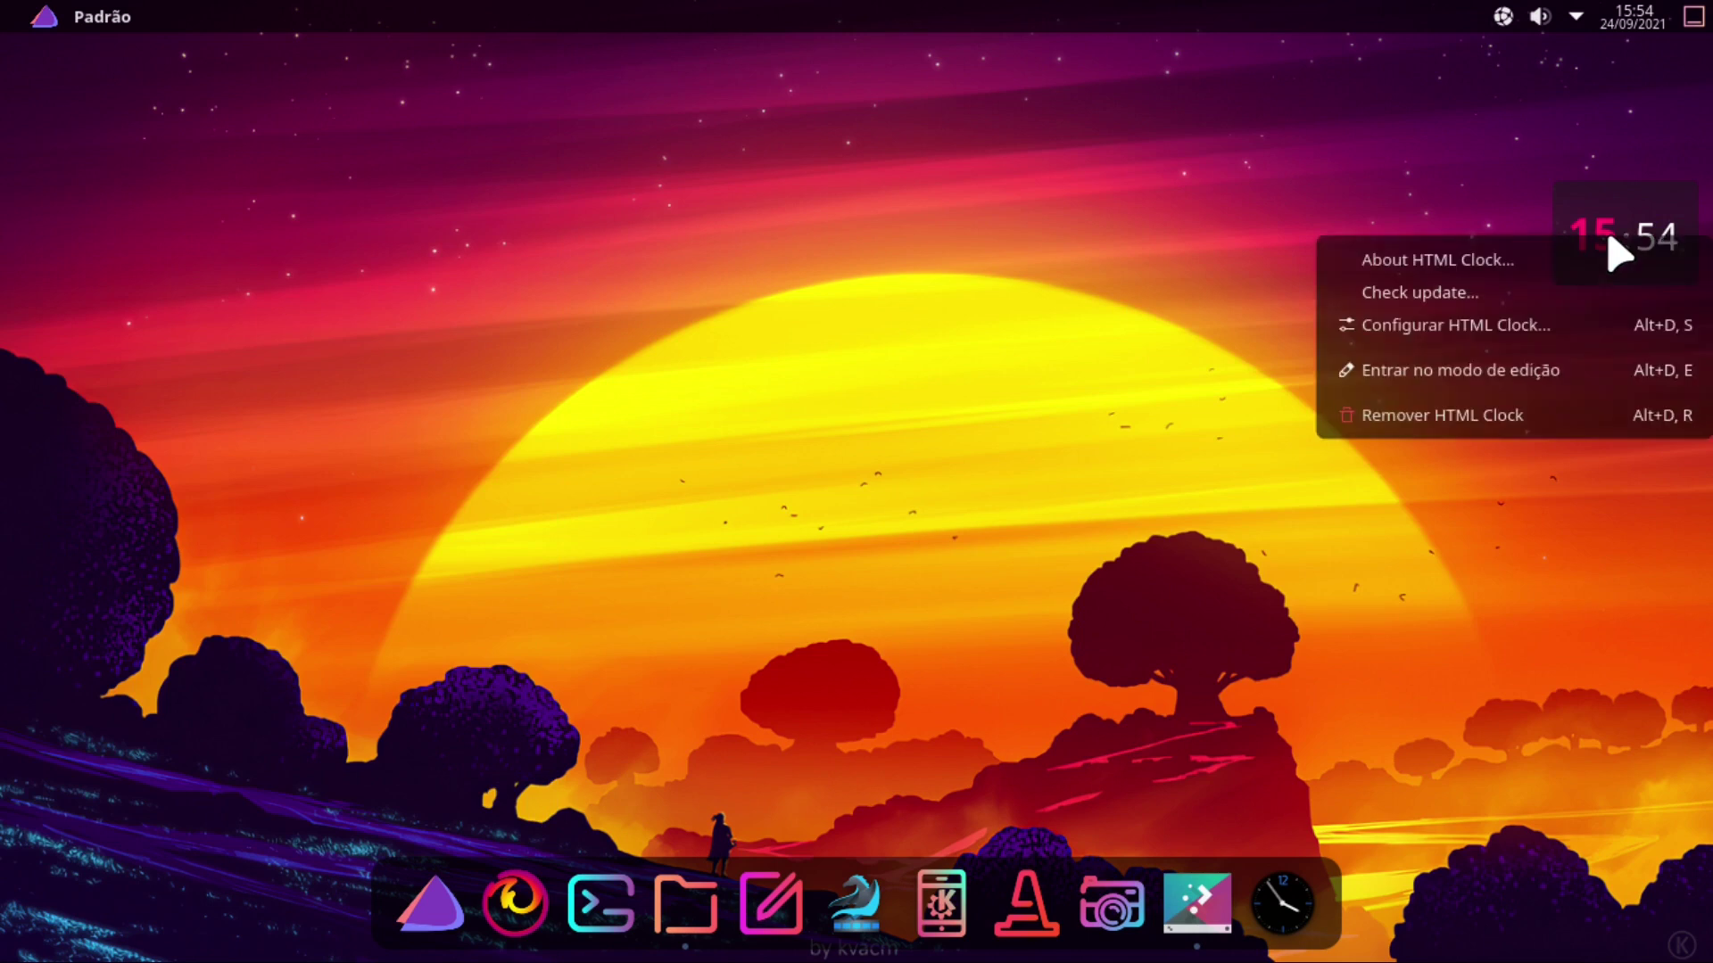
left_click(1505, 339)
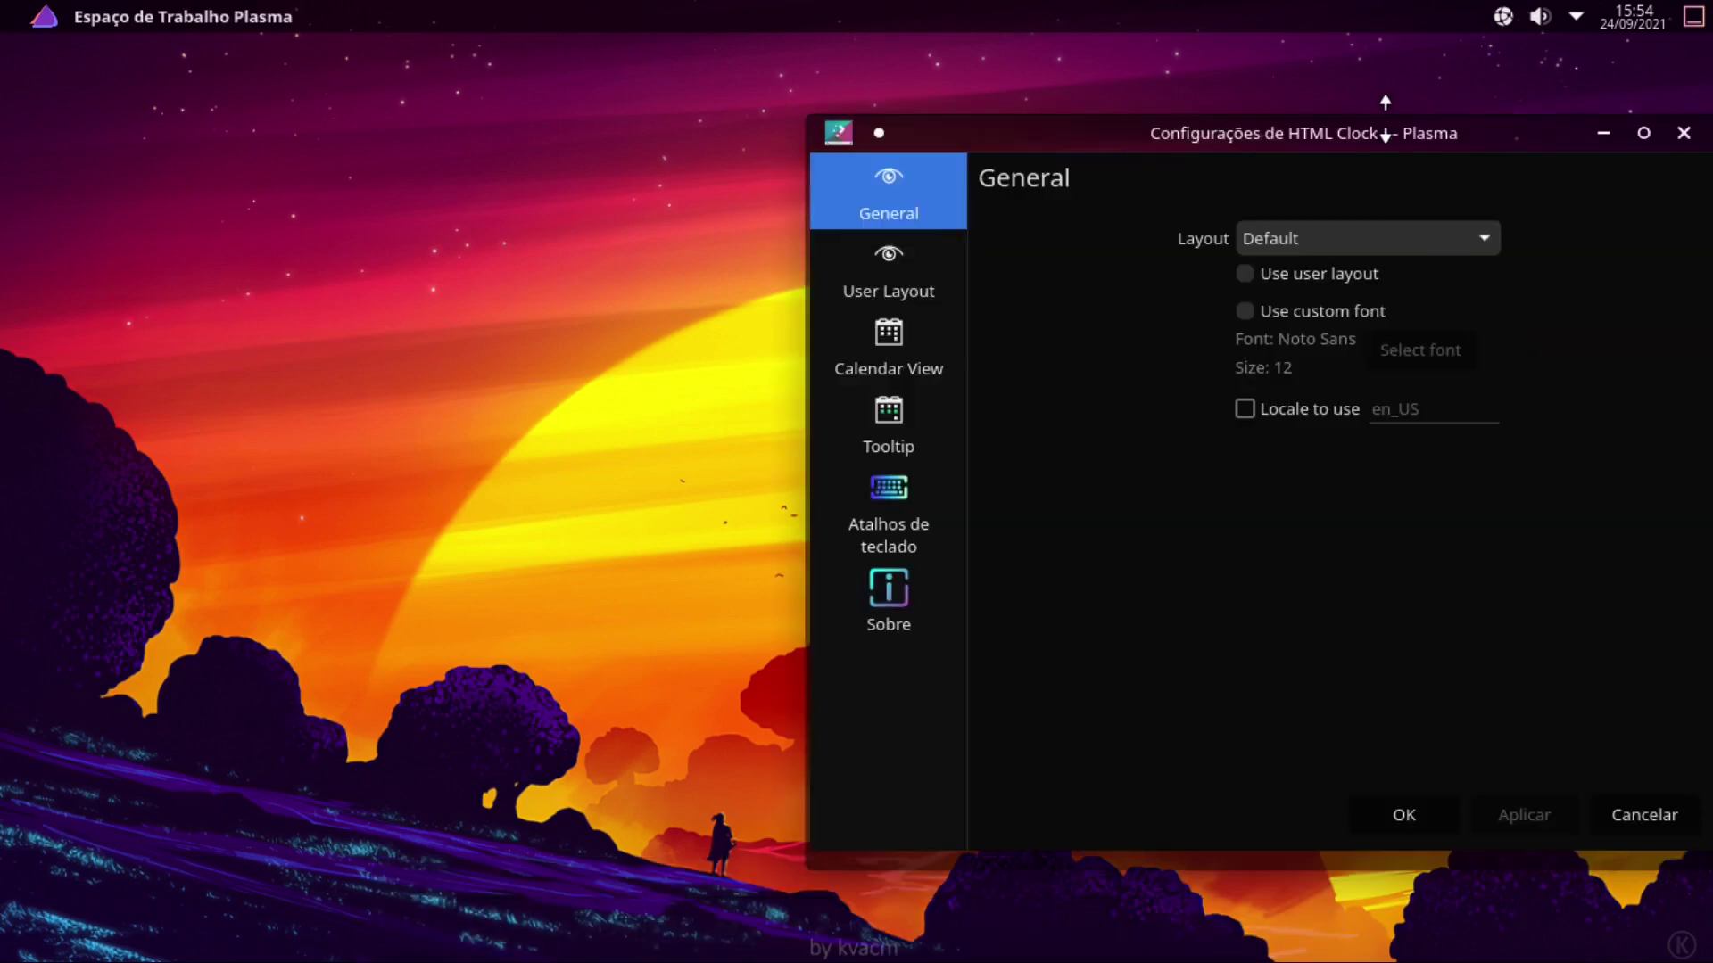
left_click_drag(1396, 134, 947, 117)
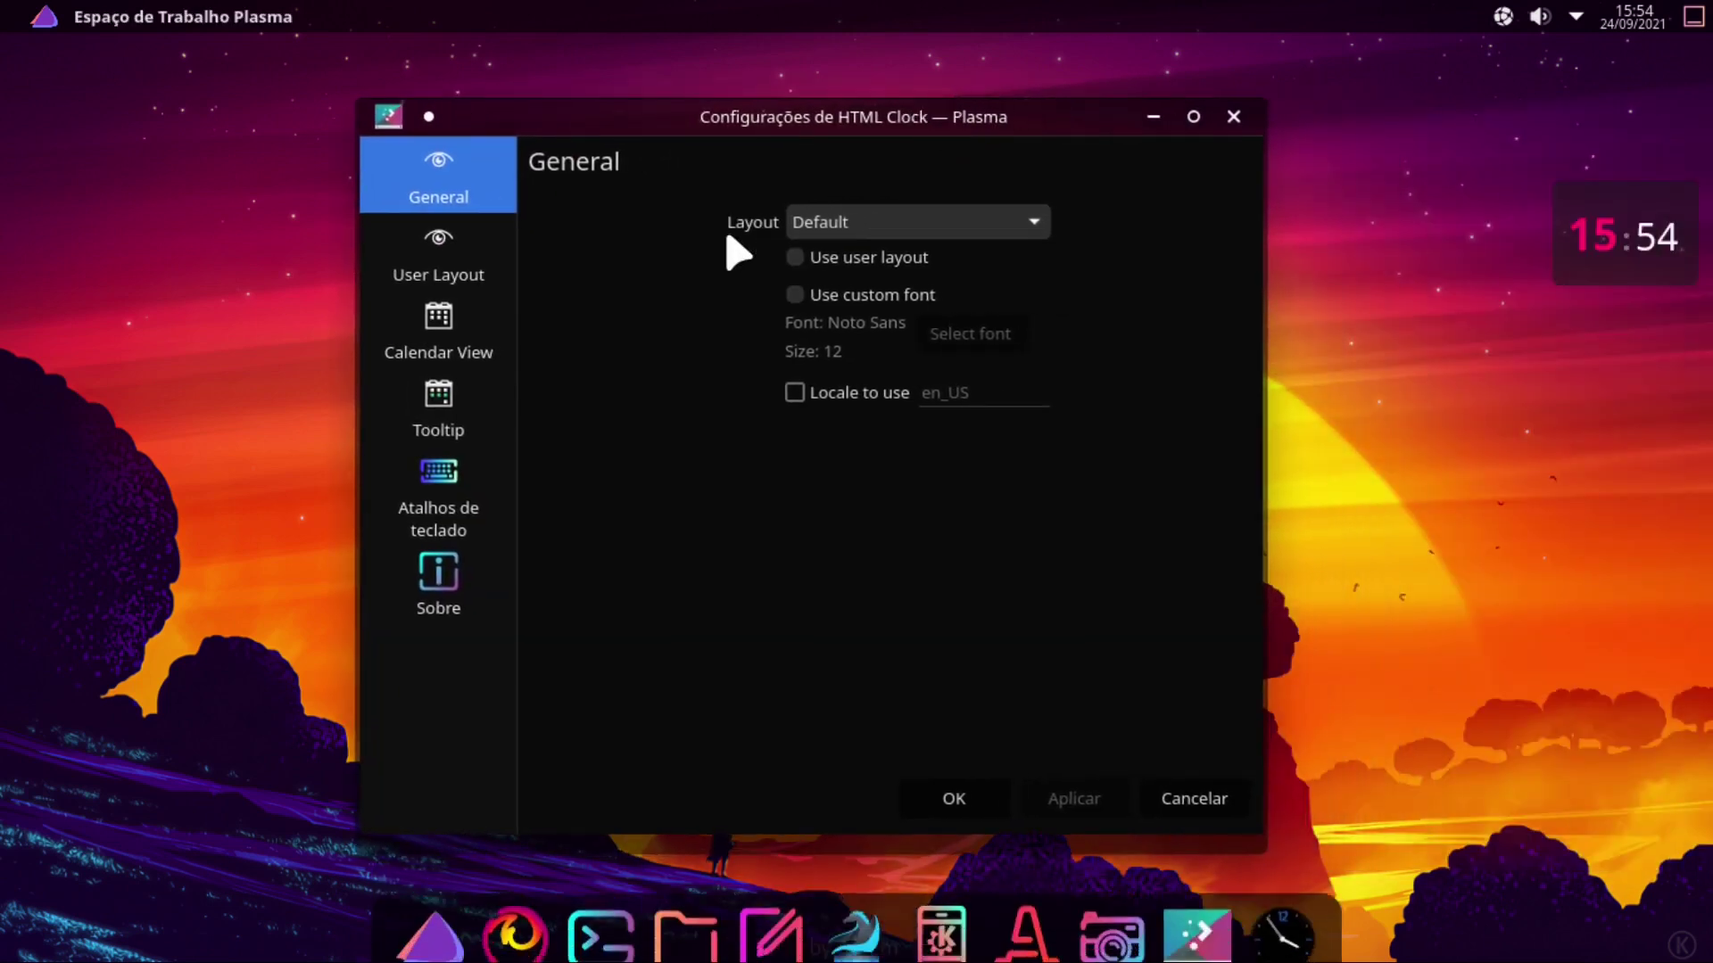
left_click(925, 222)
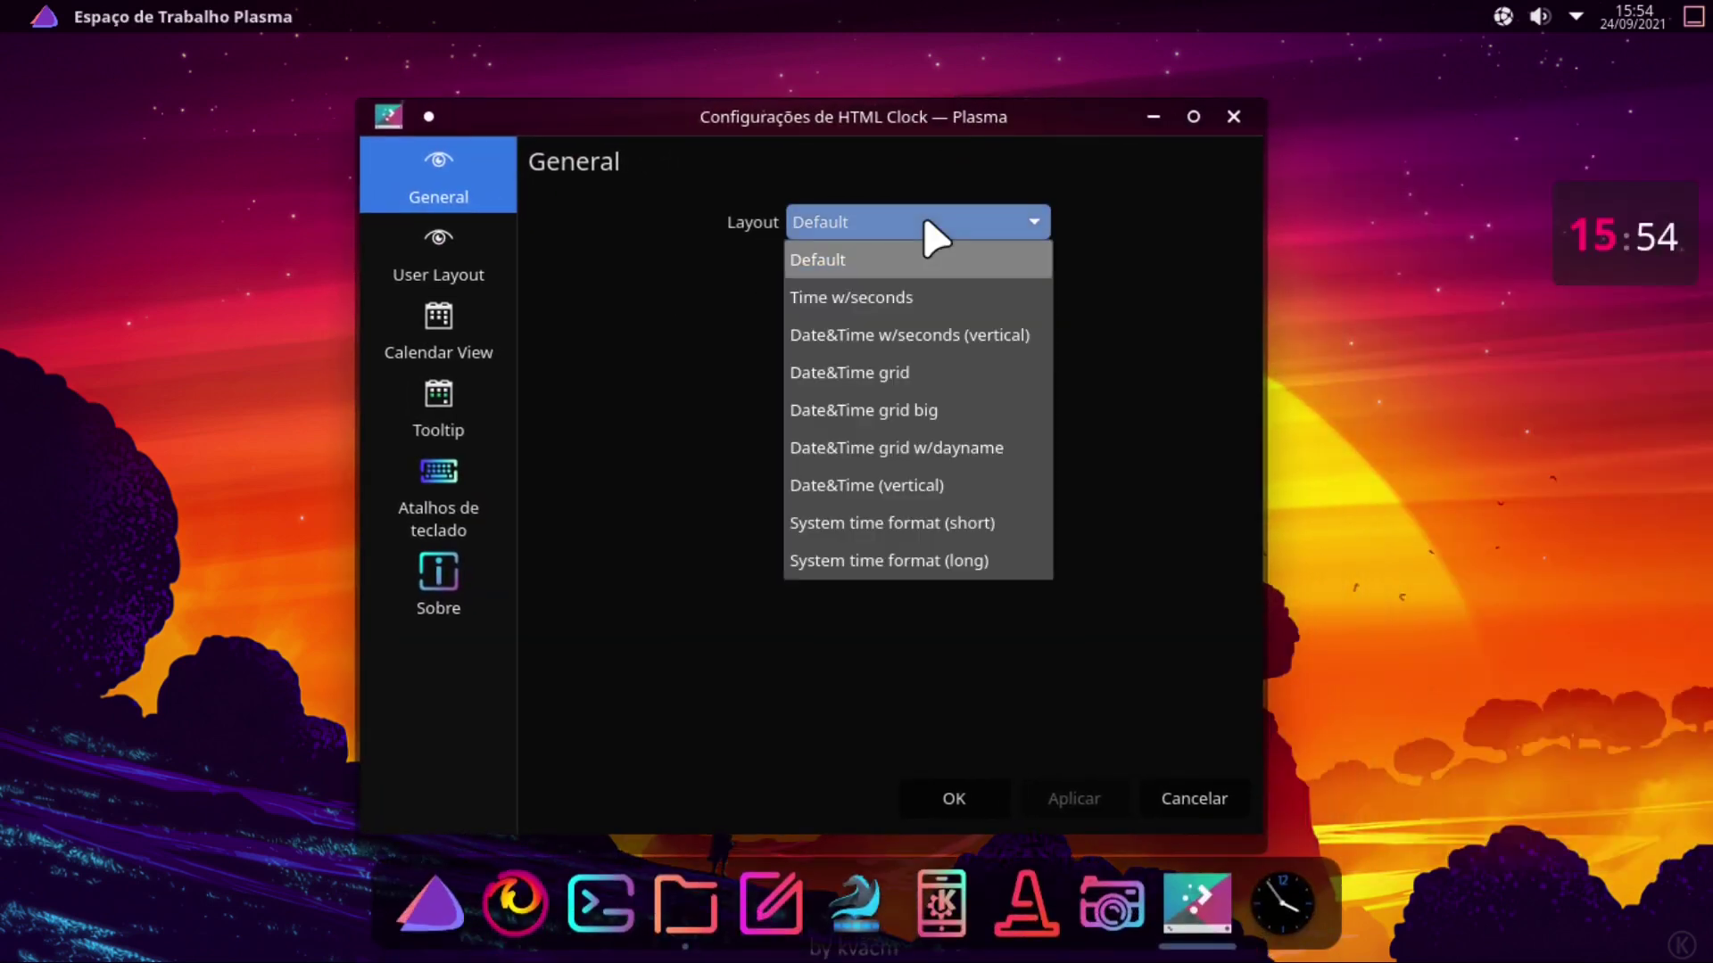
left_click(937, 384)
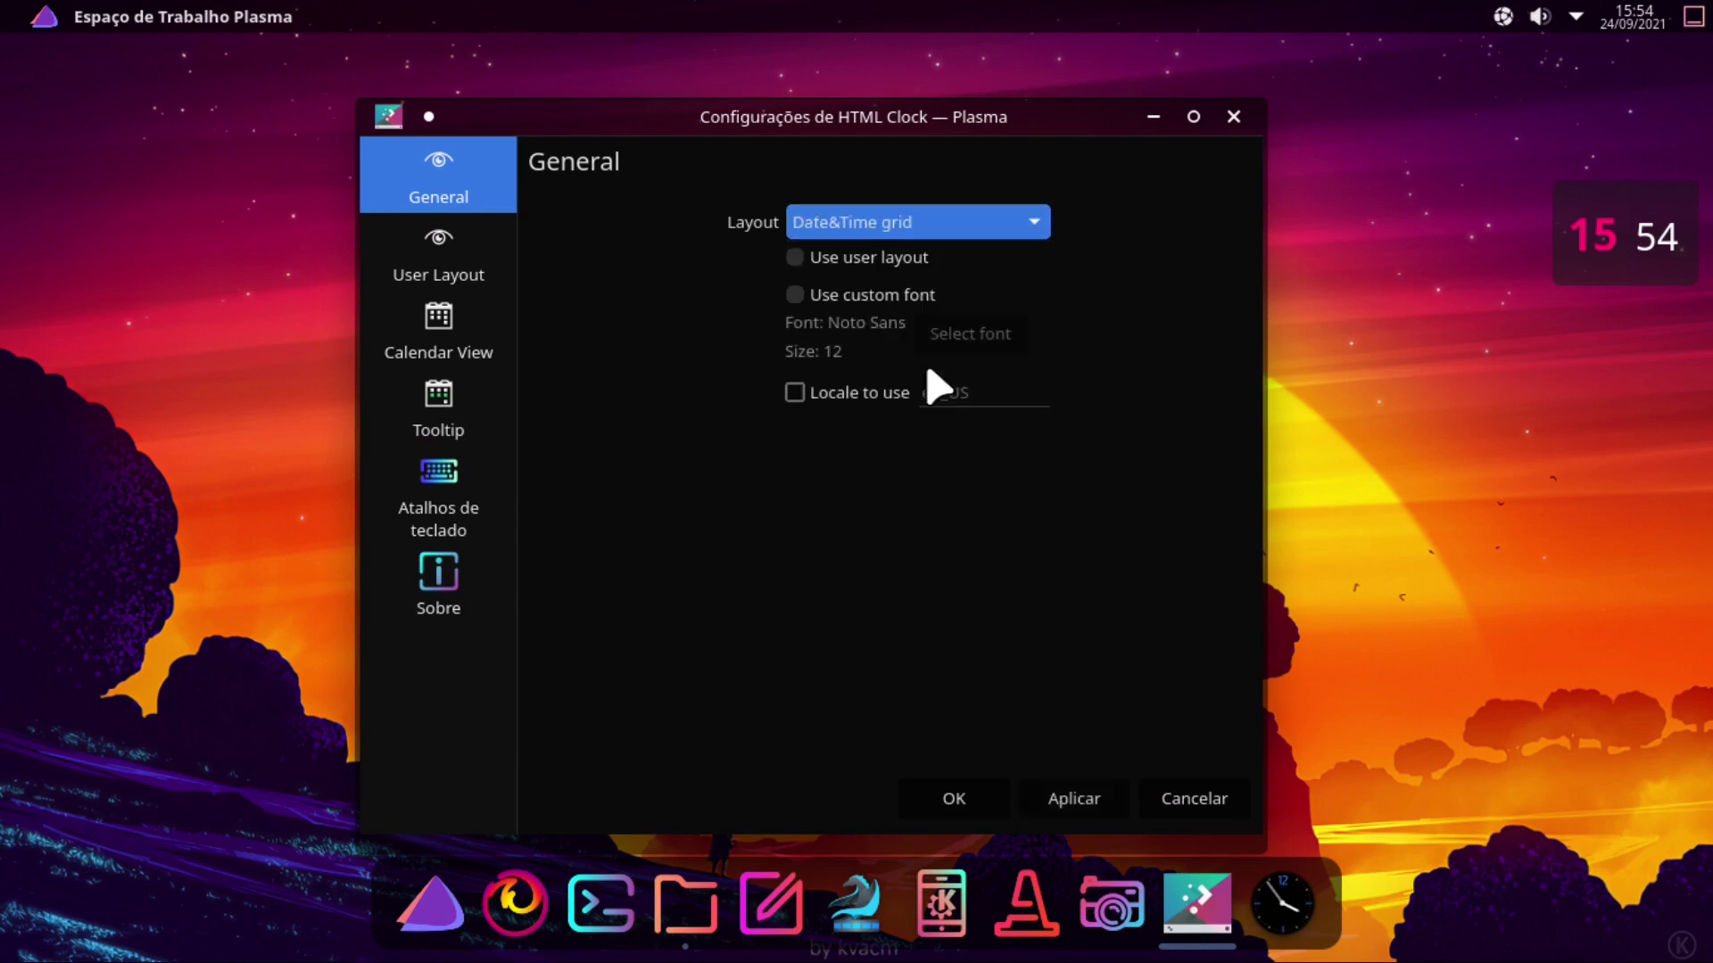
left_click(1081, 794)
left_click(1081, 794)
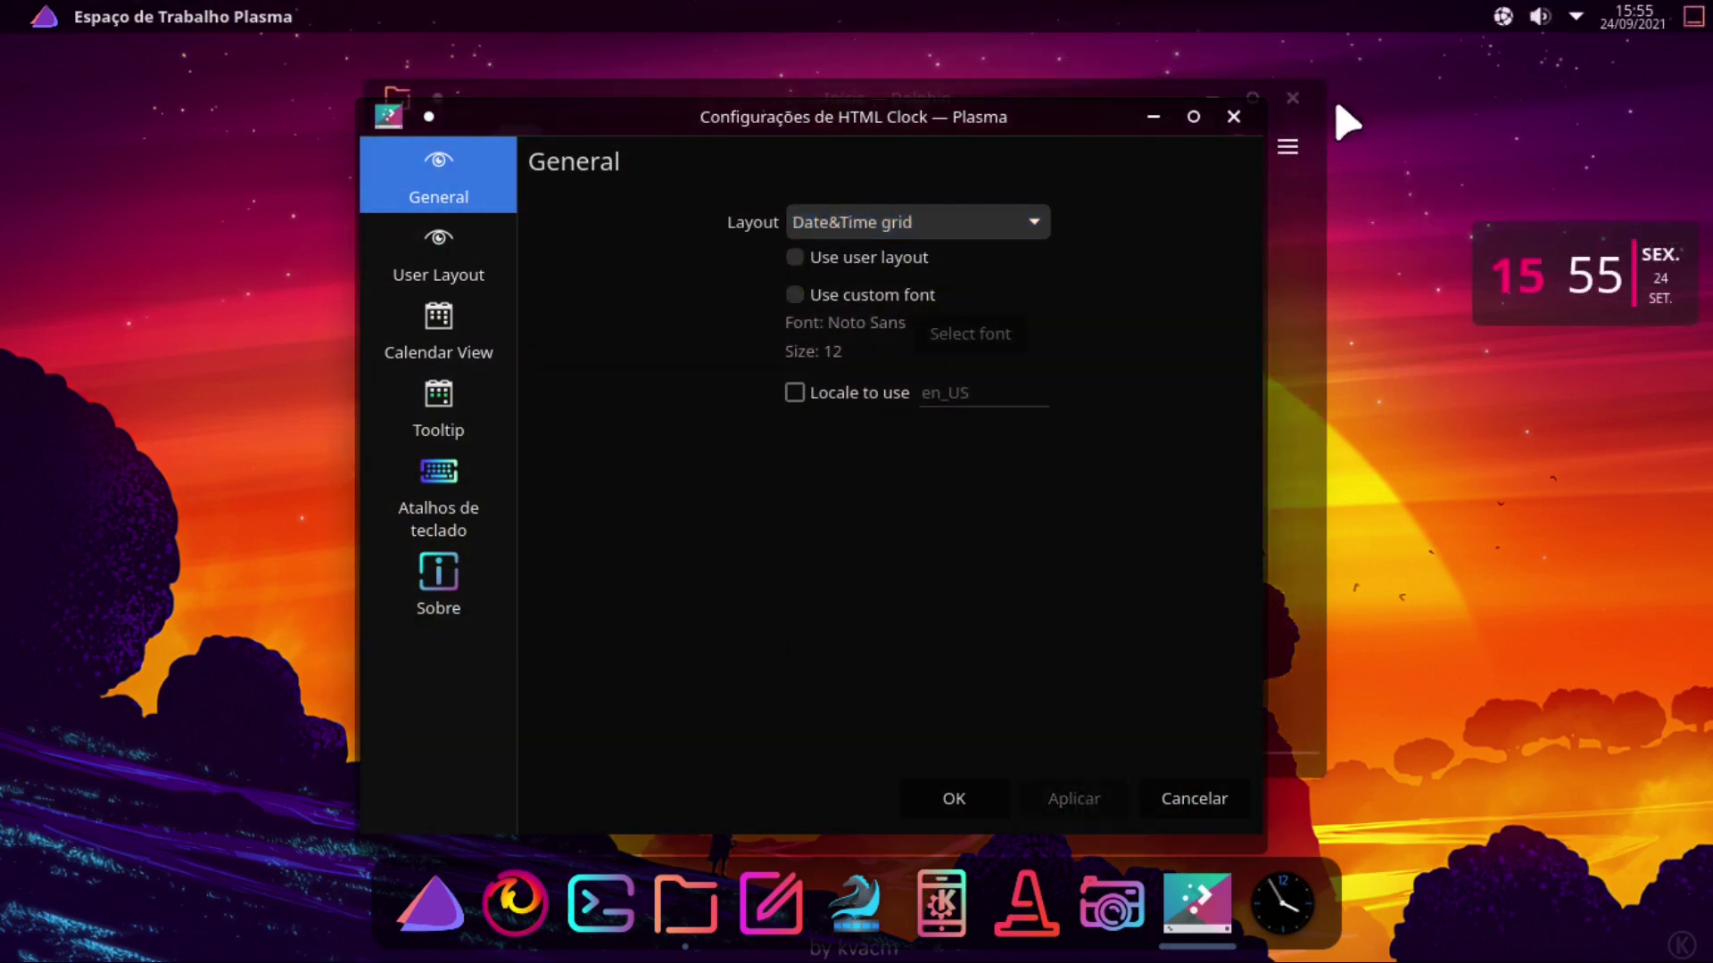
left_click(1234, 116)
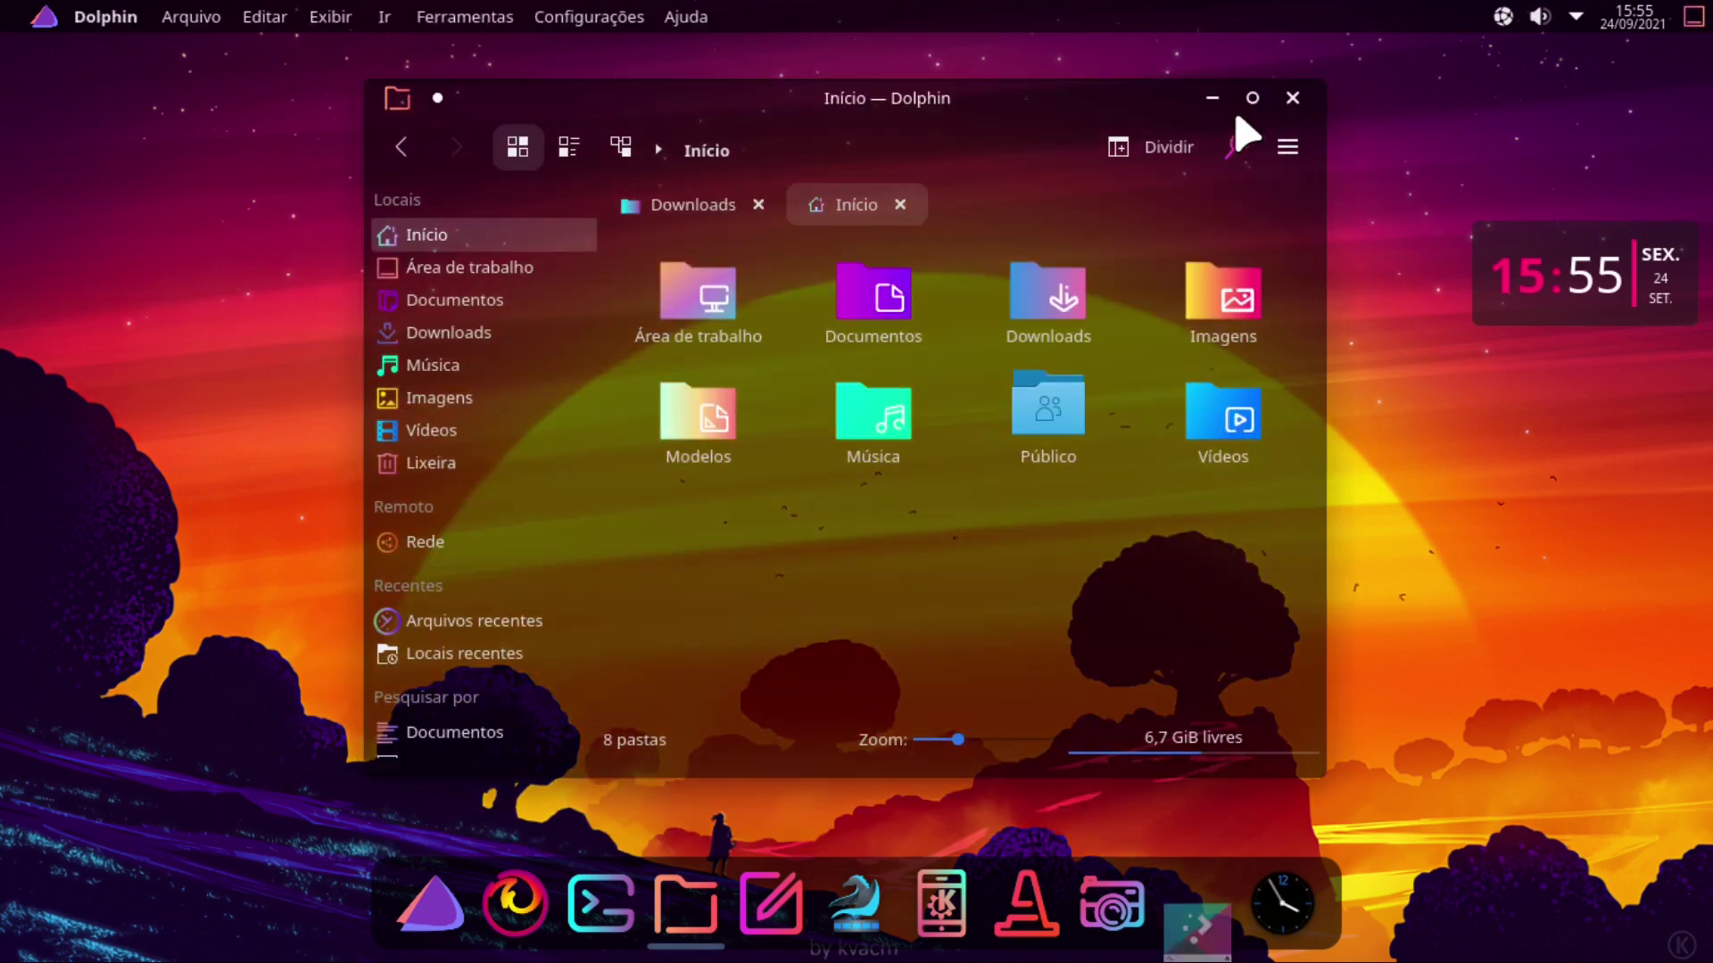
Step: Close the Dolphin window, then open Kate and move its window toward the middle of the desktop
left_click(1293, 99)
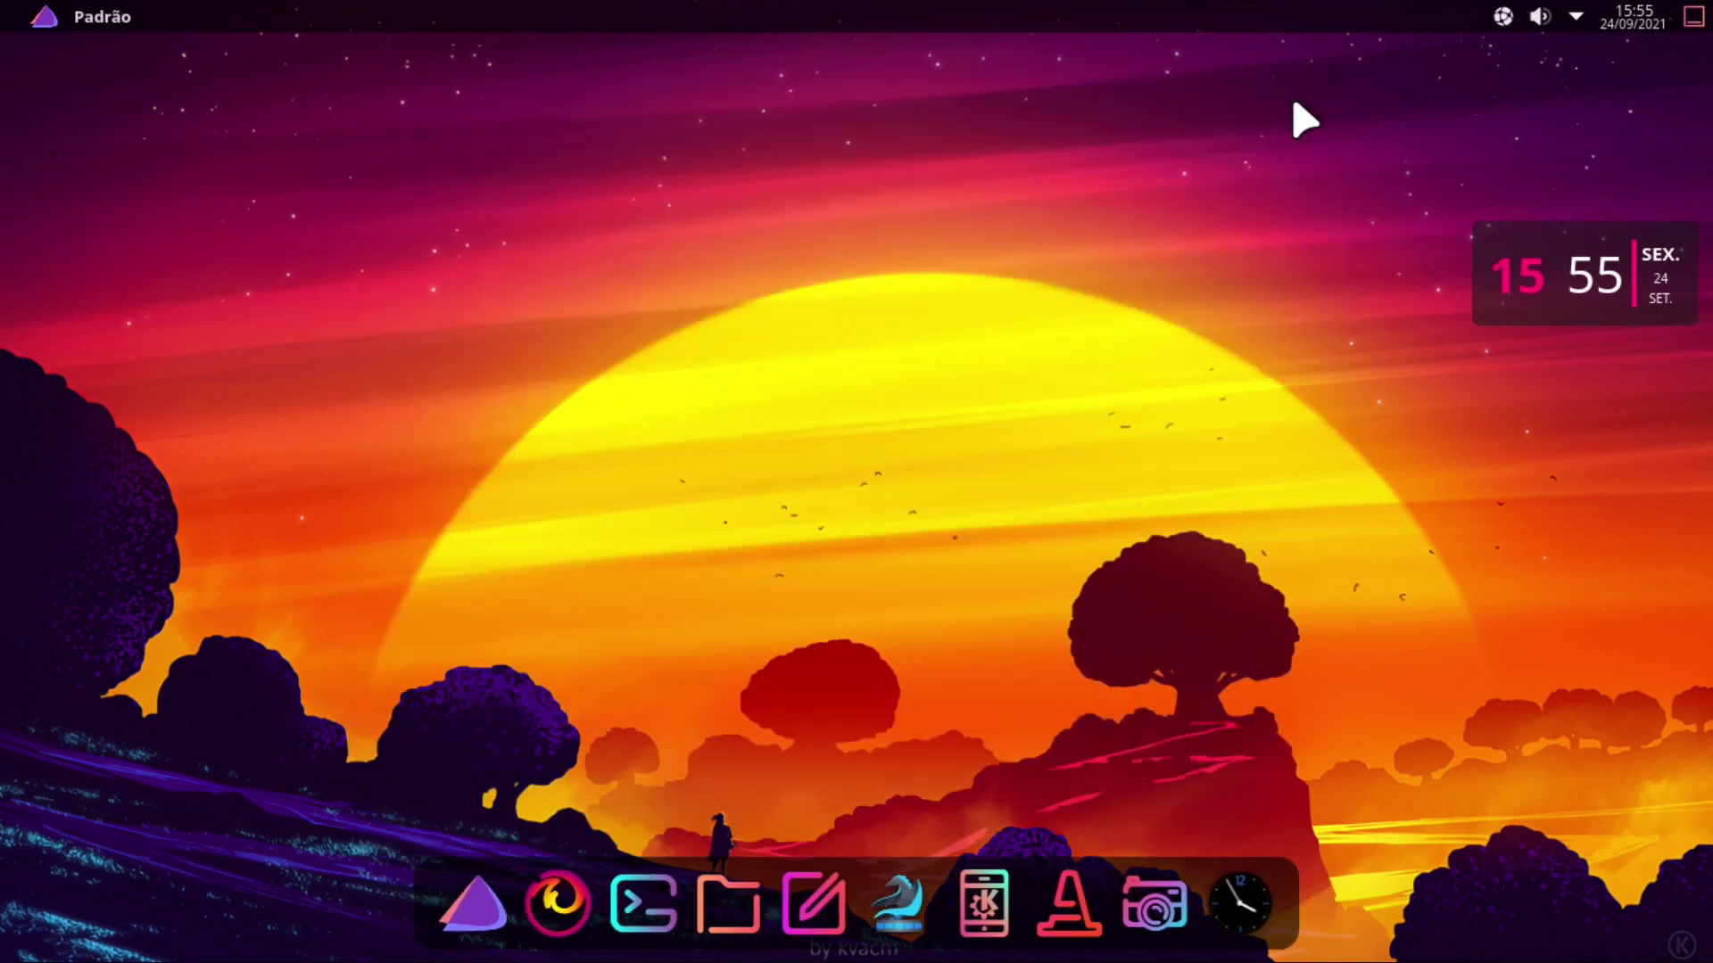
left_click(812, 919)
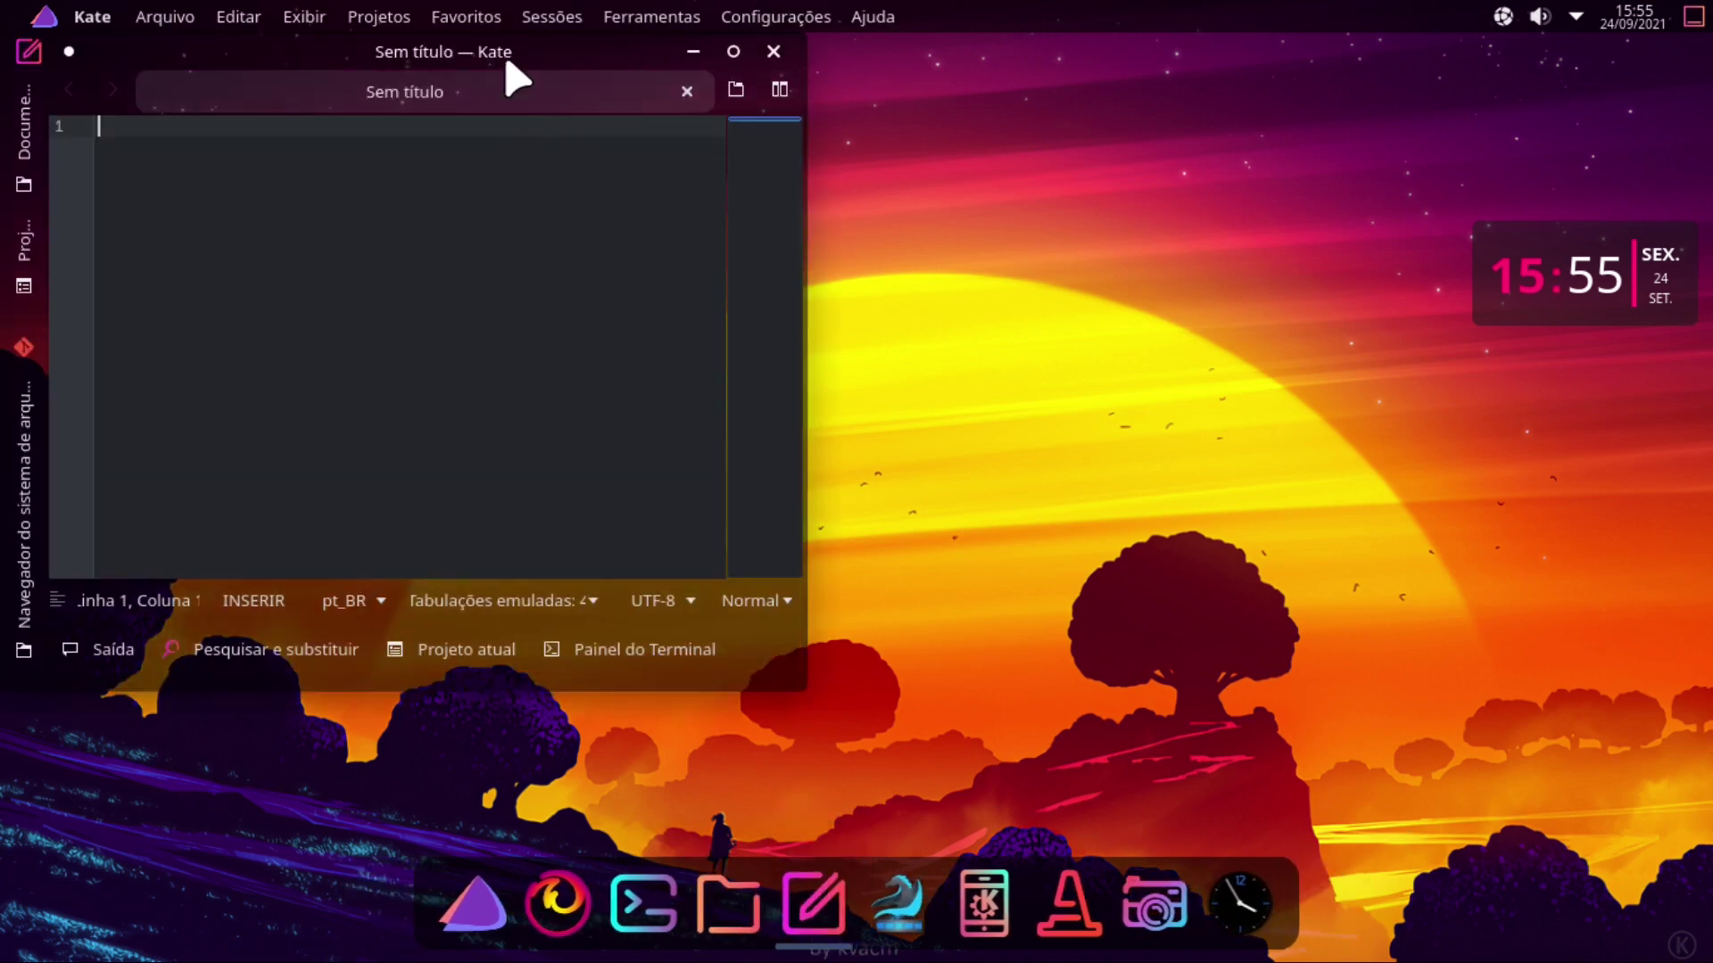
left_click_drag(508, 61, 846, 152)
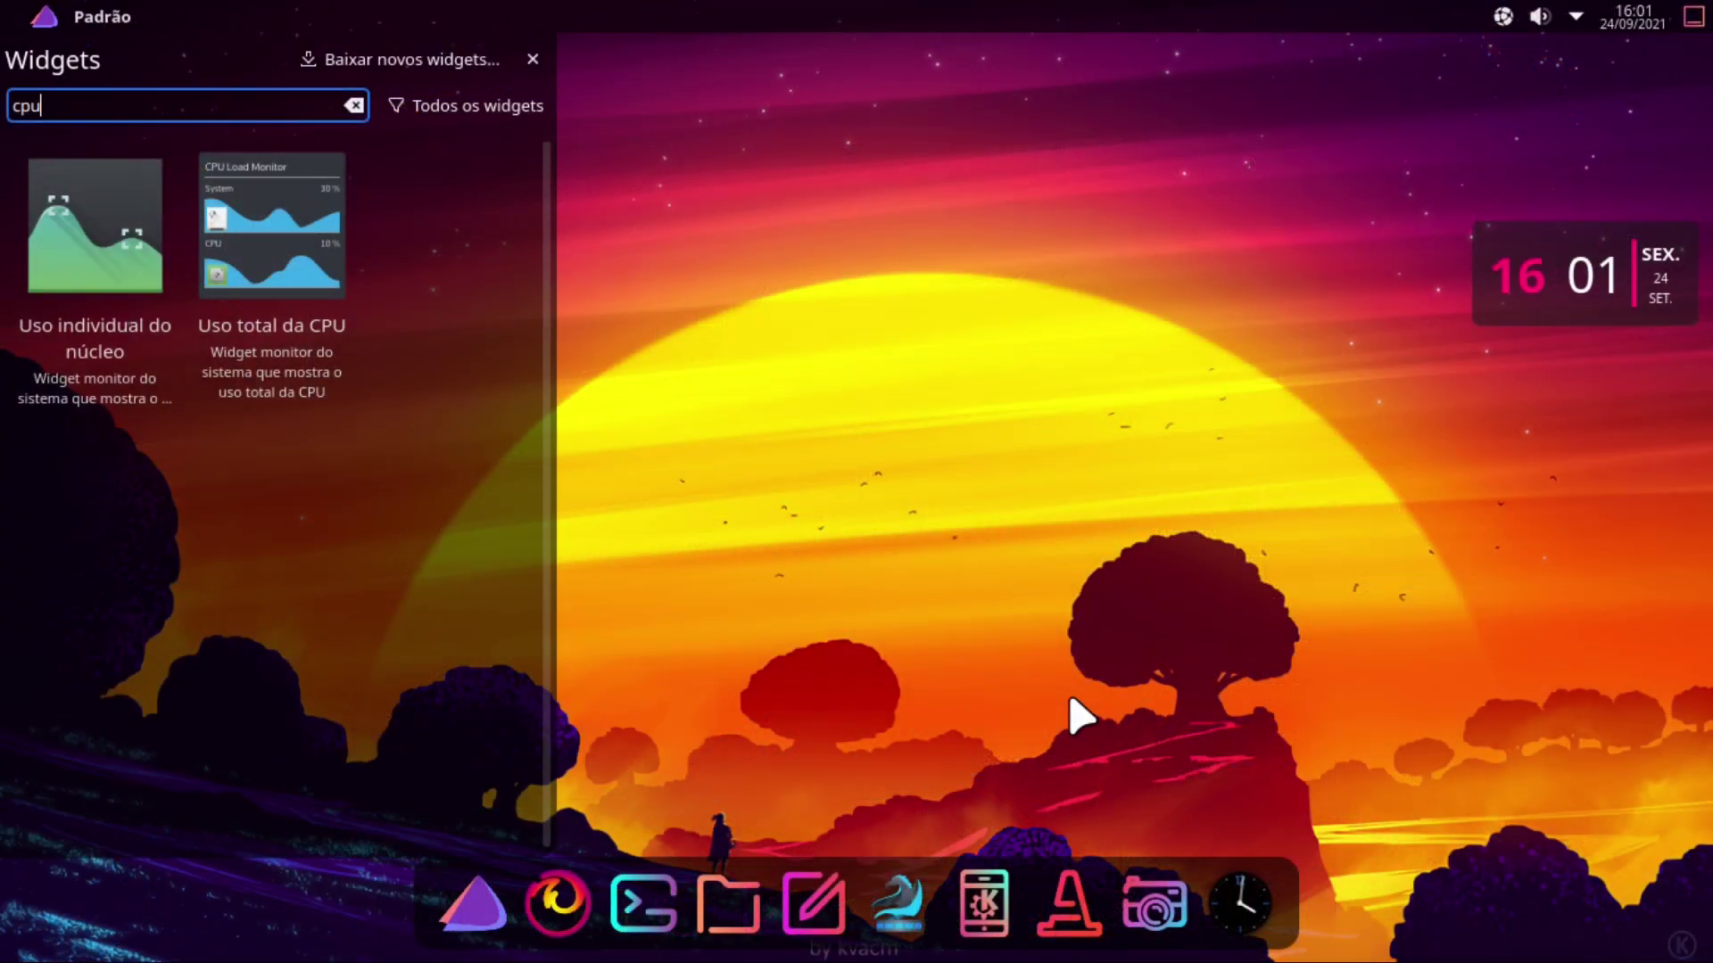
Step: Place the Uso total da CPU widget below the HTML Clock and check Digital Gauge among its downloadable display styles
left_click_drag(253, 258, 1503, 375)
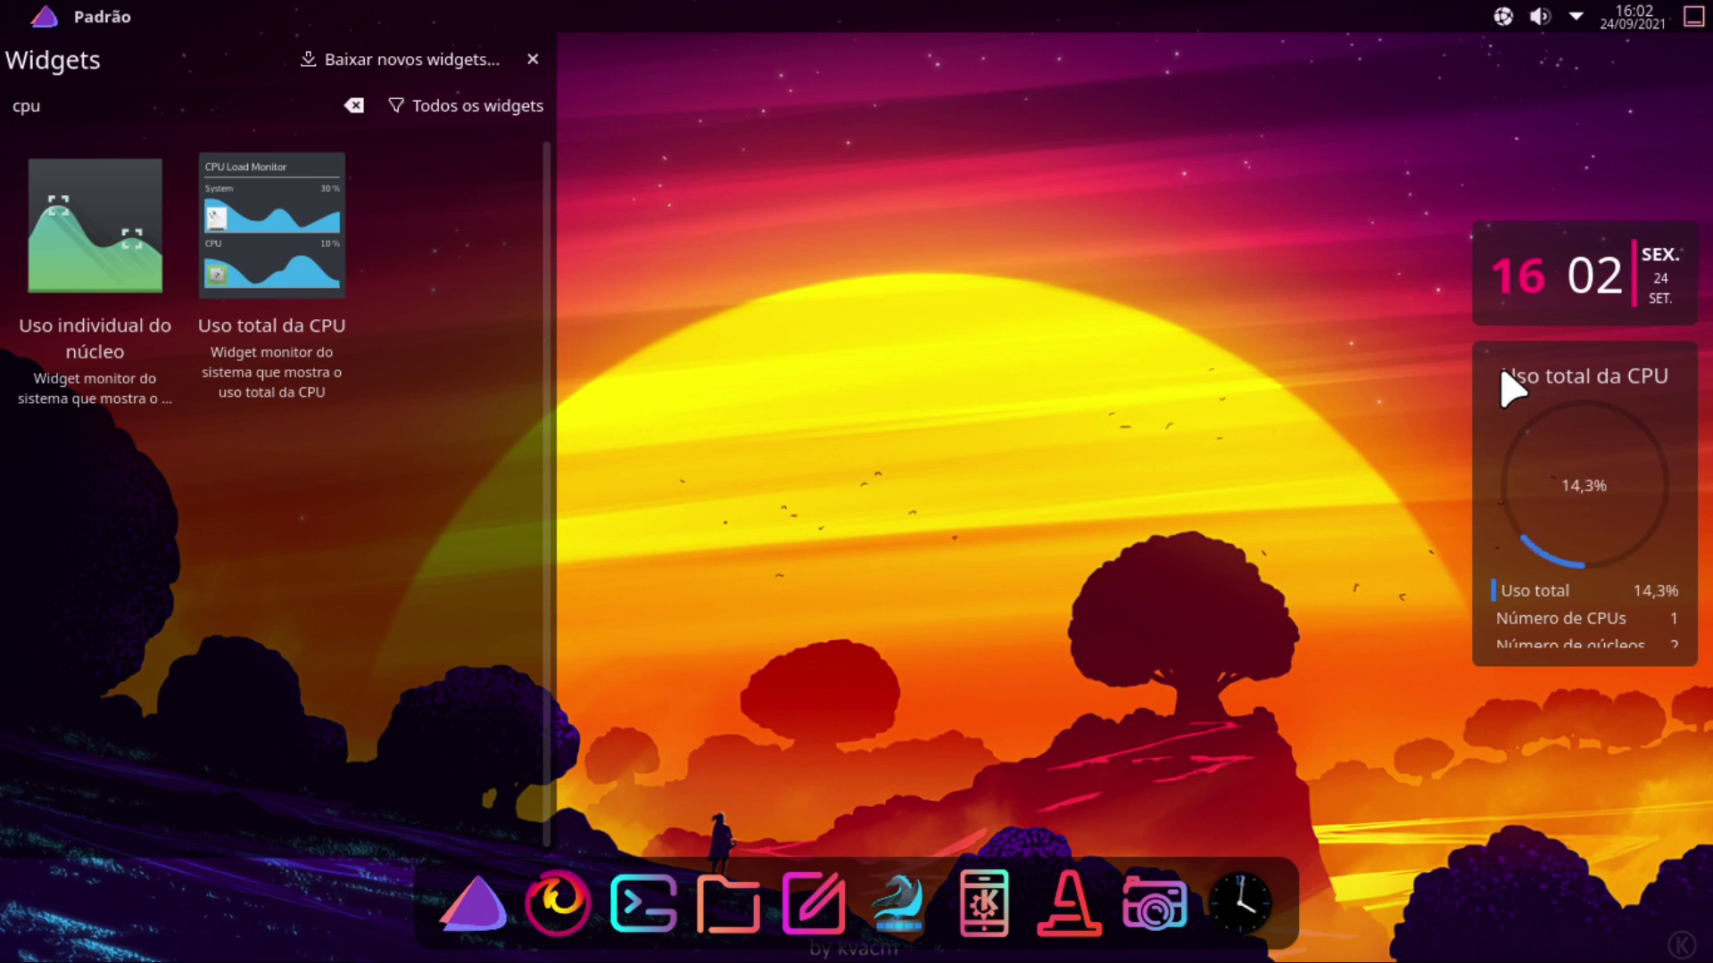
right_click(1528, 418)
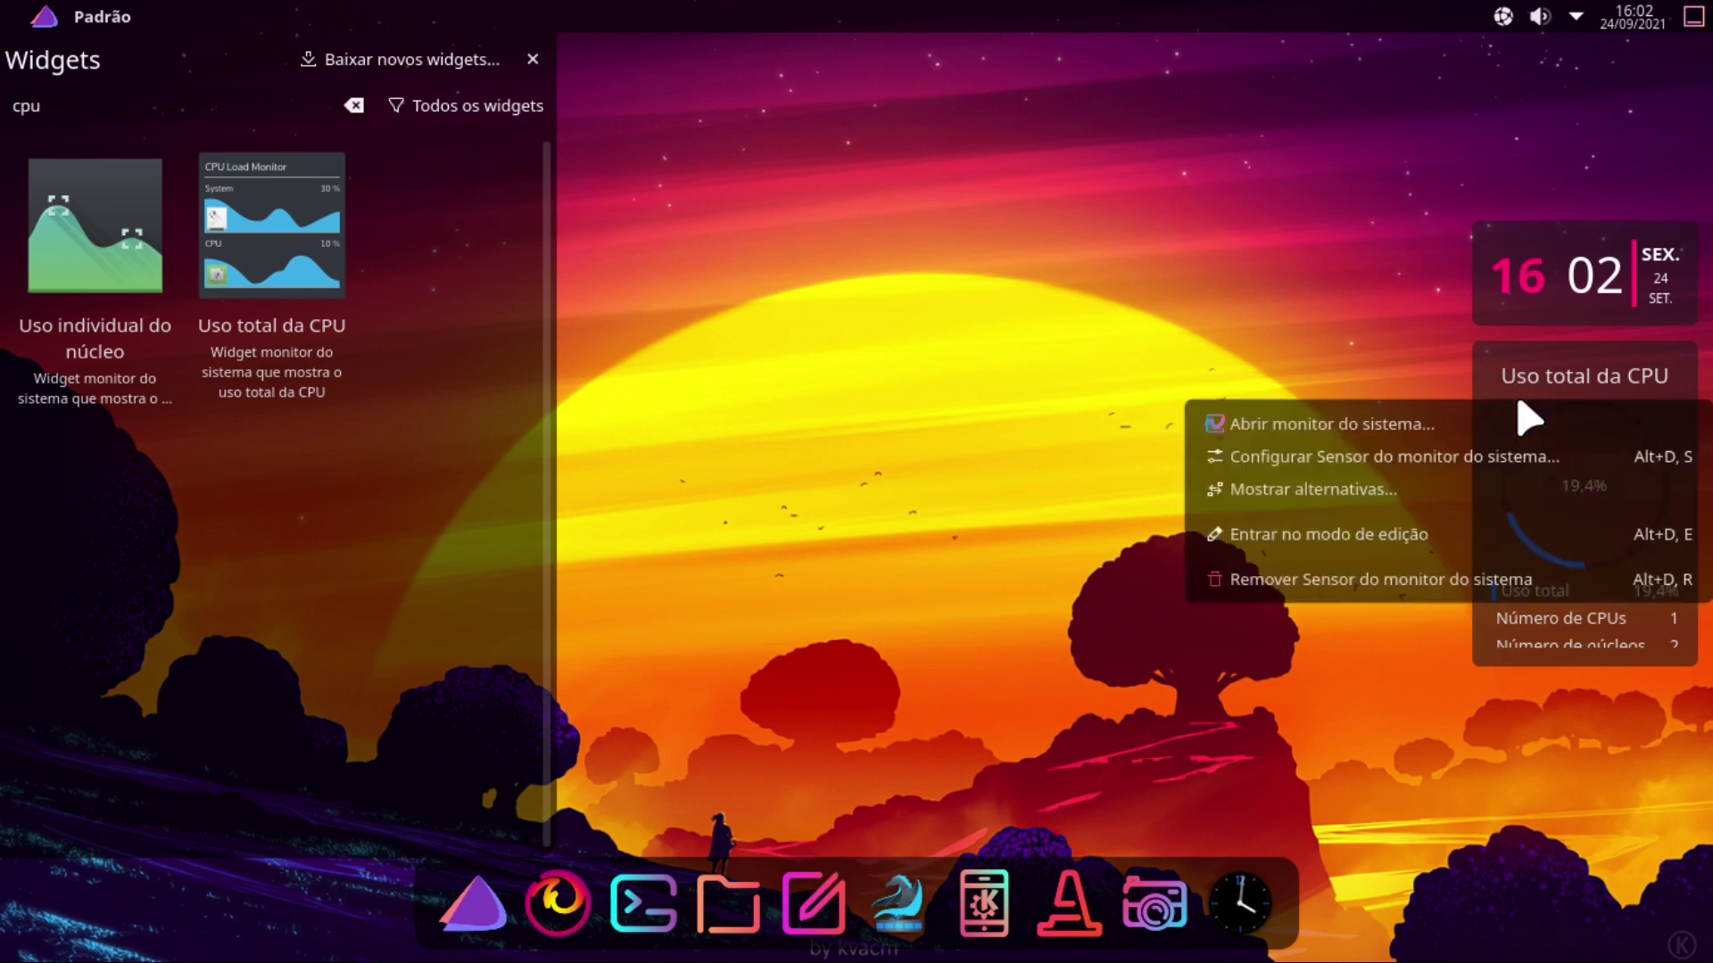
left_click(1365, 462)
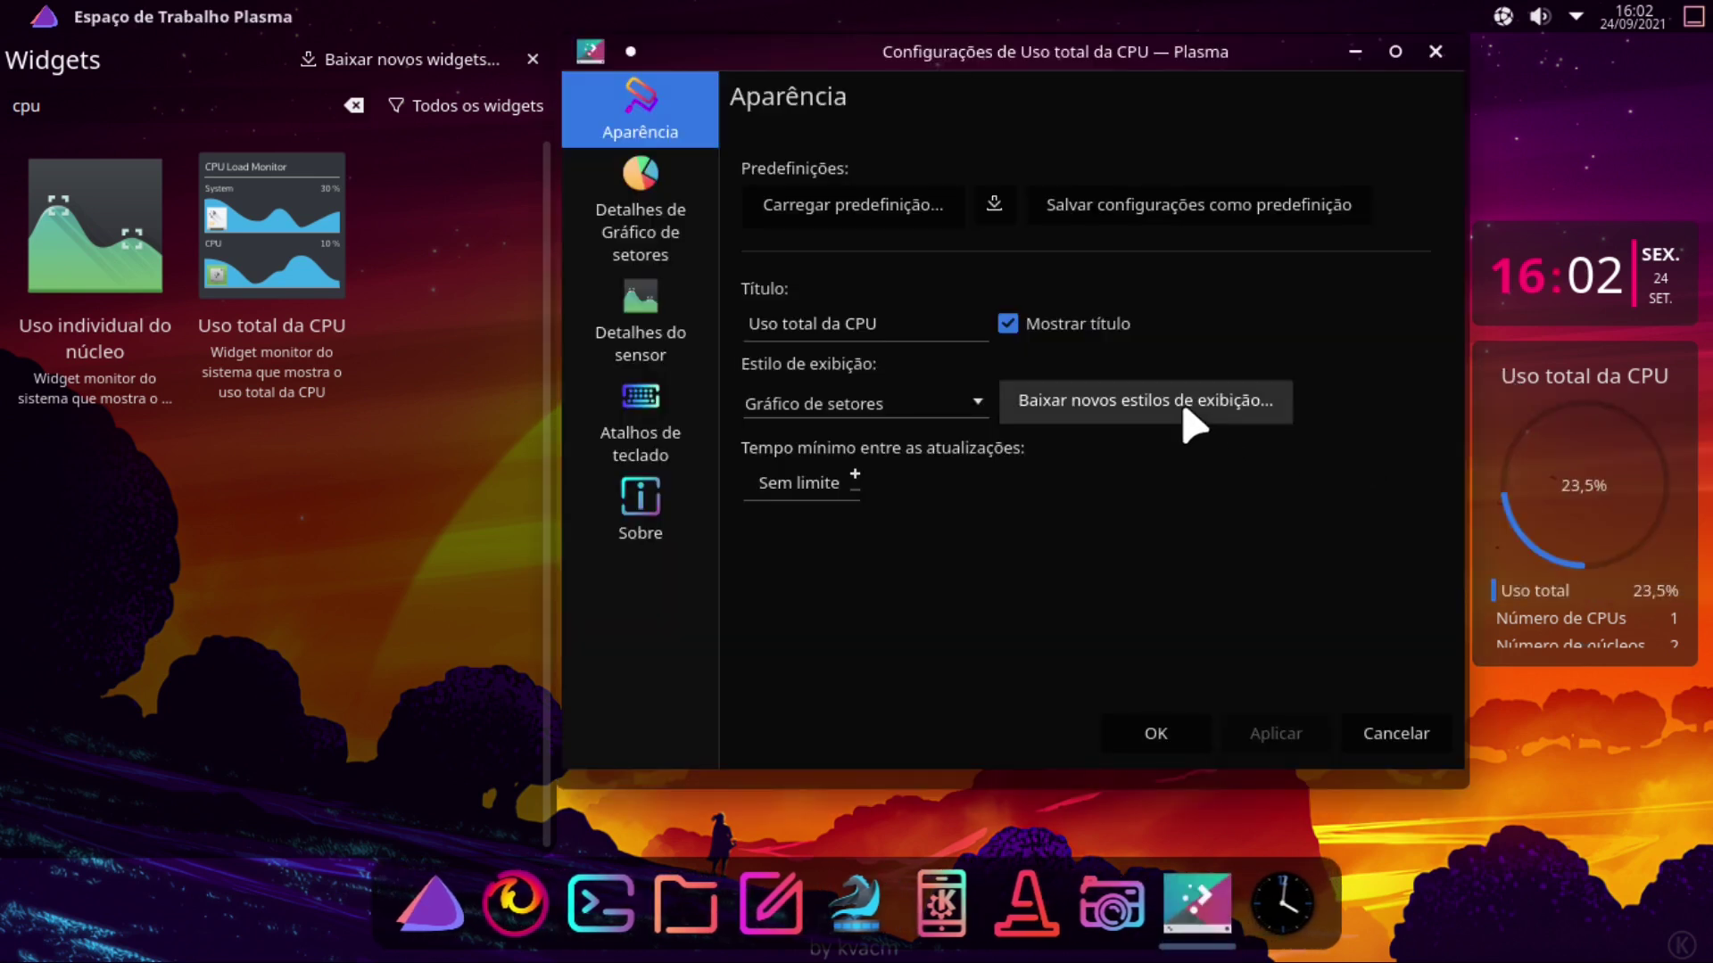
left_click(1187, 412)
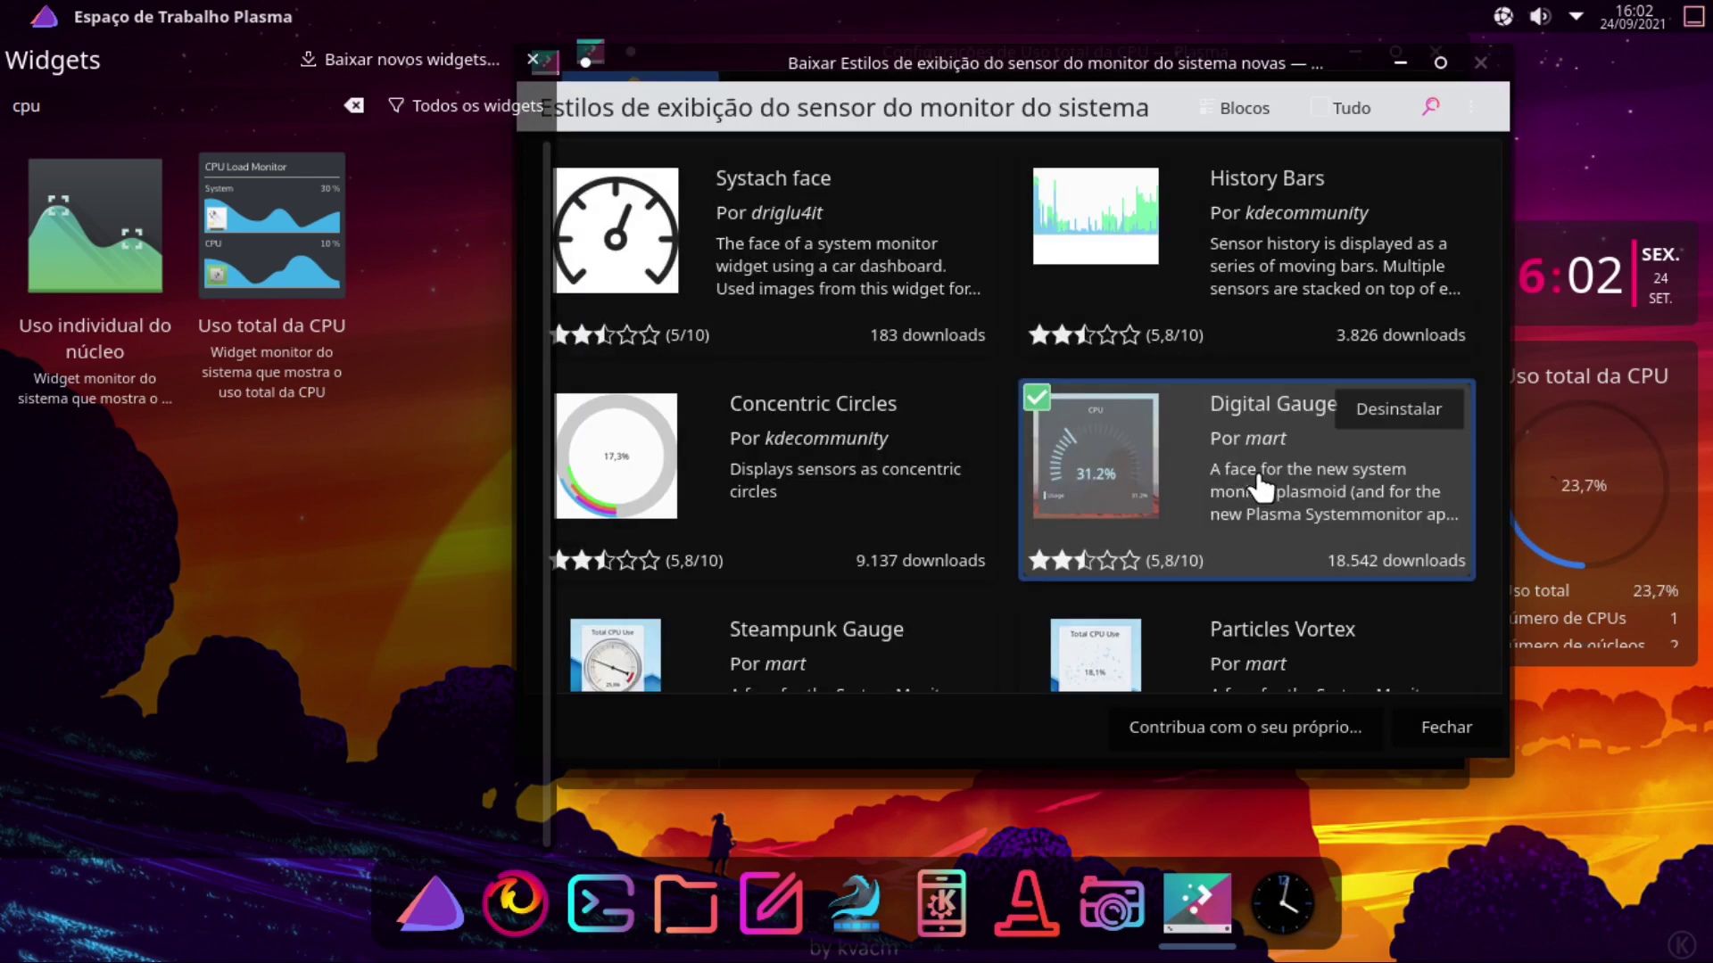
left_click(1477, 728)
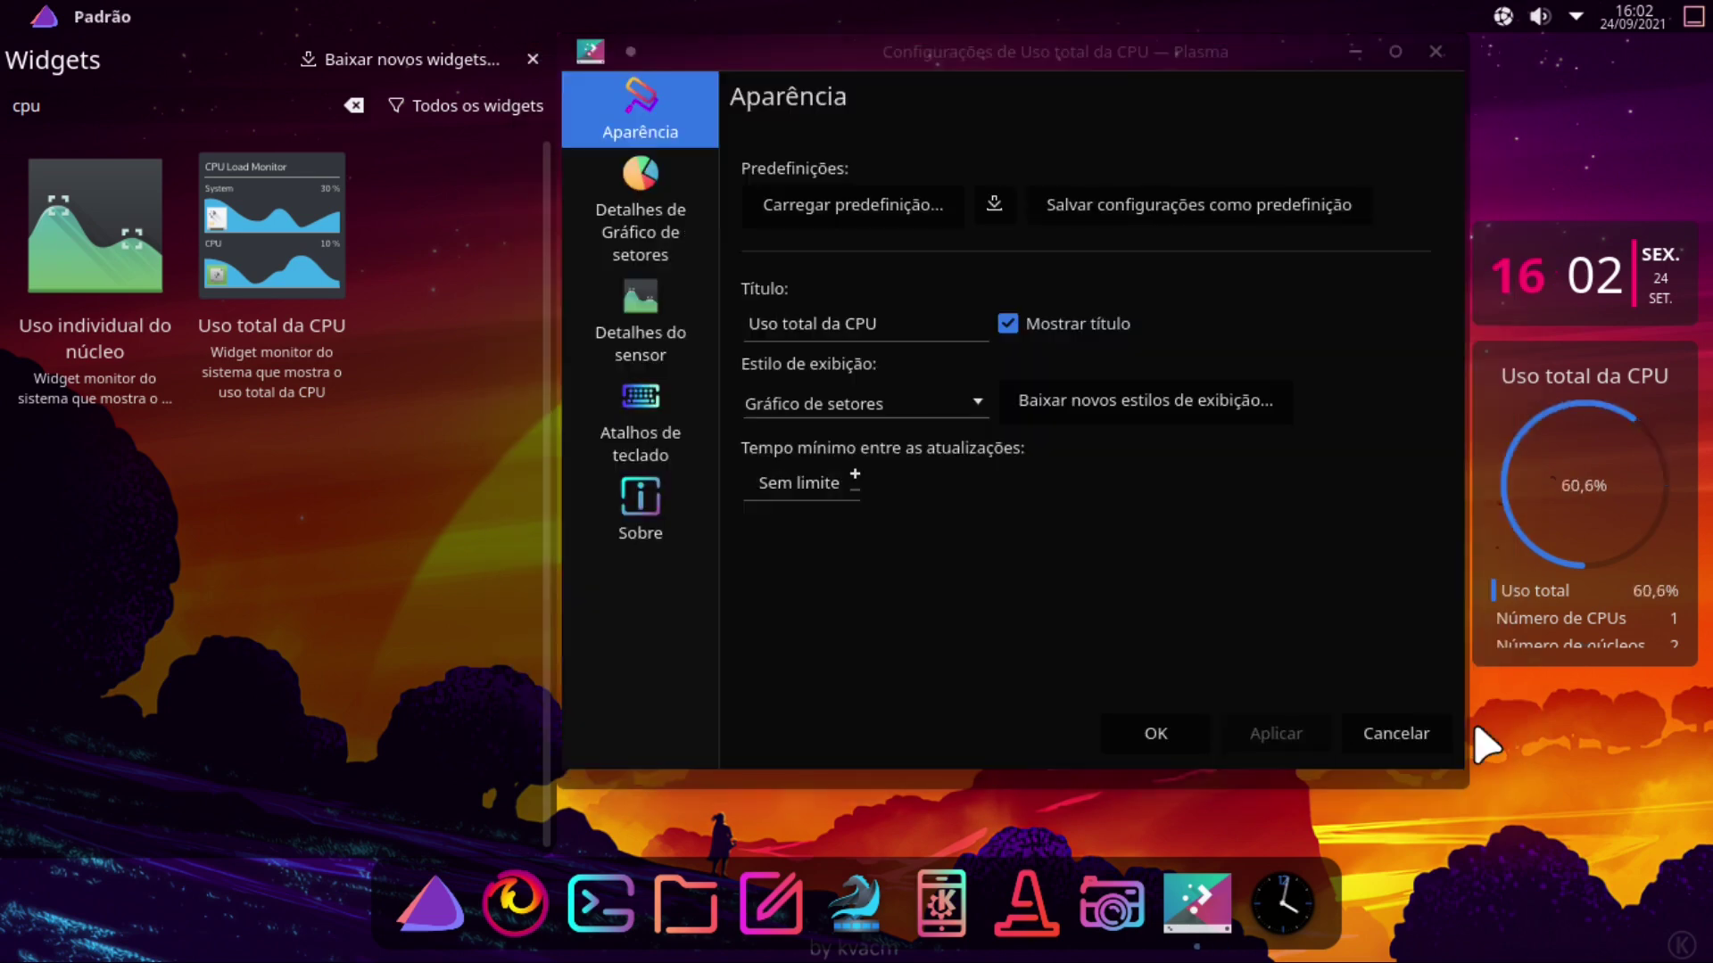
Step: Set the CPU widget's display style to Digital Gauge, apply it, and close the settings and the widget list
left_click(979, 405)
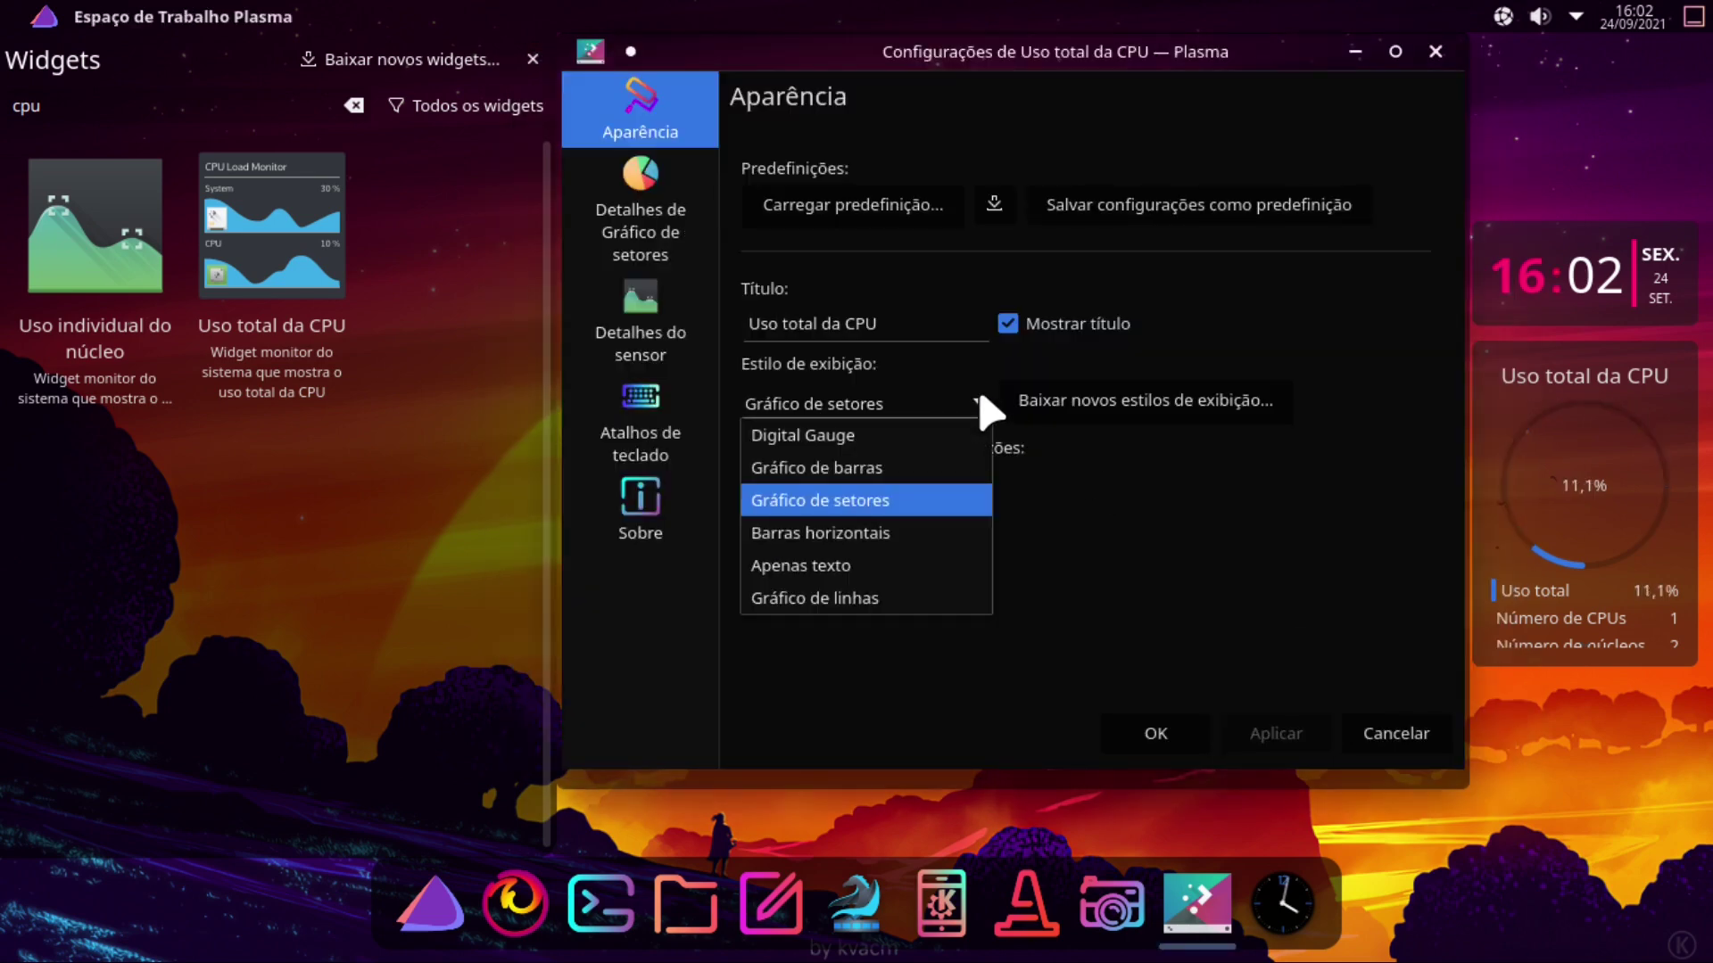
left_click(863, 437)
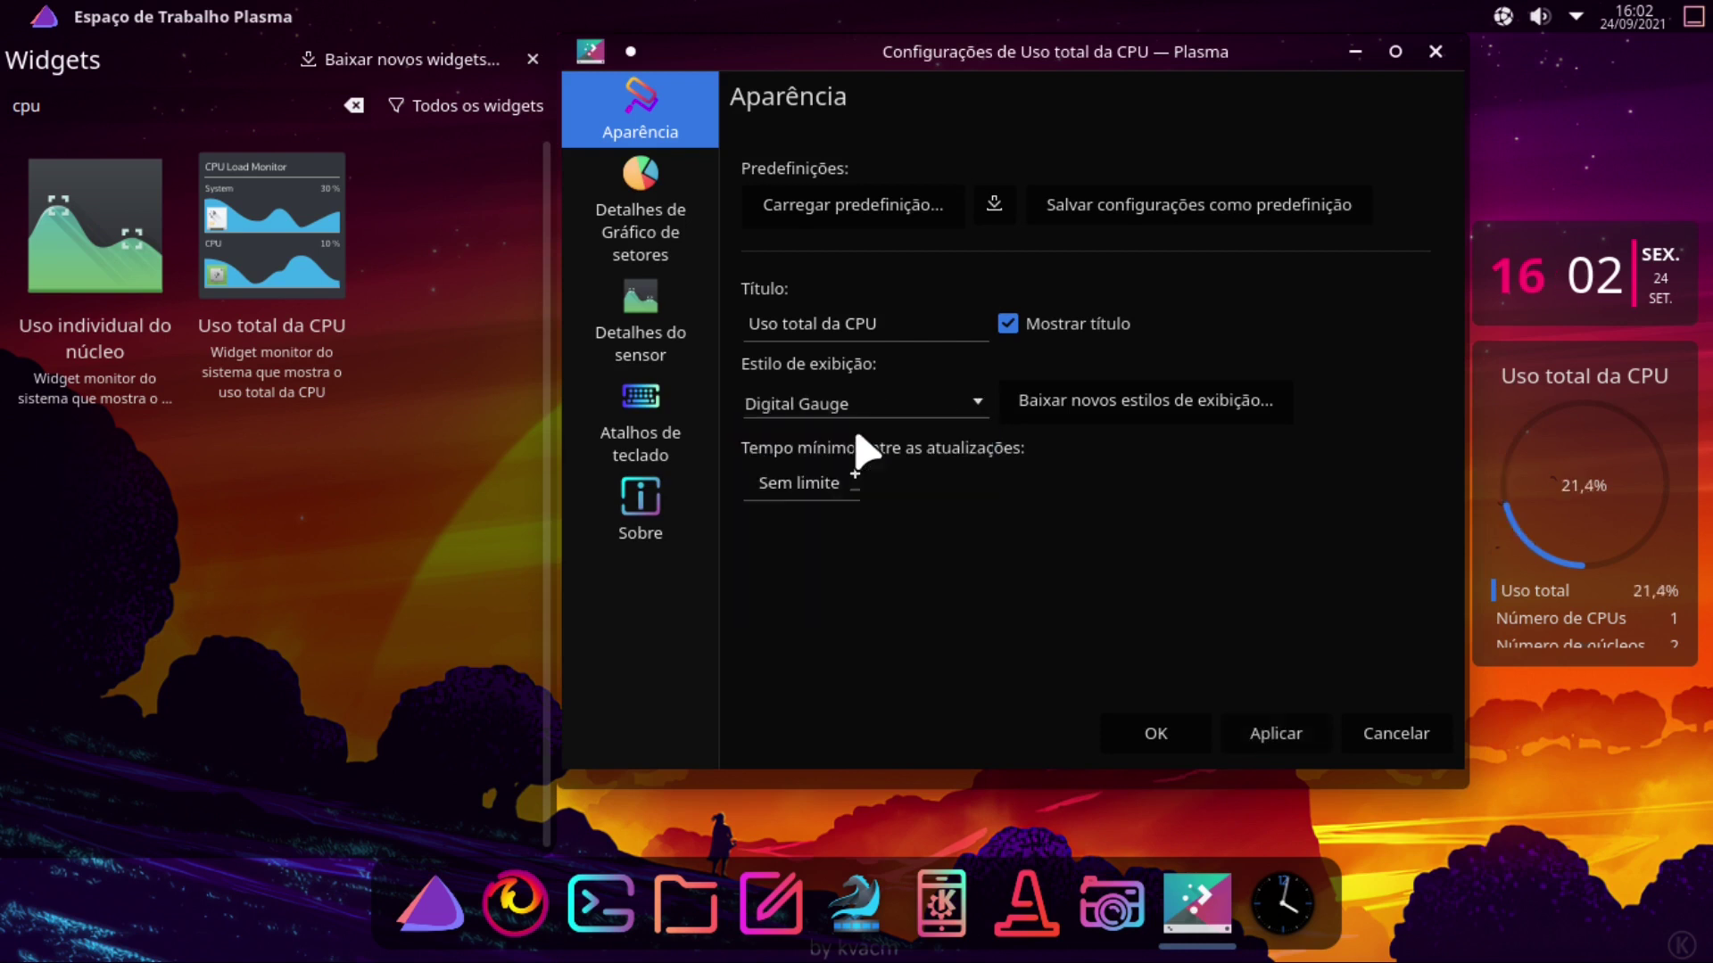
left_click(1263, 741)
left_click(1160, 735)
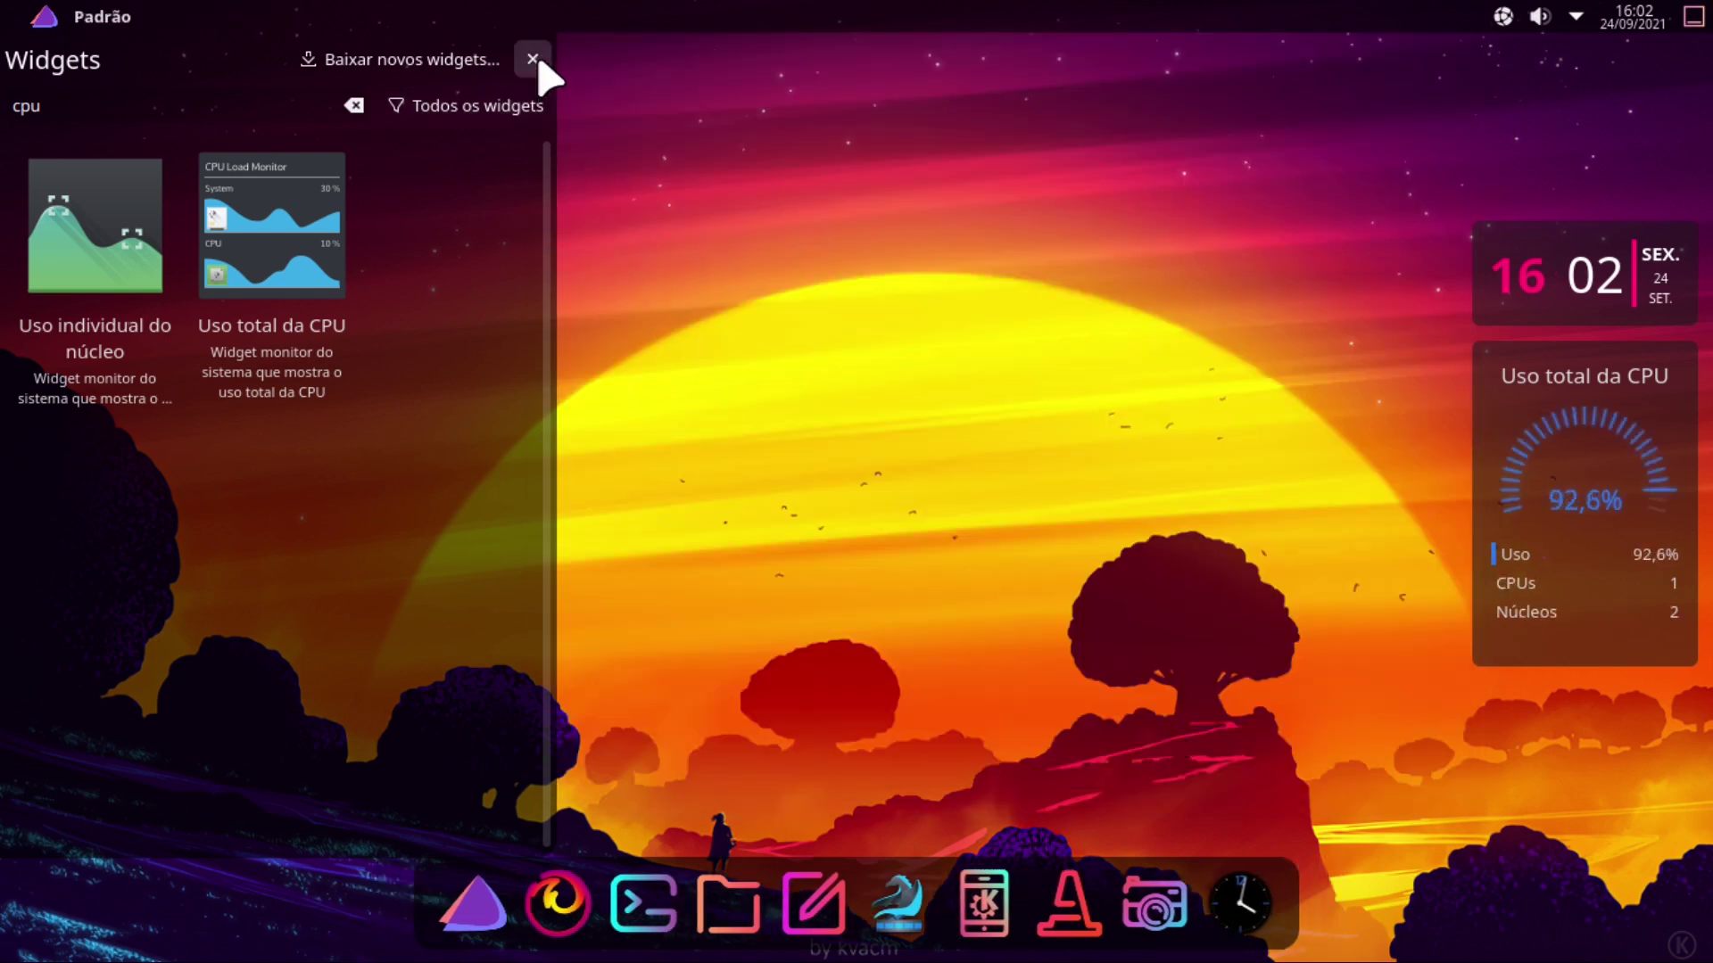
left_click(533, 59)
Step: Open the Dolphin file manager
left_click_drag(719, 906, 737, 908)
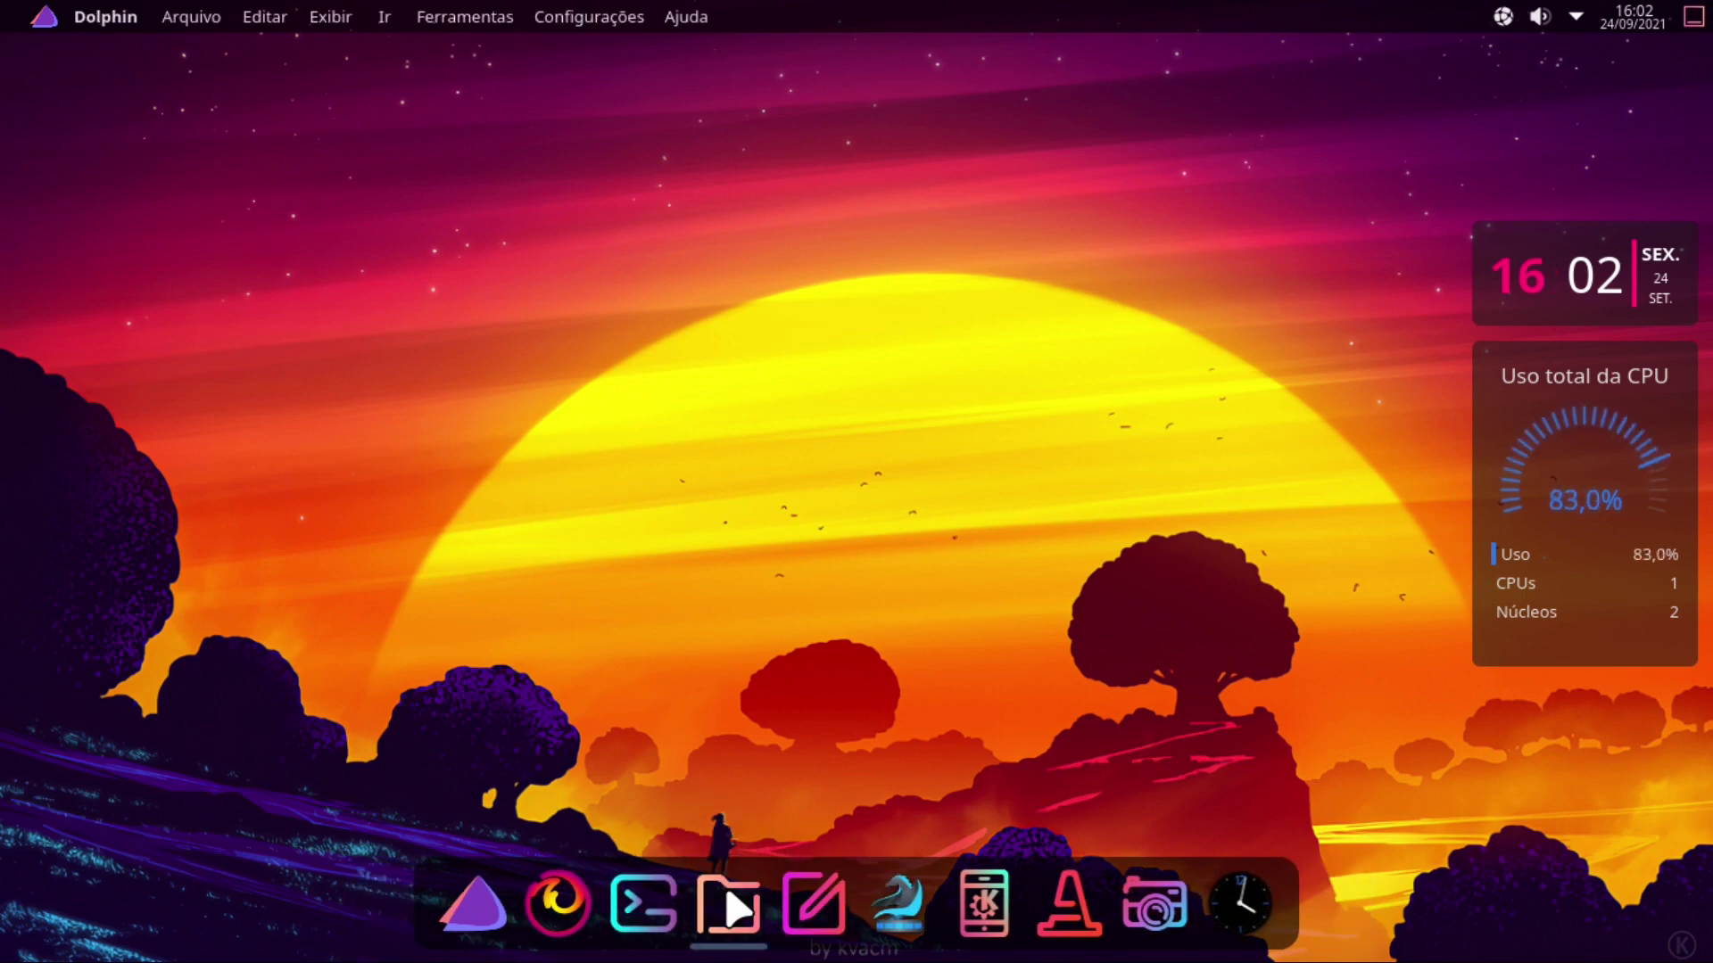